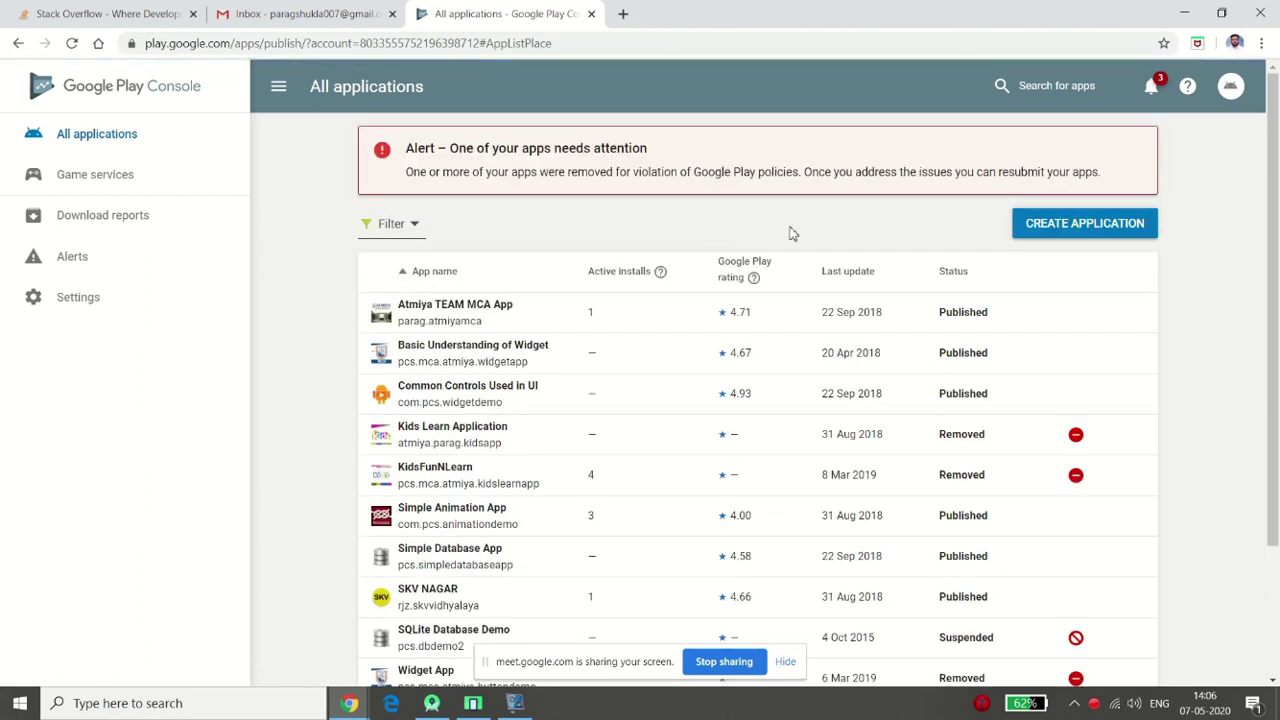
# Start a new application, put the cursor in its Title field, and bring up Windows search
pyautogui.click(1077, 232)
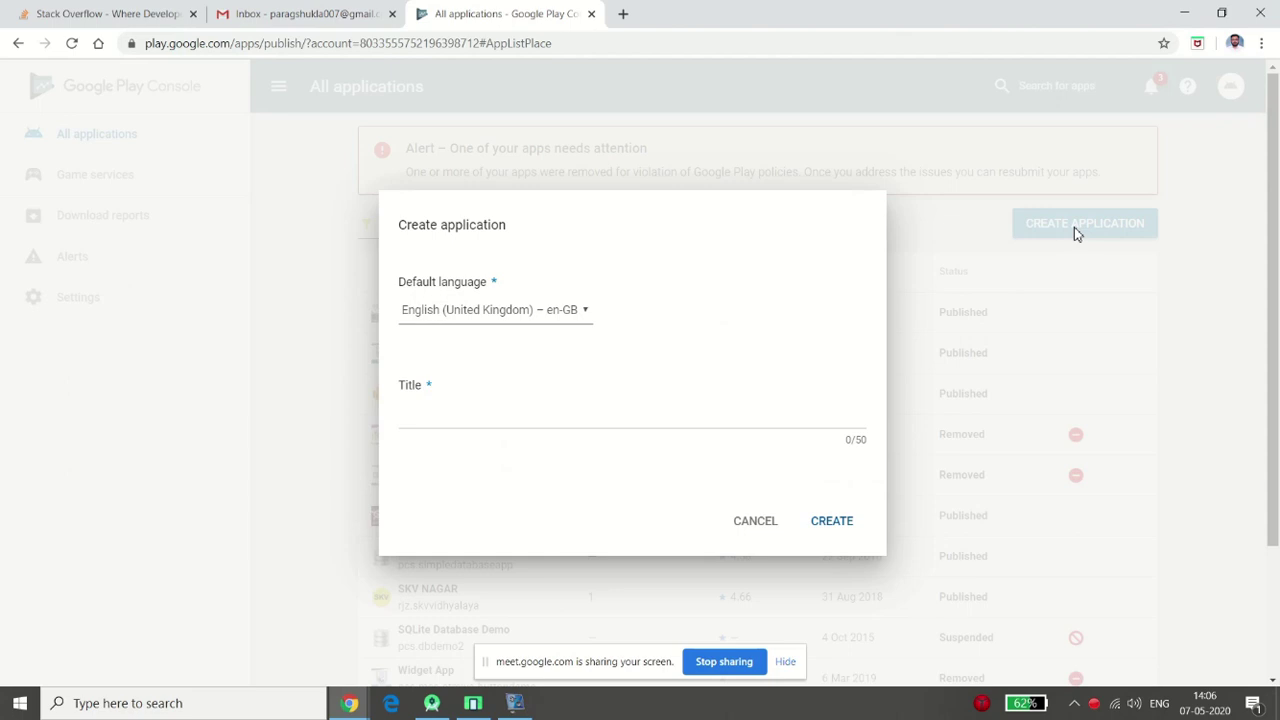
pyautogui.click(533, 413)
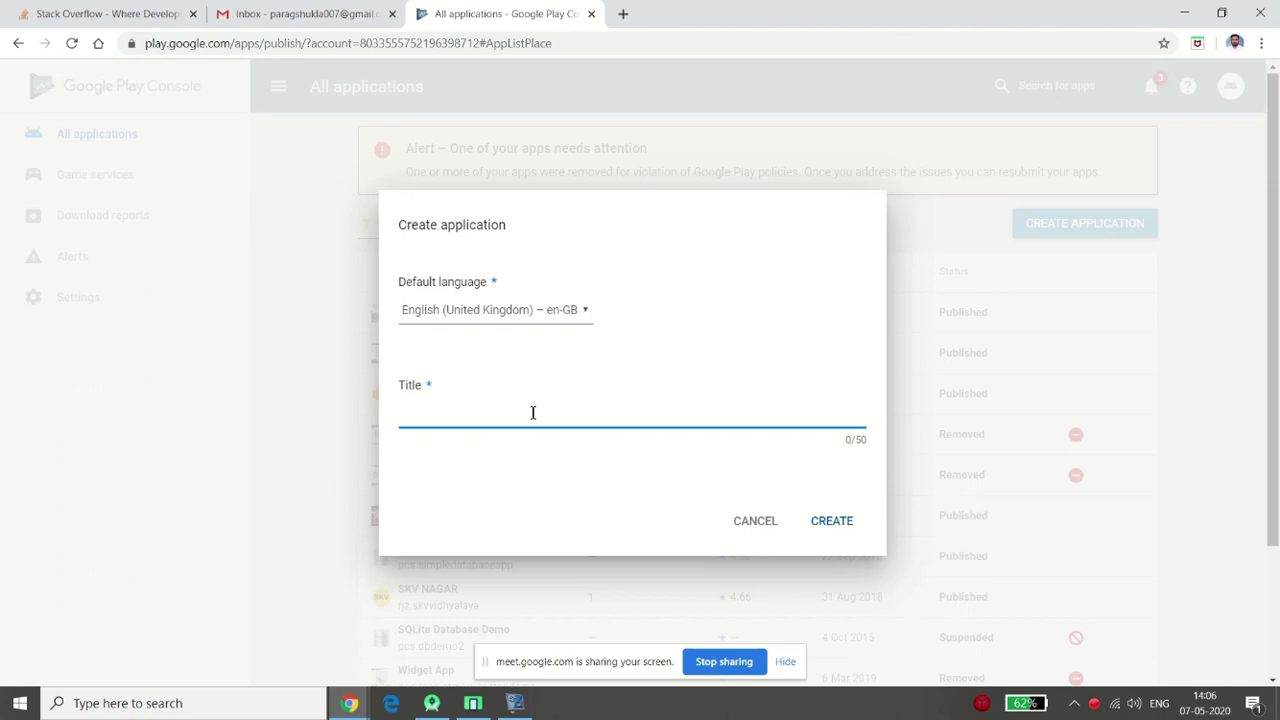
pyautogui.press('super')
# Open the store listing notes in Notepad++, copy the app title line, and return to the form
pyautogui.write('no')
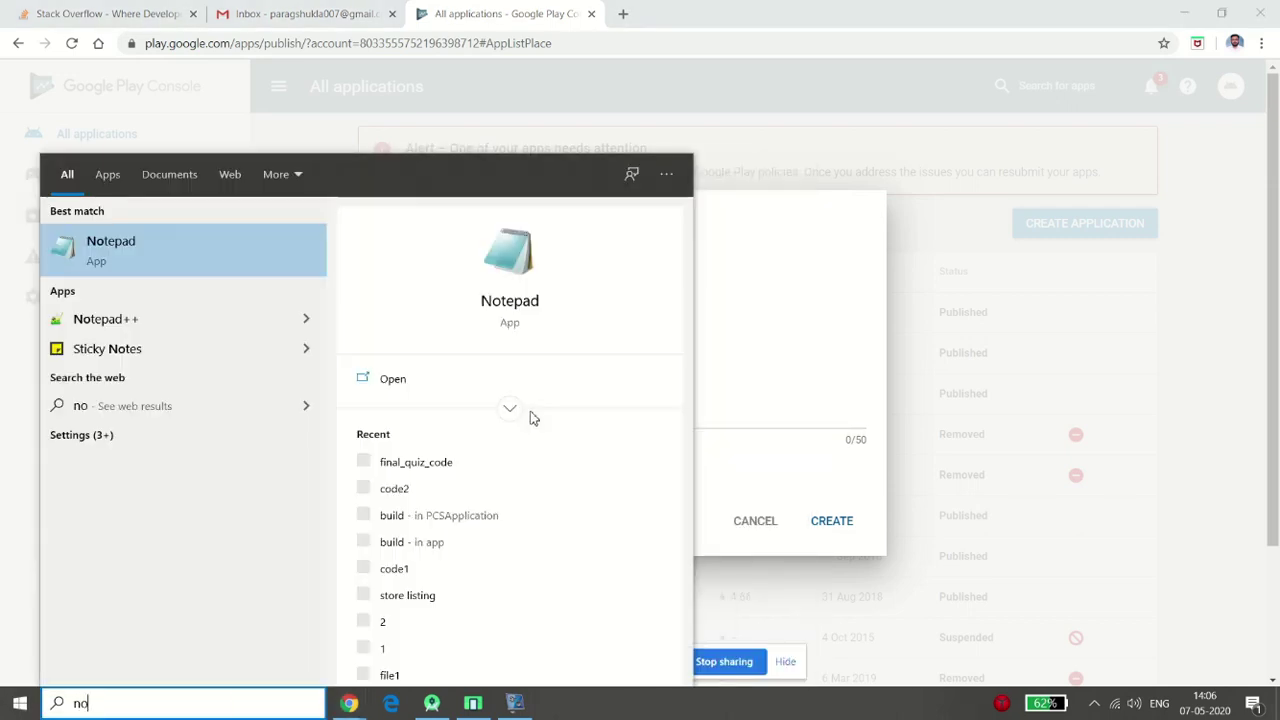
pyautogui.press('Down')
pyautogui.press('Return')
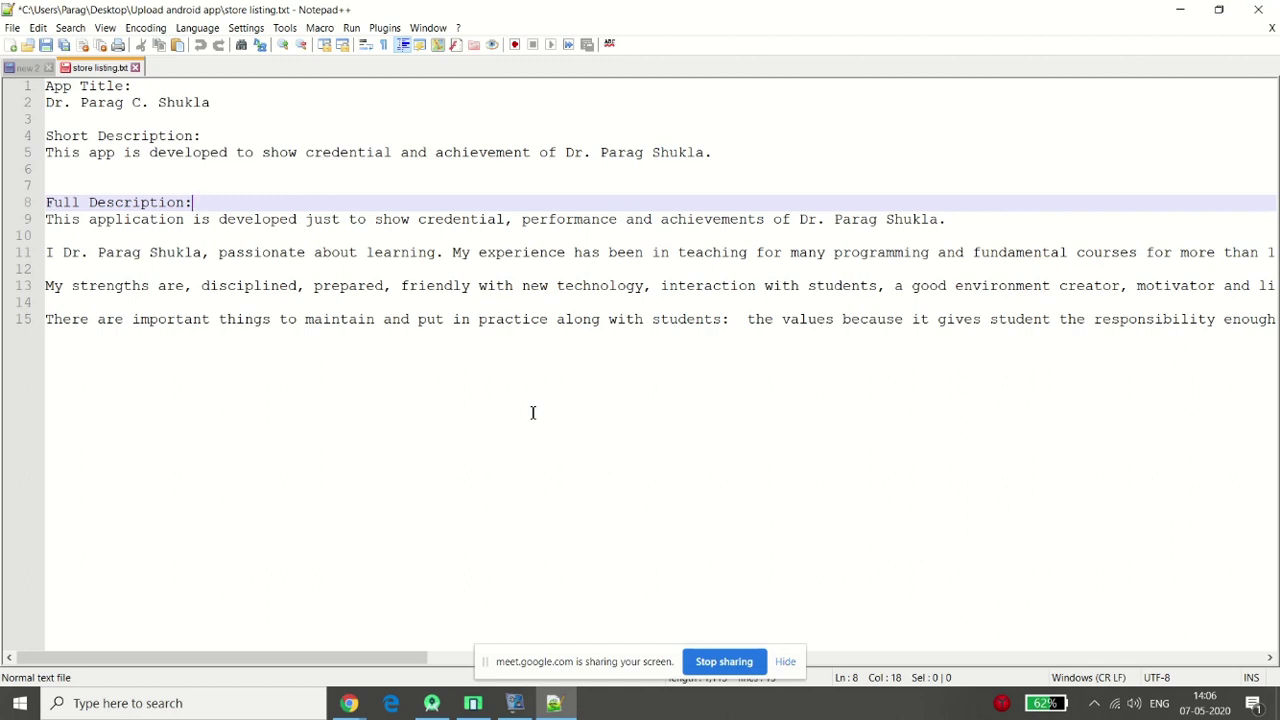
pyautogui.press('Down')
pyautogui.press('Up')
pyautogui.press('Up')
pyautogui.press('Up')
pyautogui.press('Up')
pyautogui.press('Up')
pyautogui.press('Up')
pyautogui.press('Up')
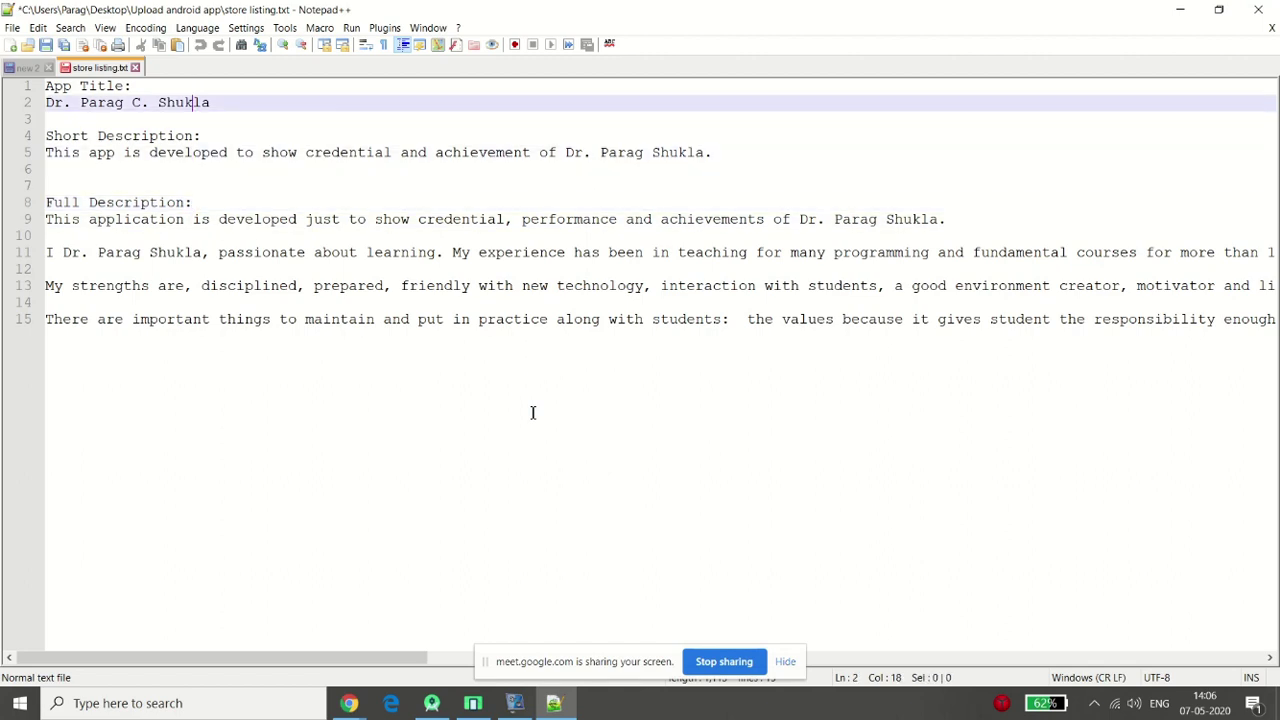
pyautogui.press('Home')
pyautogui.hotkey('shift', 'Right')
pyautogui.hotkey('shift', 'End')
pyautogui.hotkey('ctrl', 'c')
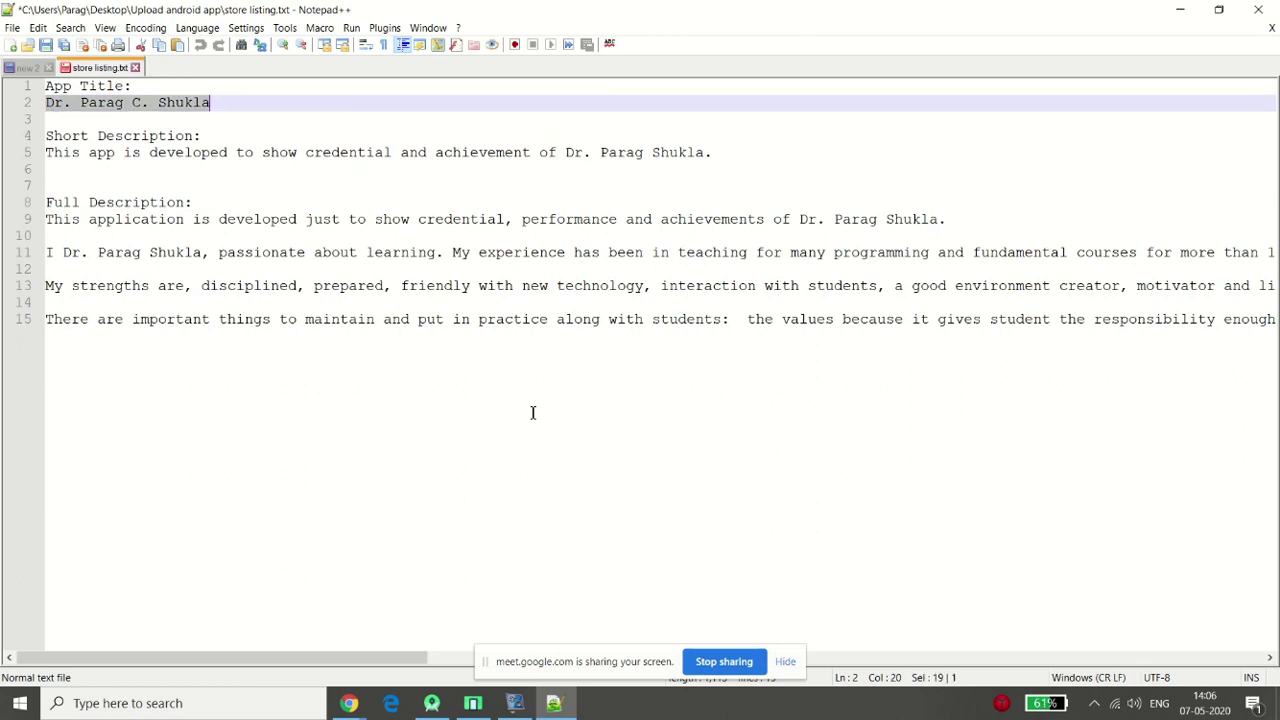
pyautogui.click(471, 704)
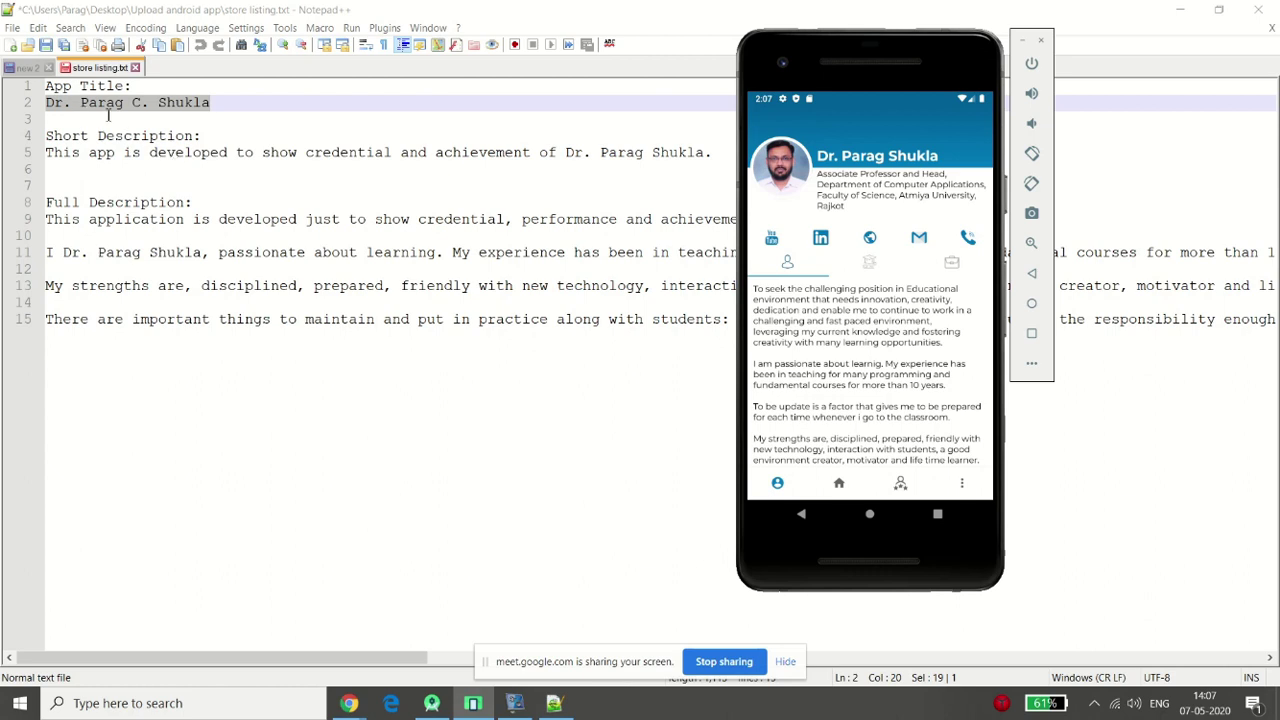
pyautogui.moveTo(348, 703)
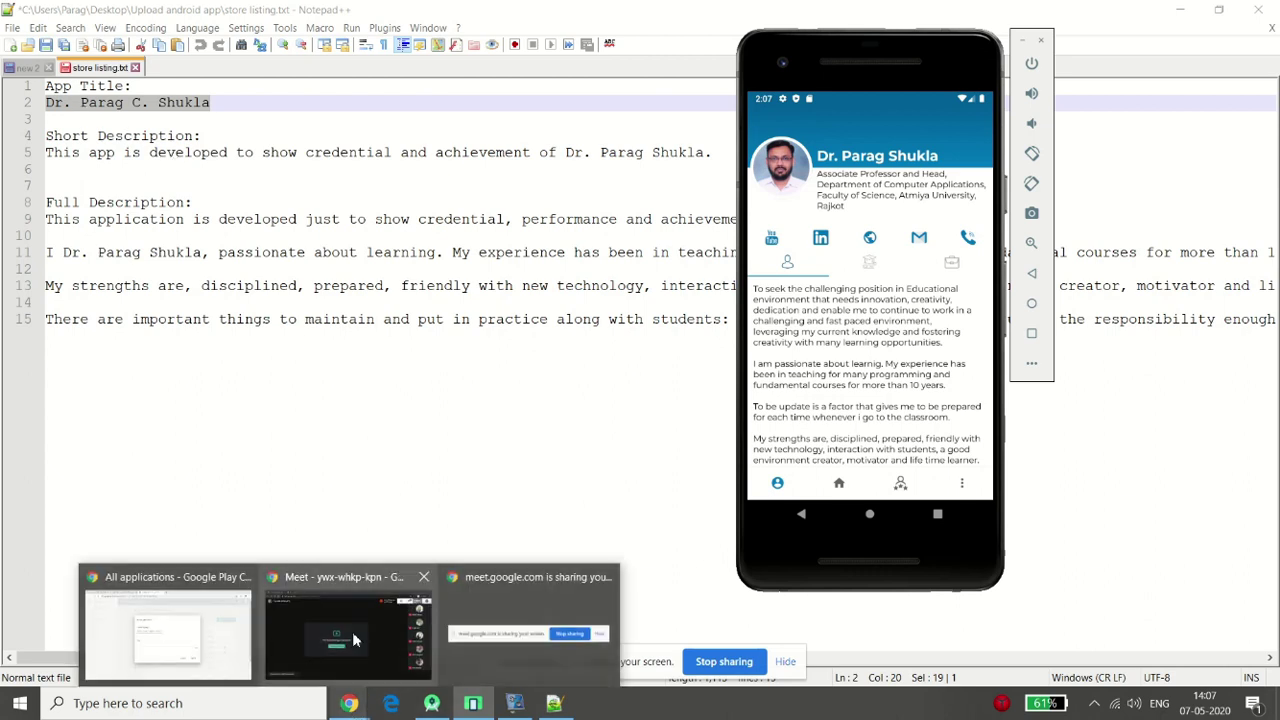
pyautogui.click(181, 619)
# Paste the copied title, create the application, and focus its Short description field
pyautogui.hotkey('ctrl', 'v')
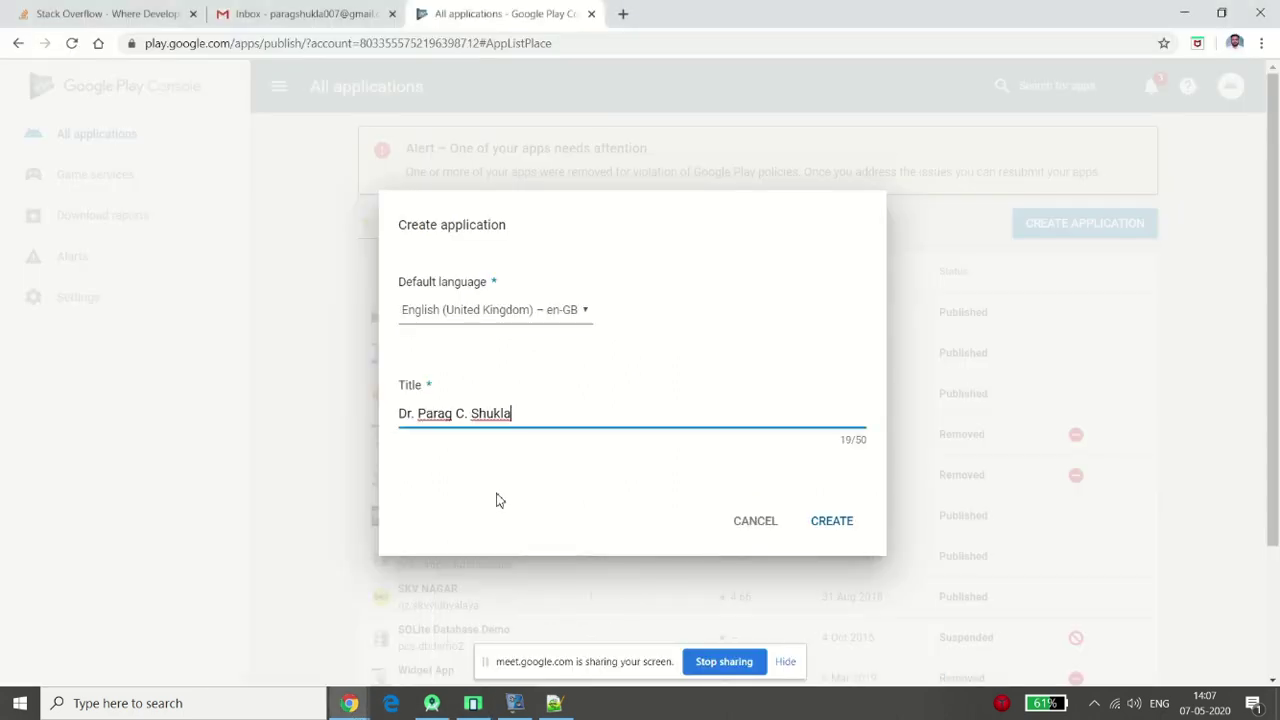
pyautogui.click(852, 523)
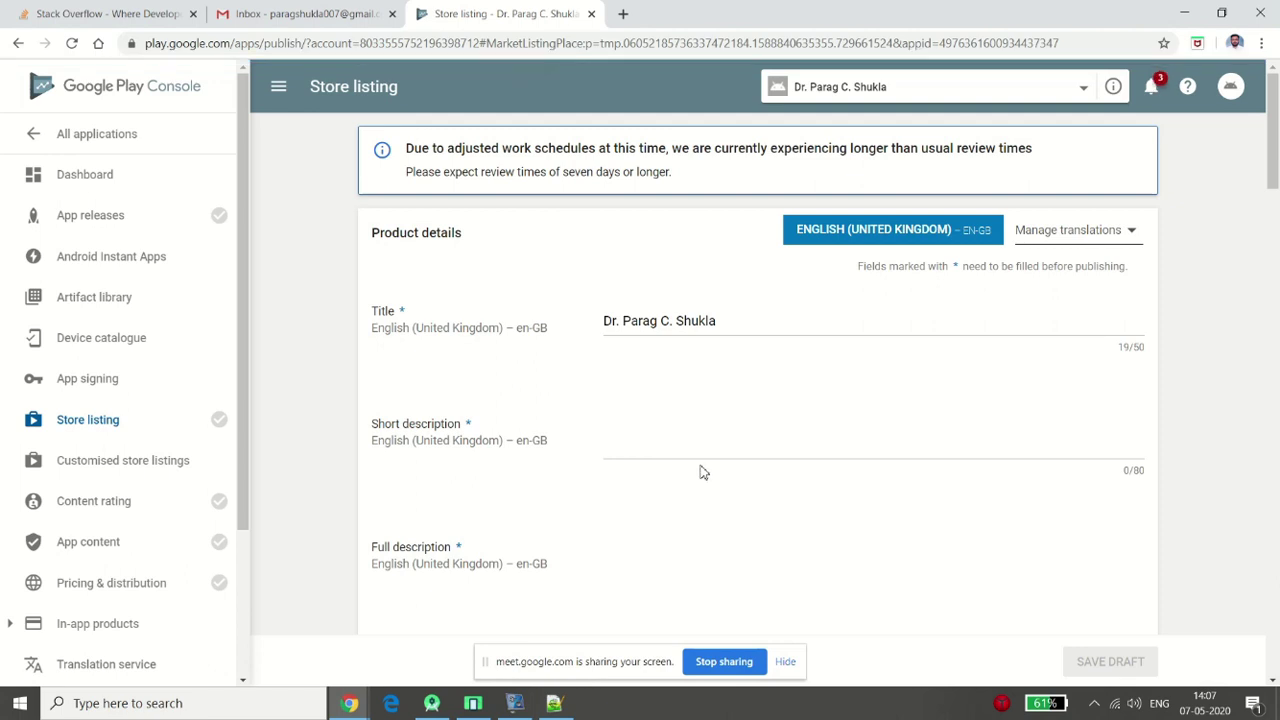
pyautogui.click(748, 450)
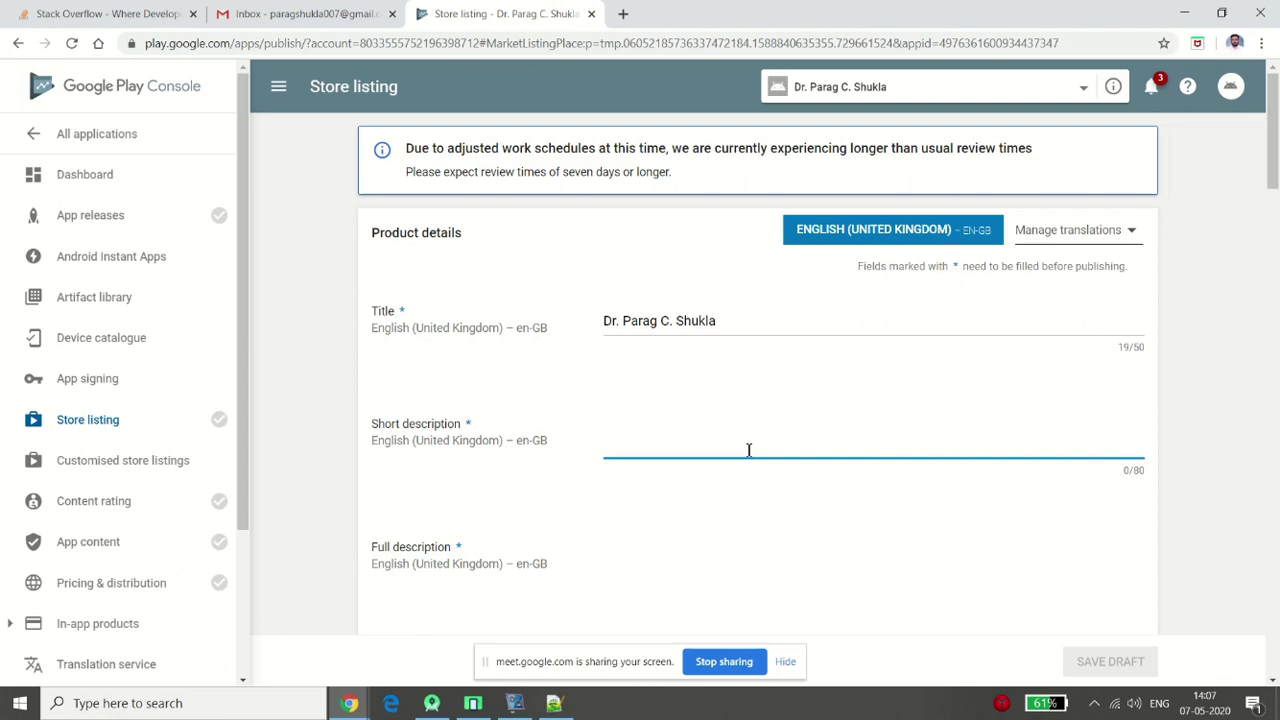
# Copy line 5 from the notes into Short description, removing the trailing line break (77/80)
pyautogui.hotkey('alt', 'Tab')
pyautogui.hotkey('alt', 'Tab')
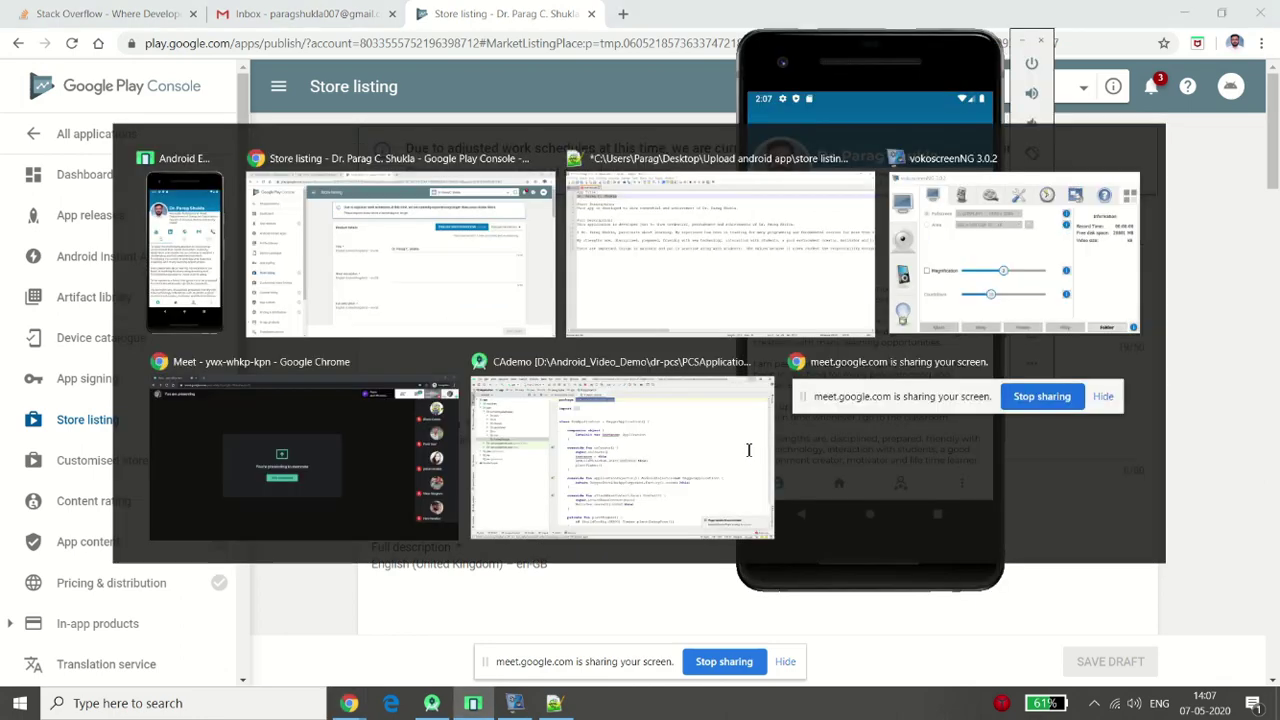
pyautogui.hotkey('alt', 'Tab')
pyautogui.press('Tab')
pyautogui.press('Down')
pyautogui.press('Down')
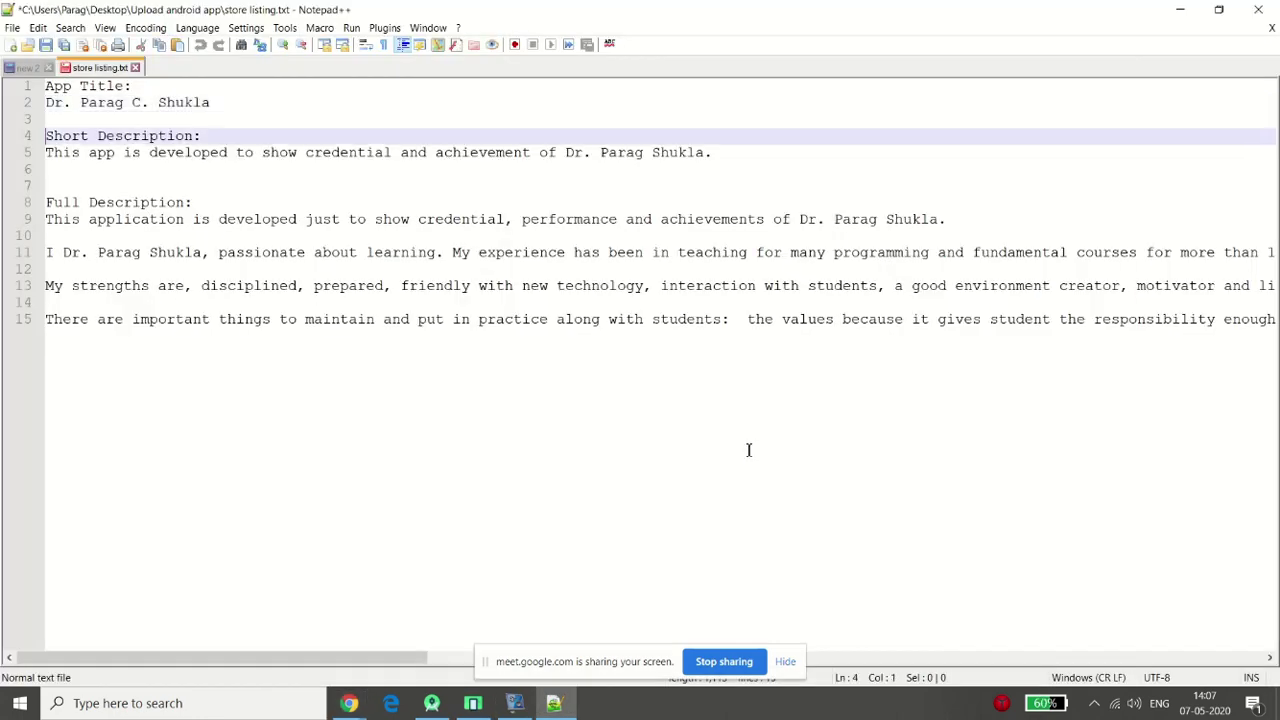
pyautogui.press('Down')
pyautogui.hotkey('shift', 'Down')
pyautogui.hotkey('ctrl', 'c')
pyautogui.hotkey('alt', 'Tab')
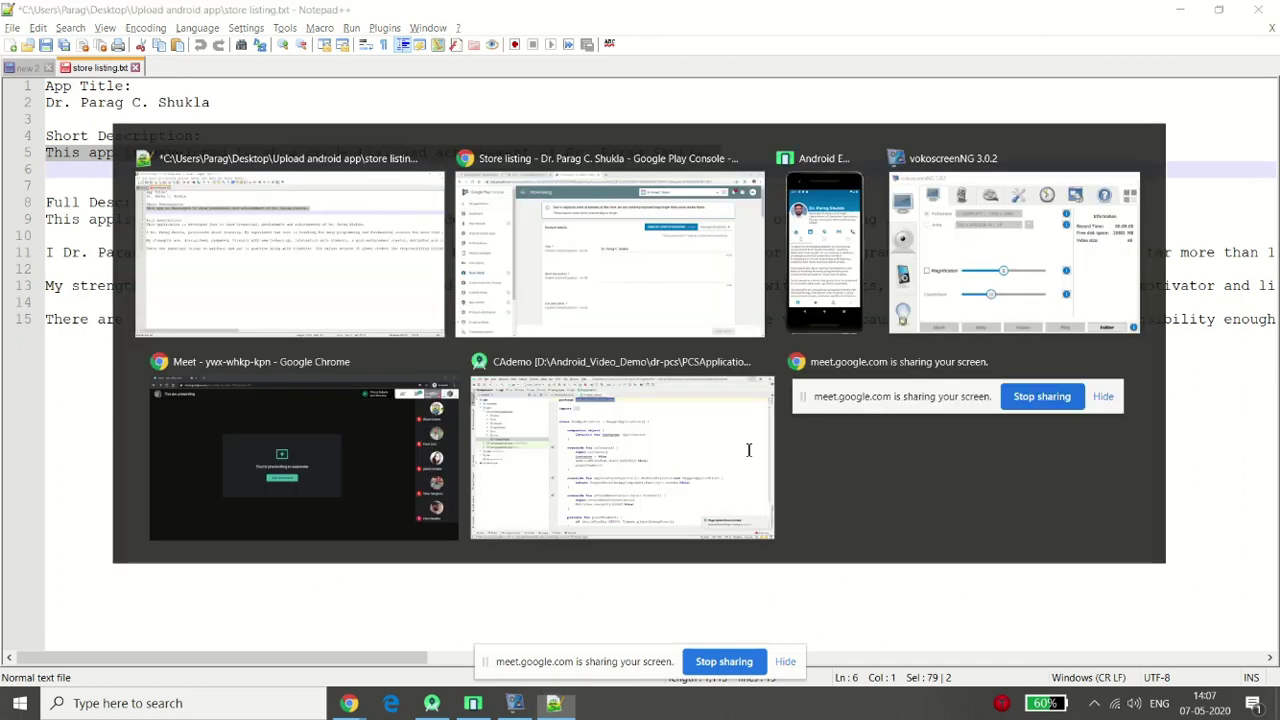
pyautogui.hotkey('ctrl', 'v')
pyautogui.press('BackSpace')
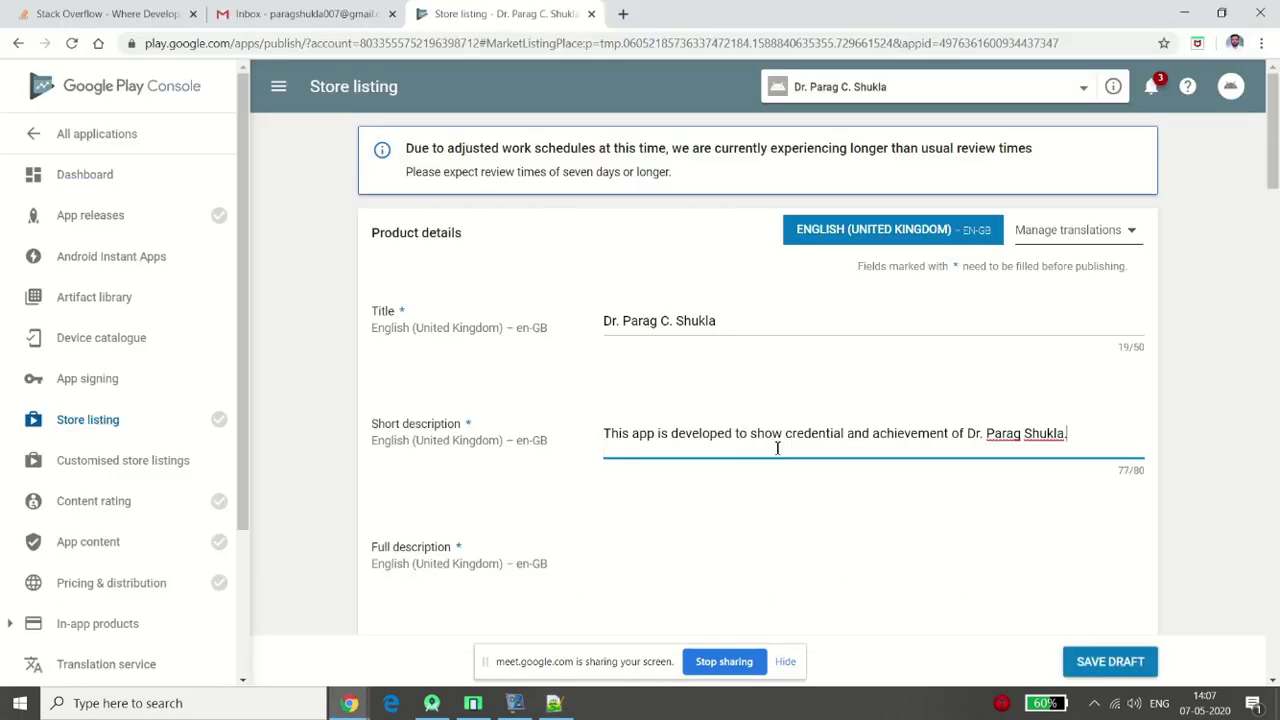
# Copy the full description paragraphs from the notes into Full description (949/4000)
pyautogui.click(684, 545)
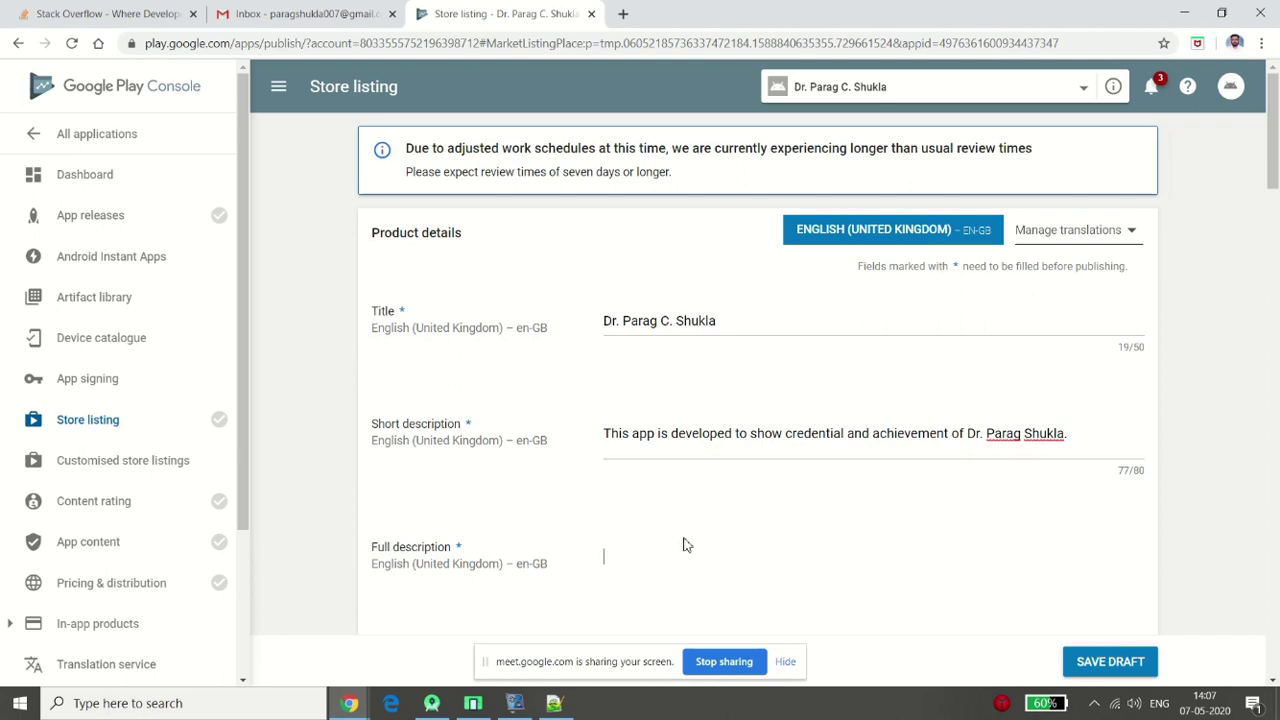
pyautogui.moveTo(1273, 177); pyautogui.dragTo(1276, 213)
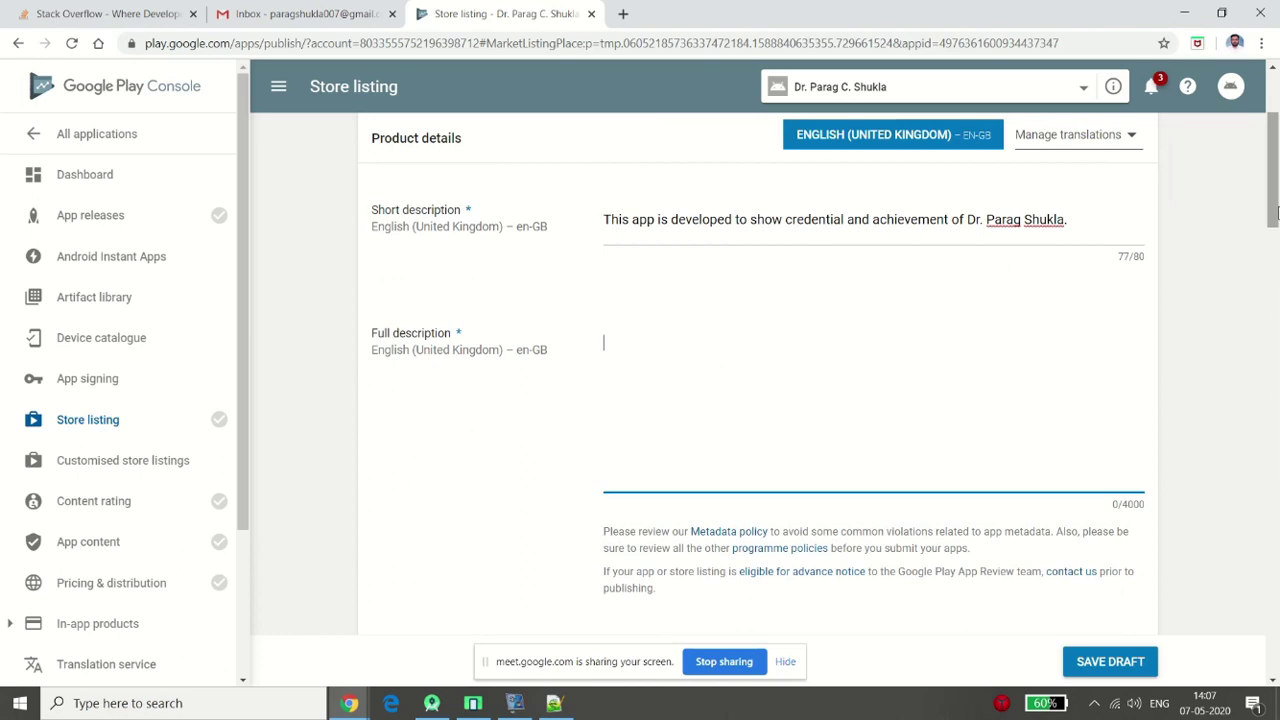
pyautogui.hotkey('alt', 'Tab')
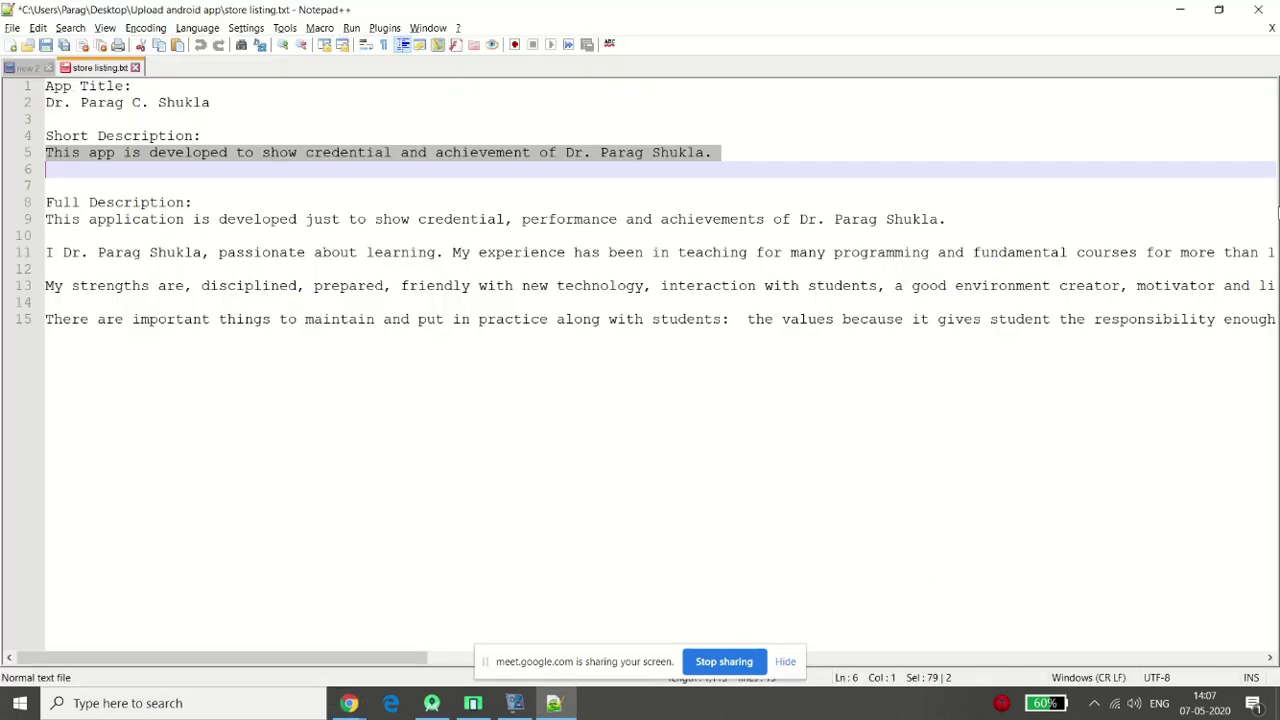
pyautogui.press('Down')
pyautogui.press('Down')
pyautogui.press('Down')
pyautogui.hotkey('shift', 'Down')
pyautogui.hotkey('shift', 'Down')
pyautogui.hotkey('shift', 'Down')
pyautogui.hotkey('shift', 'Down')
pyautogui.hotkey('shift', 'Down')
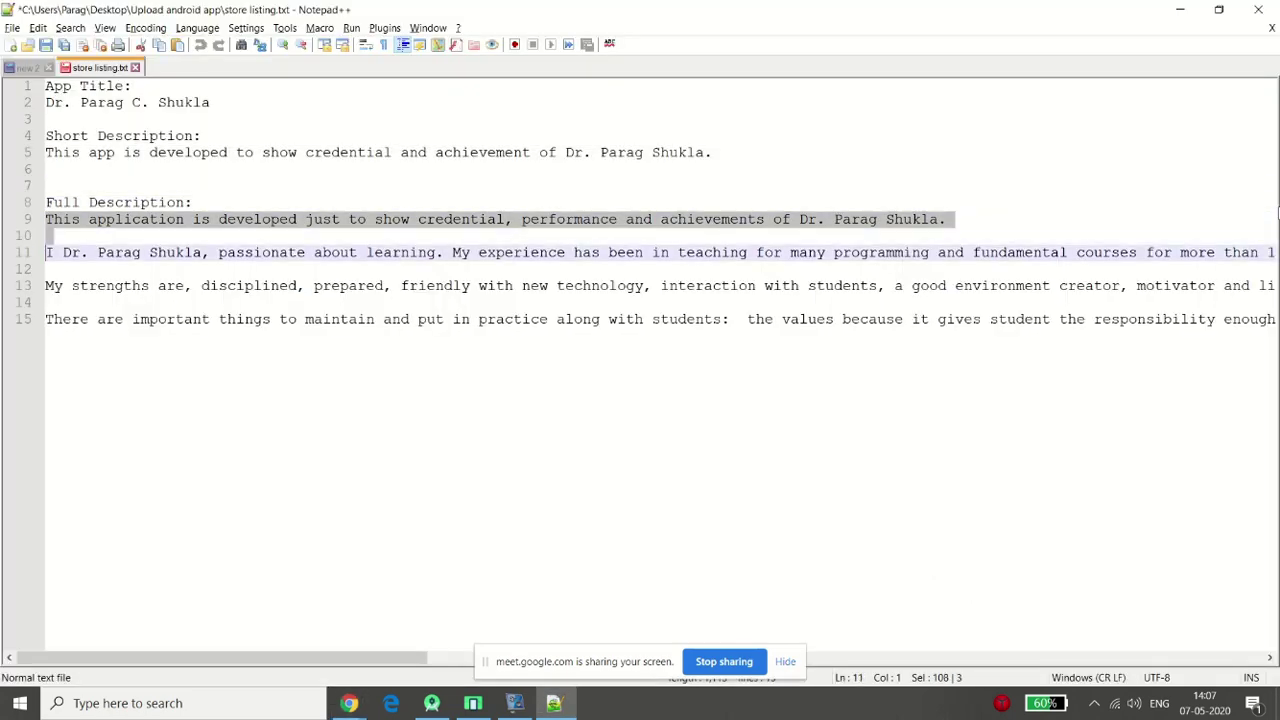
pyautogui.hotkey('shift', 'Down')
pyautogui.hotkey('shift', 'End')
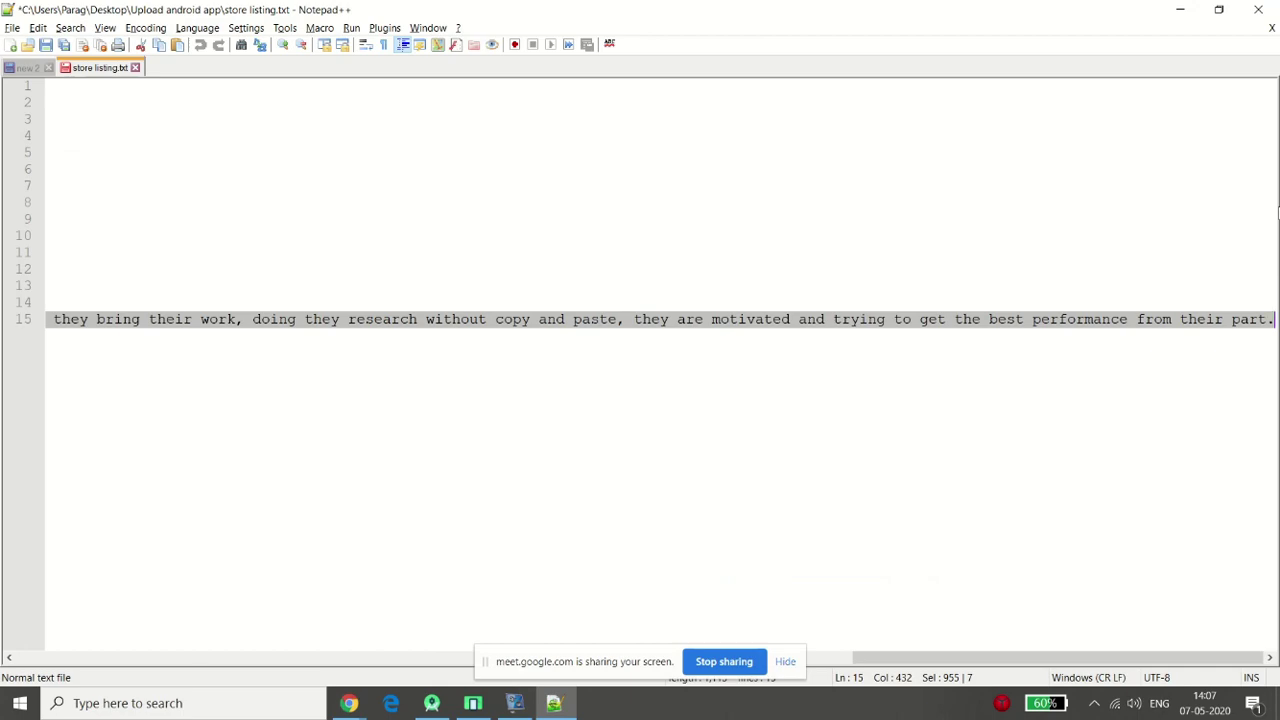
pyautogui.hotkey('alt', 'Tab')
pyautogui.hotkey('ctrl', 'v')
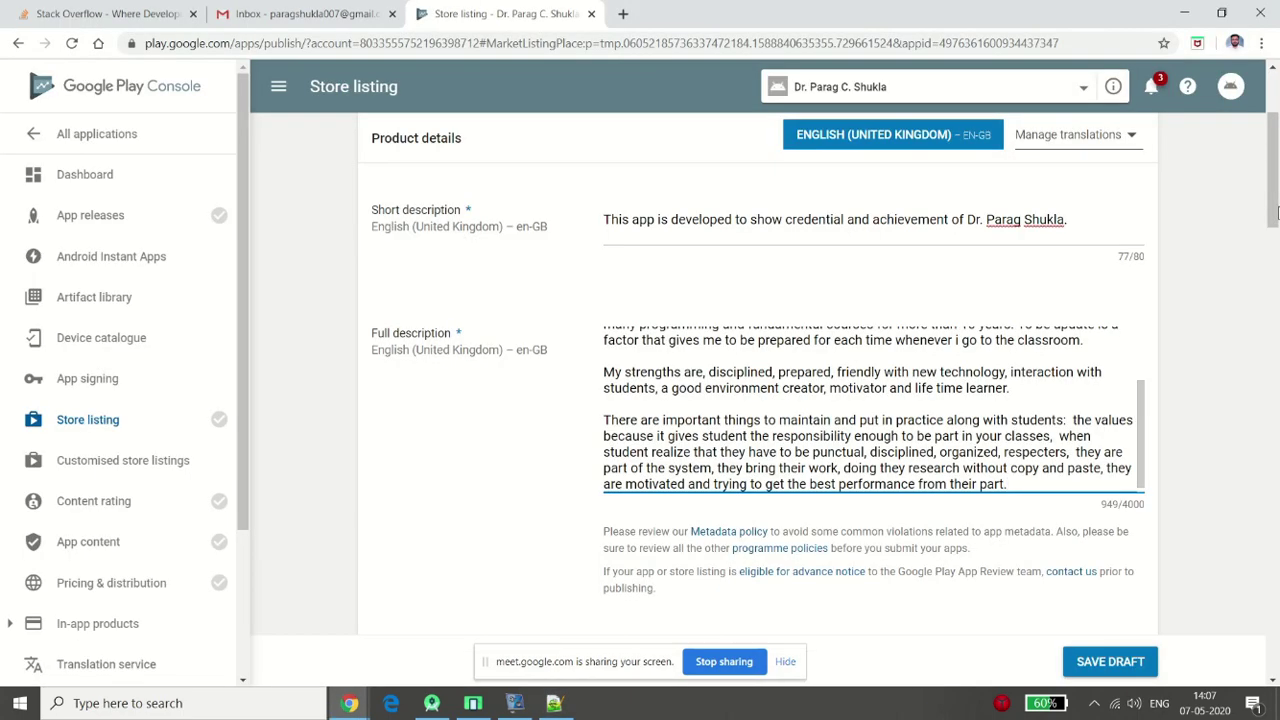
# Scroll the Store listing page down to the Graphic assets Hi-res icon area
pyautogui.hotkey('ctrl', 'Home')
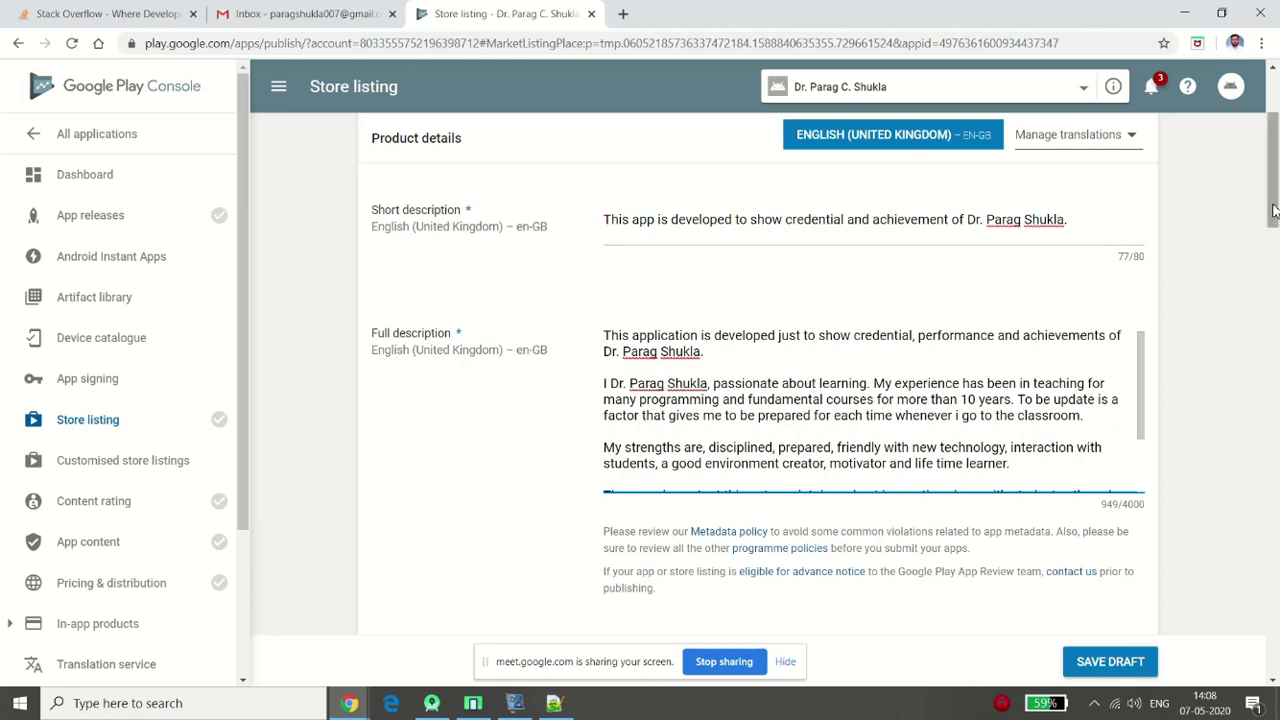
pyautogui.scroll(-2, 1277, 245)
pyautogui.moveTo(1275, 238); pyautogui.dragTo(1275, 300)
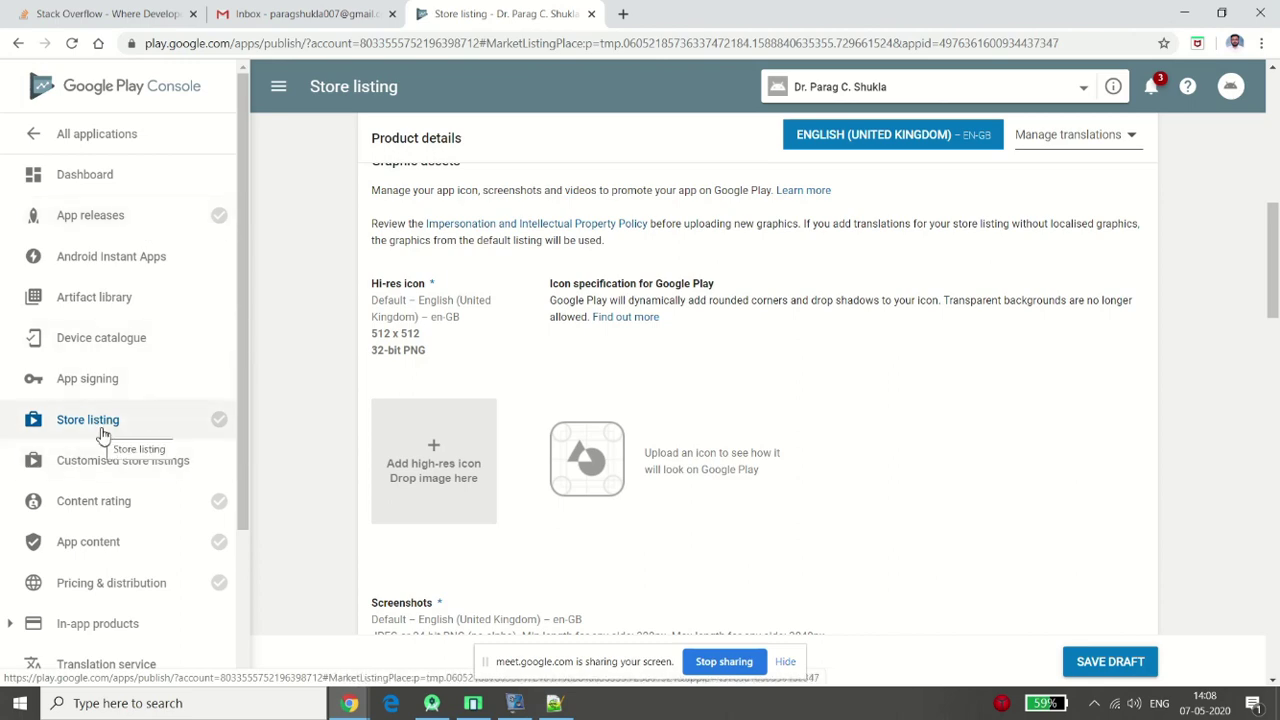
pyautogui.moveTo(1275, 285)
pyautogui.mouseDown()
pyautogui.moveTo(1276, 170)
pyautogui.moveTo(1276, 309)
pyautogui.mouseUp()
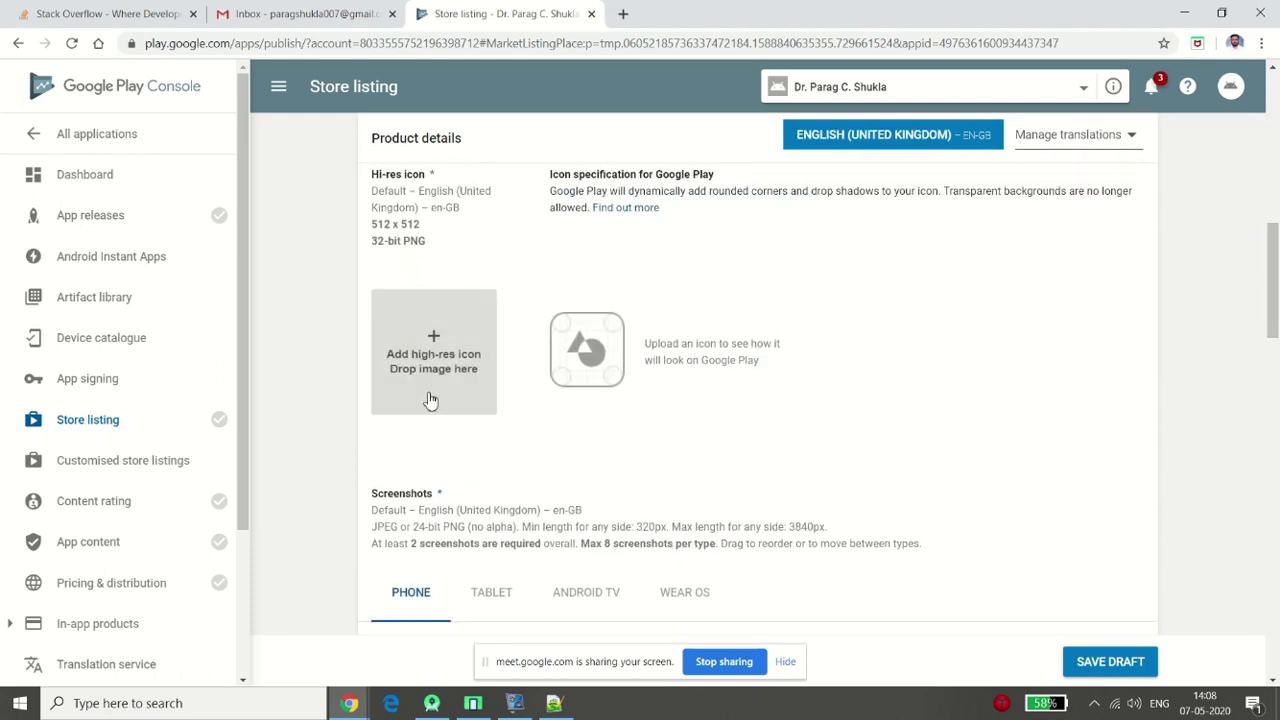
# Confirm in File Explorer that logo_512.png is 512 x 512, then return to the store listing
pyautogui.press('super+d')
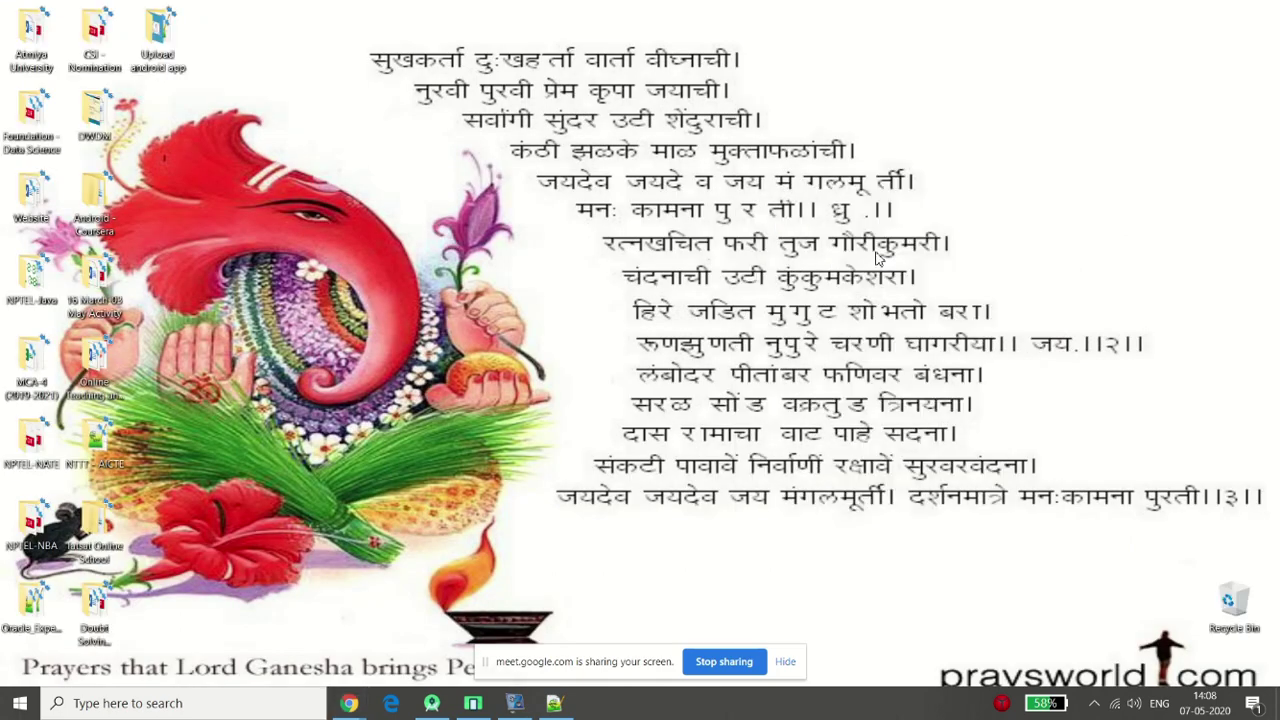
pyautogui.doubleClick(173, 62)
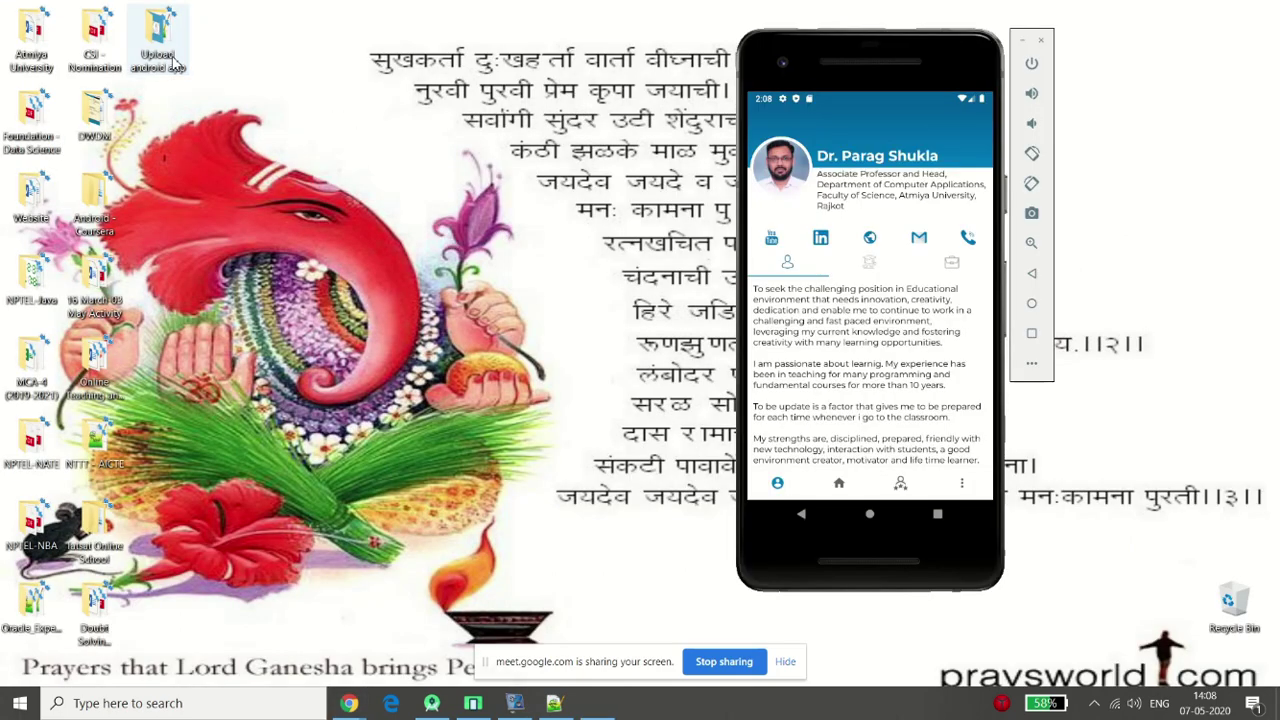
pyautogui.press('Right')
pyautogui.press('Right')
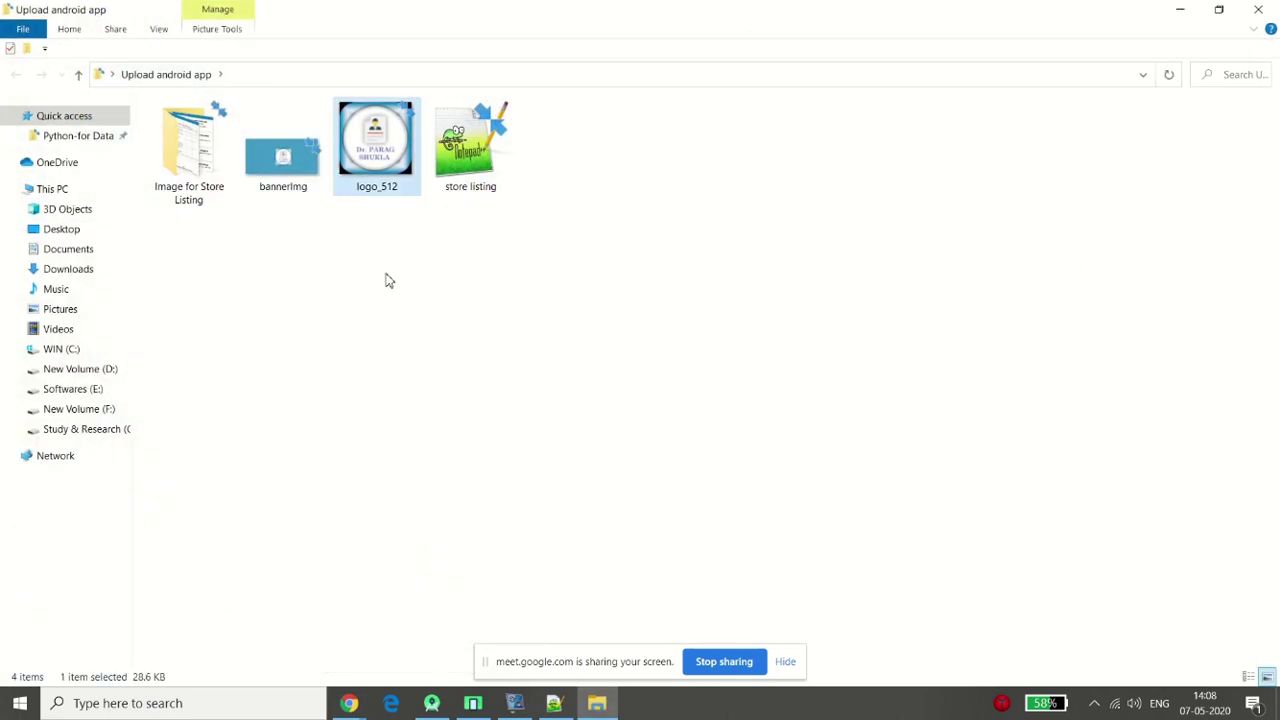
pyautogui.rightClick(370, 128)
pyautogui.press('Up')
pyautogui.press('Return')
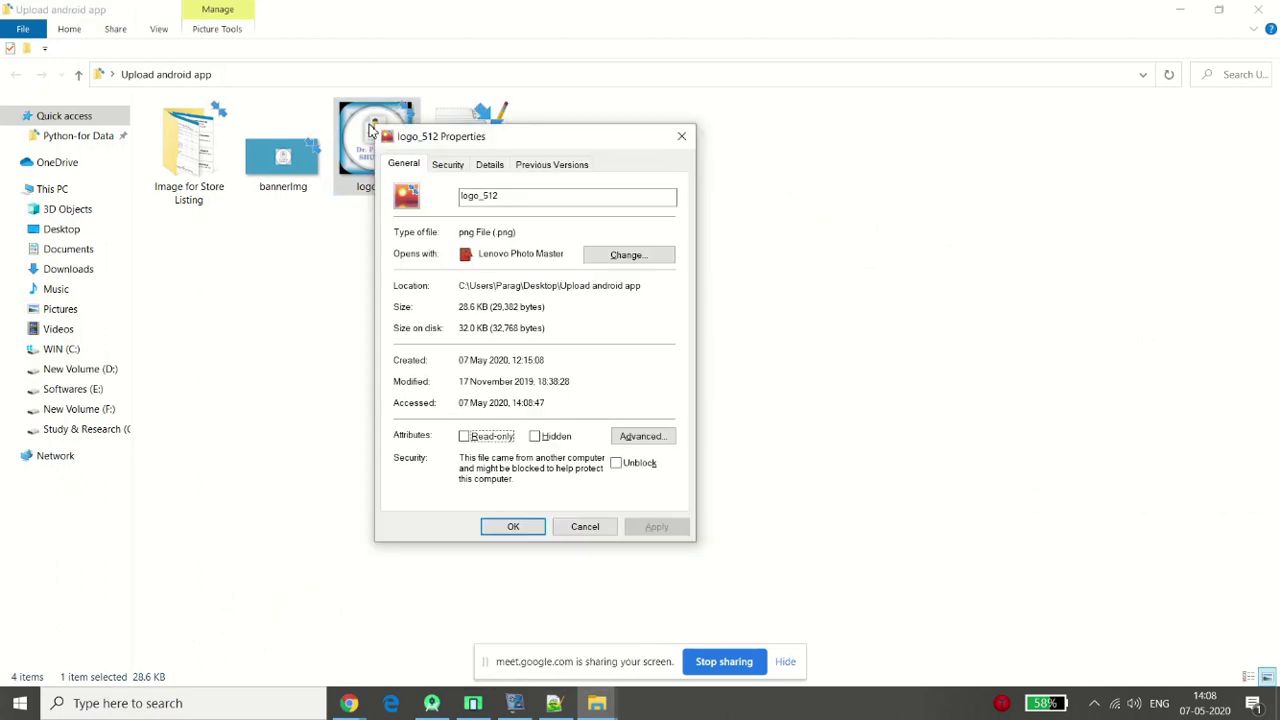
pyautogui.click(482, 168)
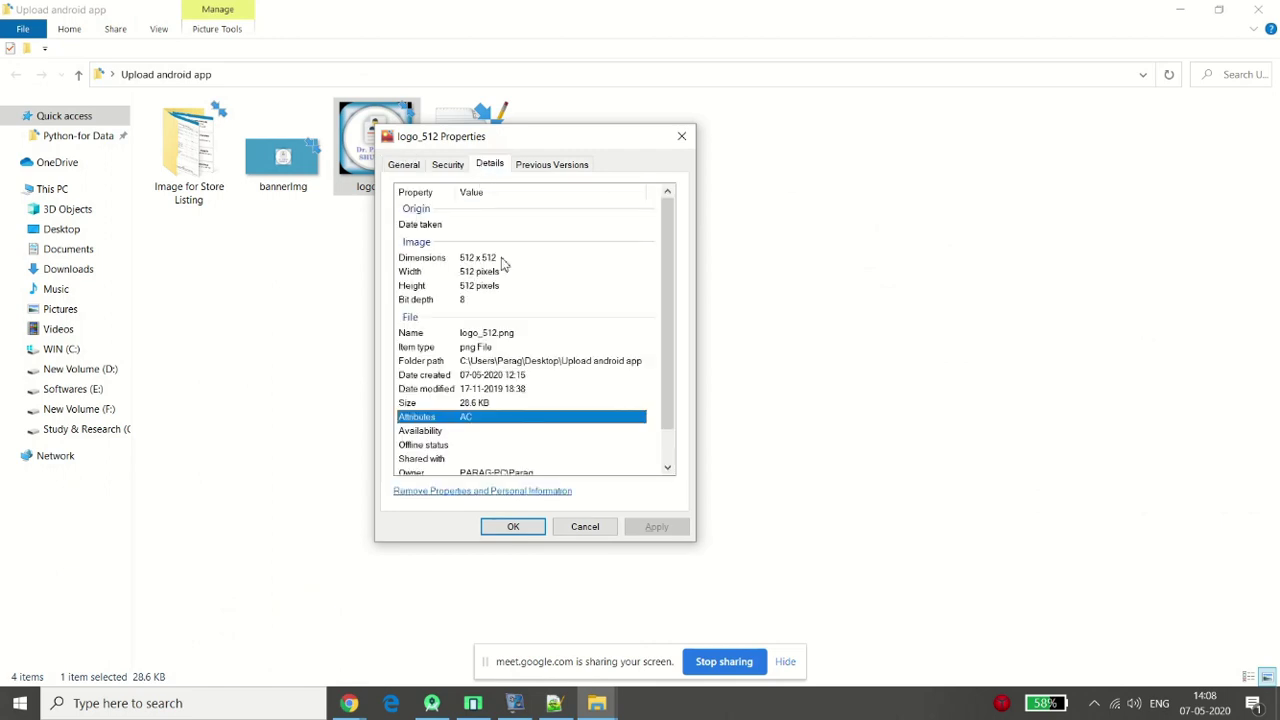
pyautogui.click(681, 136)
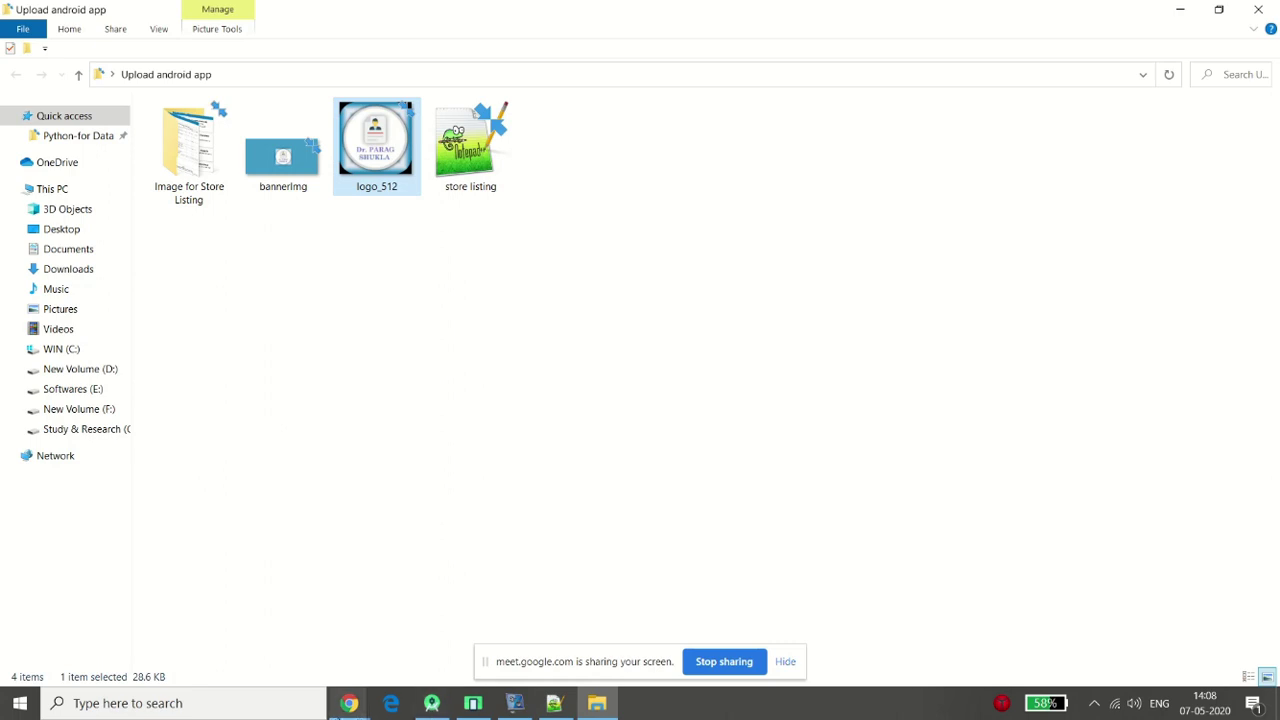
pyautogui.moveTo(349, 703)
pyautogui.click(180, 640)
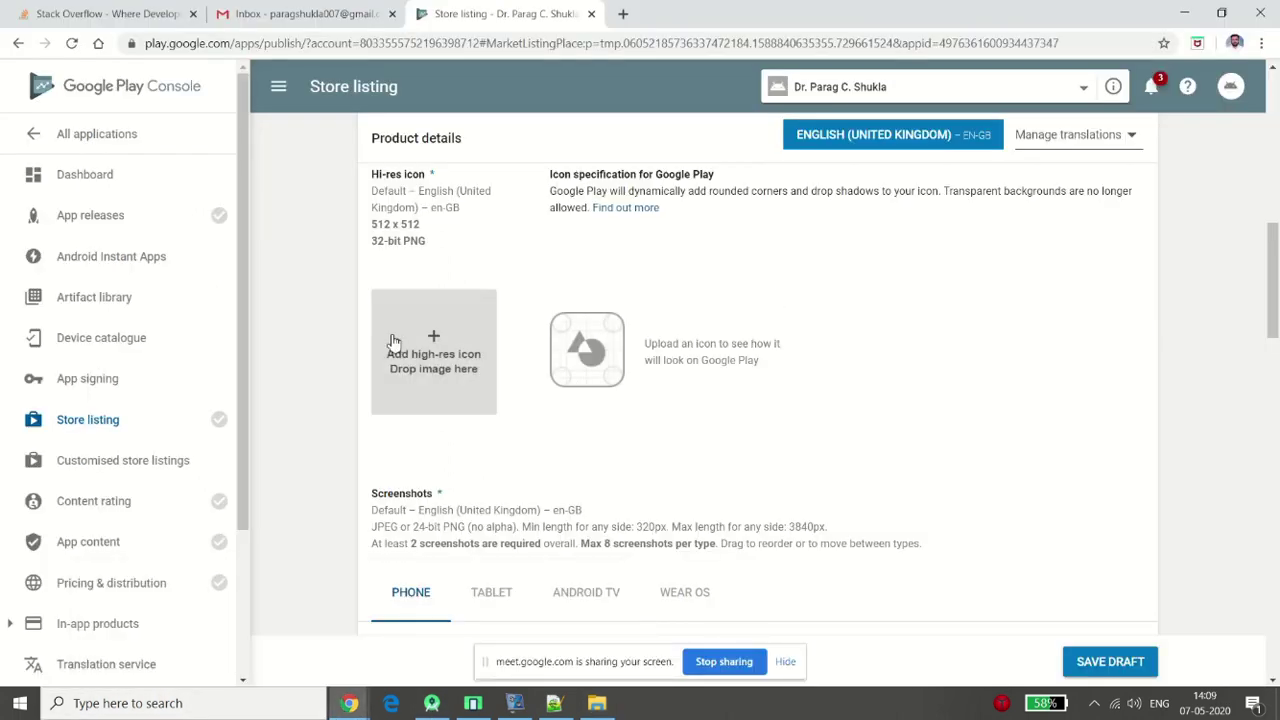
# Upload logo_512 from the PCS LOGO - Andy Creation folder as the hi-res icon
pyautogui.click(393, 342)
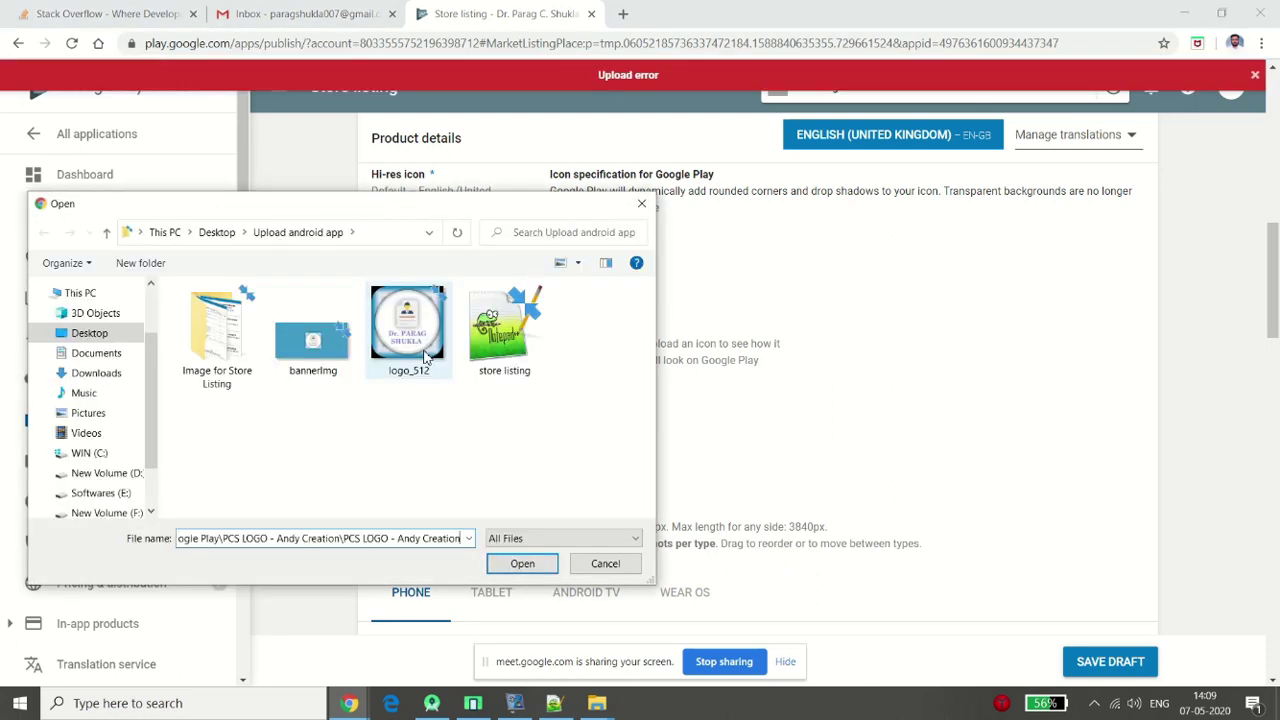
pyautogui.press('Return')
pyautogui.doubleClick(417, 413)
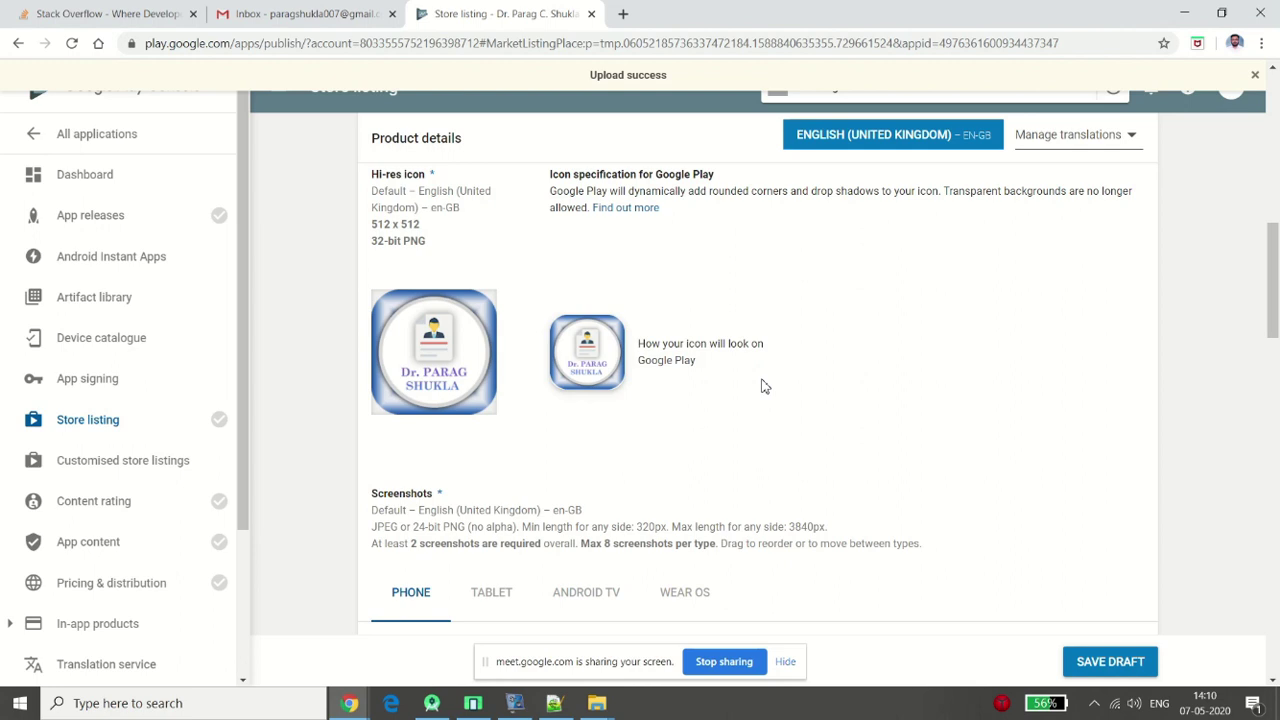
pyautogui.hotkey('alt', 'Tab')
pyautogui.press('Escape')
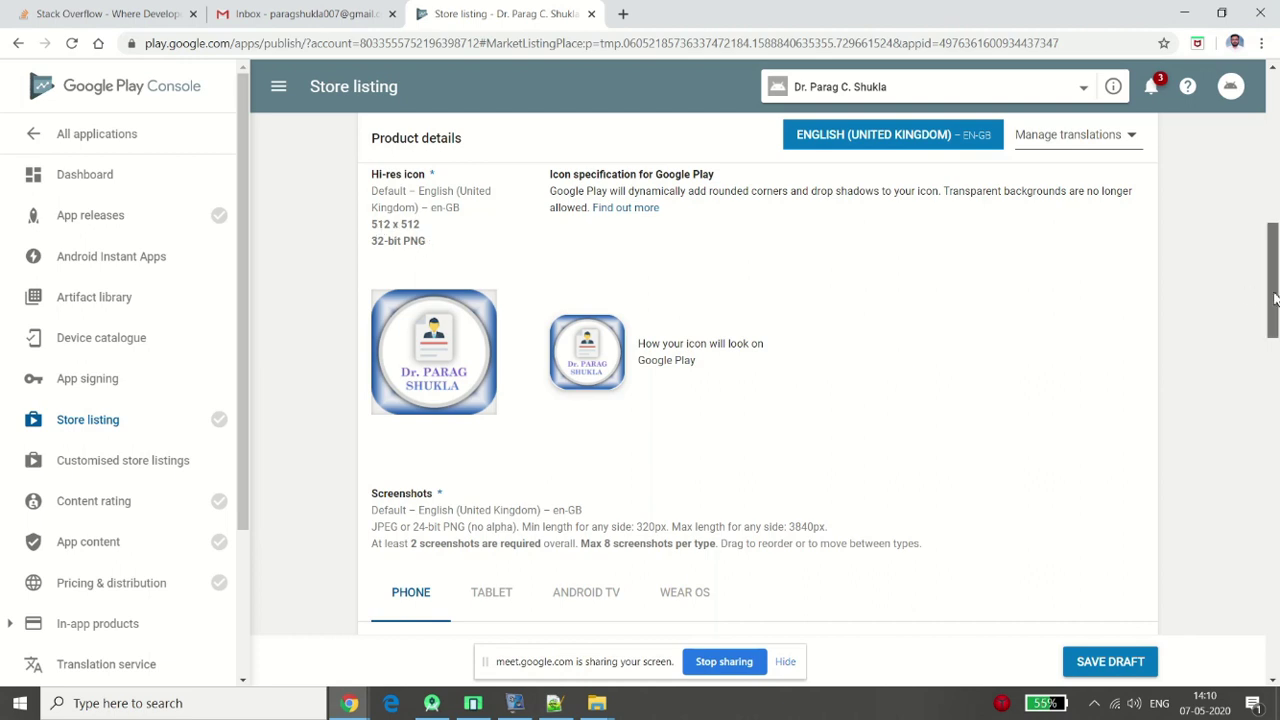
pyautogui.moveTo(1274, 296); pyautogui.dragTo(1276, 340)
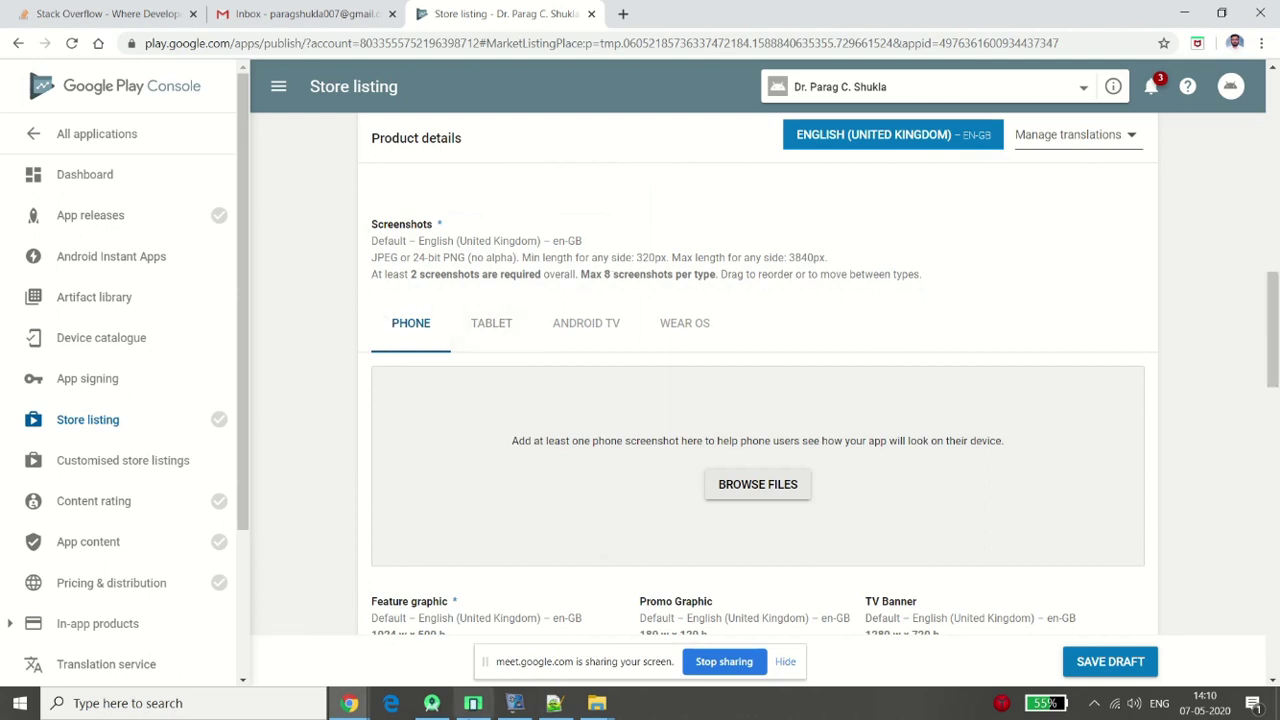
# Capture an emulator screenshot and upload img (1) from Image for Store Listing as a phone screenshot
pyautogui.click(471, 704)
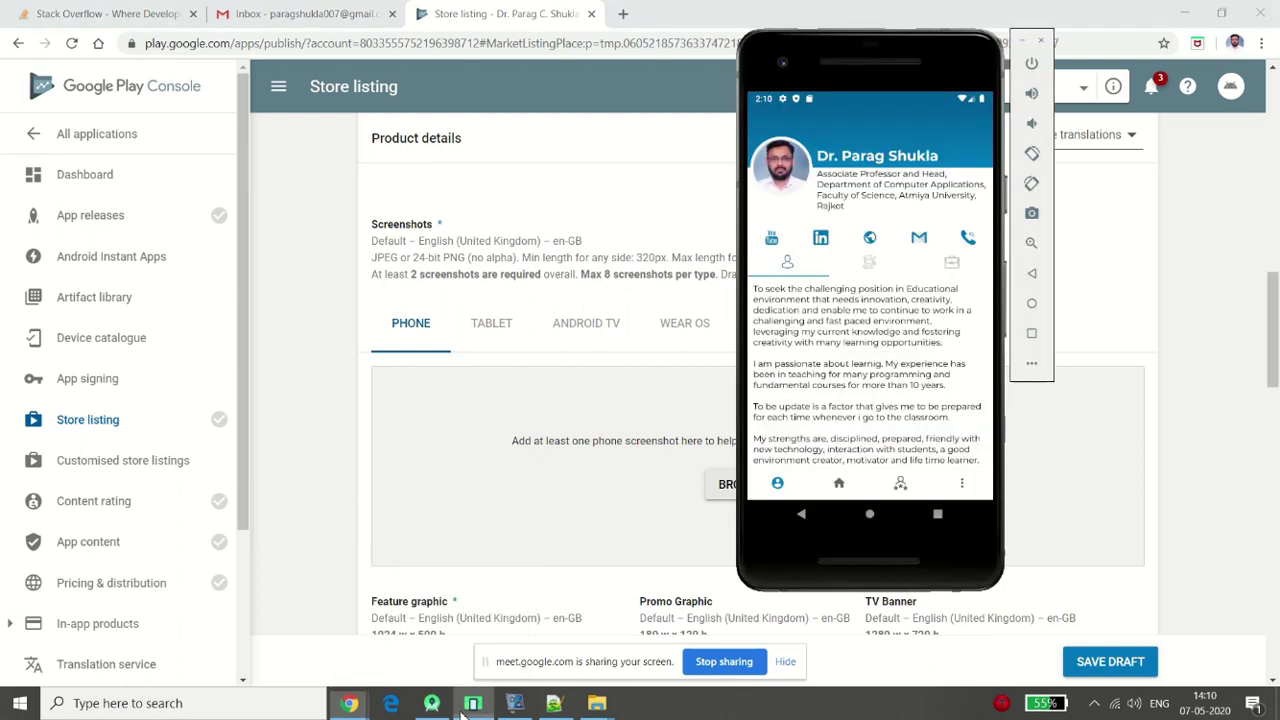
pyautogui.click(1033, 219)
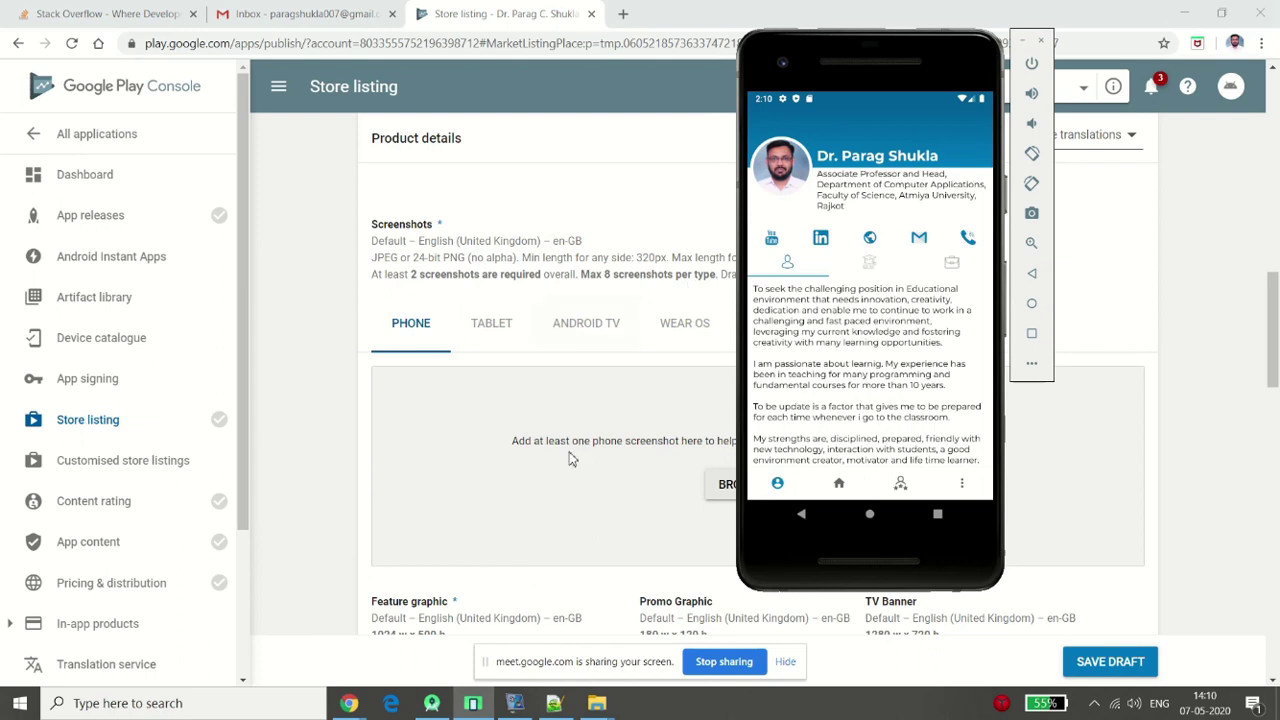
pyautogui.click(724, 492)
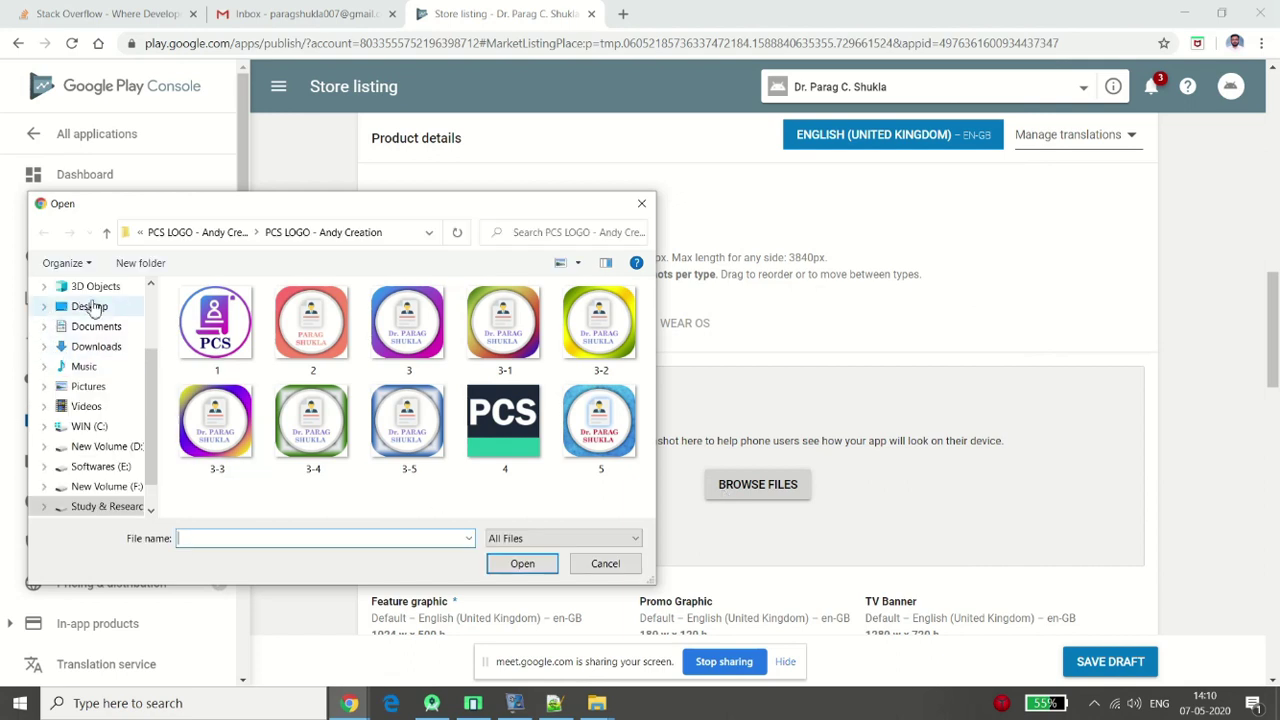
pyautogui.click(88, 306)
pyautogui.doubleClick(255, 333)
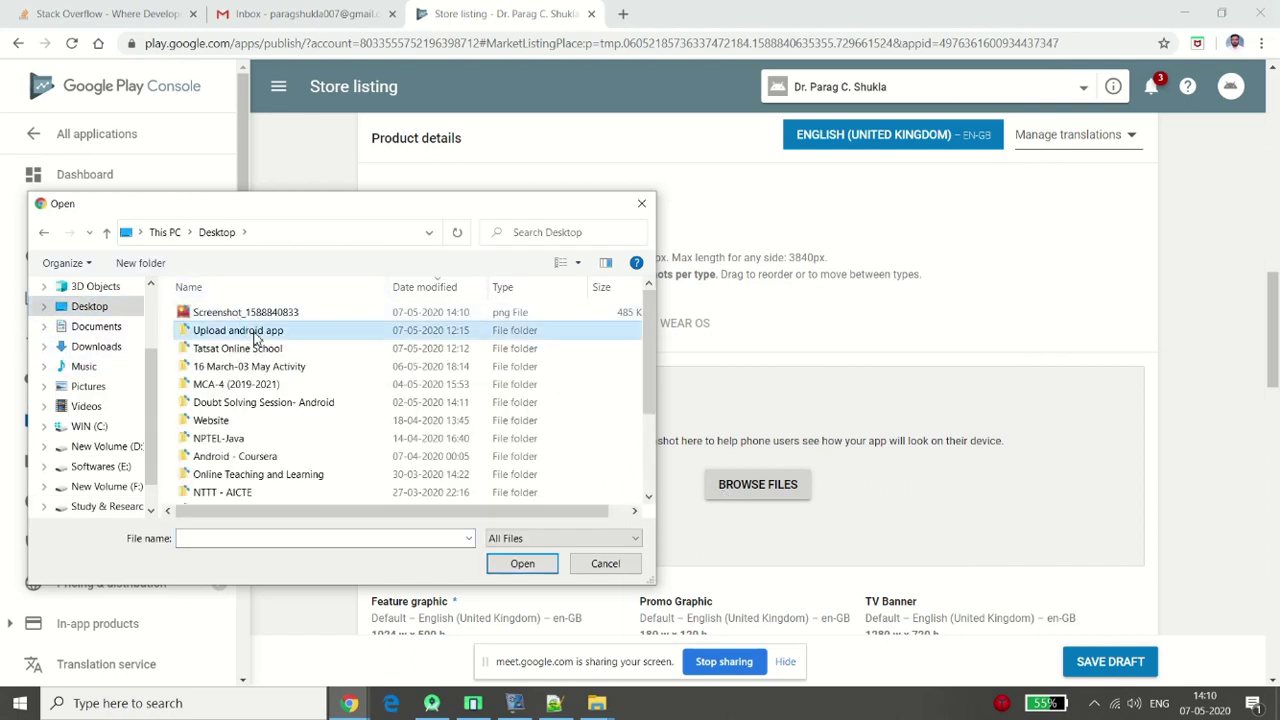
pyautogui.doubleClick(185, 325)
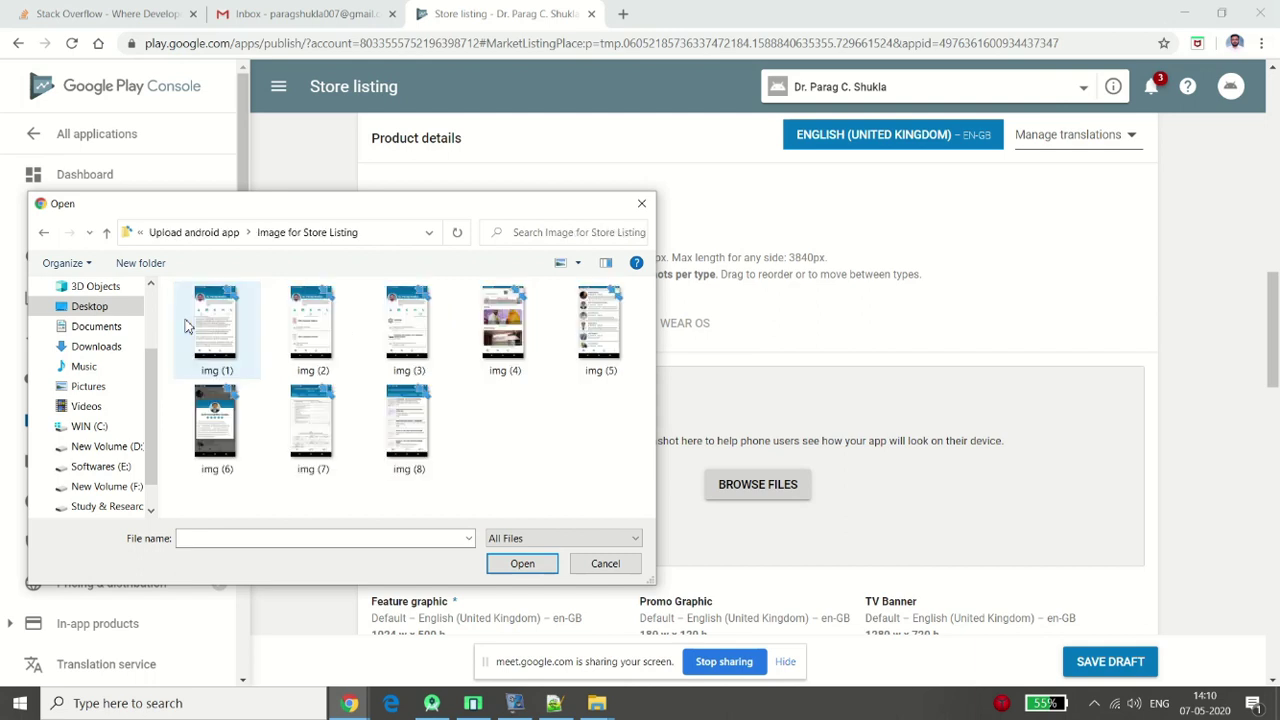
pyautogui.doubleClick(237, 361)
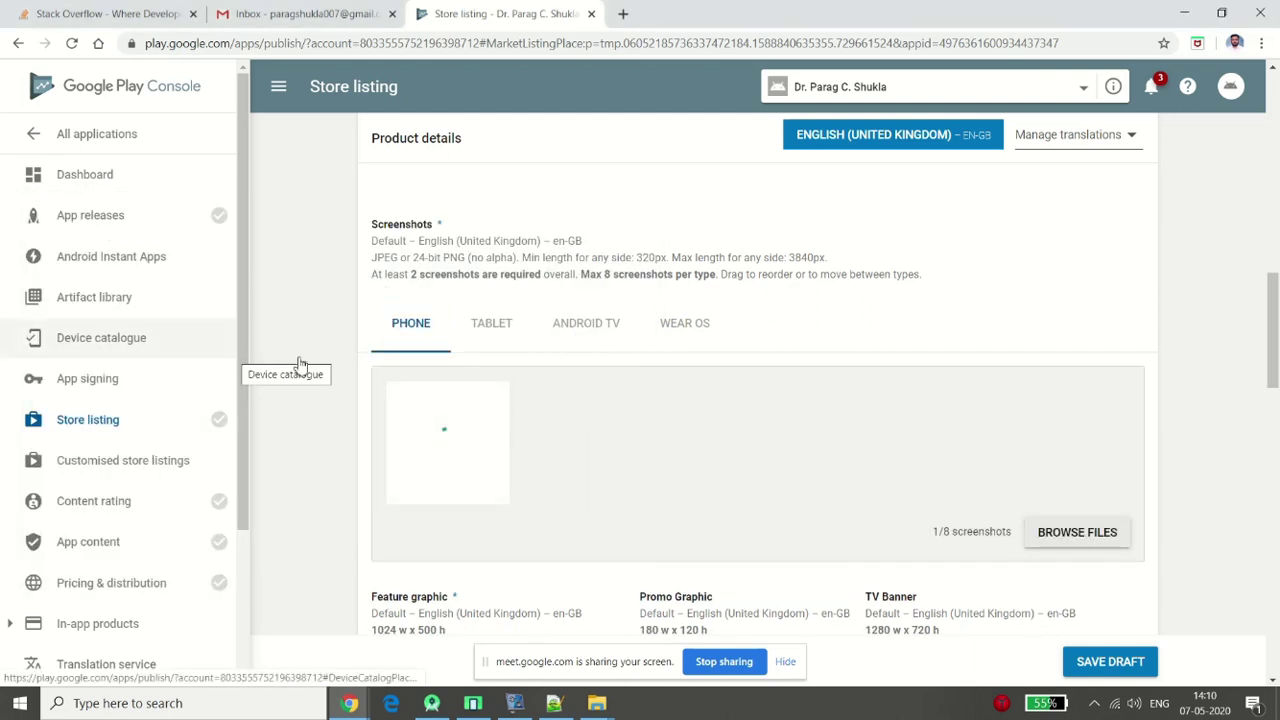
# Add three more phone screenshots, including img (4) and img (5)
pyautogui.click(1093, 540)
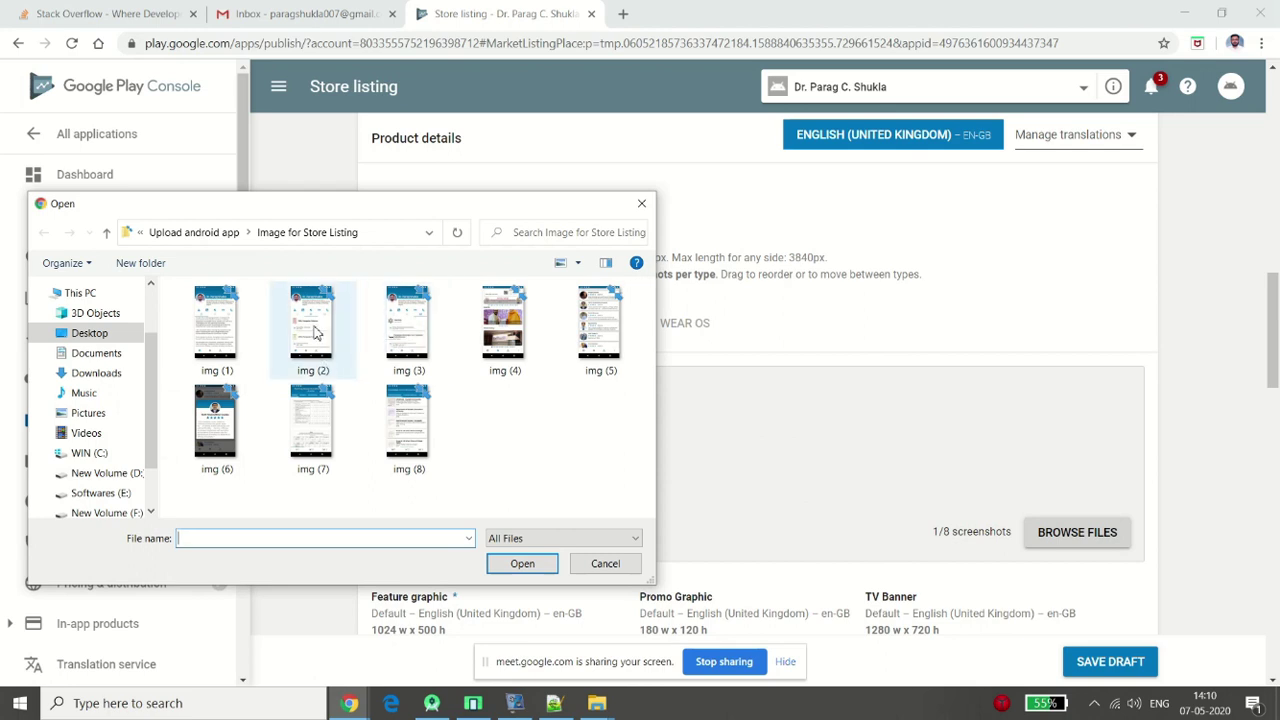
pyautogui.doubleClick(408, 322)
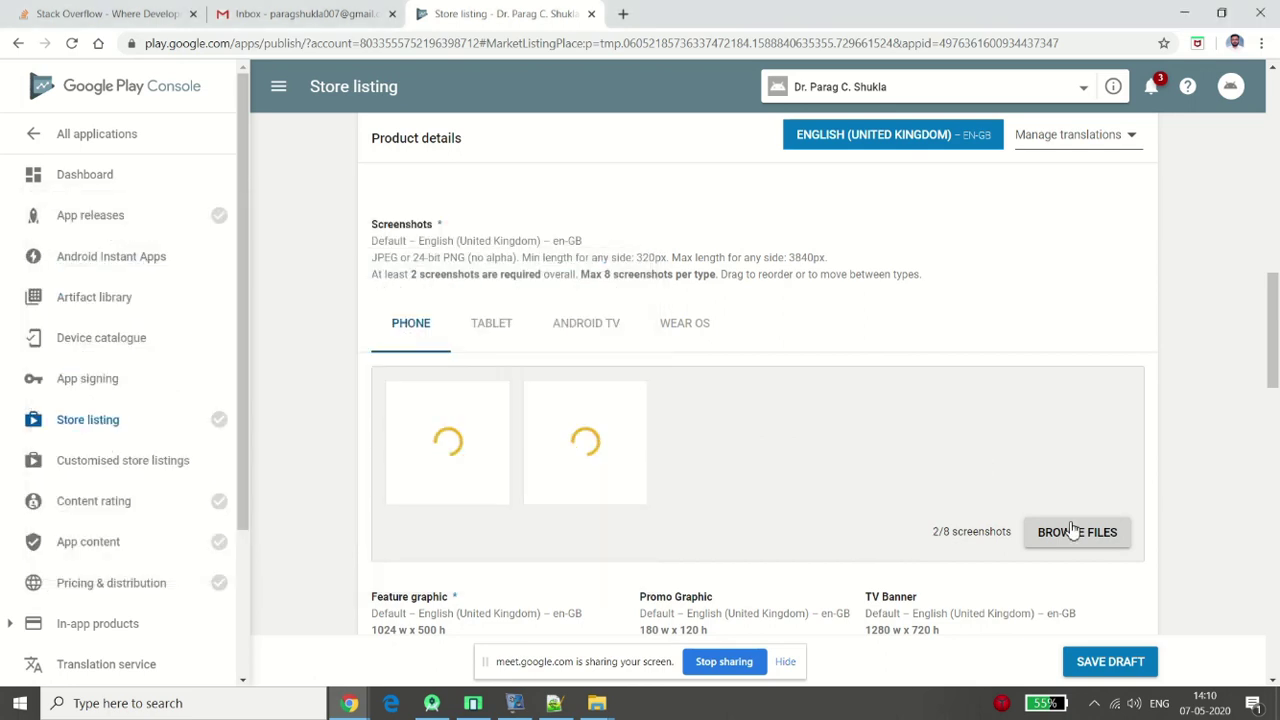
pyautogui.click(1092, 531)
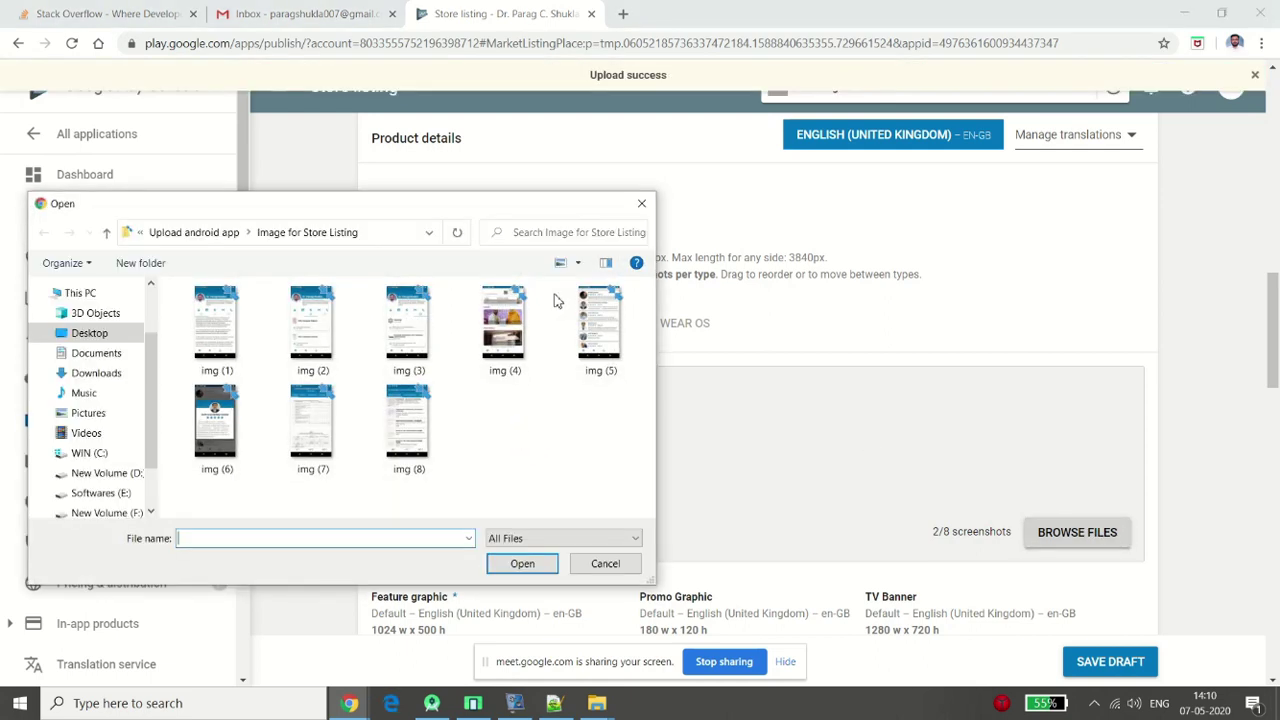
pyautogui.click(503, 322)
pyautogui.doubleClick(505, 322)
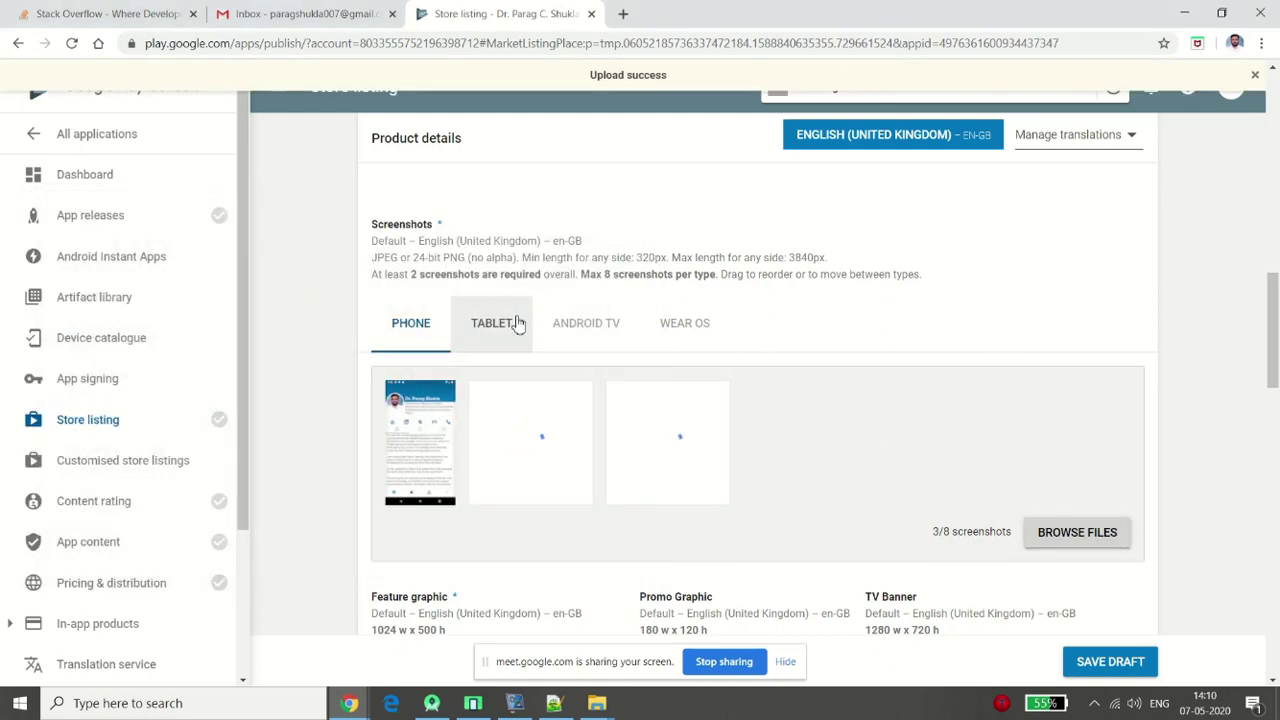
pyautogui.click(1070, 533)
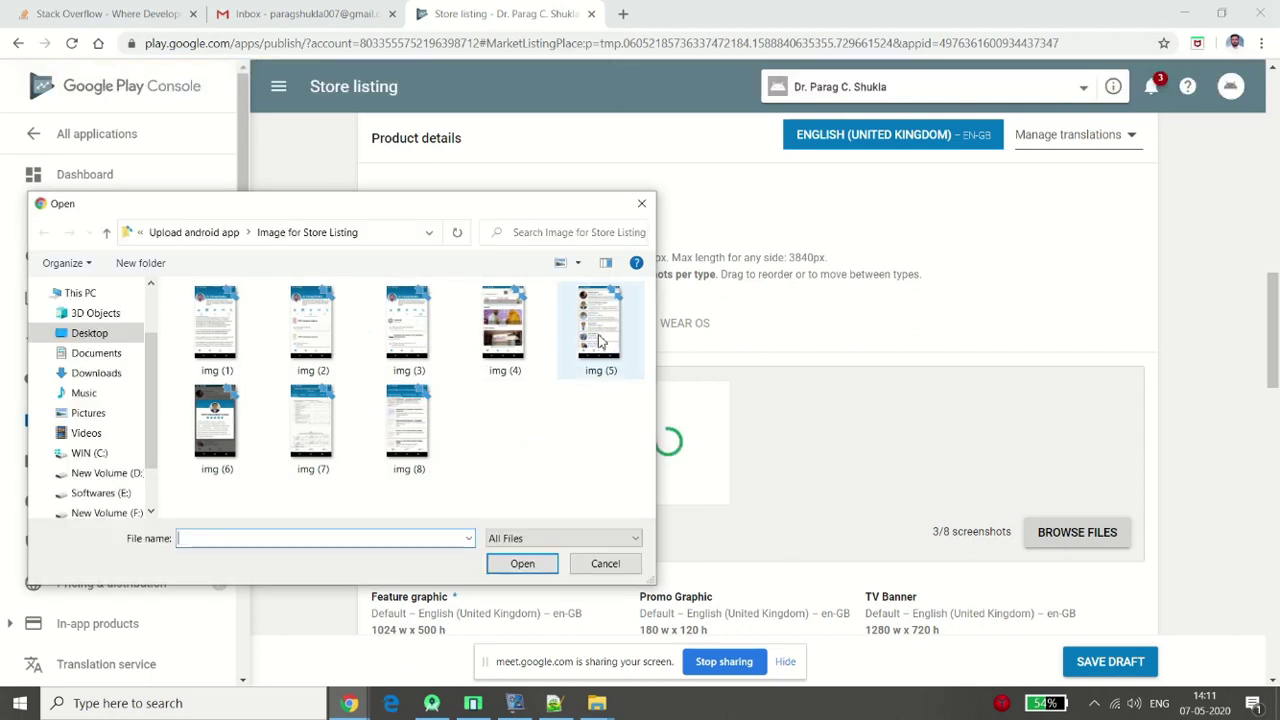
pyautogui.click(595, 342)
pyautogui.doubleClick(595, 342)
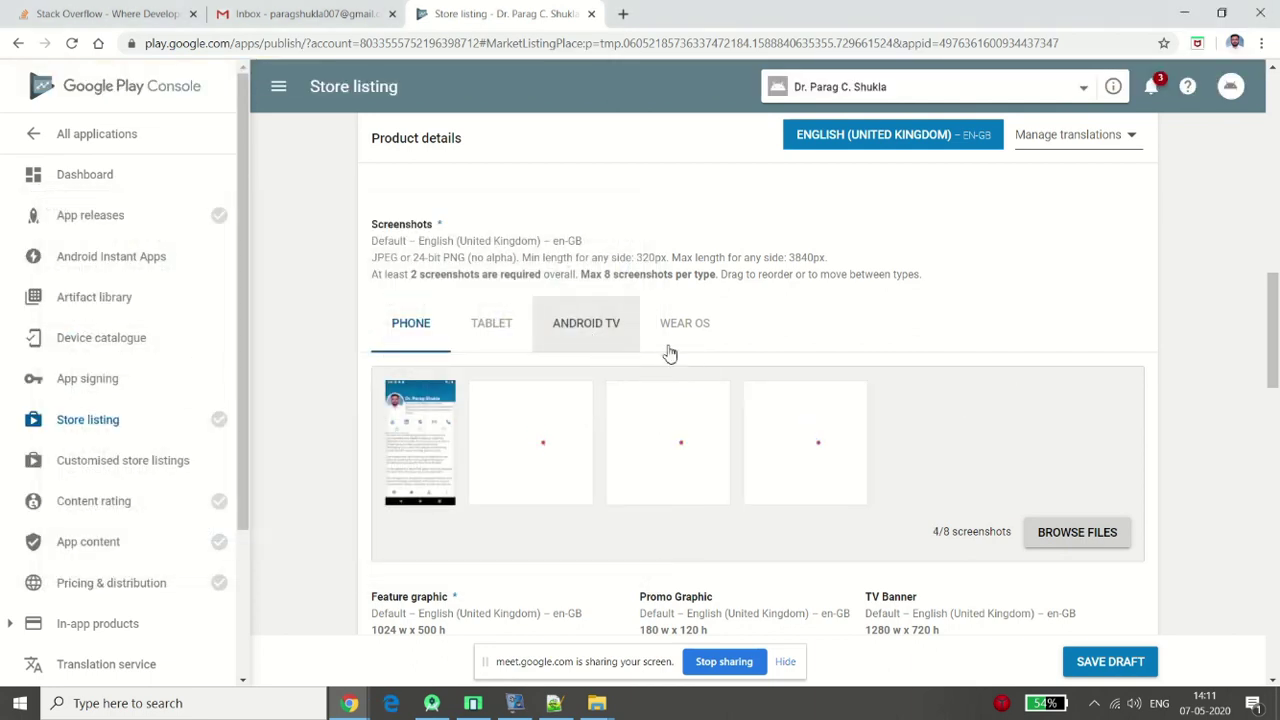
# Add img (6), img (7) and img (8), bringing the phone screenshots to seven
pyautogui.click(1090, 538)
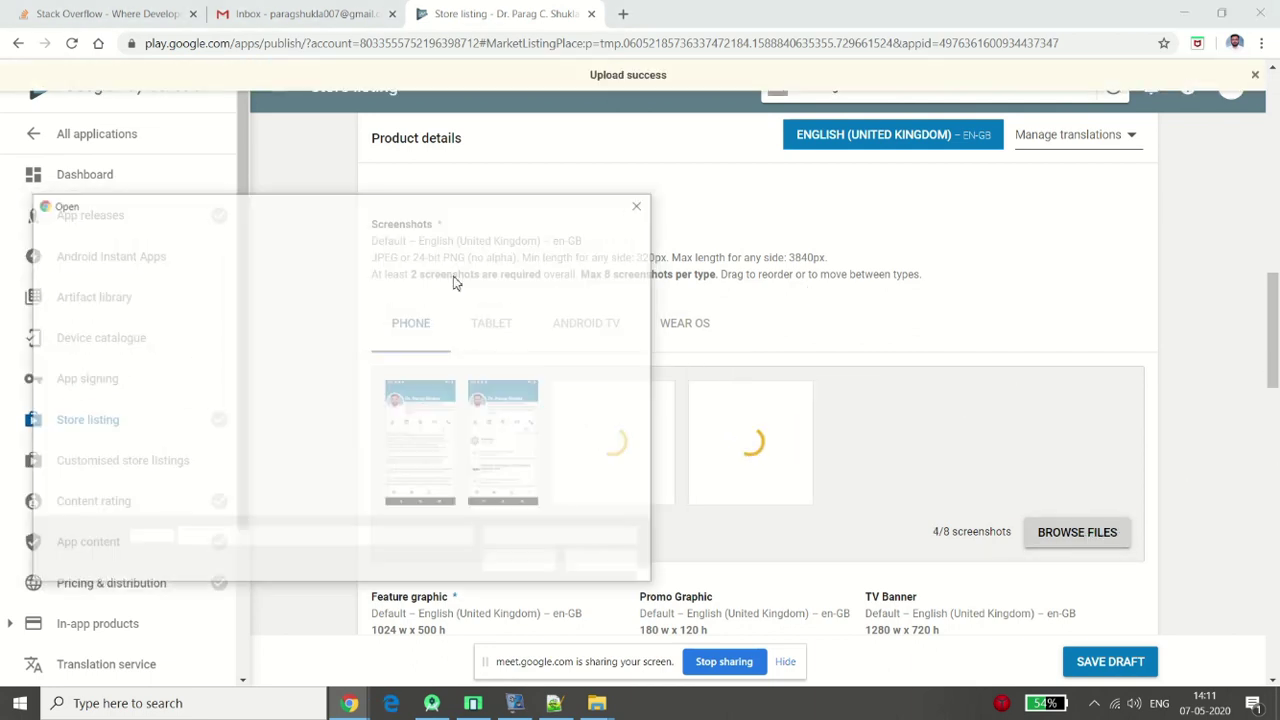
pyautogui.click(205, 413)
pyautogui.doubleClick(205, 413)
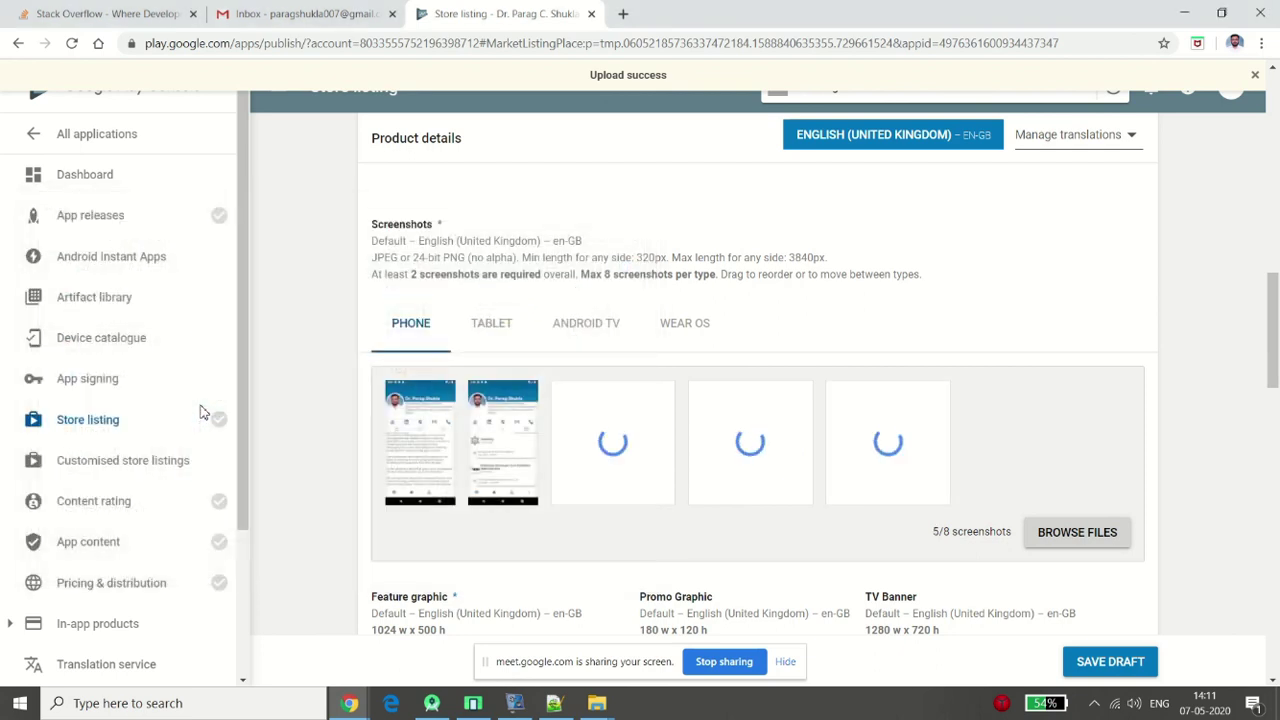
pyautogui.click(1076, 530)
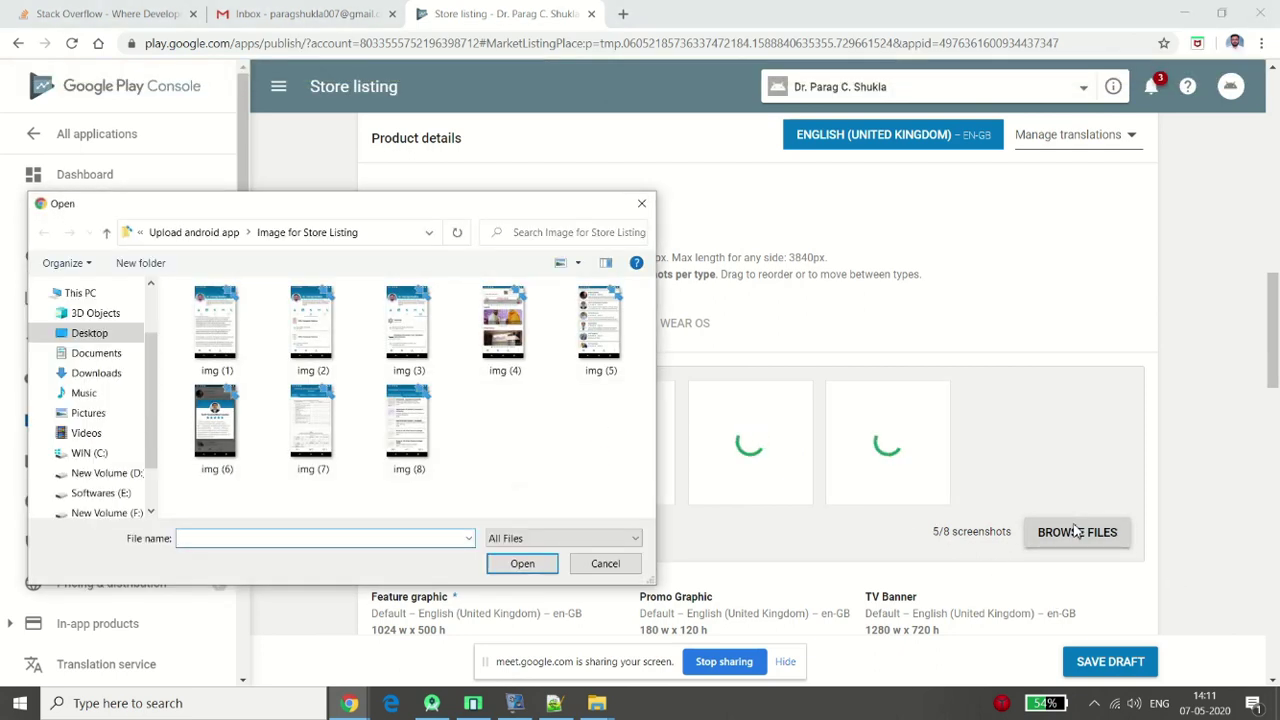
pyautogui.doubleClick(305, 443)
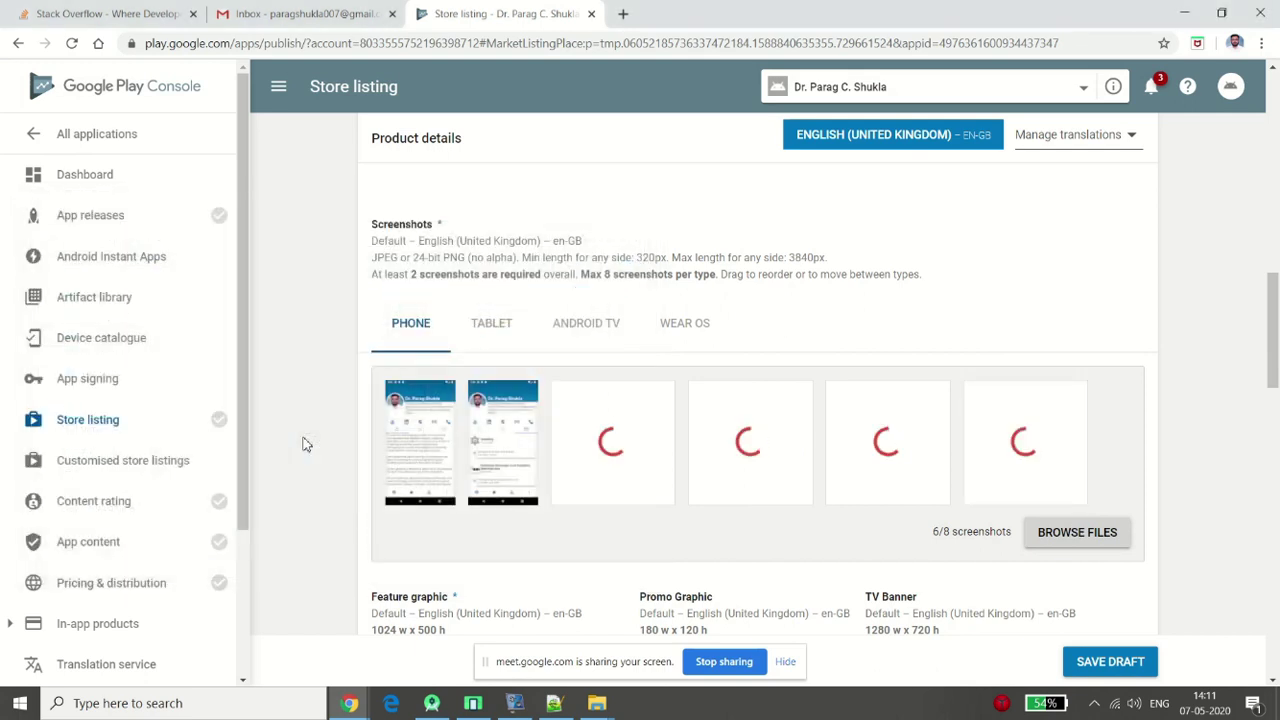
pyautogui.click(1066, 531)
pyautogui.click(430, 418)
pyautogui.doubleClick(416, 421)
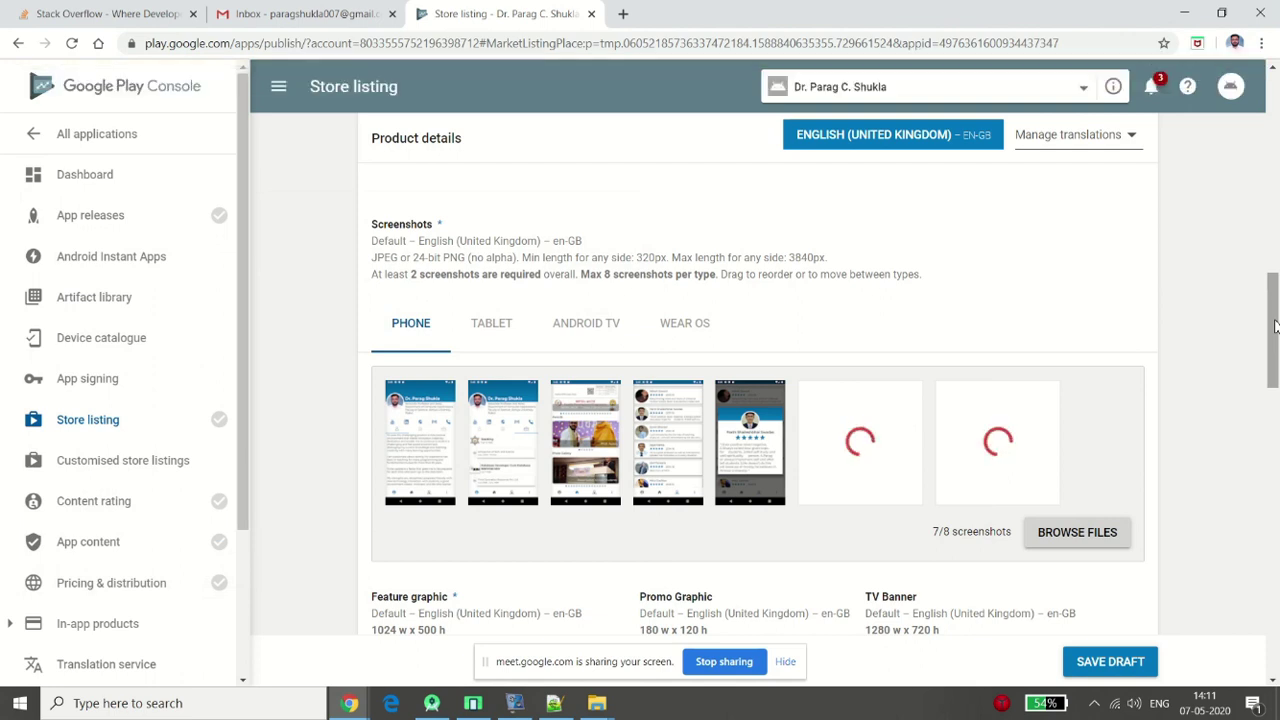
pyautogui.moveTo(1274, 325); pyautogui.dragTo(1277, 380)
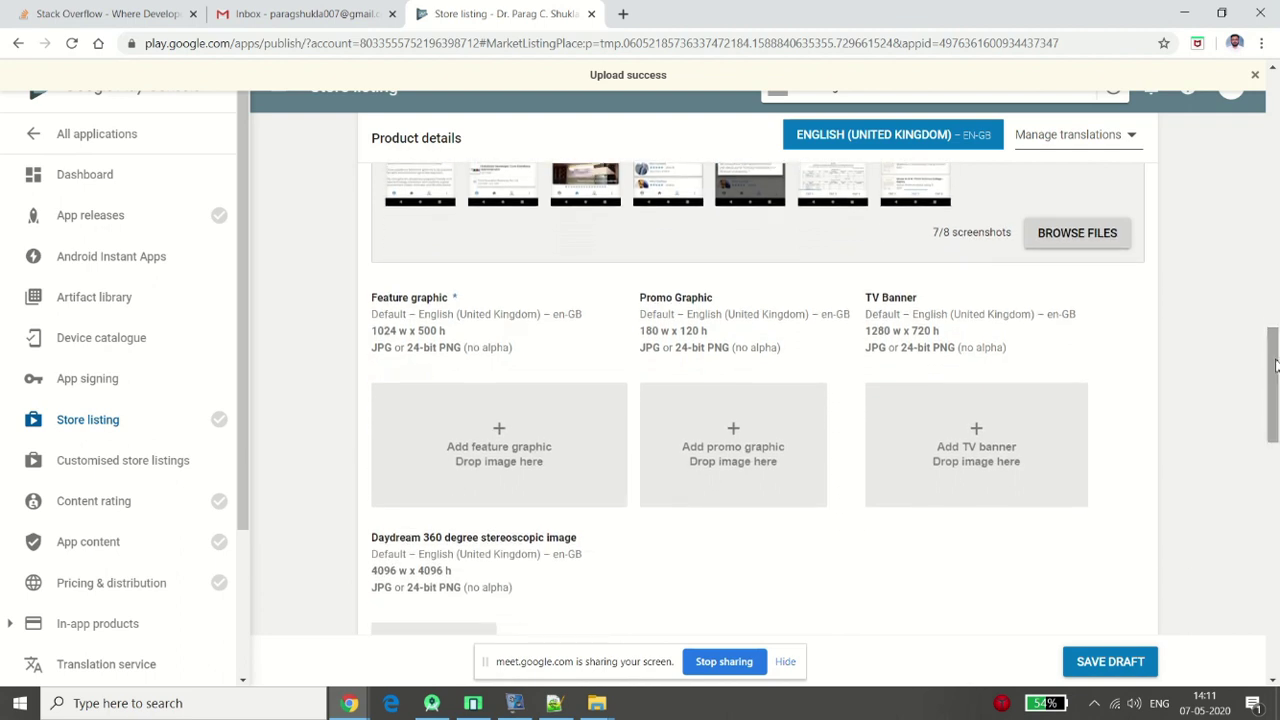
# Choose bannerImg from the Upload android app folder as the 1024 x 500 feature graphic
pyautogui.click(474, 430)
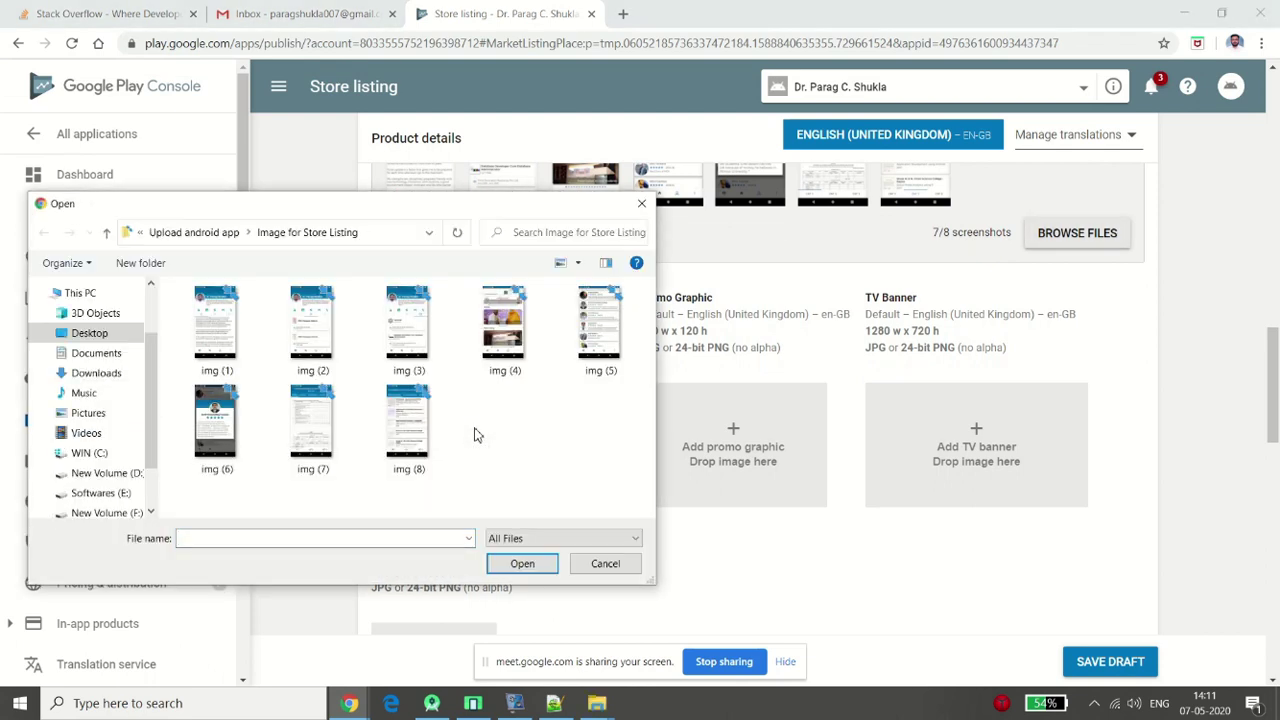
pyautogui.hotkey('alt', 'Up')
pyautogui.click(328, 345)
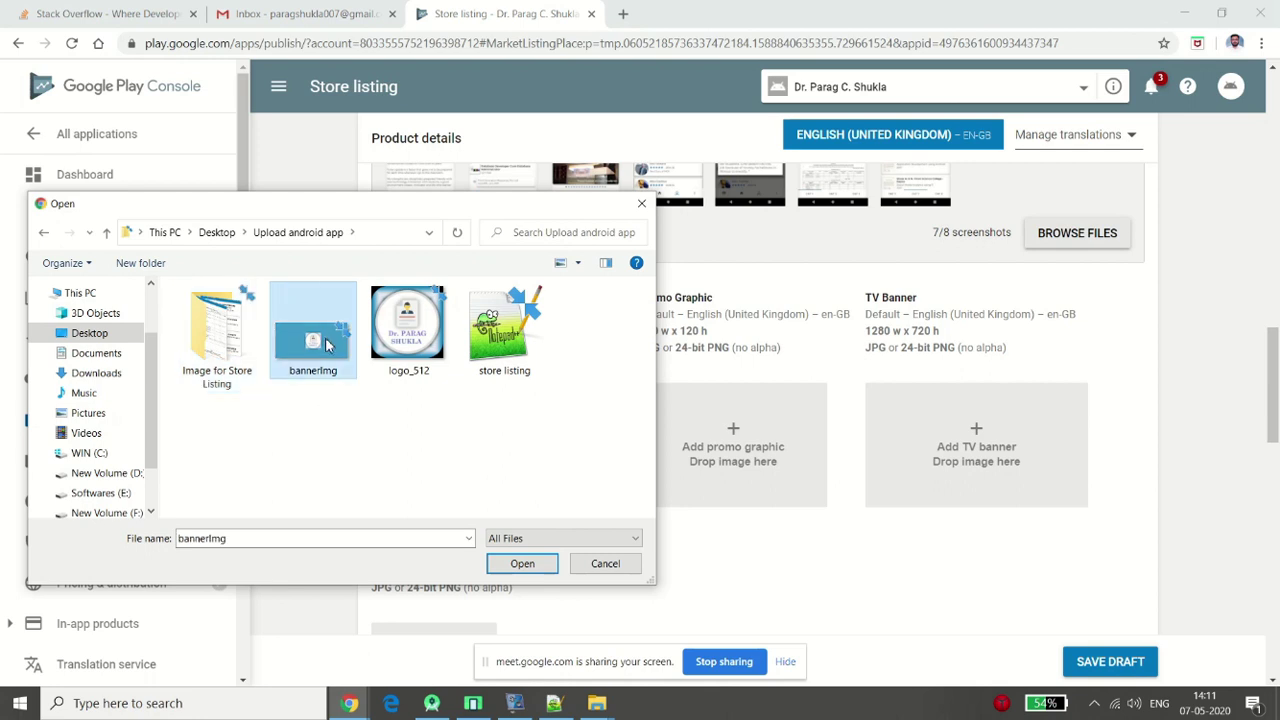
pyautogui.doubleClick(328, 345)
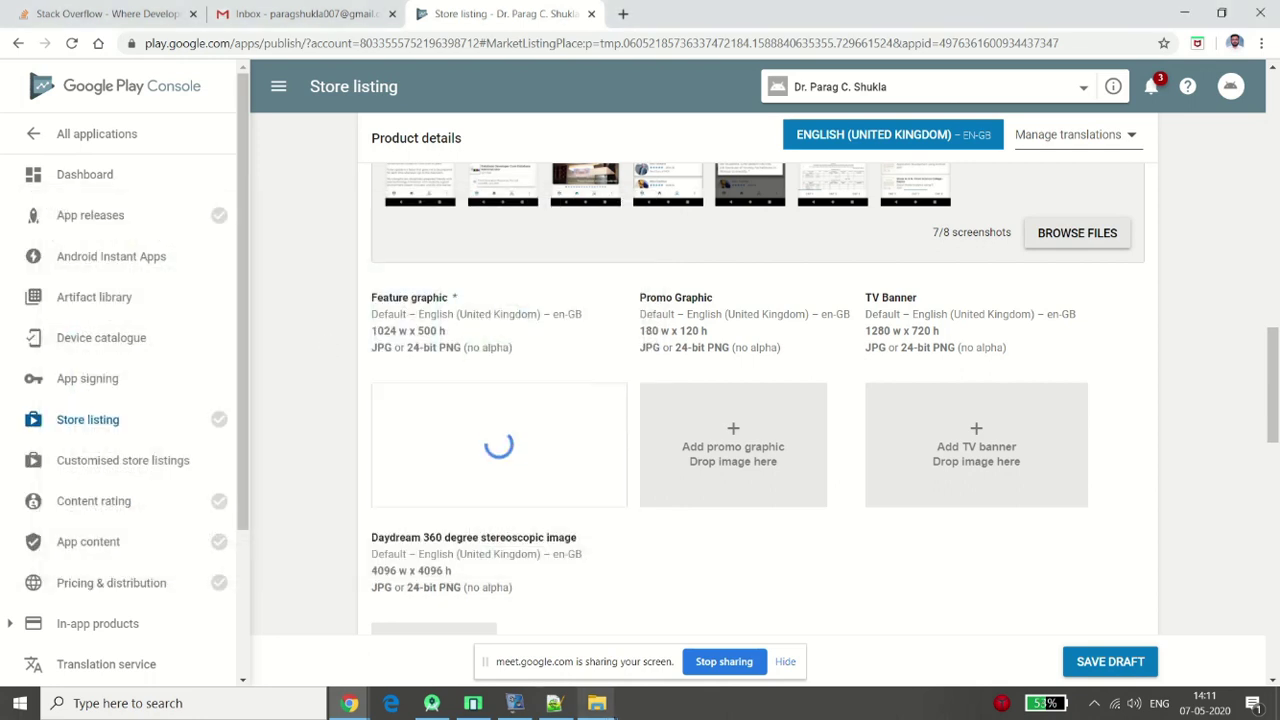
# Verify in File Explorer that bannerImg is 1024 x 500, then return to the store listing
pyautogui.moveTo(605, 705)
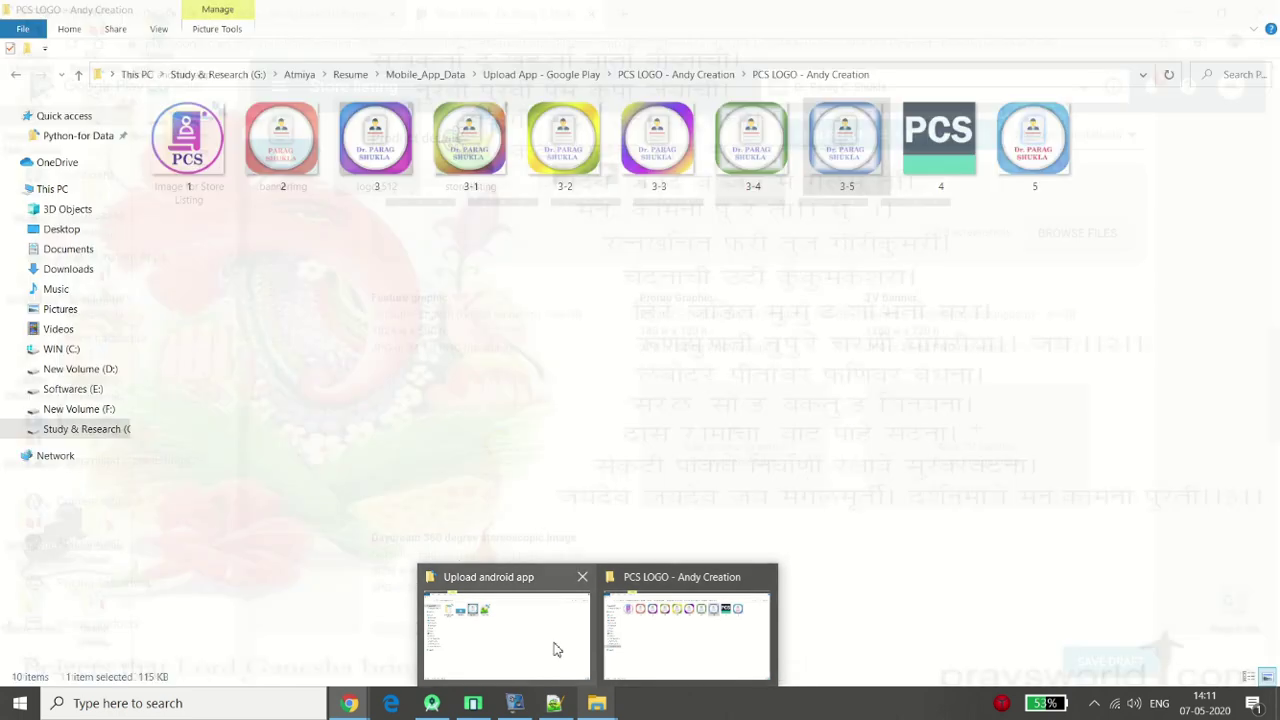
pyautogui.click(556, 650)
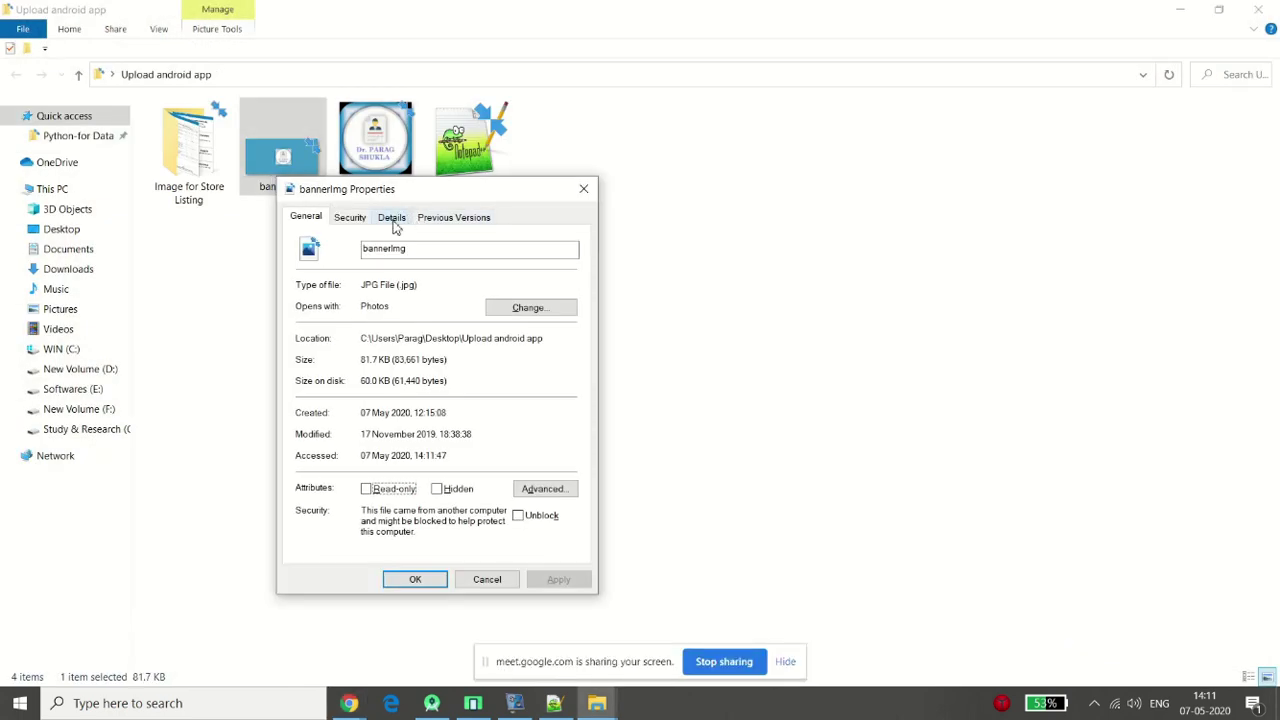
pyautogui.click(395, 222)
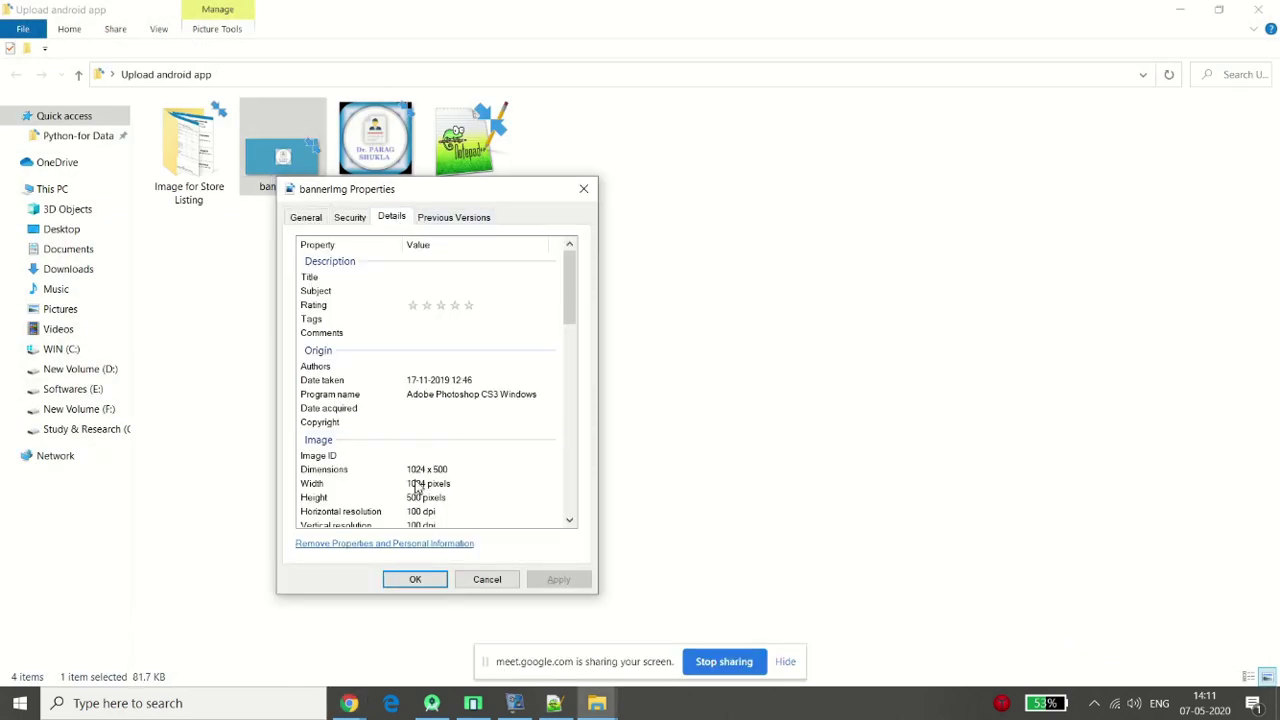
pyautogui.click(410, 472)
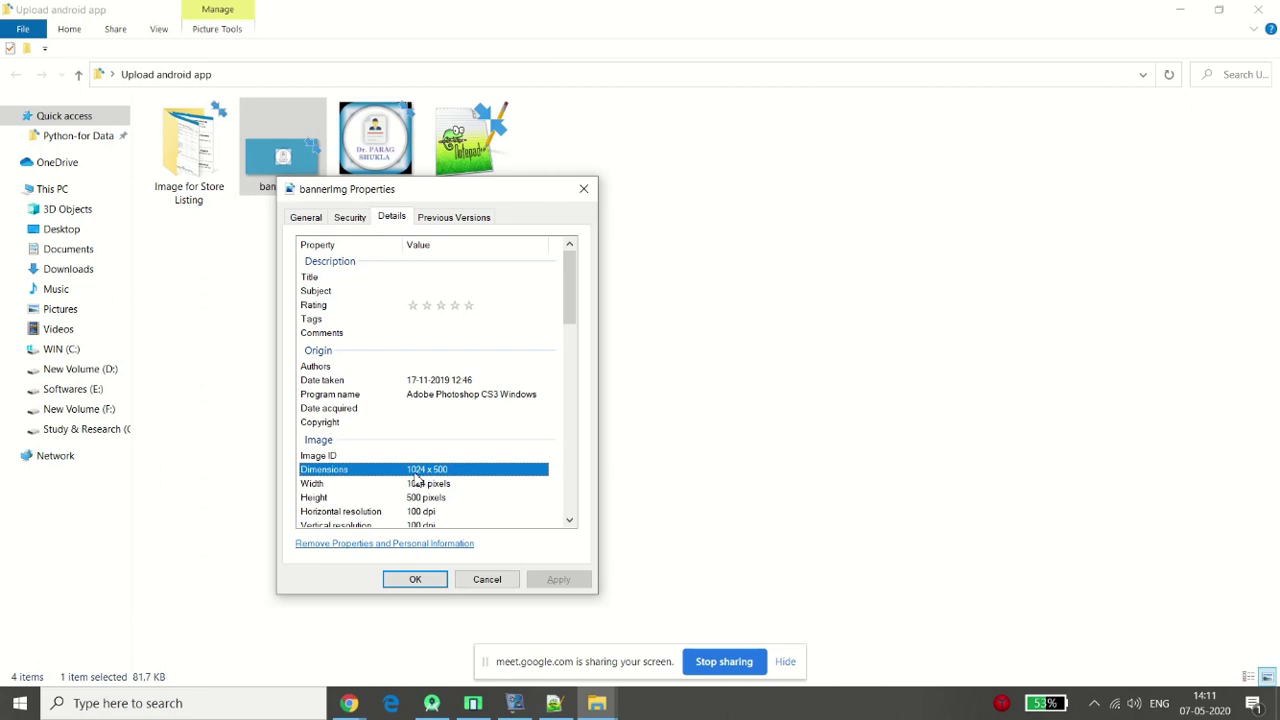
pyautogui.click(584, 189)
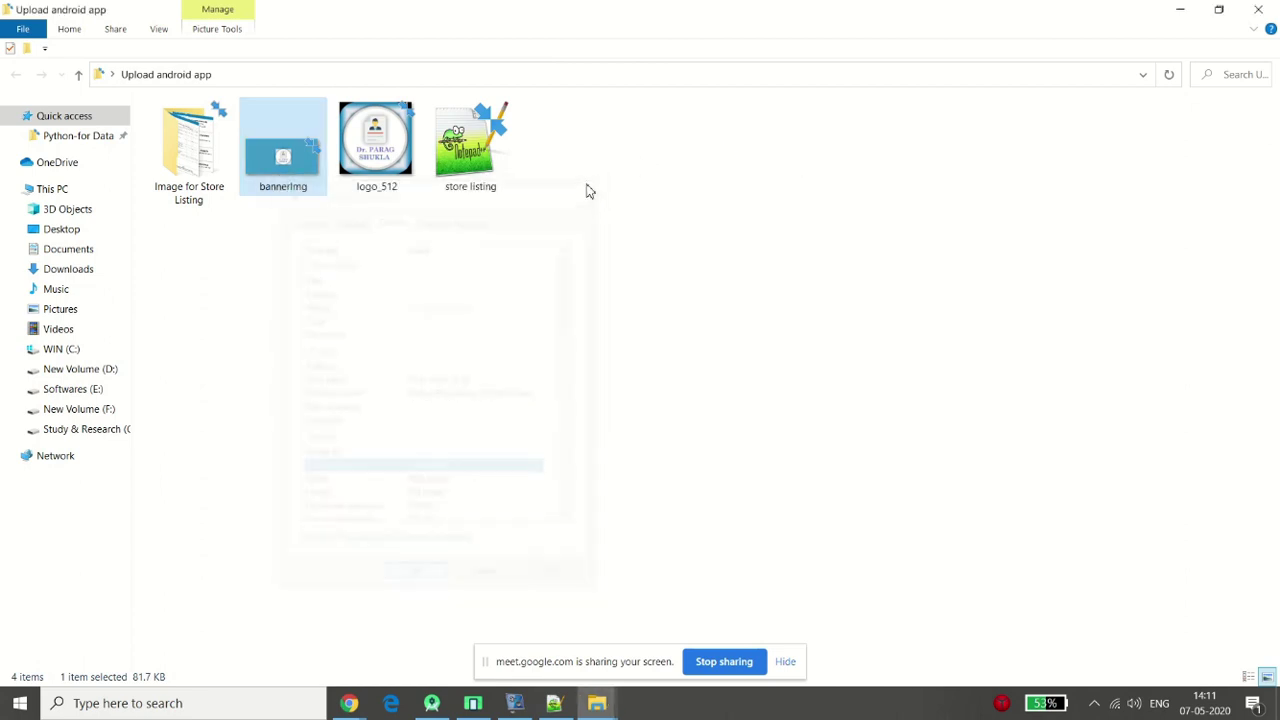
pyautogui.moveTo(349, 703)
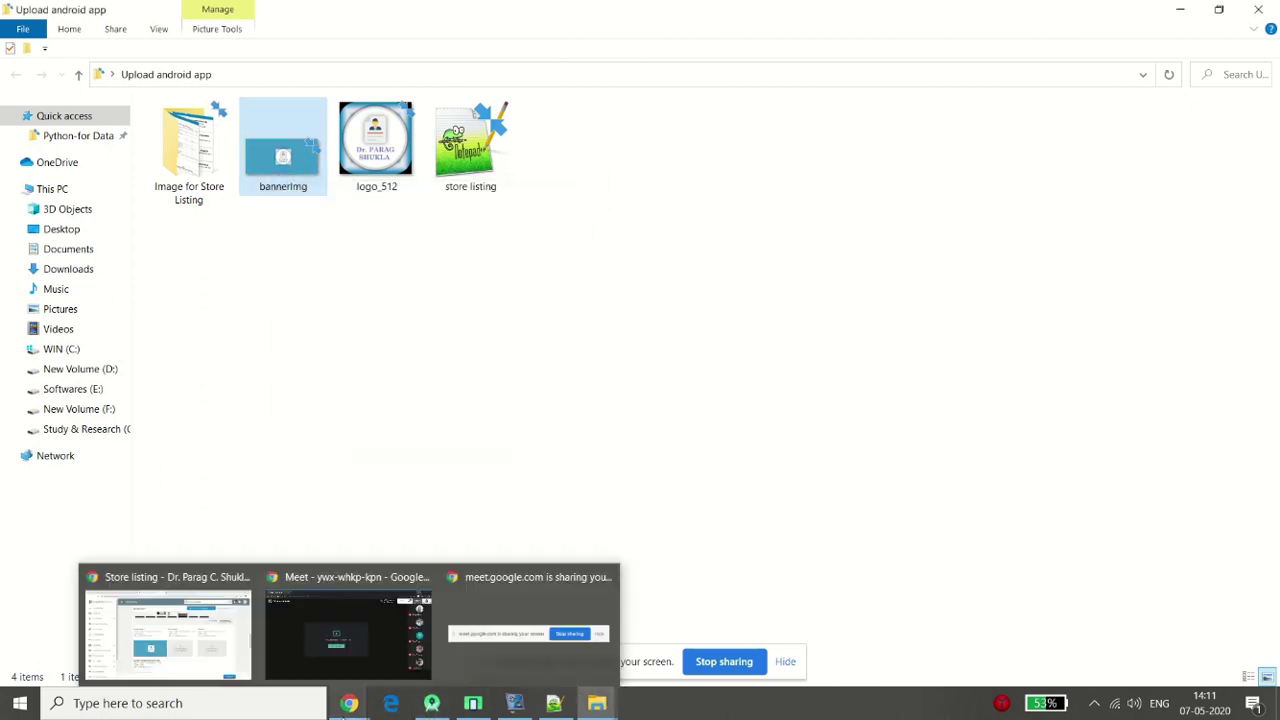
pyautogui.click(228, 641)
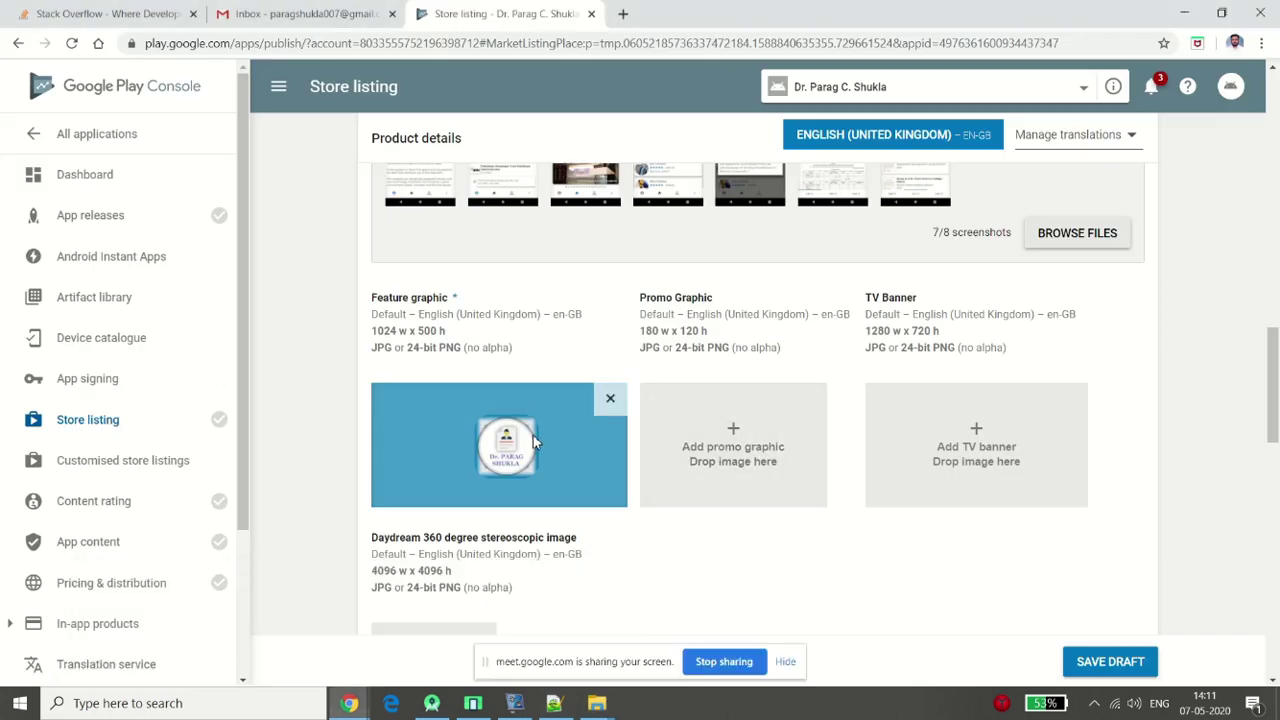
# Scroll past the graphics and Promo Video to Categorisation, leaving the promo video URL blank
pyautogui.moveTo(1276, 363); pyautogui.dragTo(1276, 422)
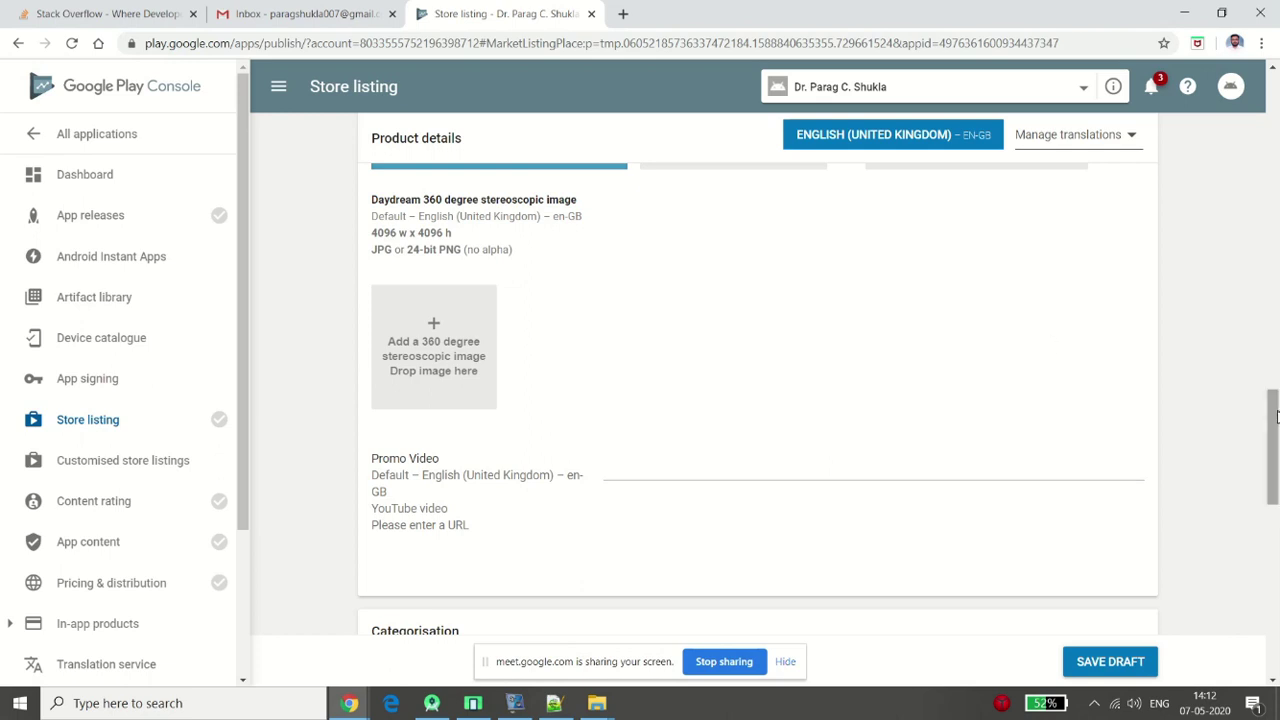
pyautogui.moveTo(1276, 417); pyautogui.dragTo(1276, 445)
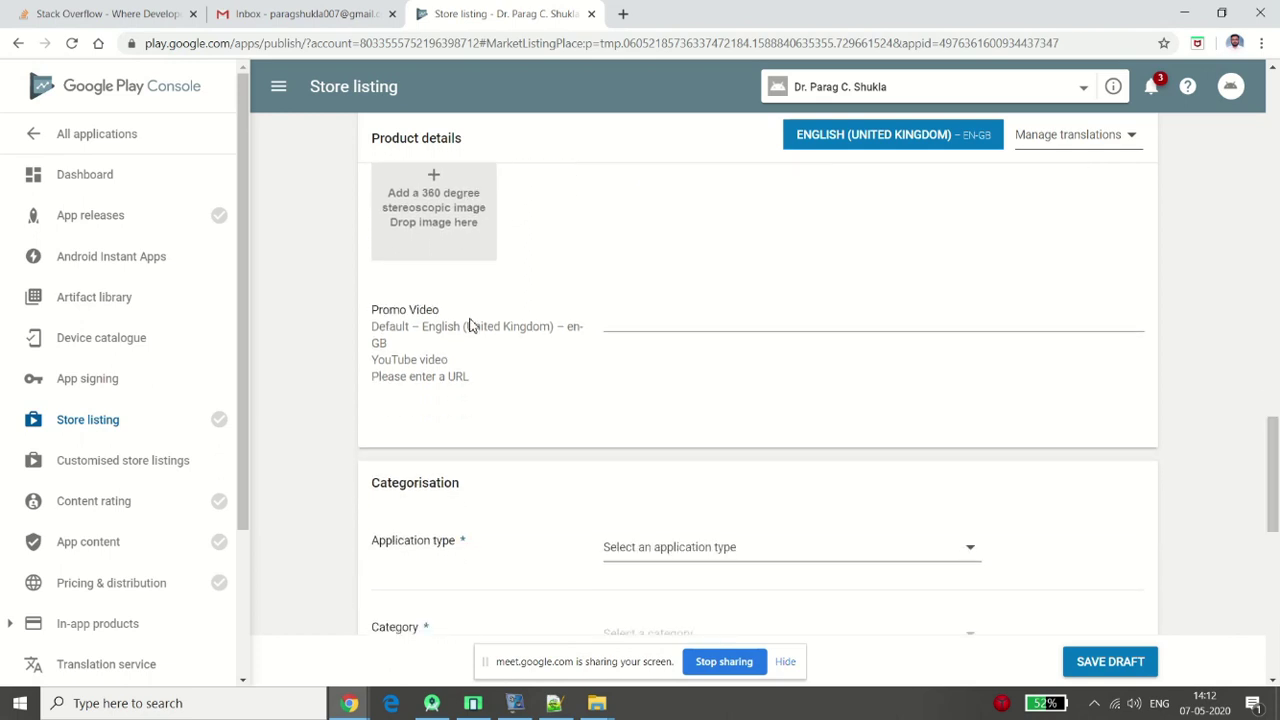
pyautogui.click(649, 326)
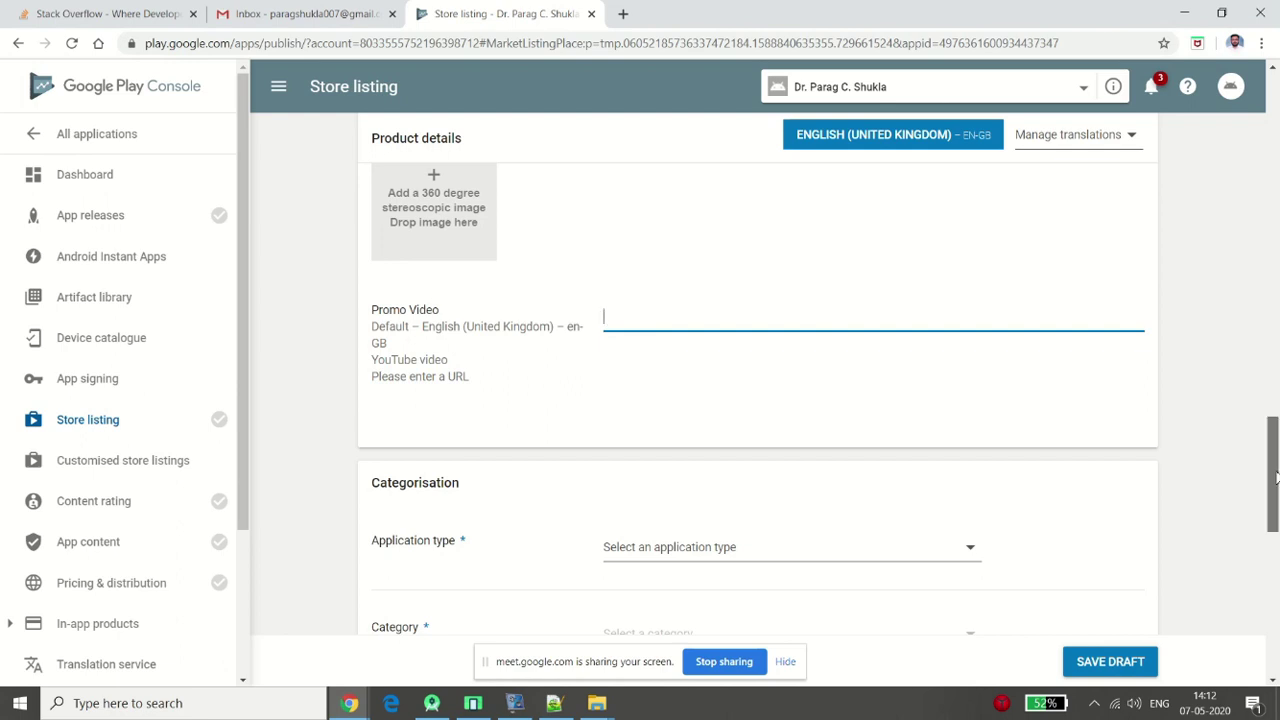
pyautogui.moveTo(1275, 478); pyautogui.dragTo(1275, 538)
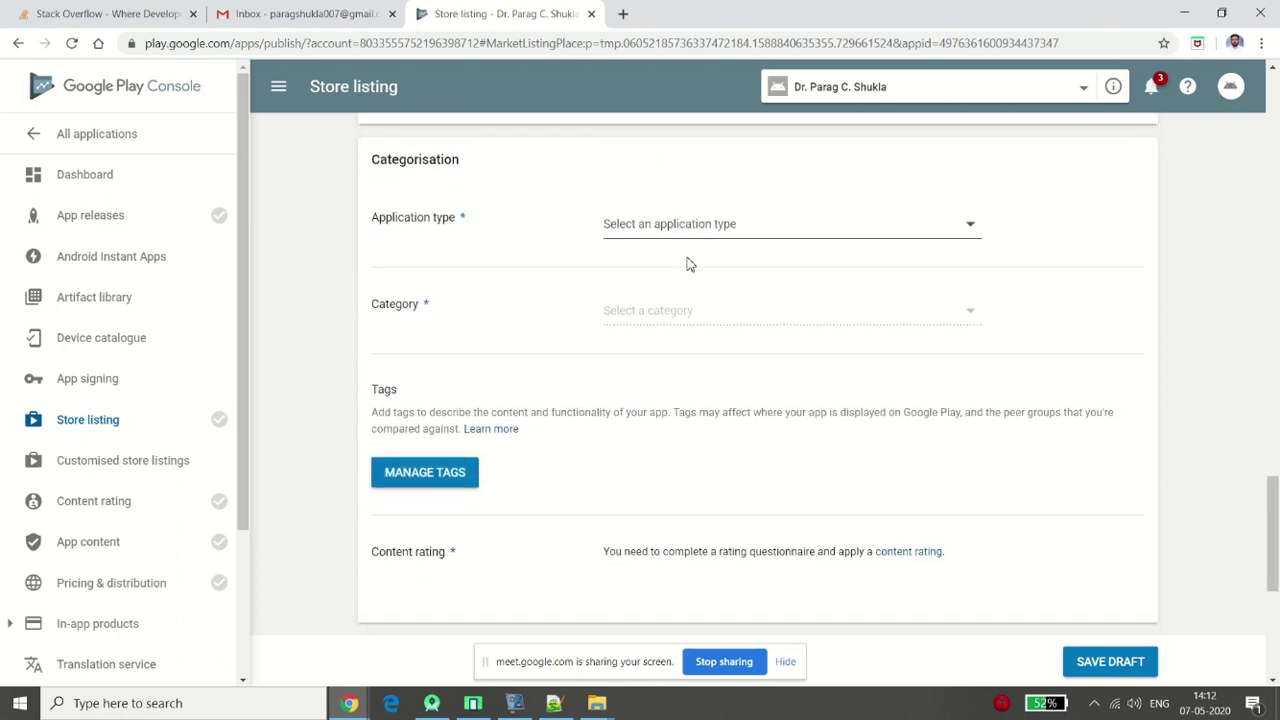
# Set Application type to Applications and Category to Personalisation
pyautogui.click(633, 228)
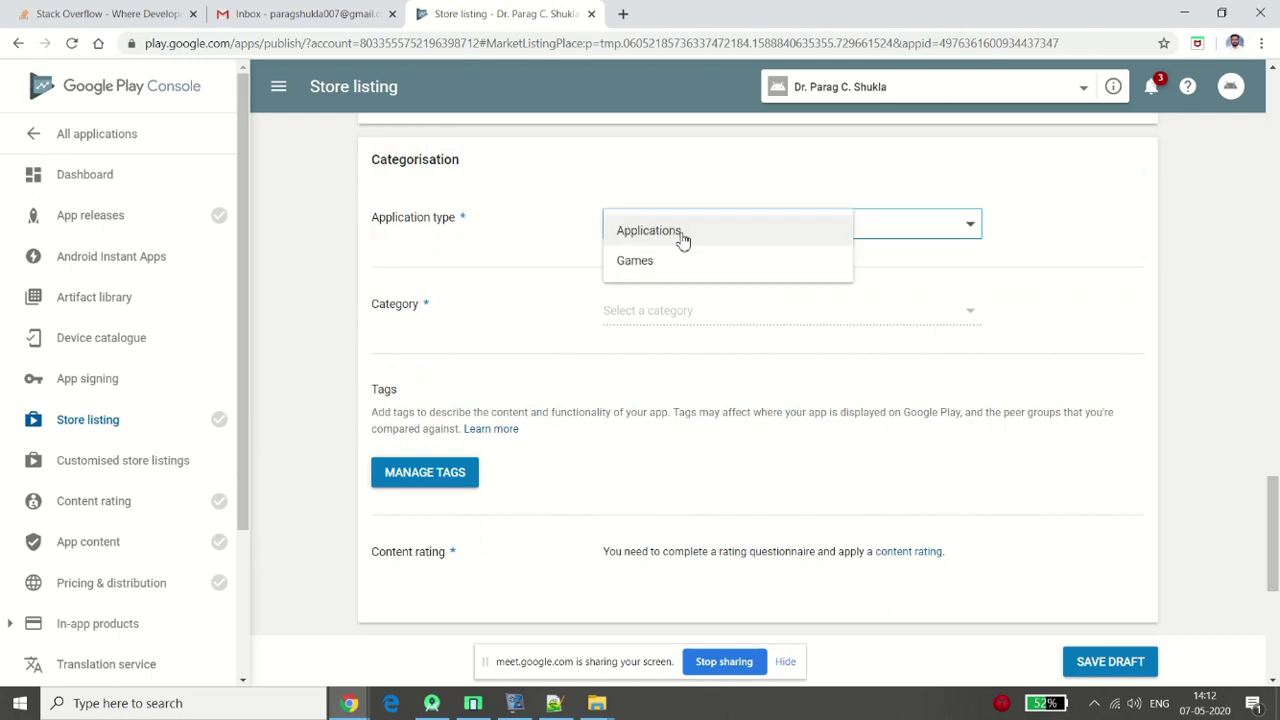
pyautogui.click(682, 232)
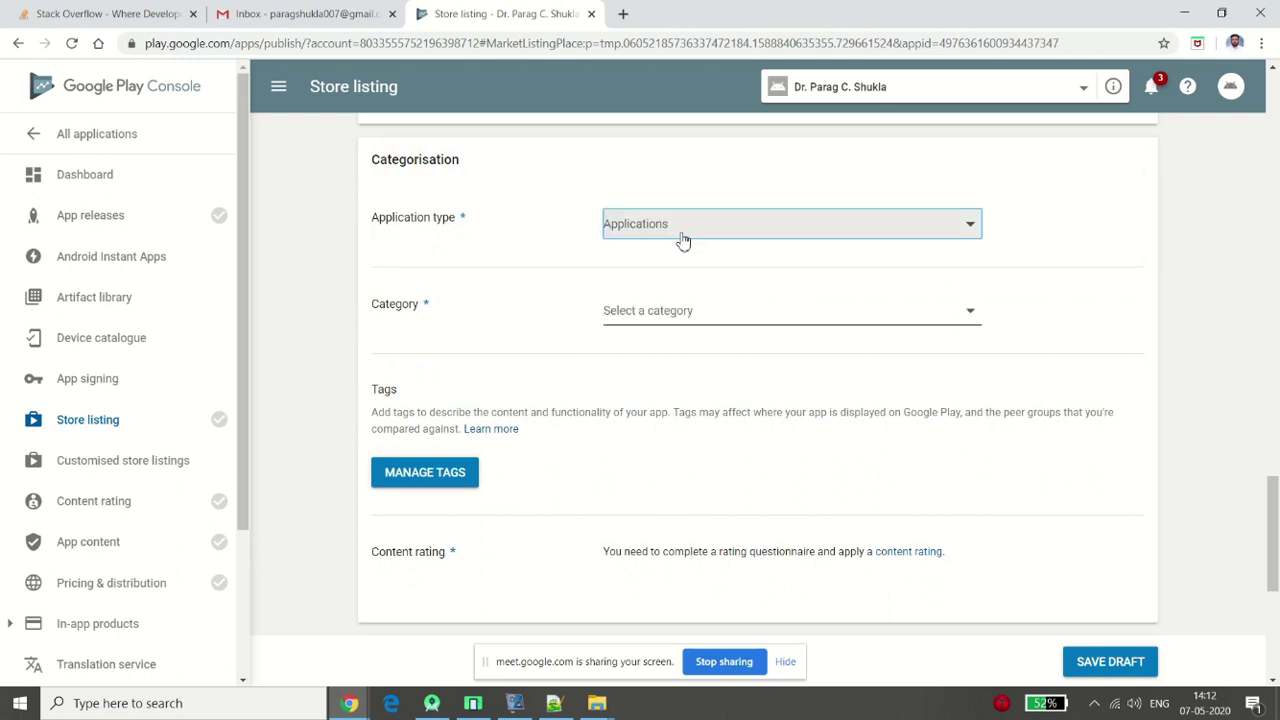
pyautogui.click(700, 324)
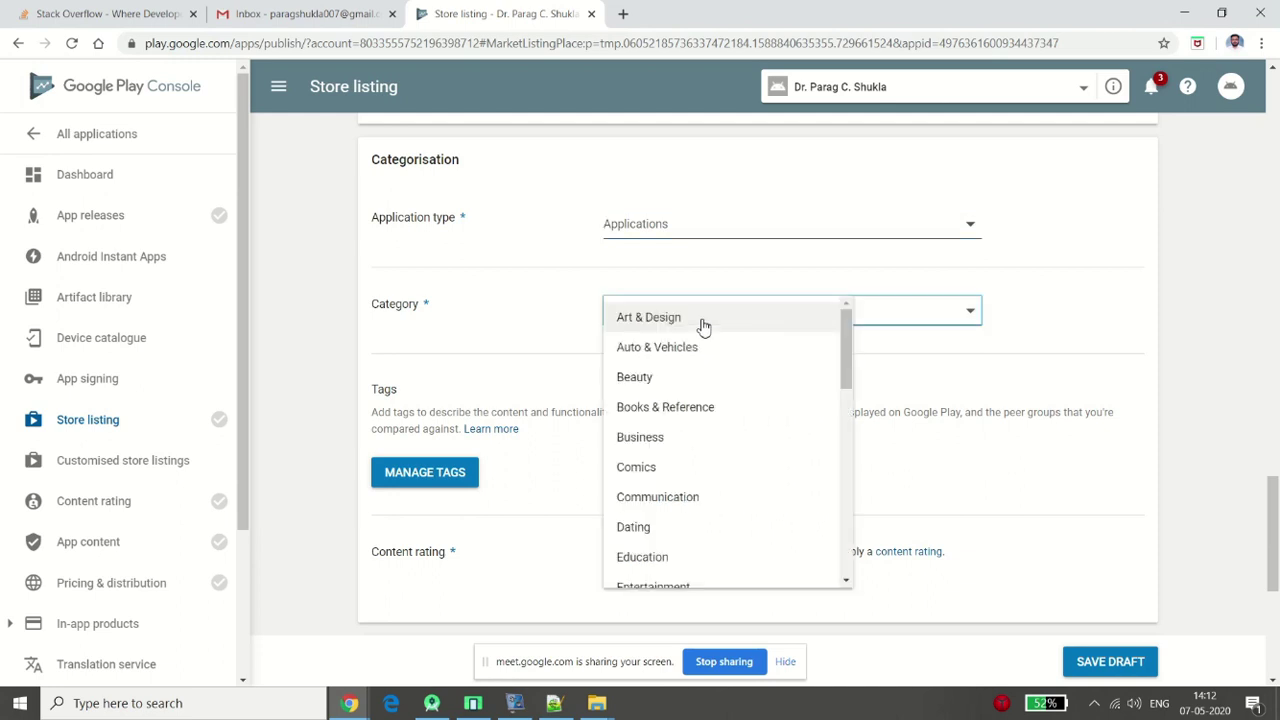
pyautogui.press('Down')
pyautogui.press('Down')
pyautogui.press('Down')
pyautogui.press('Down')
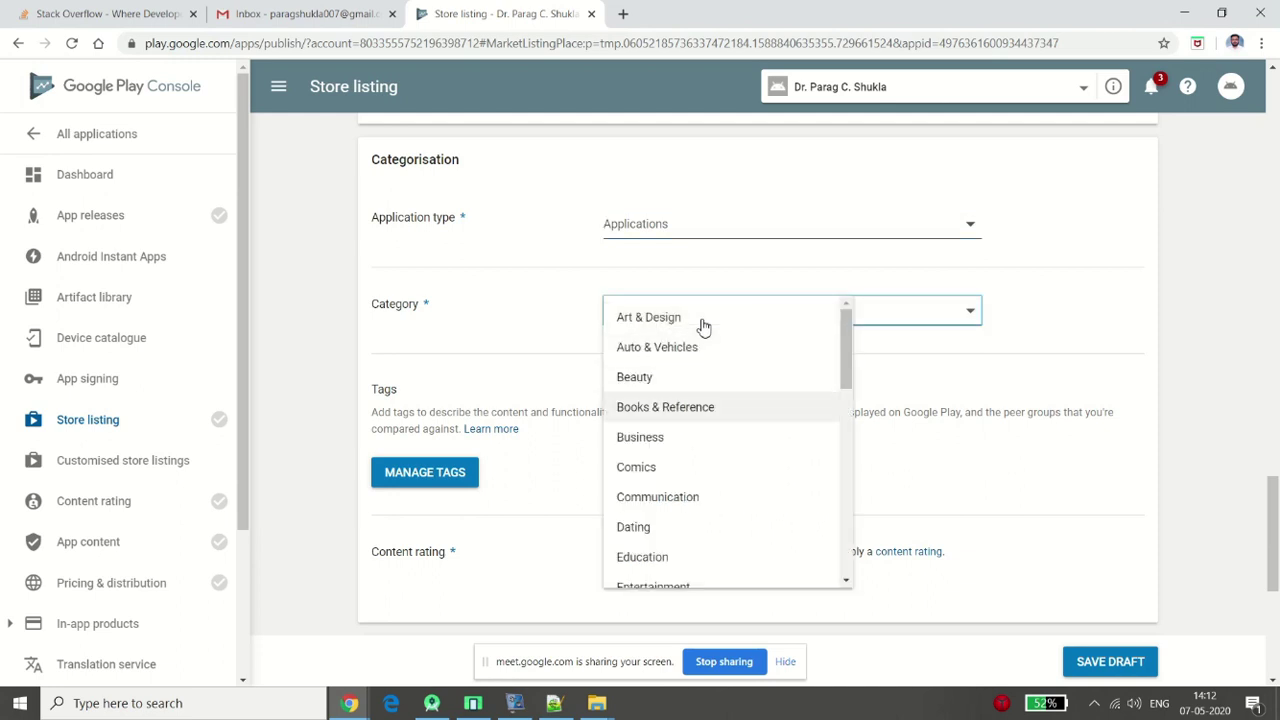
pyautogui.press('Down')
pyautogui.scroll(-1, 704, 327)
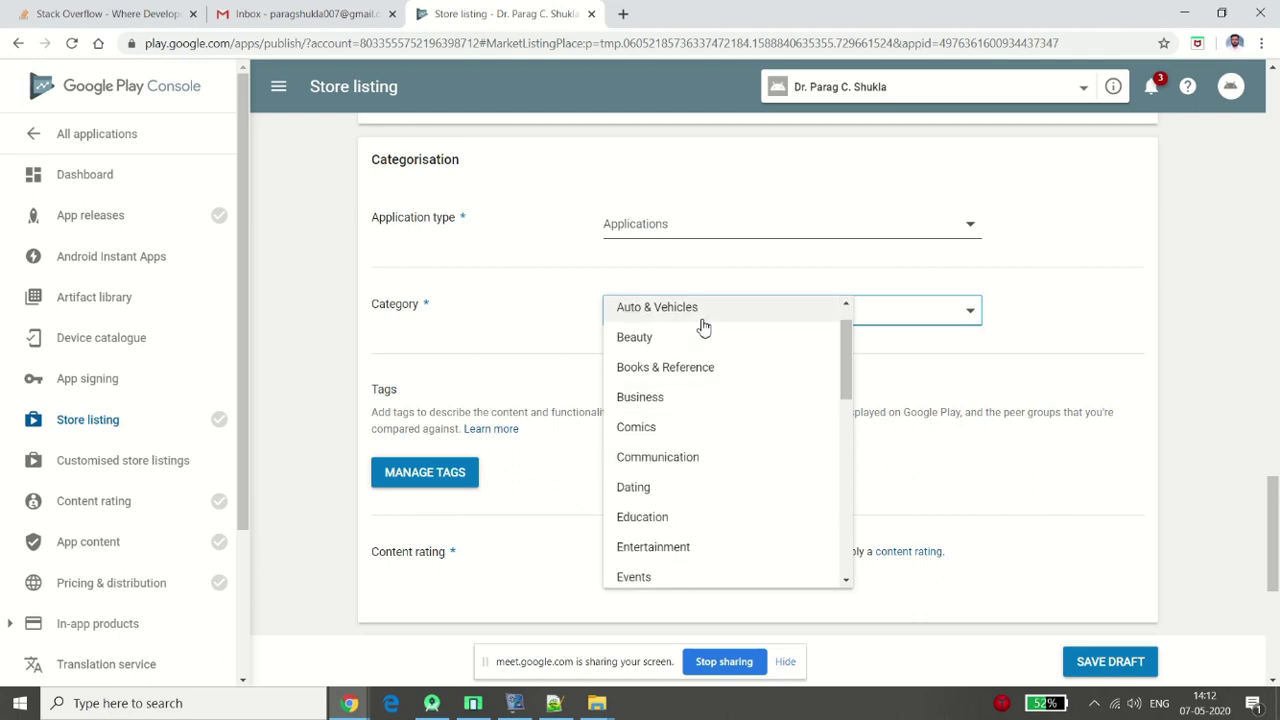
pyautogui.moveTo(850, 358); pyautogui.dragTo(870, 510)
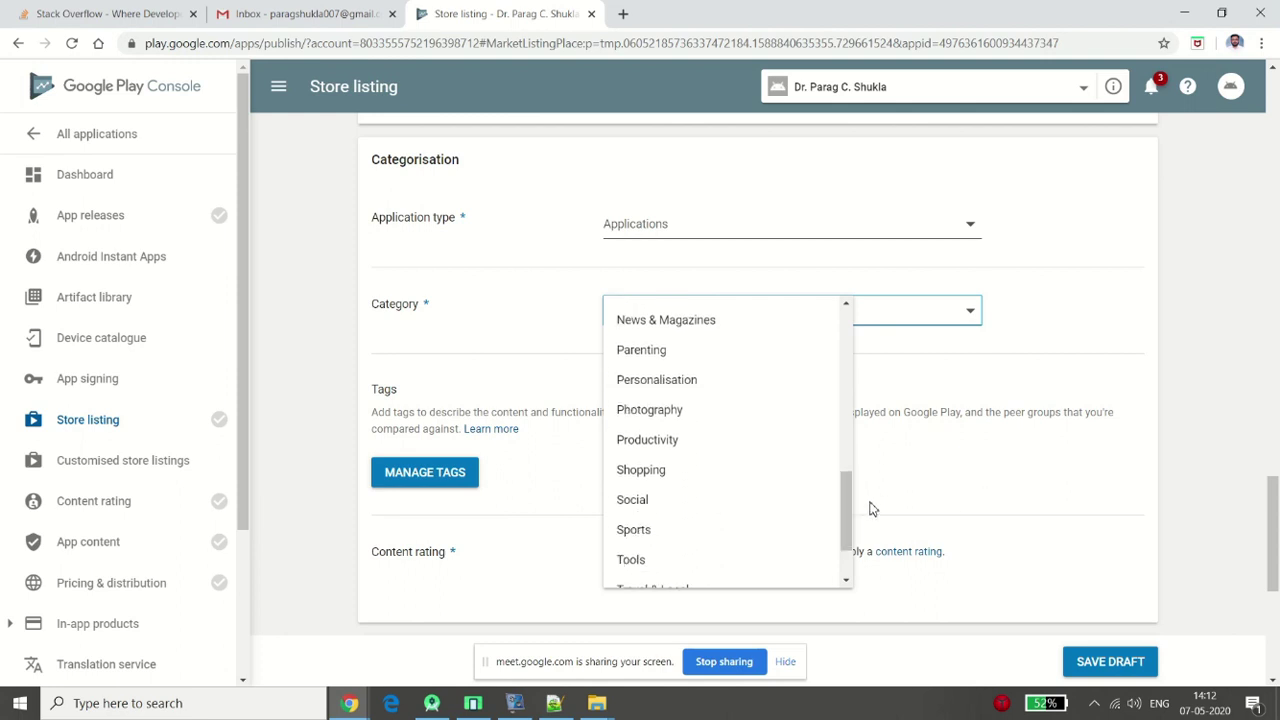
pyautogui.click(640, 379)
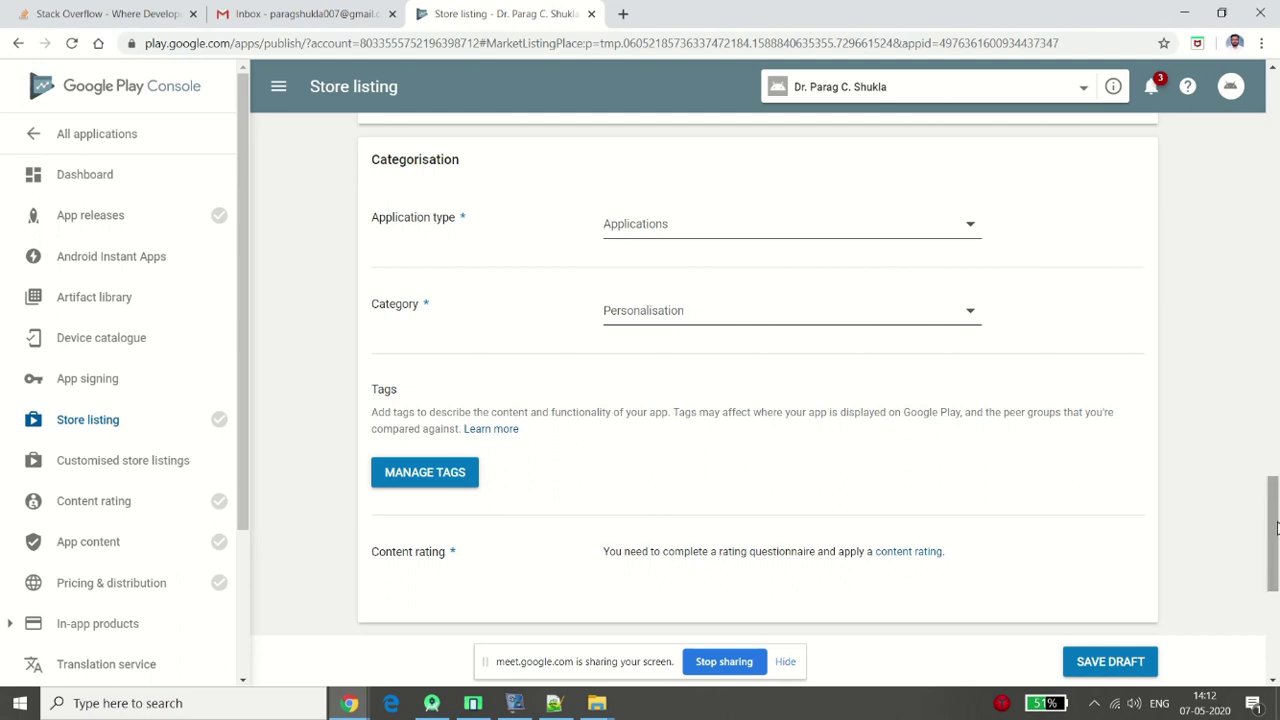
# Save the store listing draft and bring Android Studio's code editor to the front
pyautogui.moveTo(1276, 528); pyautogui.dragTo(1278, 562)
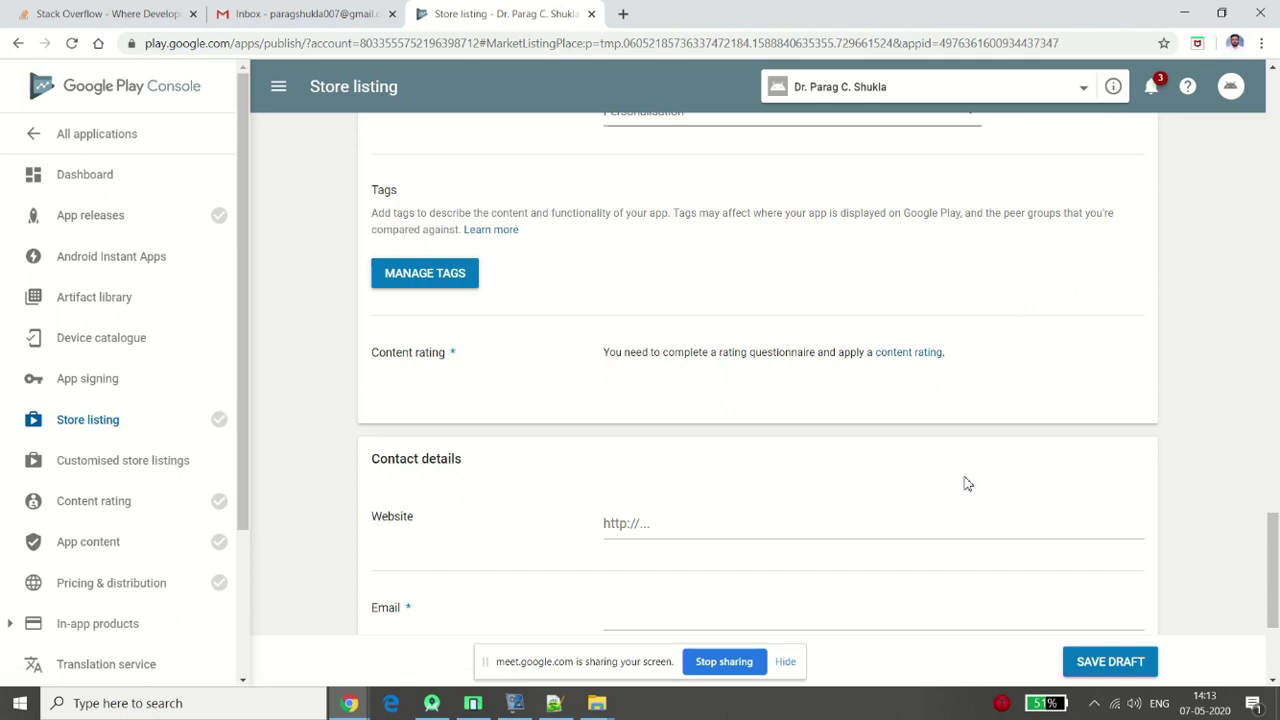
pyautogui.click(1106, 665)
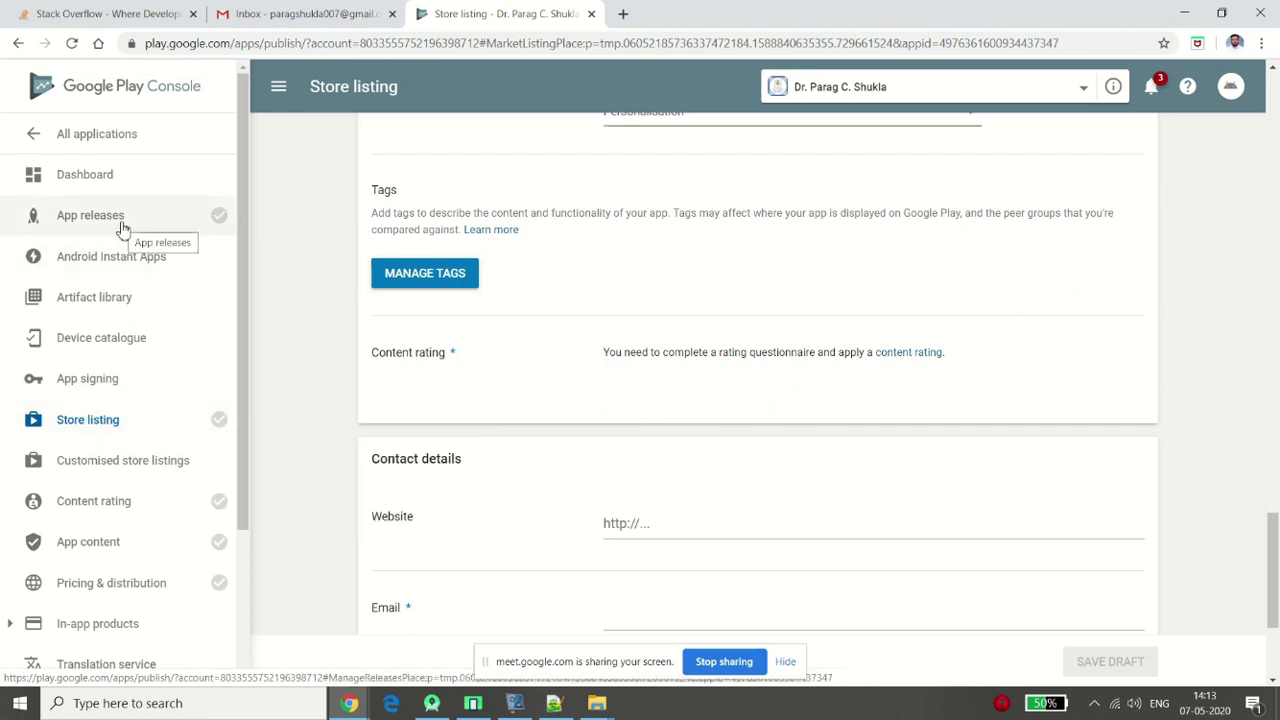
pyautogui.click(432, 704)
pyautogui.click(714, 301)
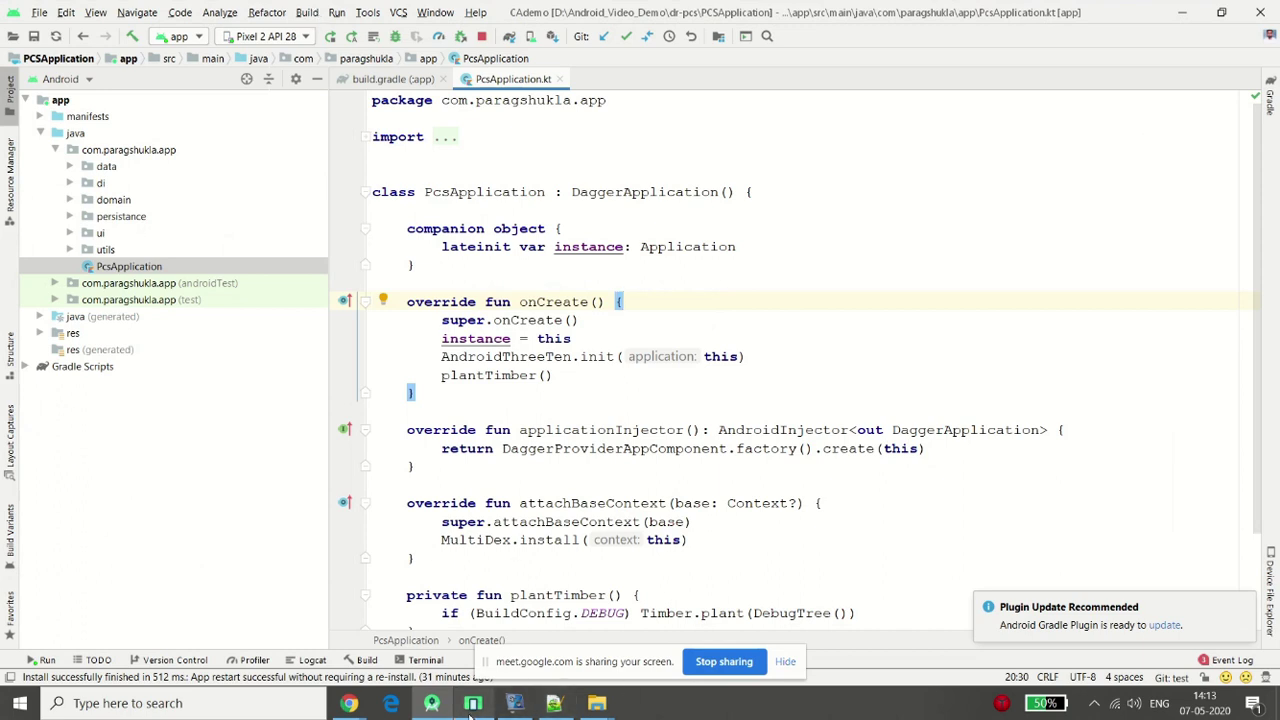
# Check the running emulator, then launch Build > Generate Signed Bundle / APK
pyautogui.click(514, 703)
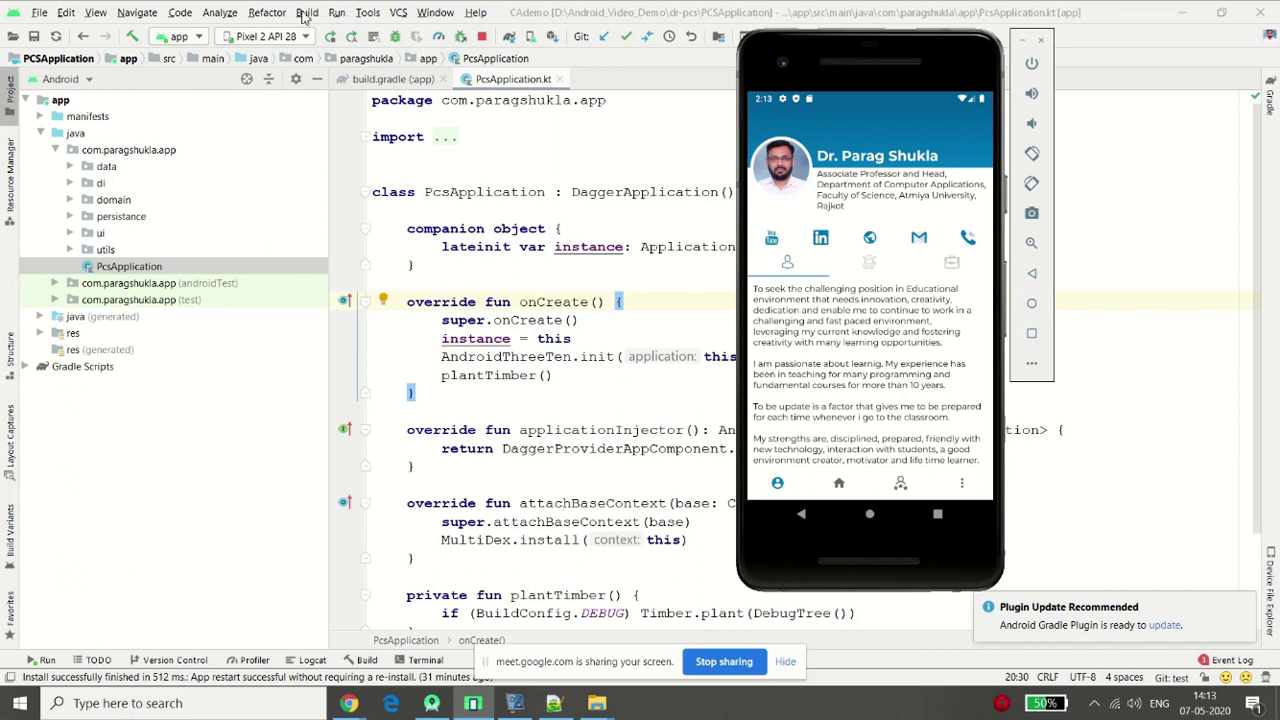
pyautogui.click(307, 14)
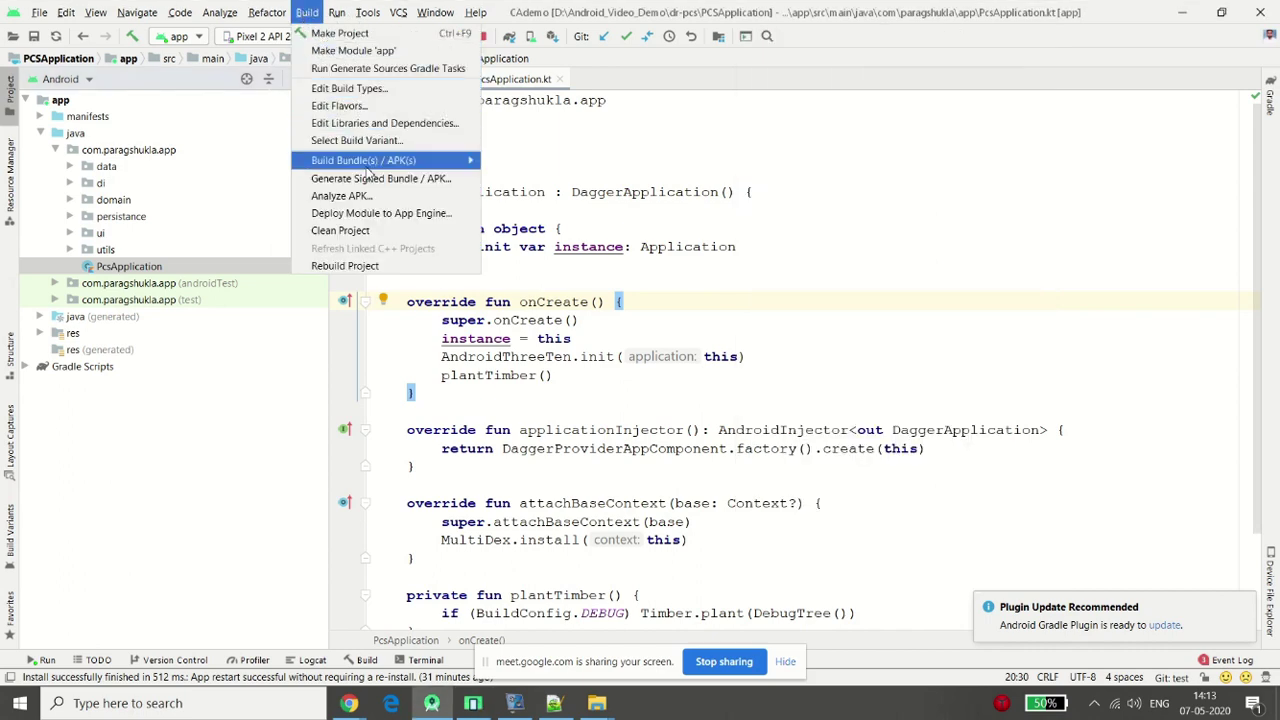
pyautogui.click(381, 180)
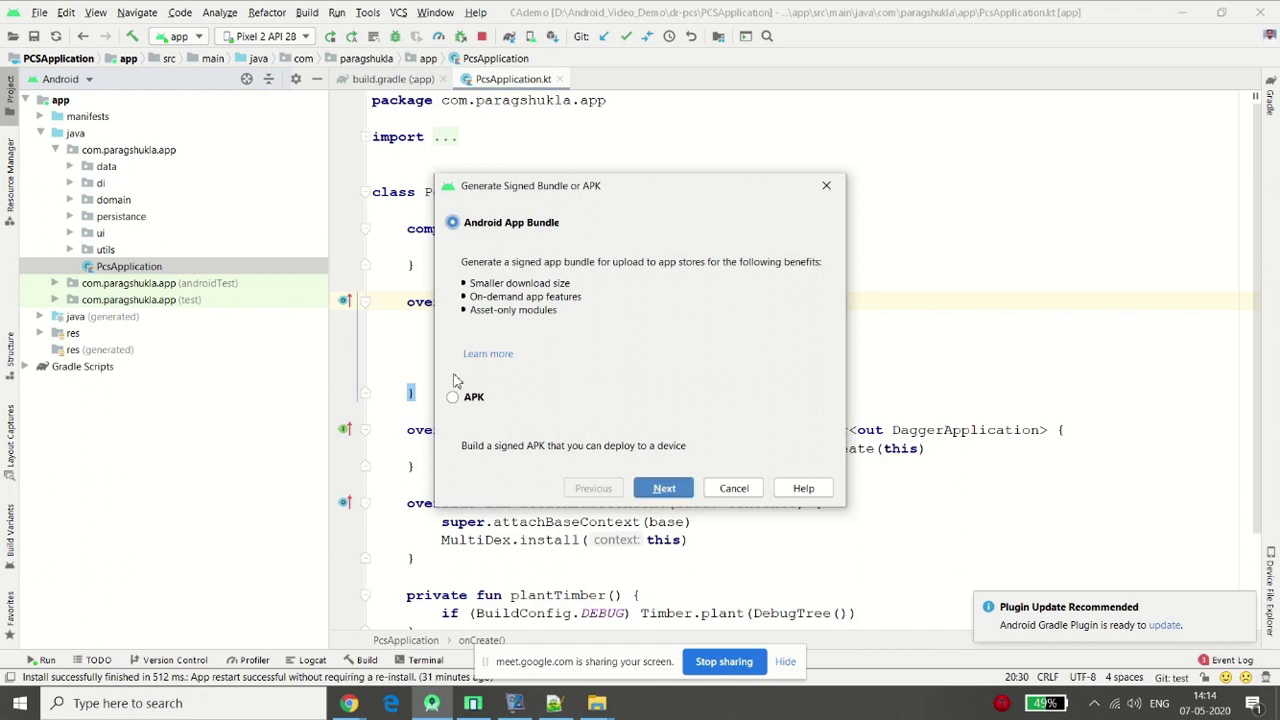
# Keep Android App Bundle as the output type and start creating a new key store
pyautogui.click(463, 404)
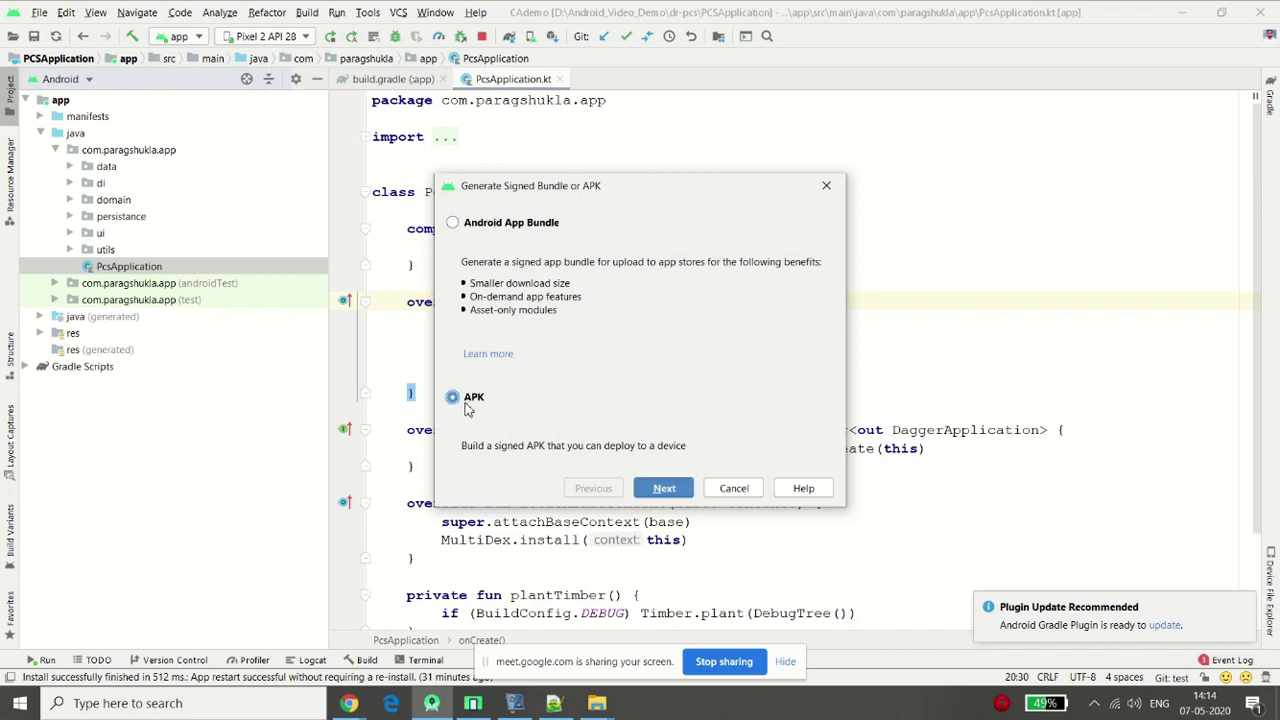
pyautogui.click(500, 226)
pyautogui.click(660, 487)
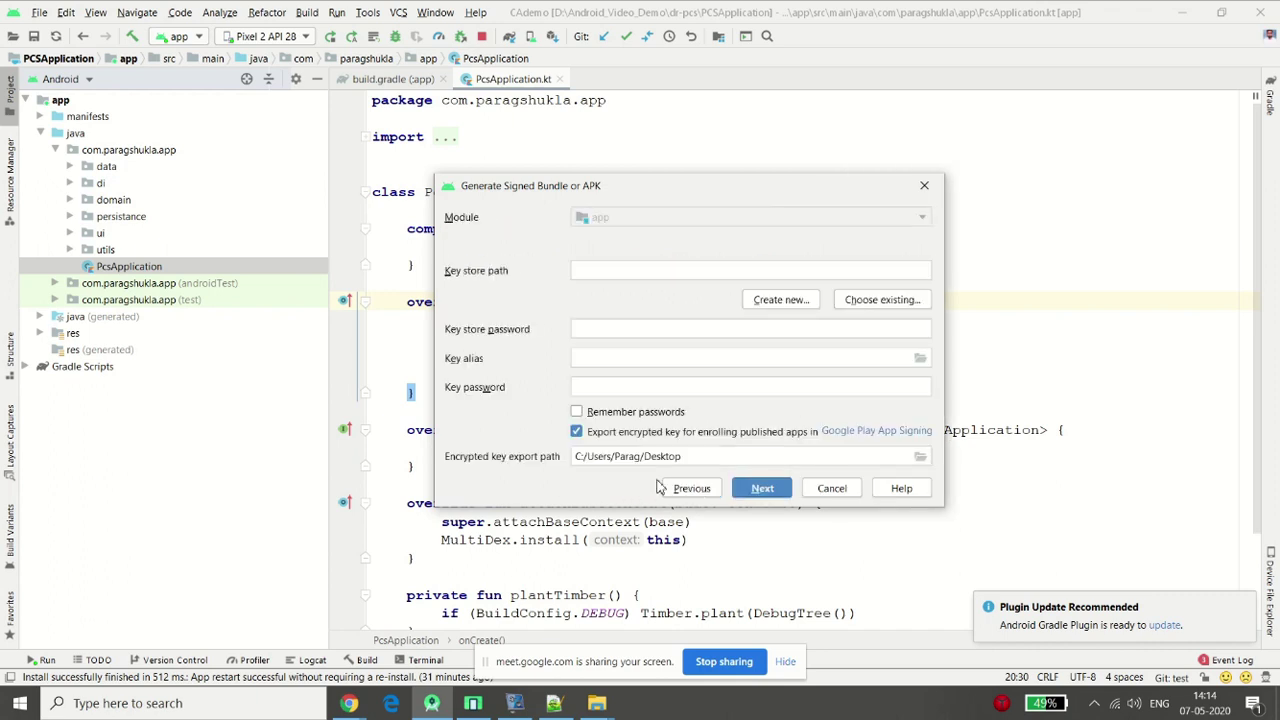
pyautogui.click(617, 272)
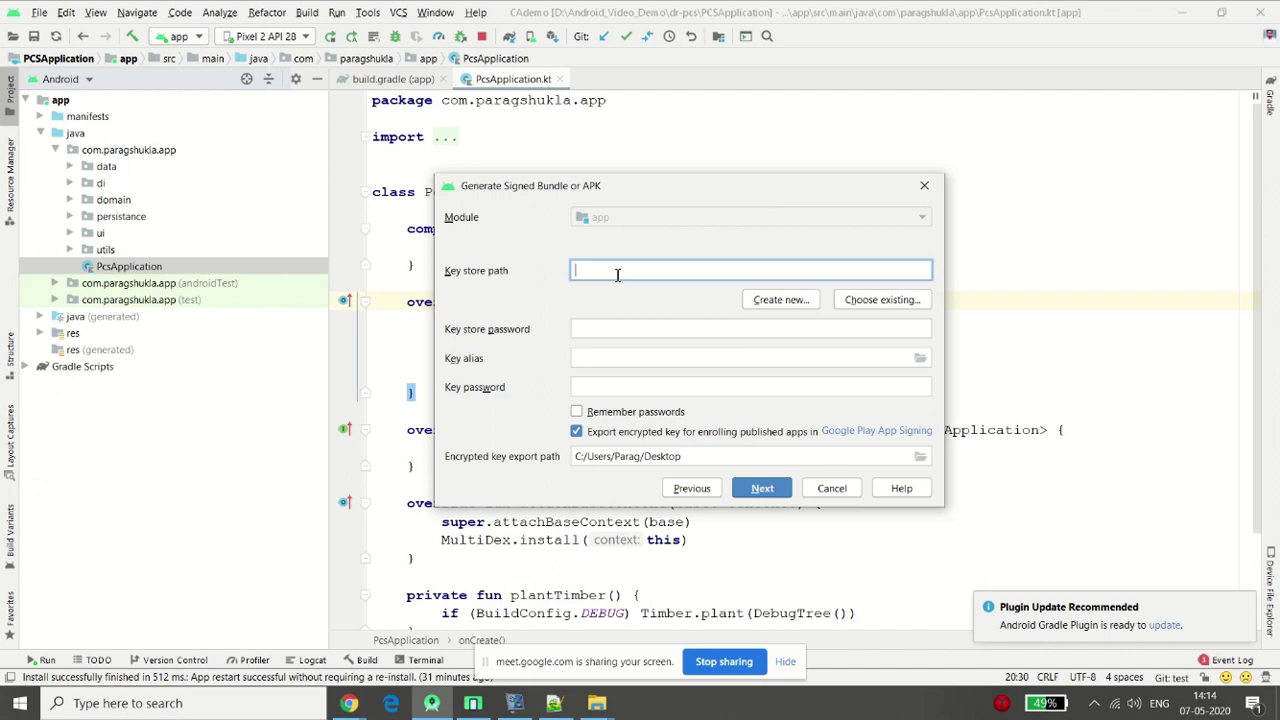
pyautogui.click(798, 300)
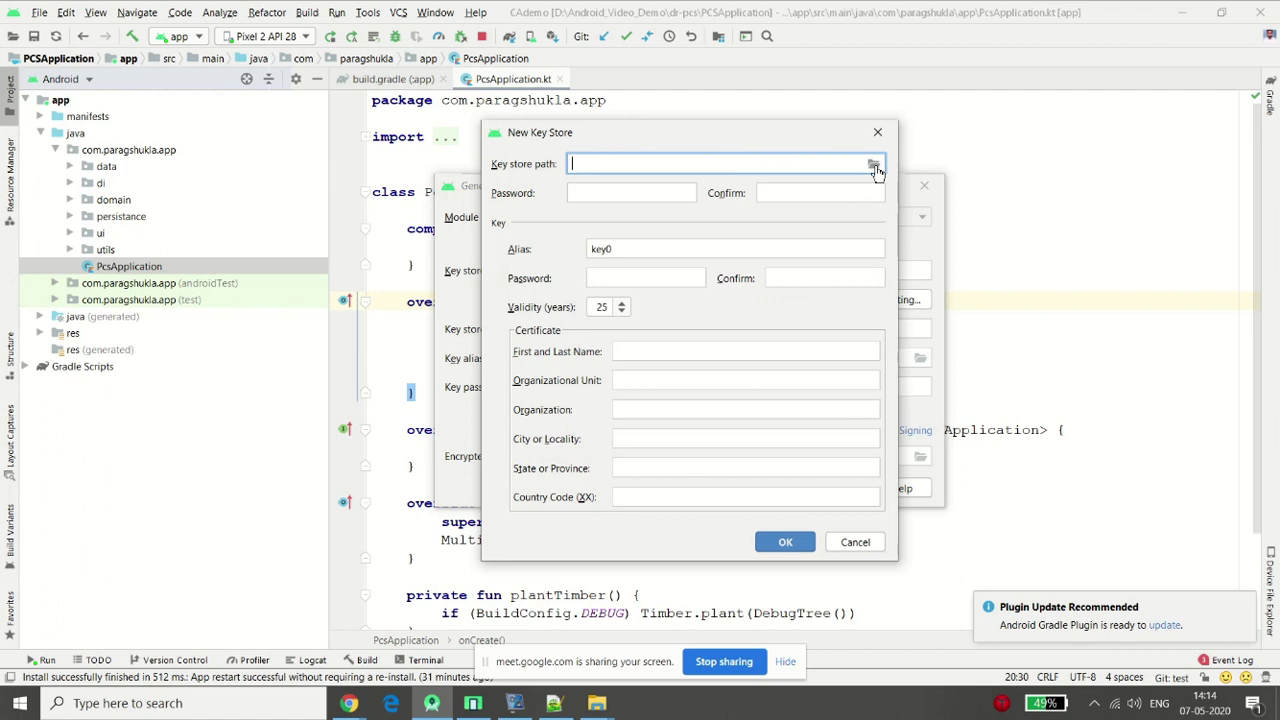
# Save the new key store in the Desktop's Upload android app folder as pcs
pyautogui.click(875, 164)
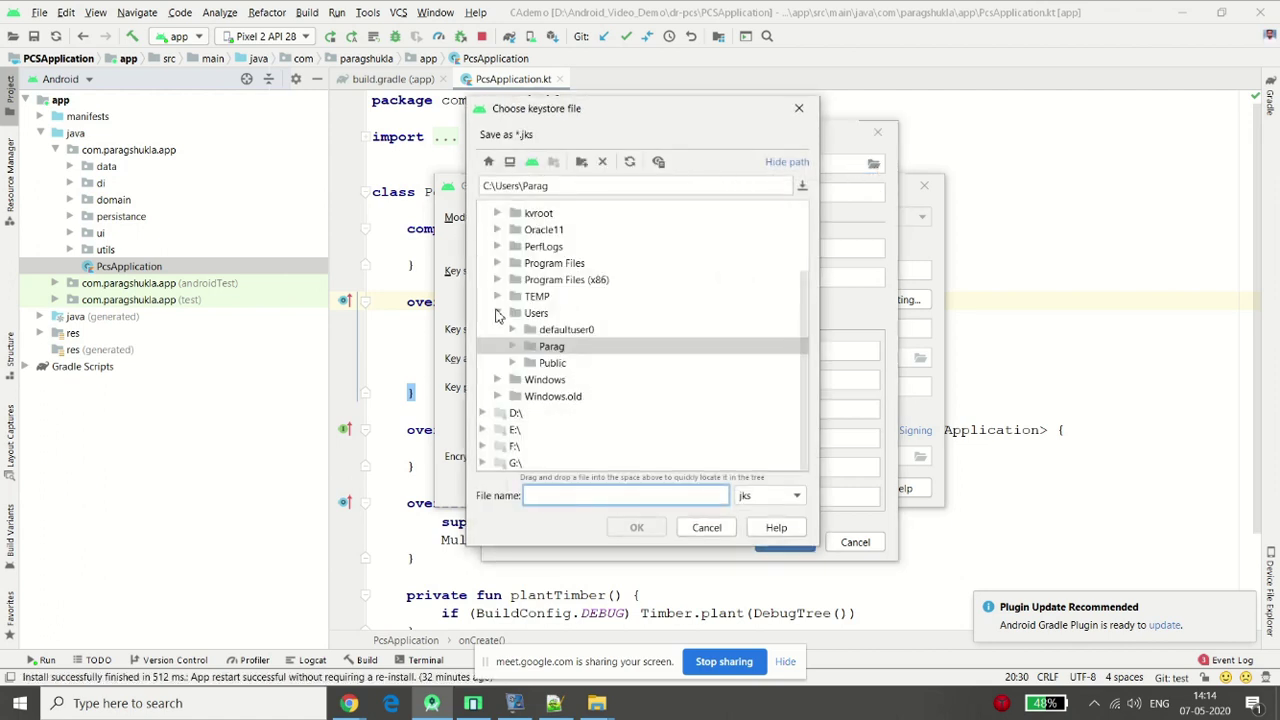
pyautogui.click(496, 314)
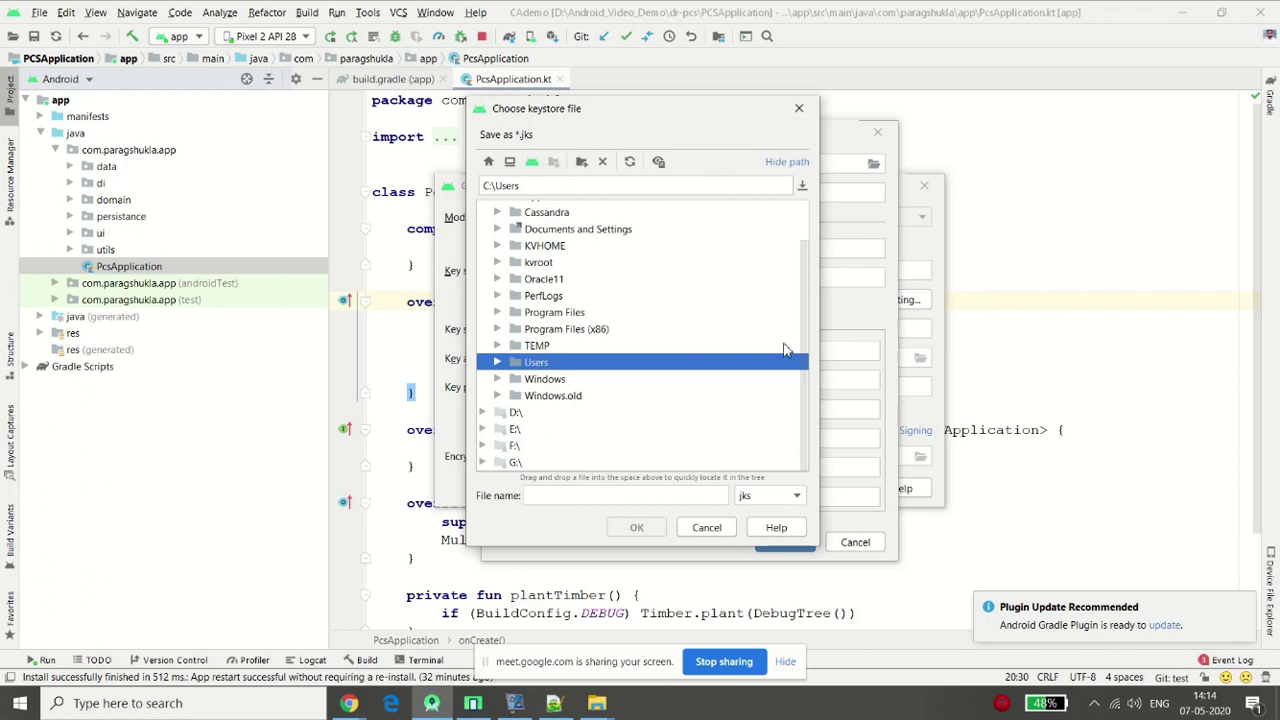
pyautogui.press('Down')
pyautogui.press('Down')
pyautogui.press('Down')
pyautogui.press('Down')
pyautogui.press('Down')
pyautogui.press('Down')
pyautogui.press('Down')
pyautogui.press('Down')
pyautogui.press('Down')
pyautogui.press('Down')
pyautogui.press('Down')
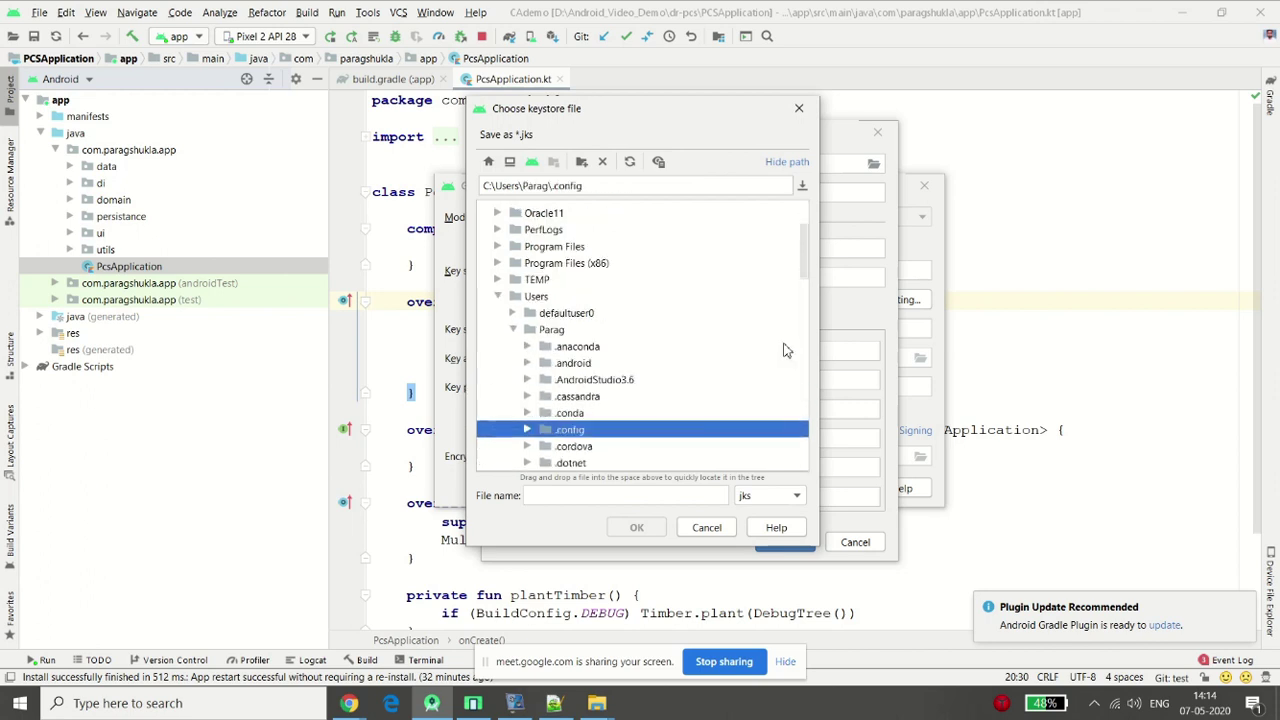
pyautogui.press('Down')
pyautogui.press('Down')
pyautogui.press('Down')
pyautogui.press('Down')
pyautogui.press('Down')
pyautogui.press('Down')
pyautogui.press('Down')
pyautogui.press('Down')
pyautogui.press('Down')
pyautogui.press('Down')
pyautogui.press('Down')
pyautogui.press('Down')
pyautogui.press('Down')
pyautogui.press('Down')
pyautogui.press('Down')
pyautogui.press('Down')
pyautogui.press('Down')
pyautogui.press('Down')
pyautogui.press('Down')
pyautogui.press('Down')
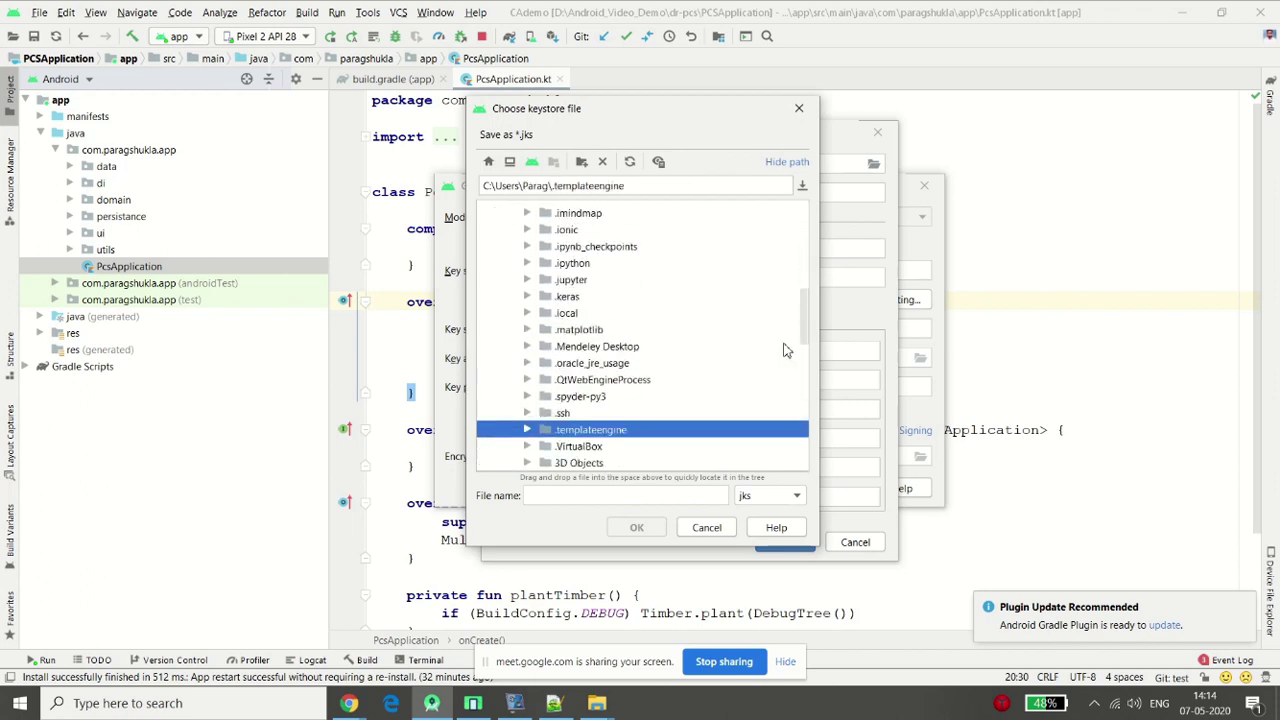
pyautogui.press('Up')
pyautogui.press('Up')
pyautogui.press('Right')
pyautogui.press('Right')
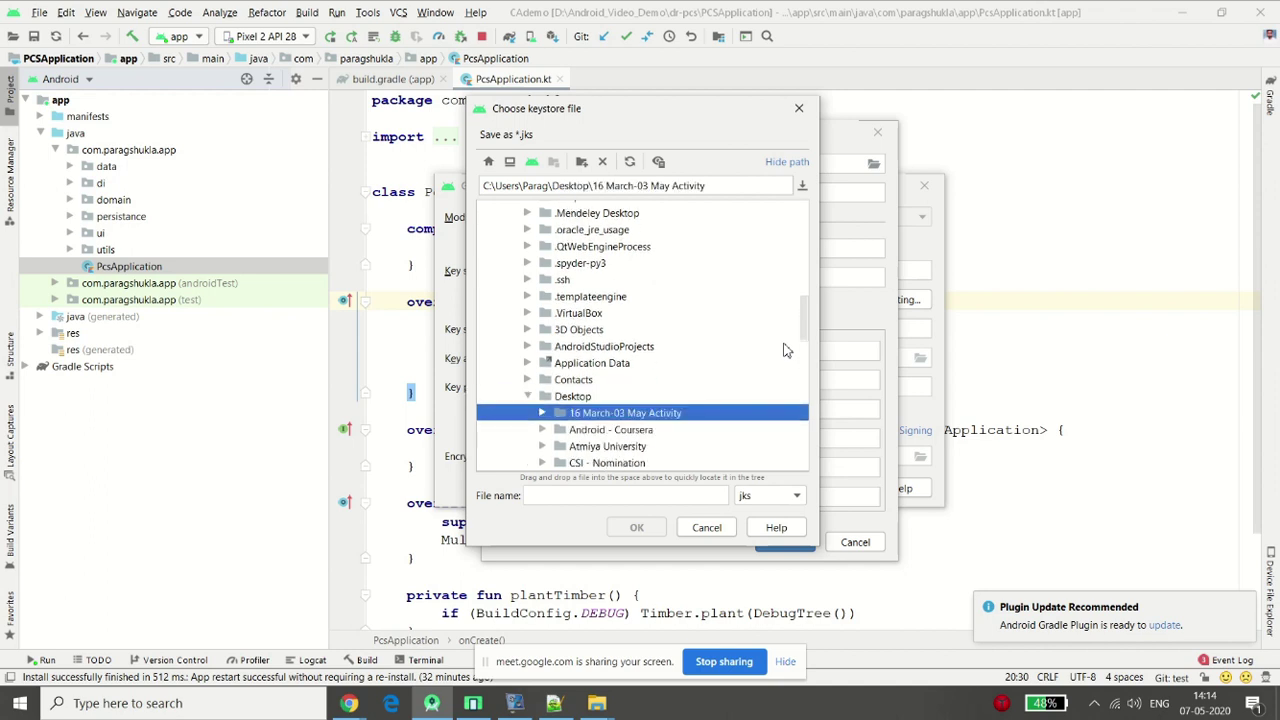
pyautogui.press('Down')
pyautogui.press('Down')
pyautogui.press('Down')
pyautogui.press('Down')
pyautogui.press('Down')
pyautogui.press('Down')
pyautogui.press('Down')
pyautogui.press('Down')
pyautogui.press('Down')
pyautogui.press('Down')
pyautogui.press('Down')
pyautogui.press('Down')
pyautogui.press('Down')
pyautogui.press('Down')
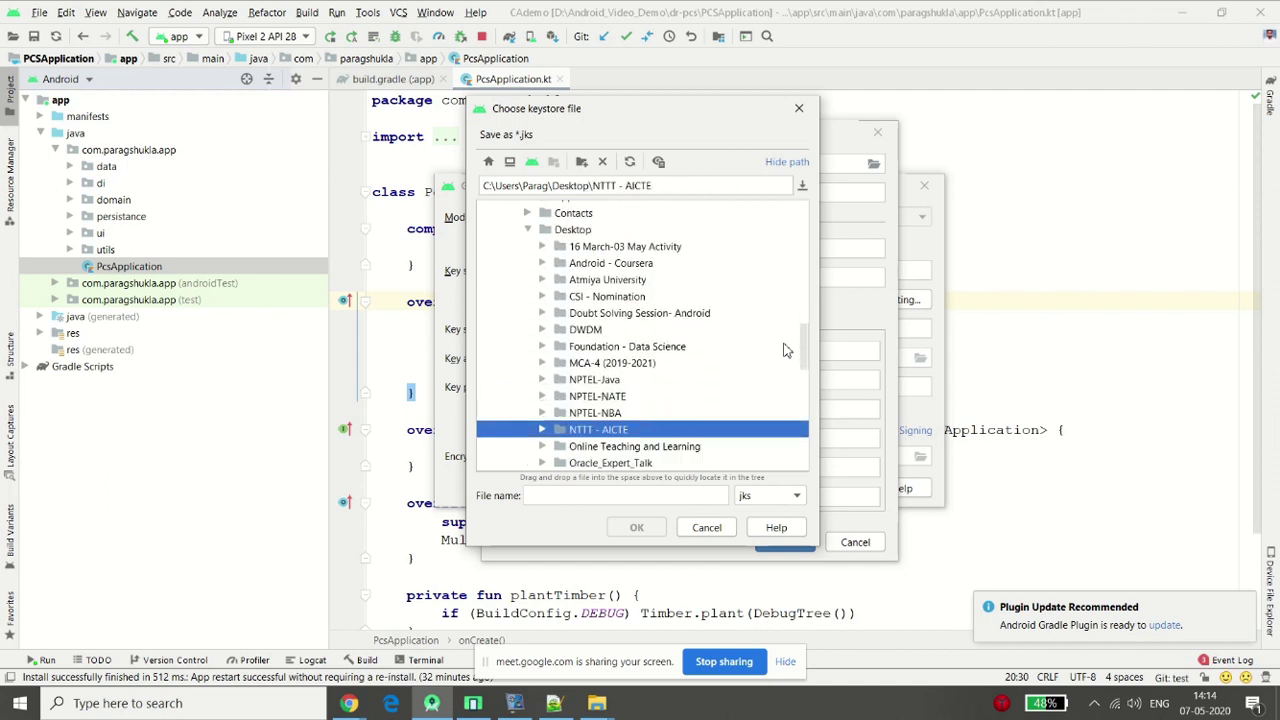
pyautogui.press('Down')
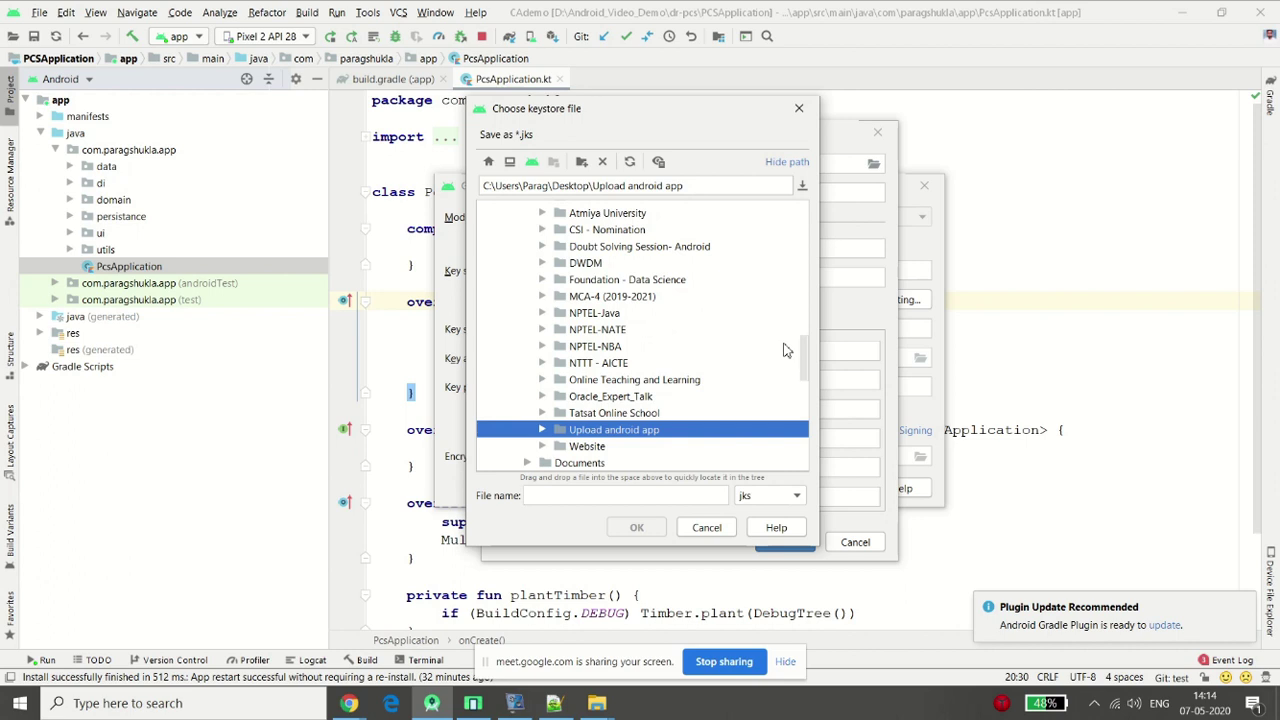
pyautogui.press('Right')
pyautogui.click(634, 494)
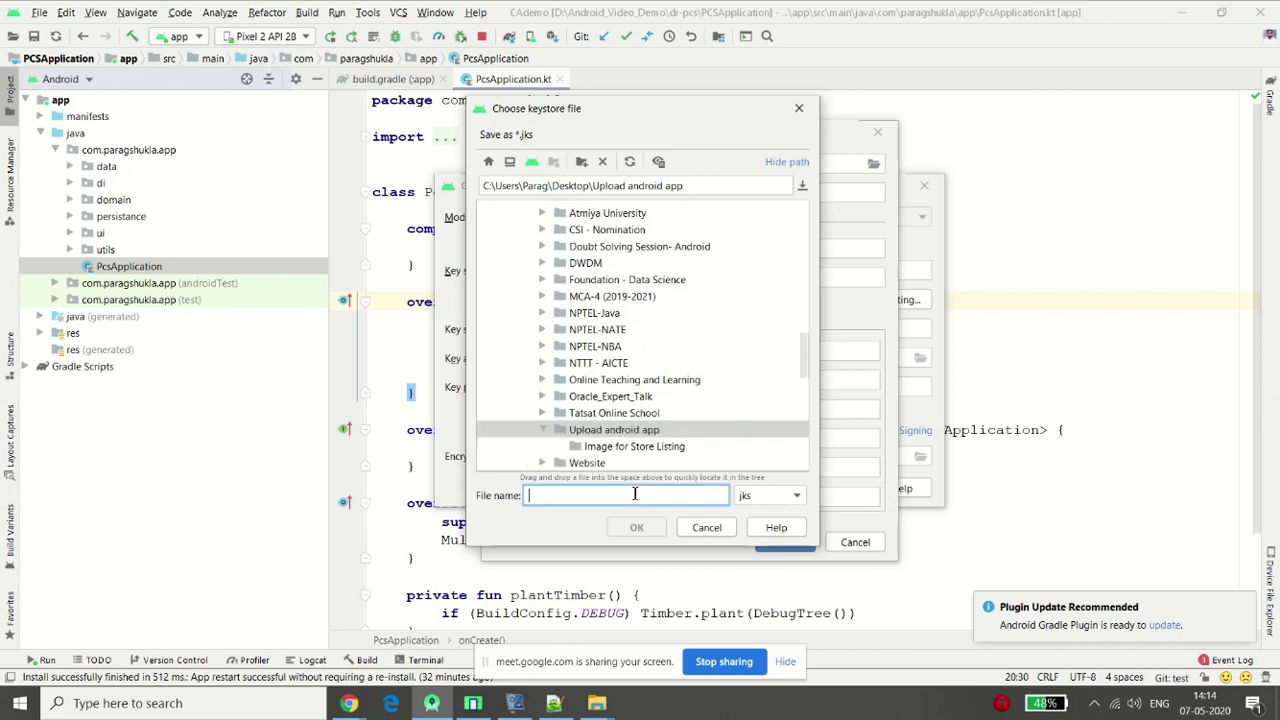
pyautogui.click(658, 432)
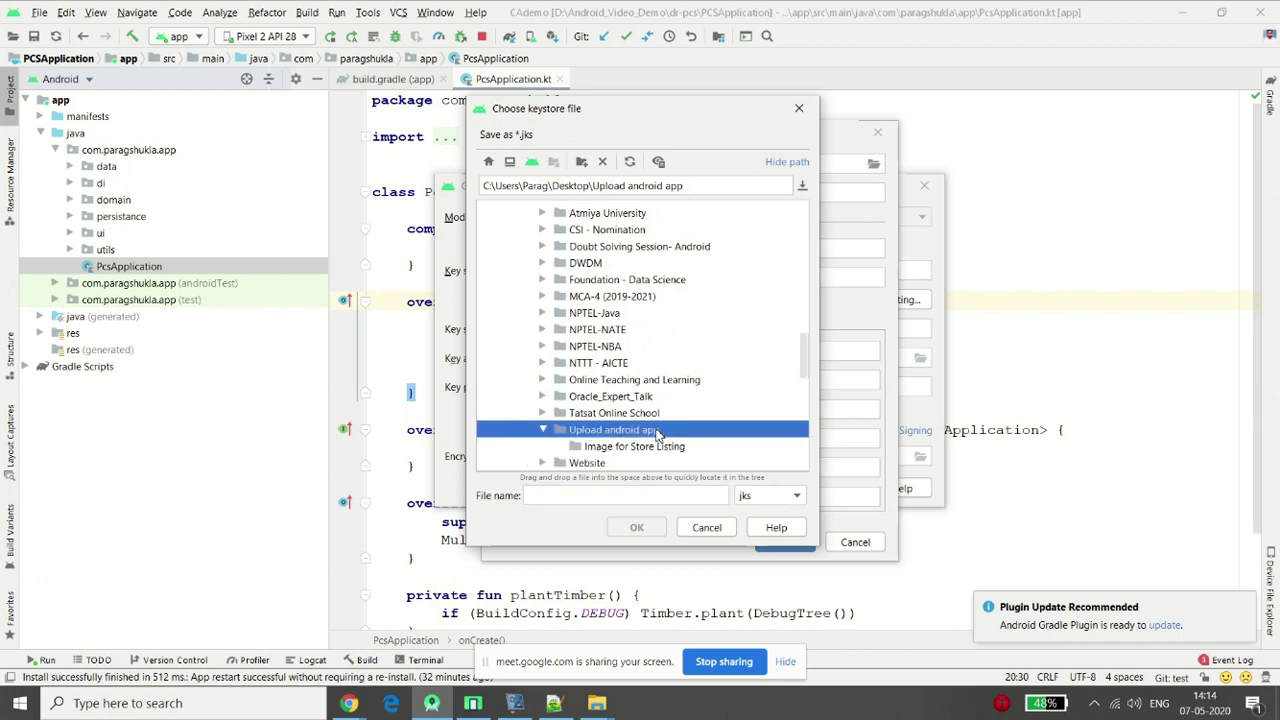
pyautogui.click(632, 494)
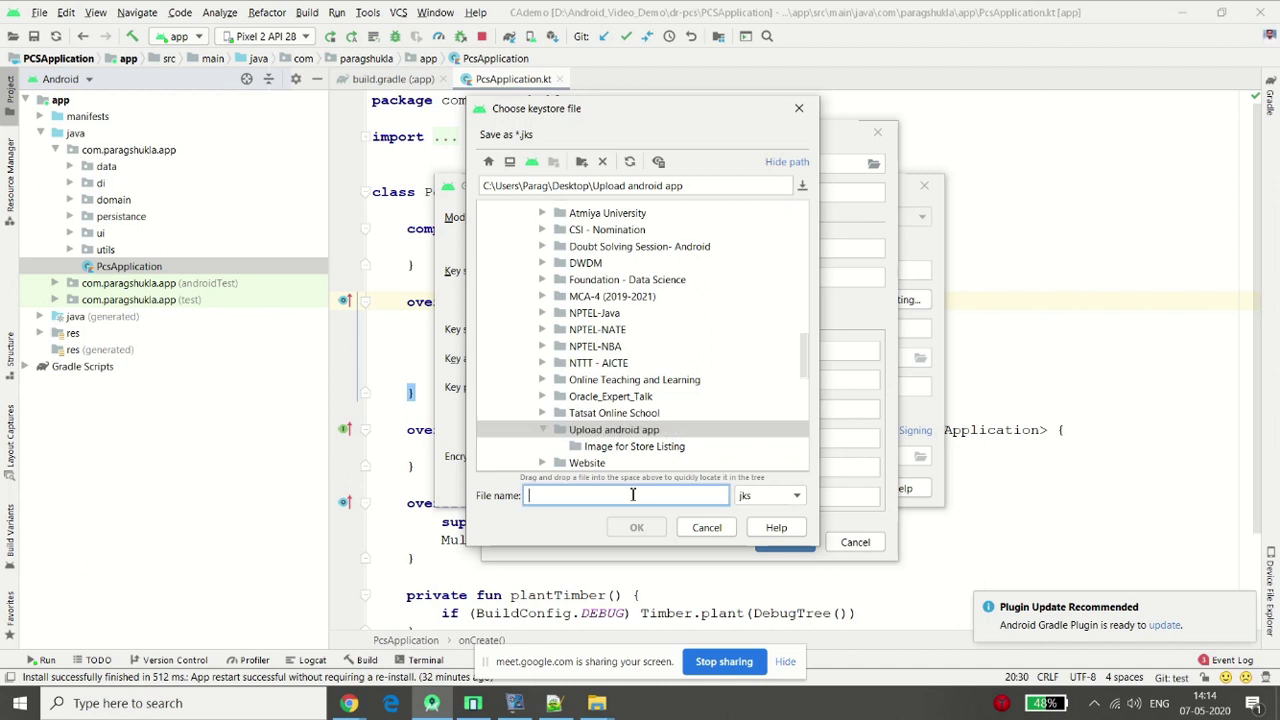
pyautogui.write('pcs')
pyautogui.click(640, 528)
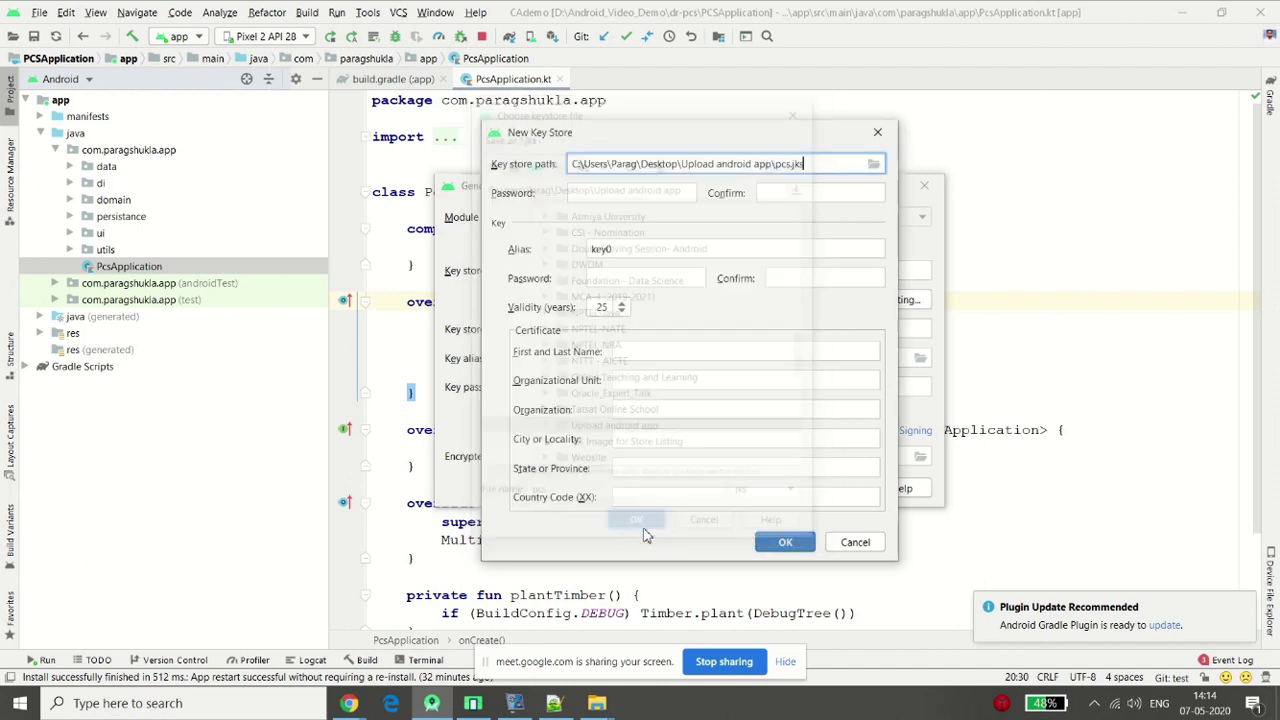
# Fill in and confirm the key store password and the key password
pyautogui.click(645, 191)
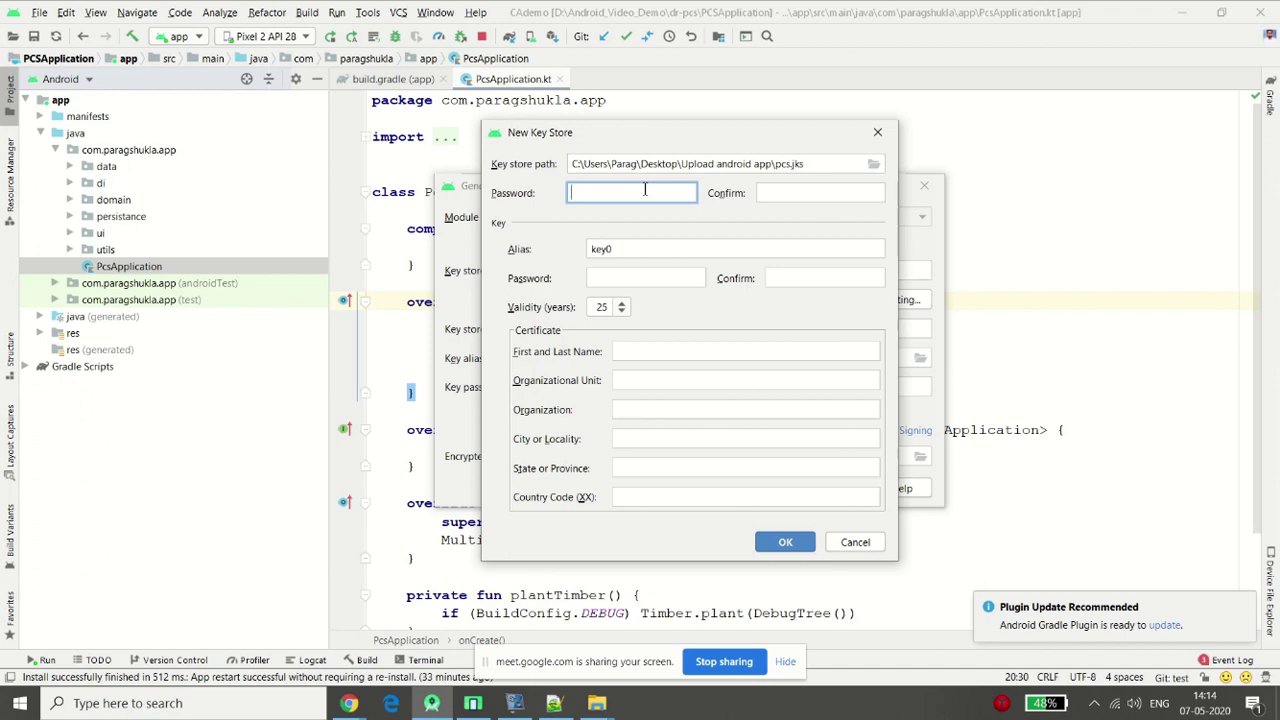
pyautogui.press('Num_Lock')
pyautogui.write('12345678')
pyautogui.click(812, 193)
pyautogui.write('123')
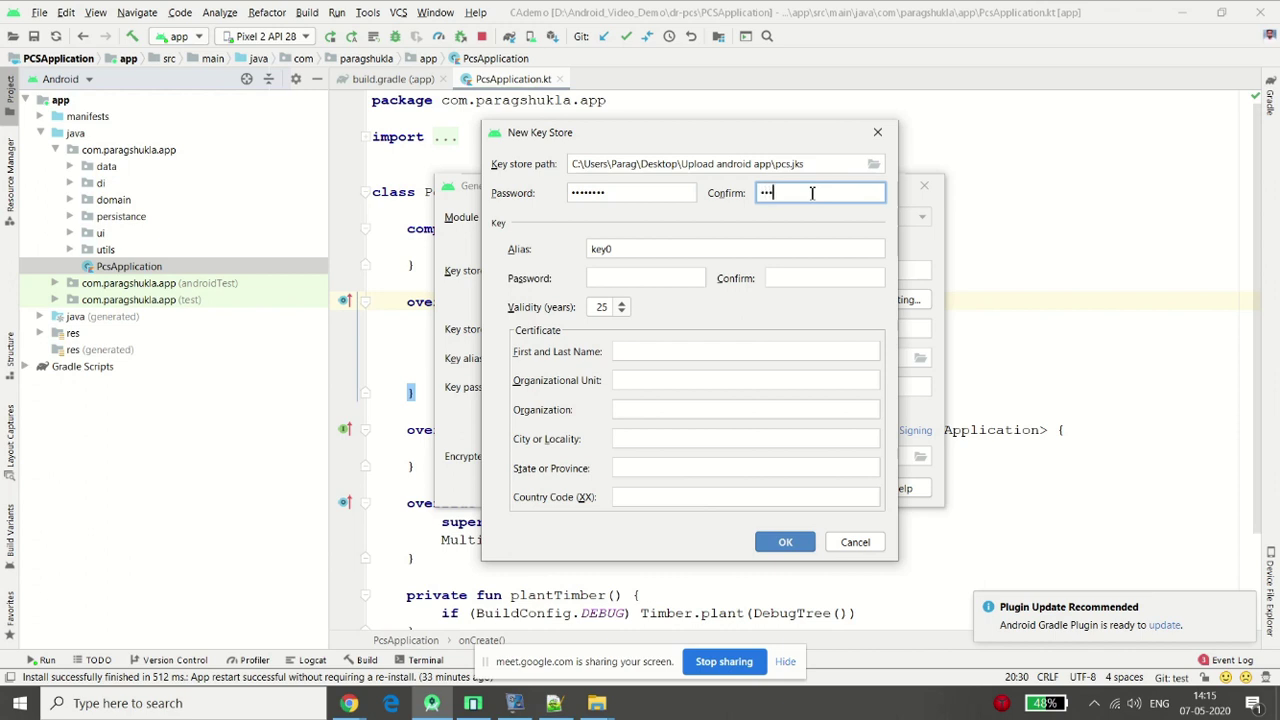
pyautogui.write('45678')
pyautogui.click(626, 278)
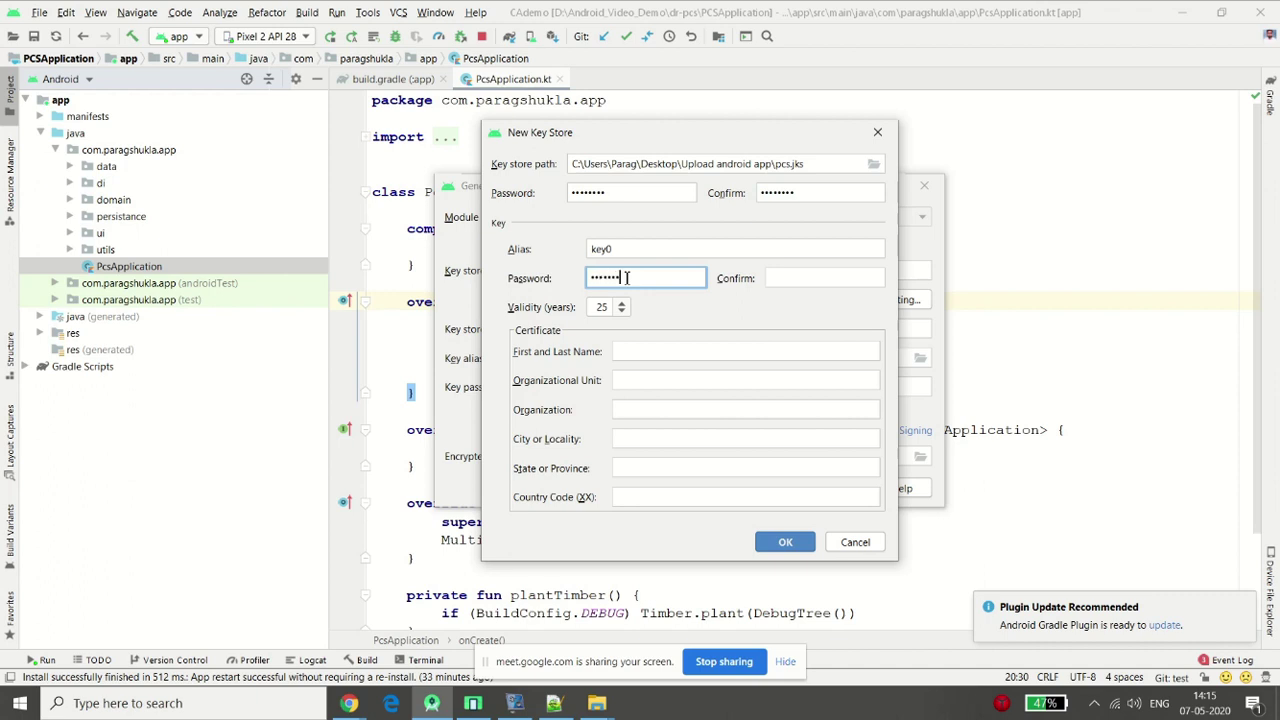
pyautogui.click(830, 280)
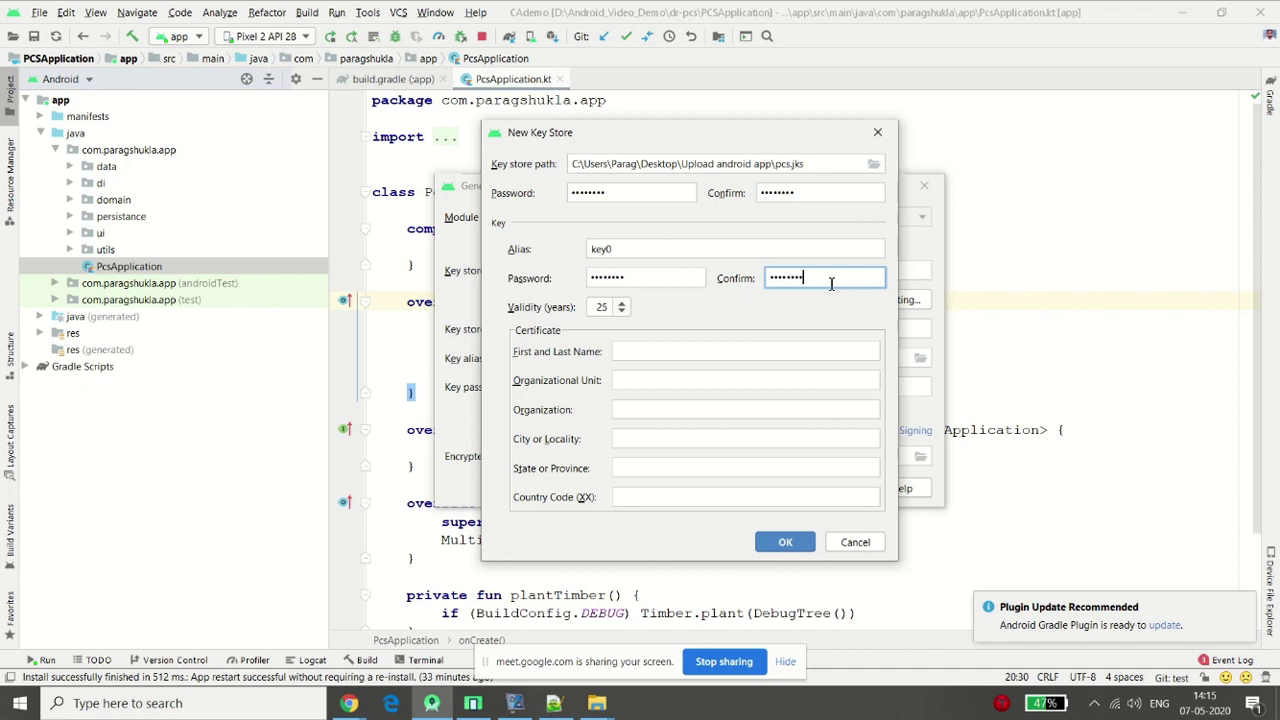
# Enter the certificate holder's name, MCA, Atmiya, Rajkot, Gujarat, country code 91, and create the key store
pyautogui.click(749, 344)
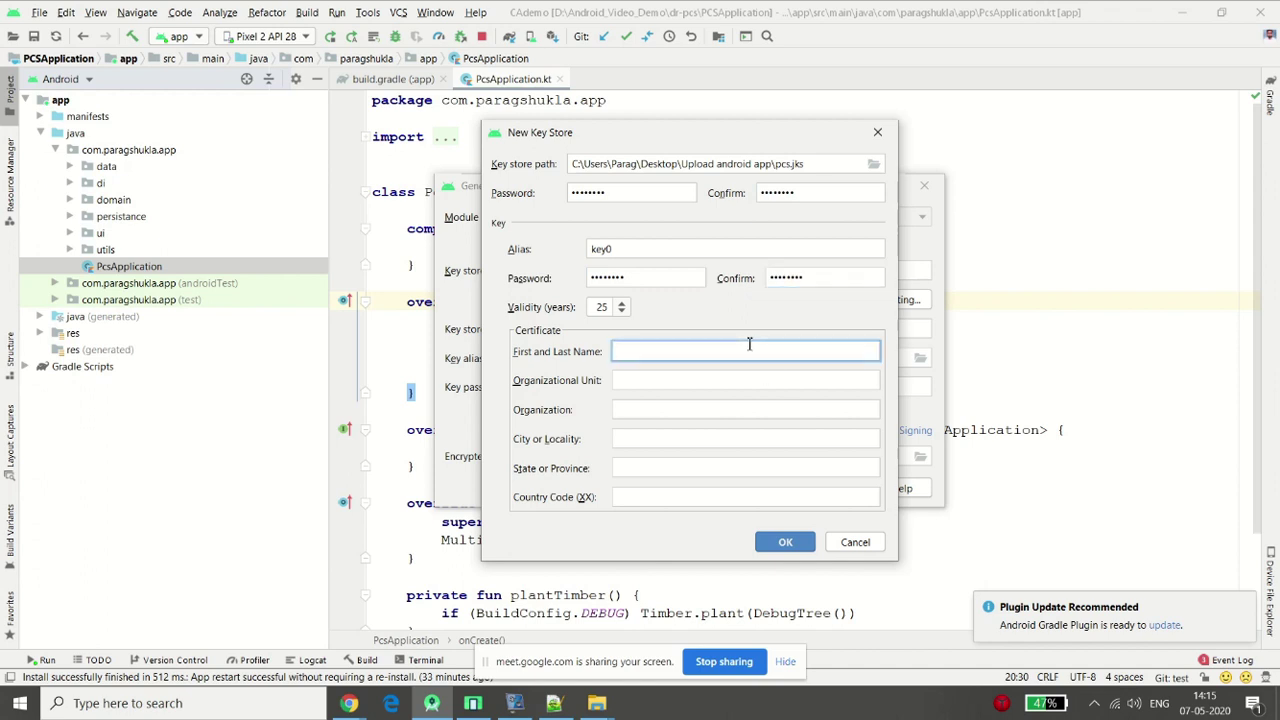
pyautogui.write('Dr. Parag Shukla')
pyautogui.press('Tab')
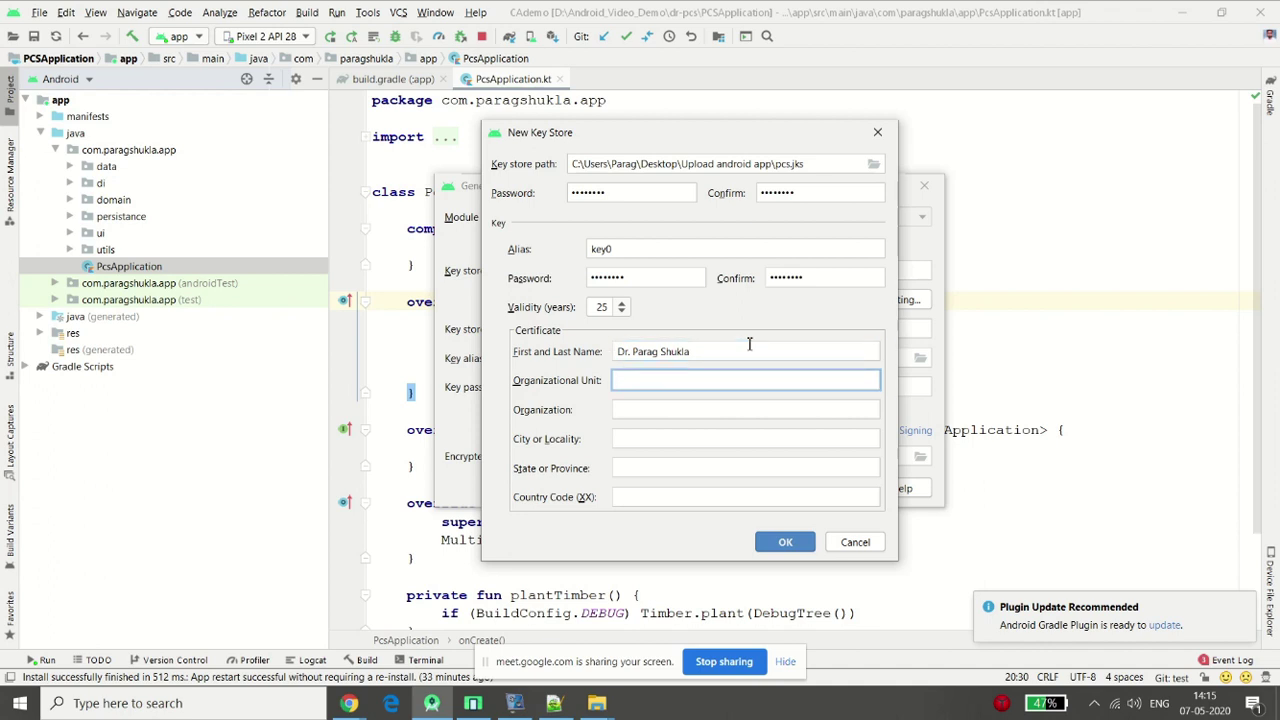
pyautogui.write('MCA')
pyautogui.press('Tab')
pyautogui.write('At')
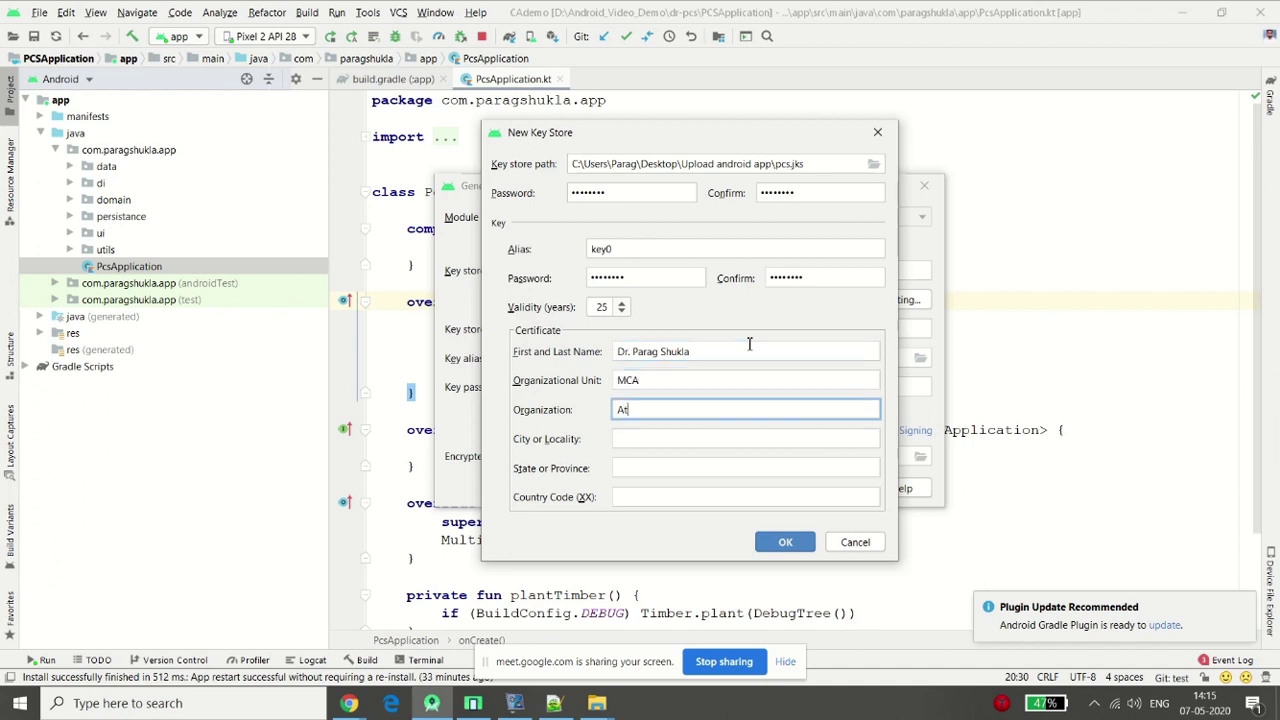
pyautogui.write('miya')
pyautogui.press('Tab')
pyautogui.write('Rajkot')
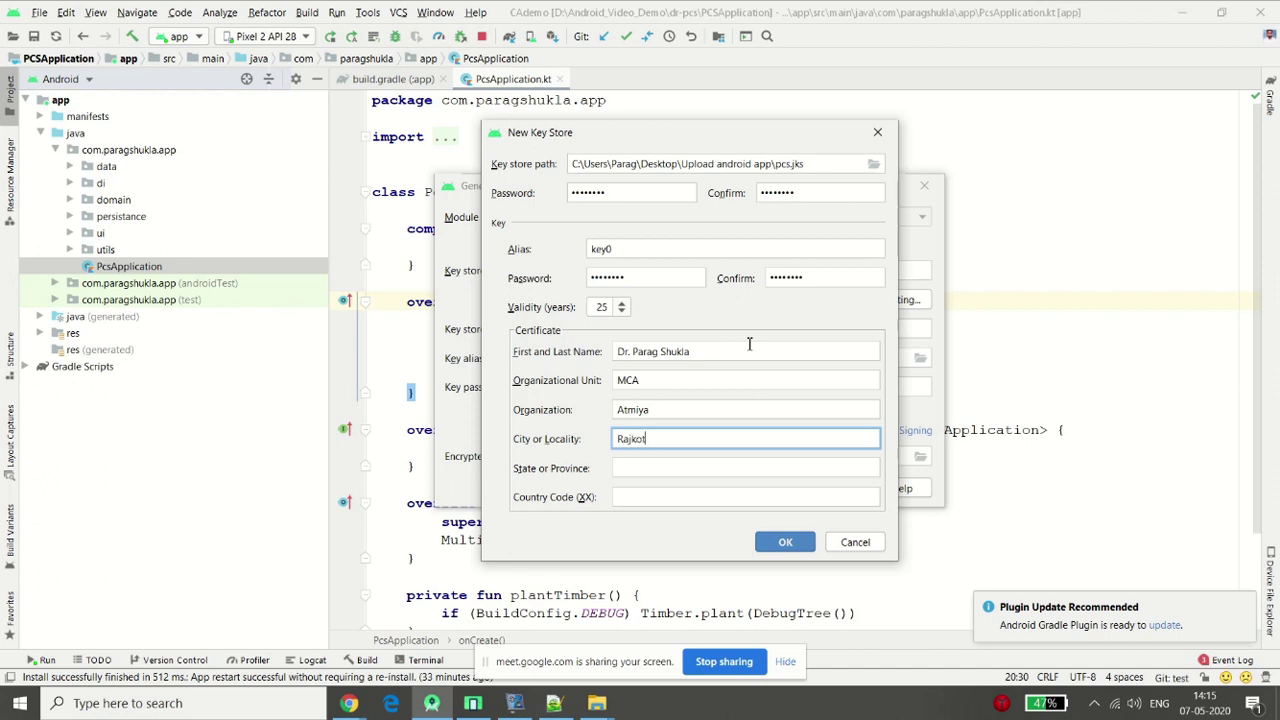
pyautogui.press('Tab')
pyautogui.write('Gujarat')
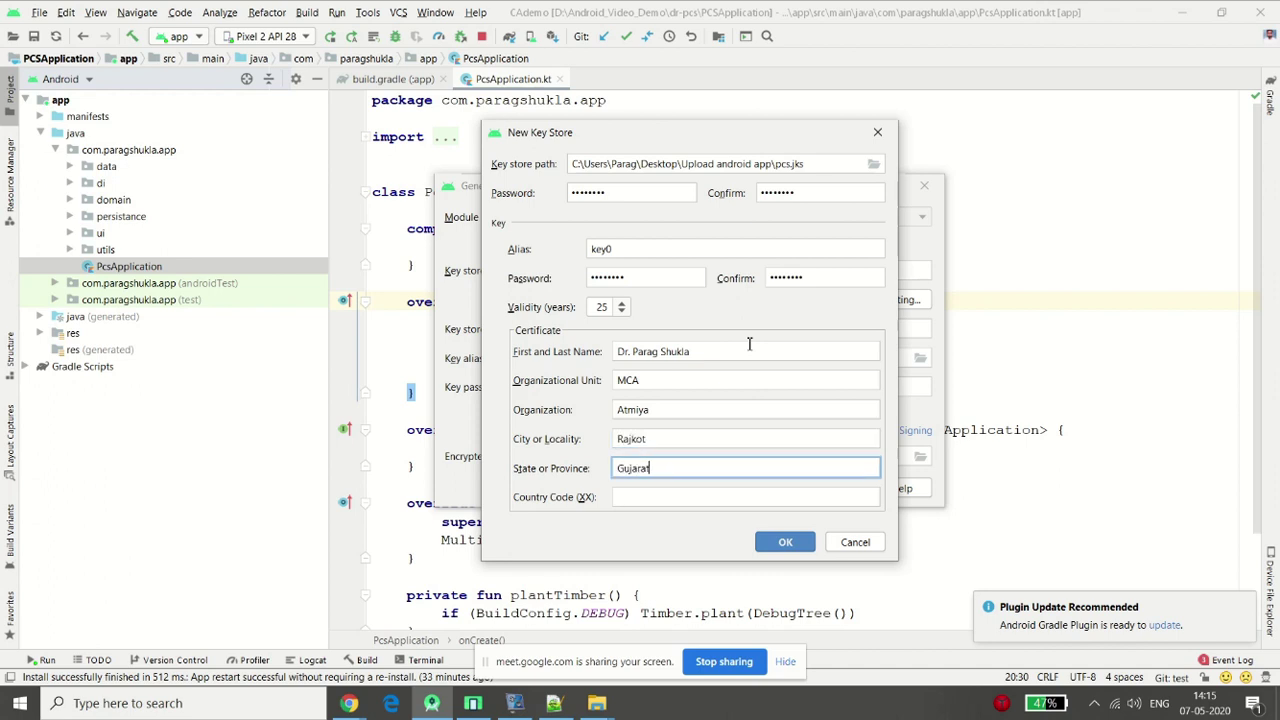
pyautogui.press('Tab')
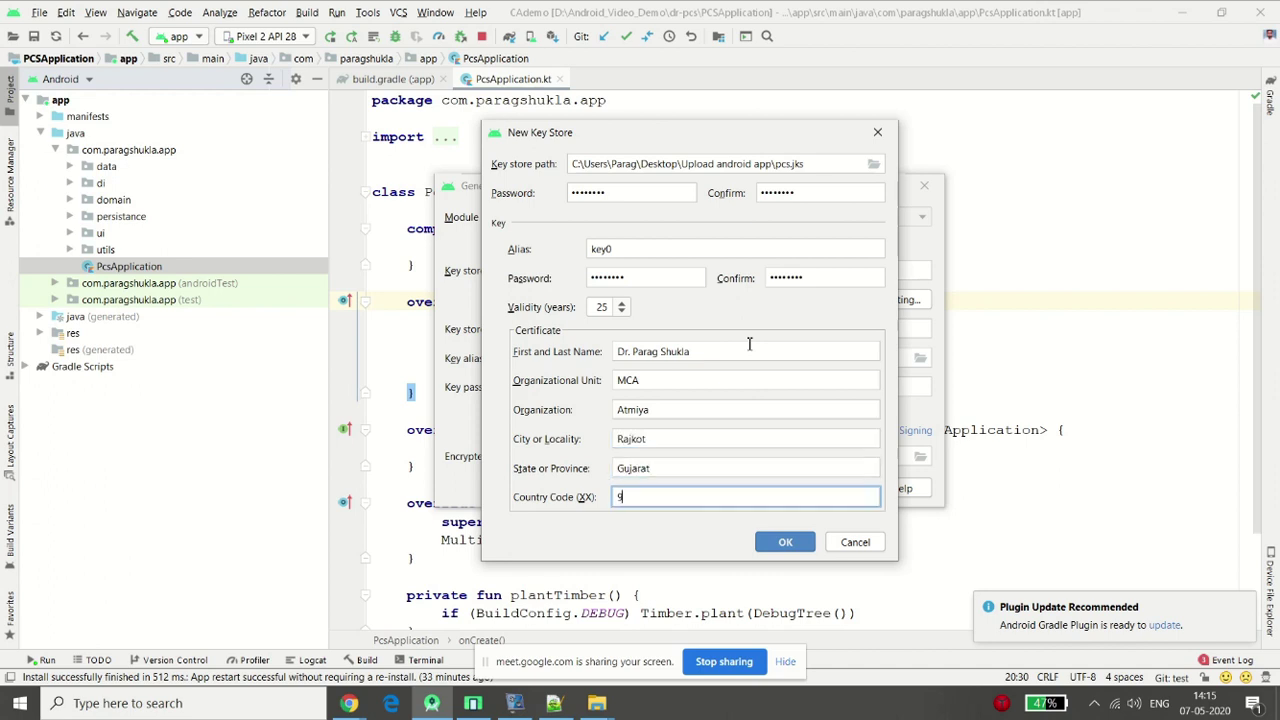
pyautogui.write('91')
pyautogui.click(803, 548)
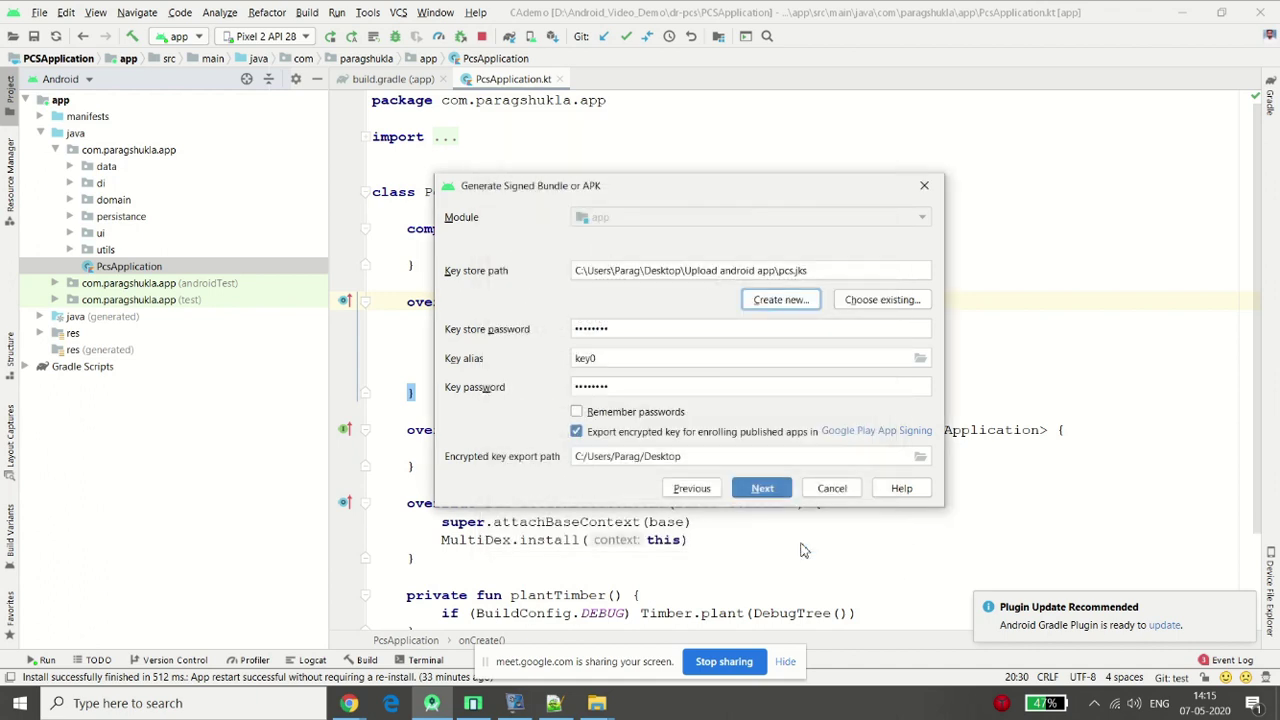
# Select the liveRelease build variant and finish to build the signed app bundle
pyautogui.click(779, 487)
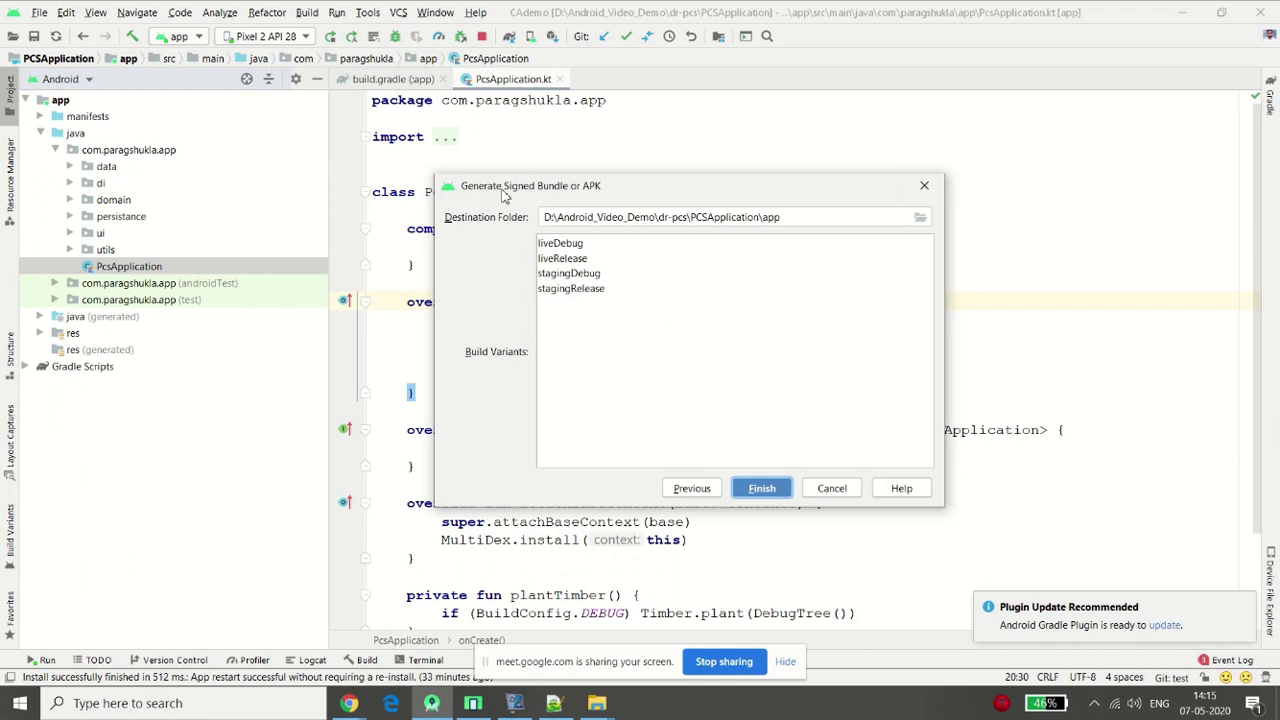
pyautogui.moveTo(522, 191); pyautogui.dragTo(405, 186)
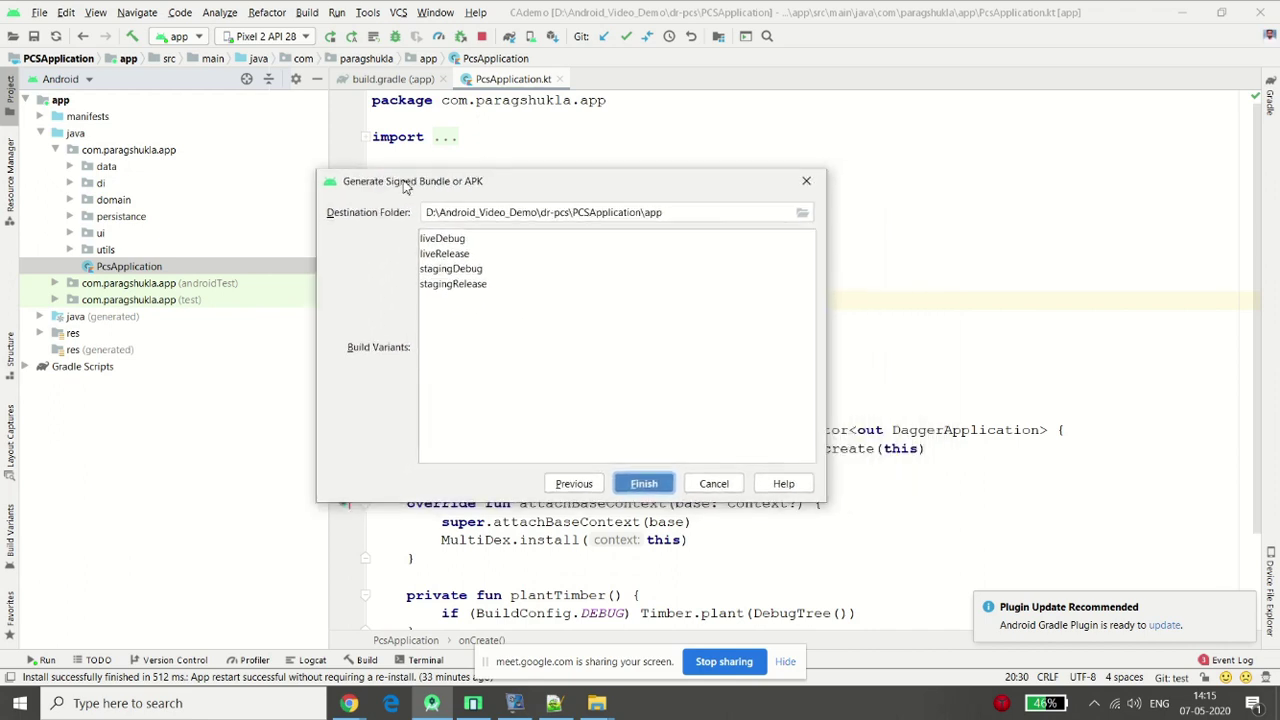
pyautogui.click(441, 240)
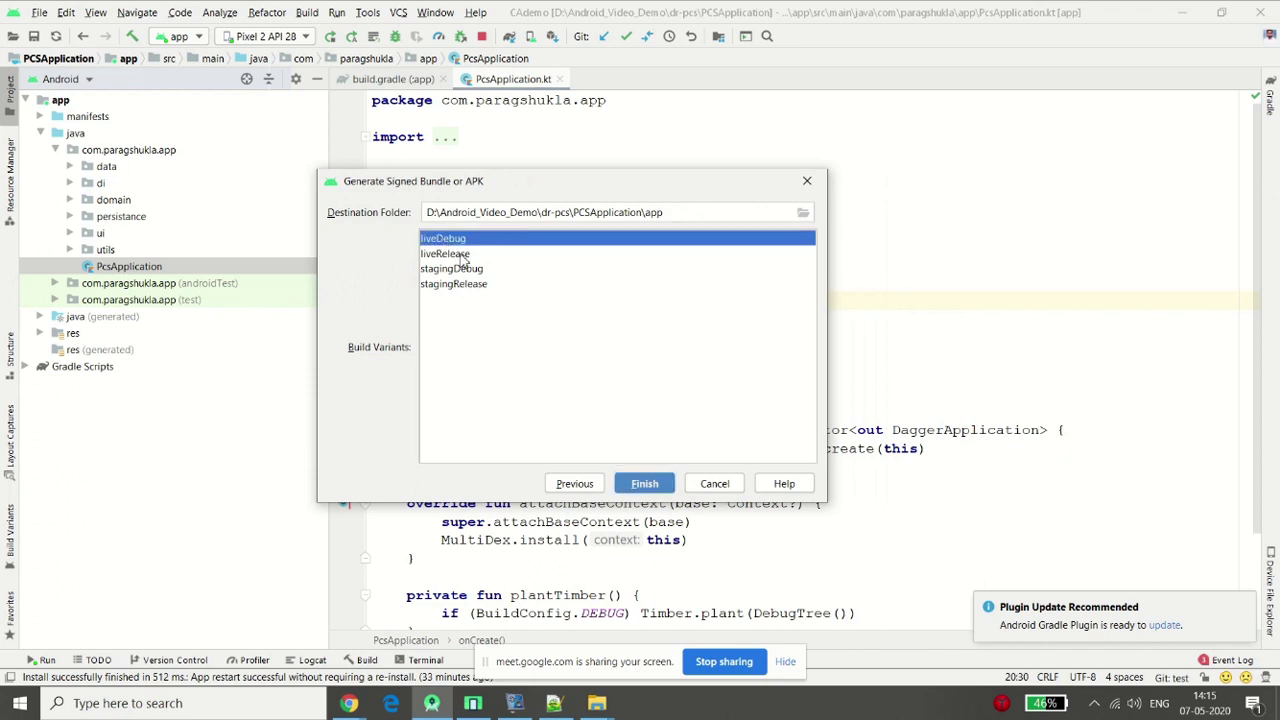
pyautogui.click(463, 256)
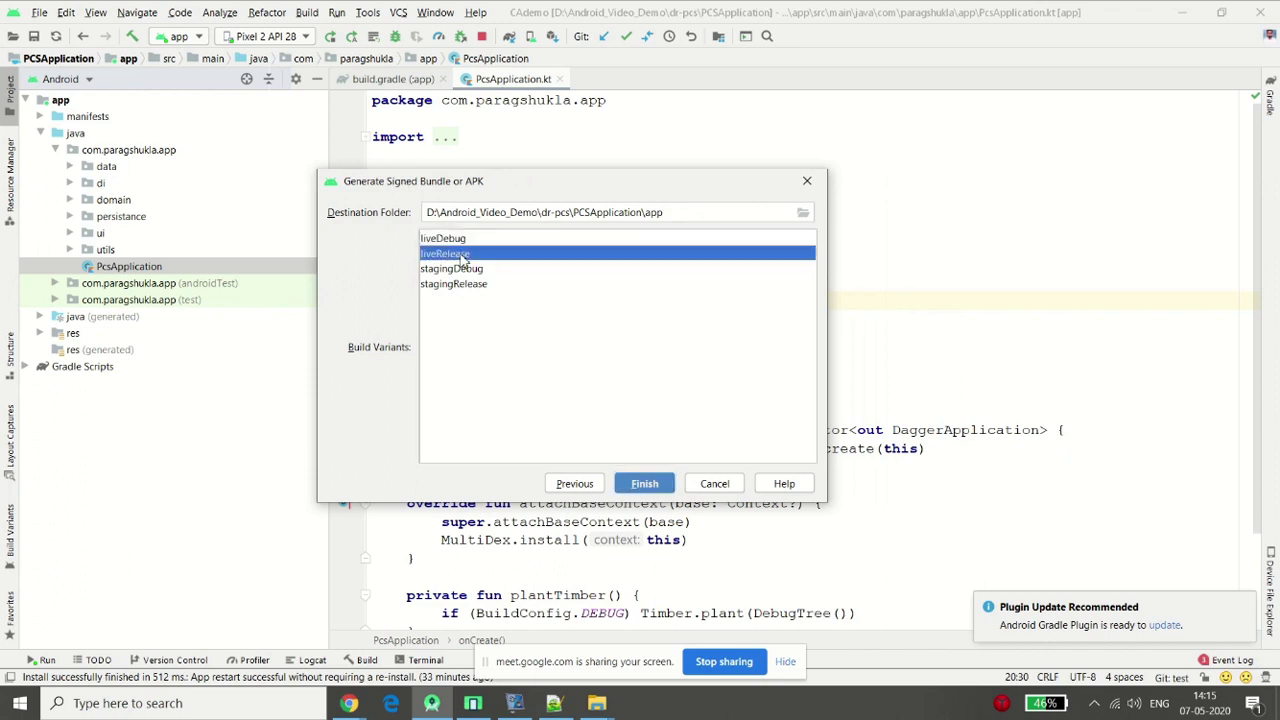
pyautogui.click(473, 270)
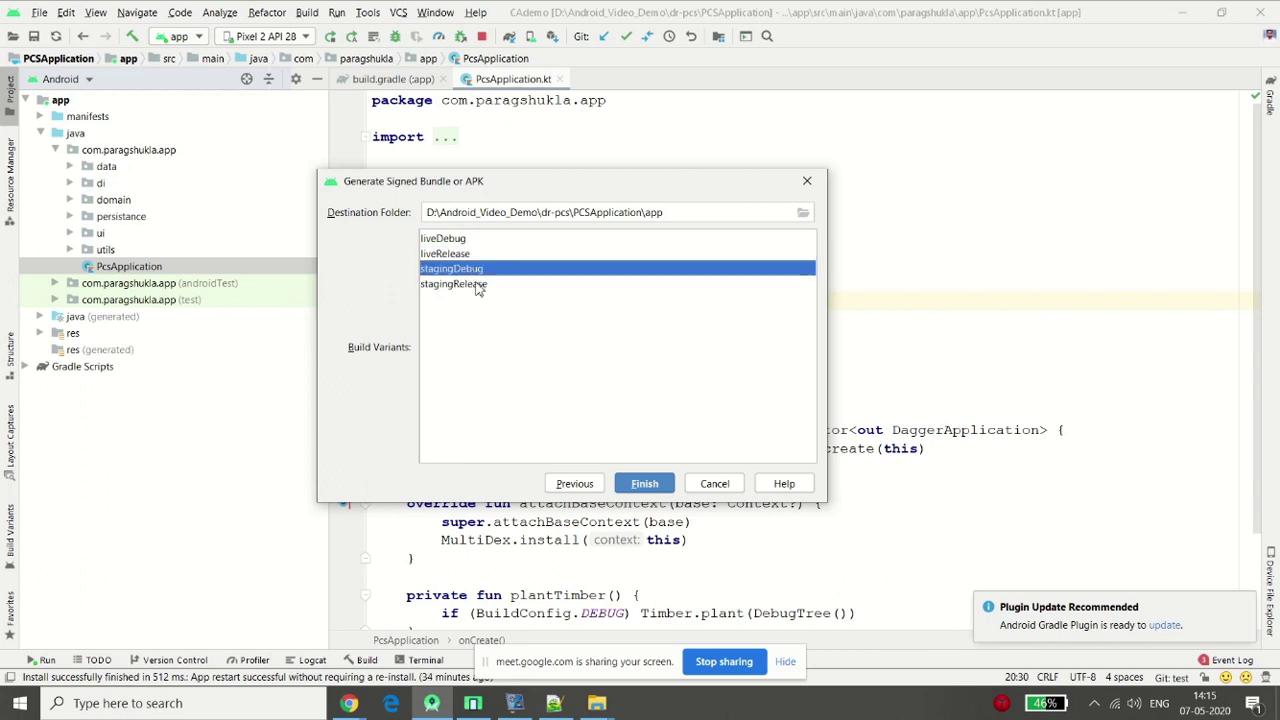
pyautogui.click(477, 285)
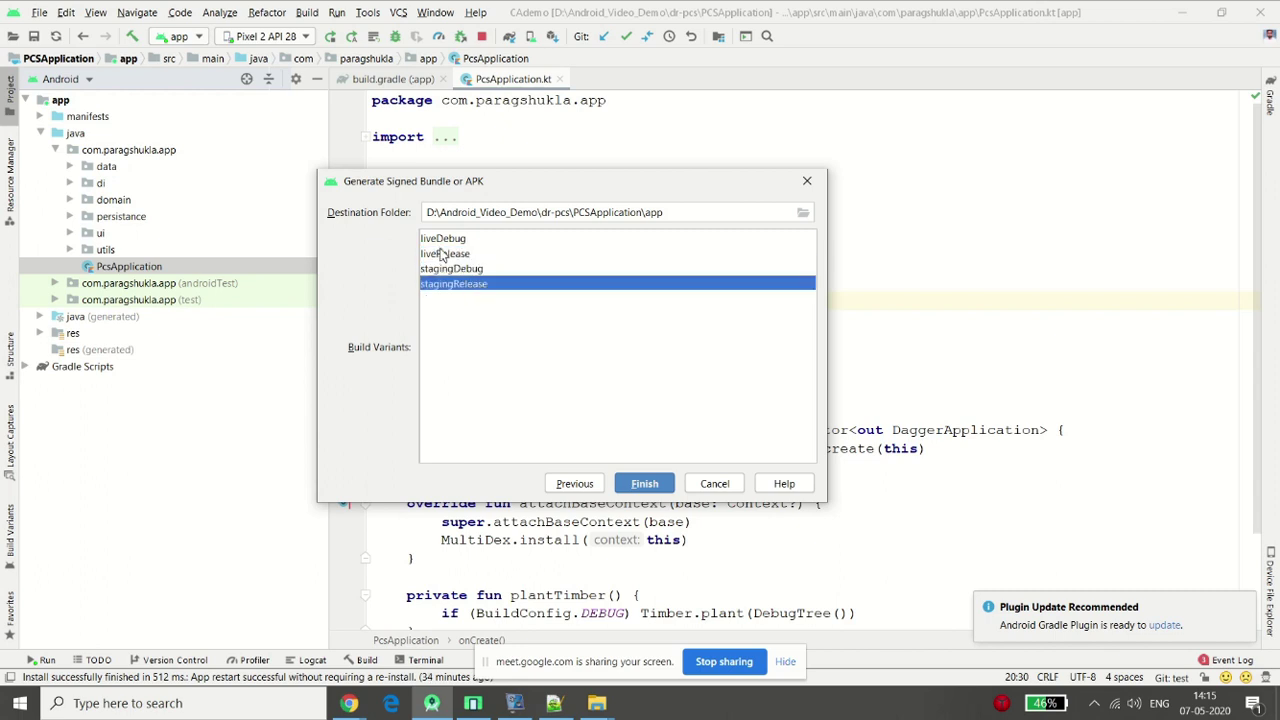
pyautogui.click(441, 253)
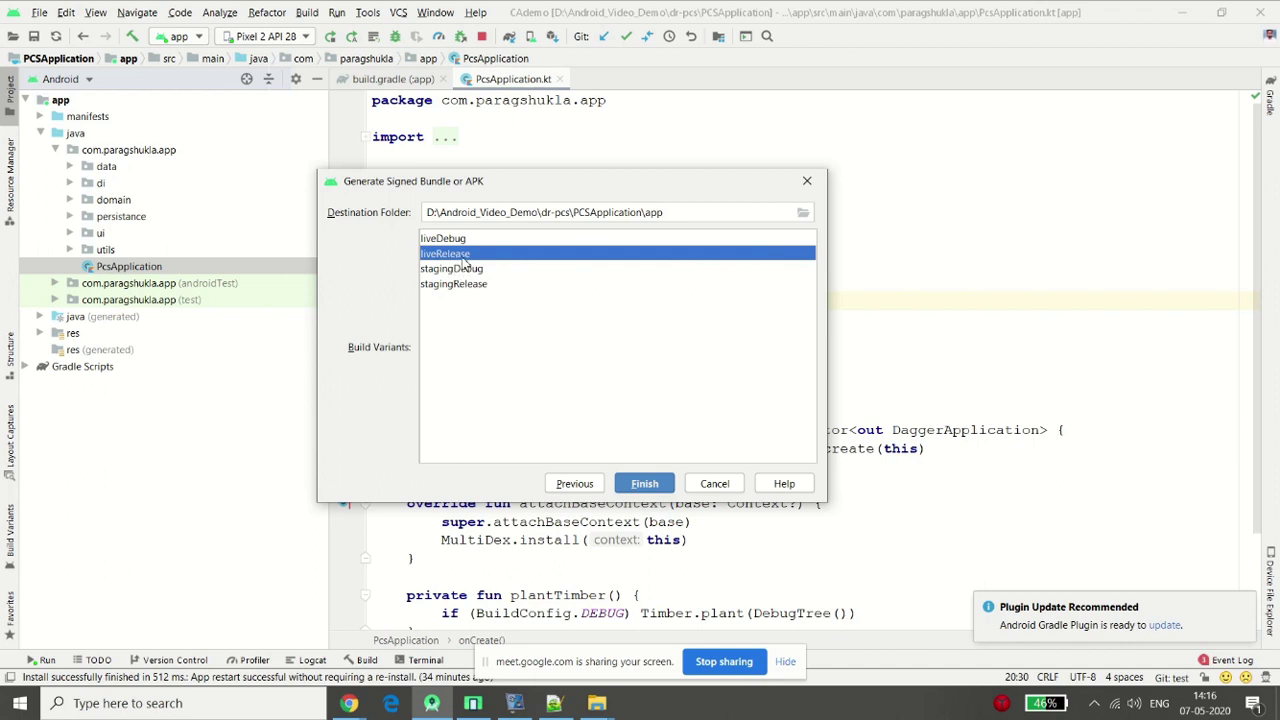
pyautogui.click(648, 486)
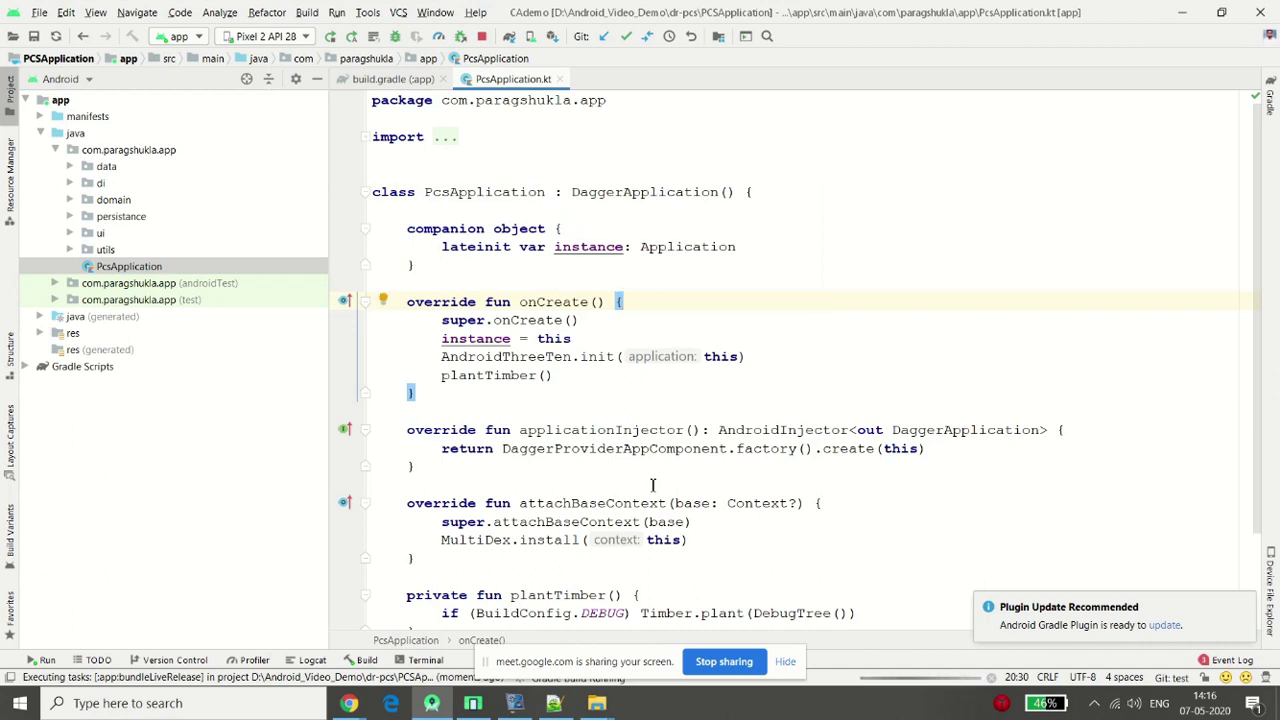
# Dismiss the plugin notice, view Content rating's upload-an-APK-first notice, then return to Android Studio
pyautogui.click(1242, 603)
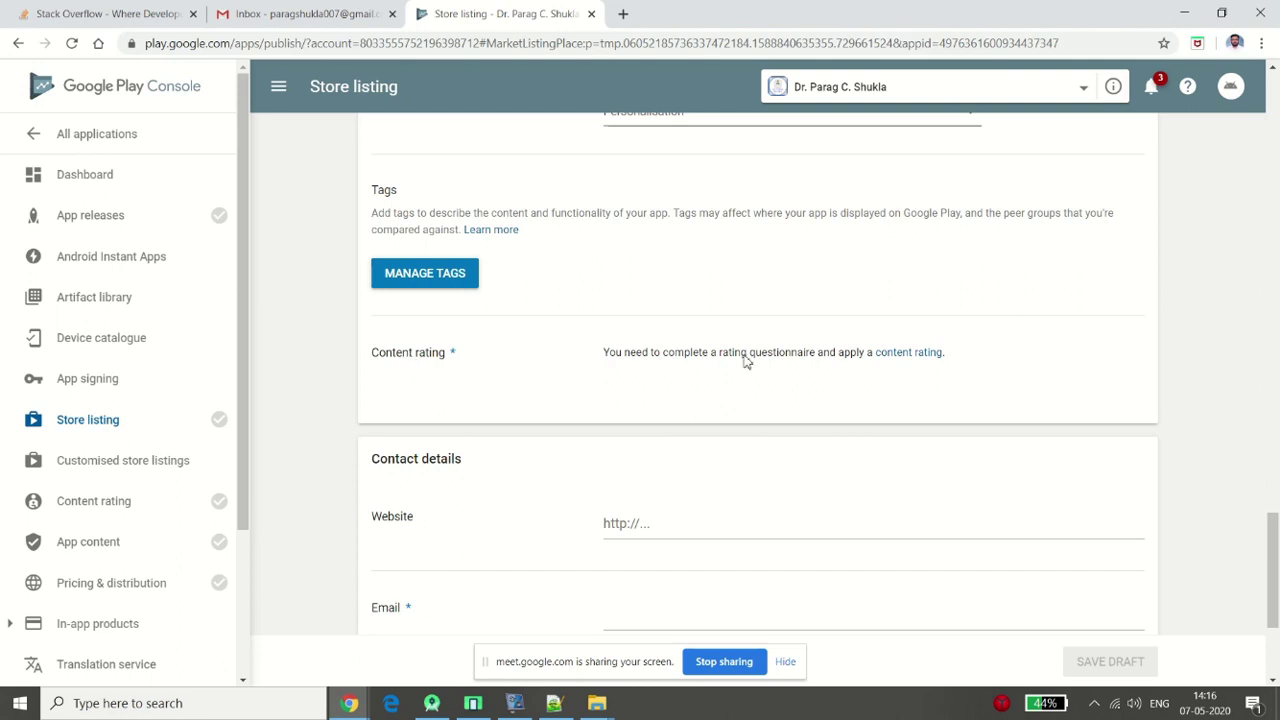
pyautogui.click(906, 356)
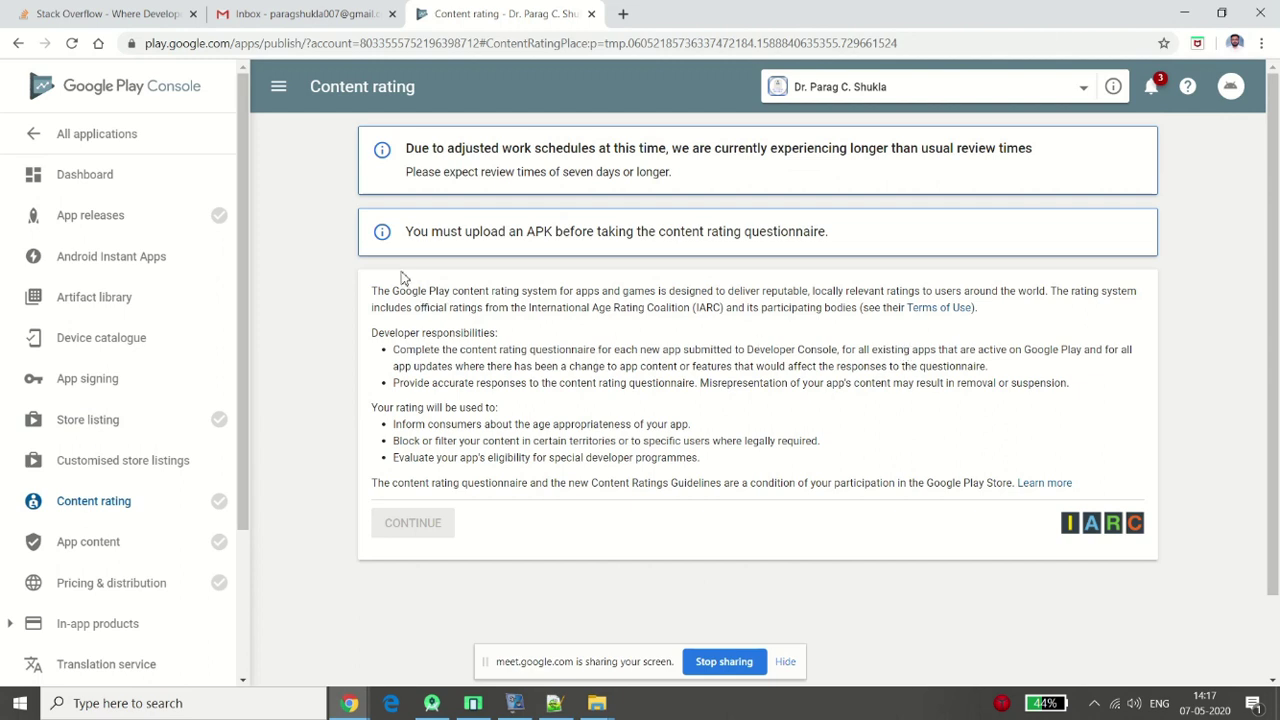
pyautogui.moveTo(408, 232); pyautogui.dragTo(829, 232)
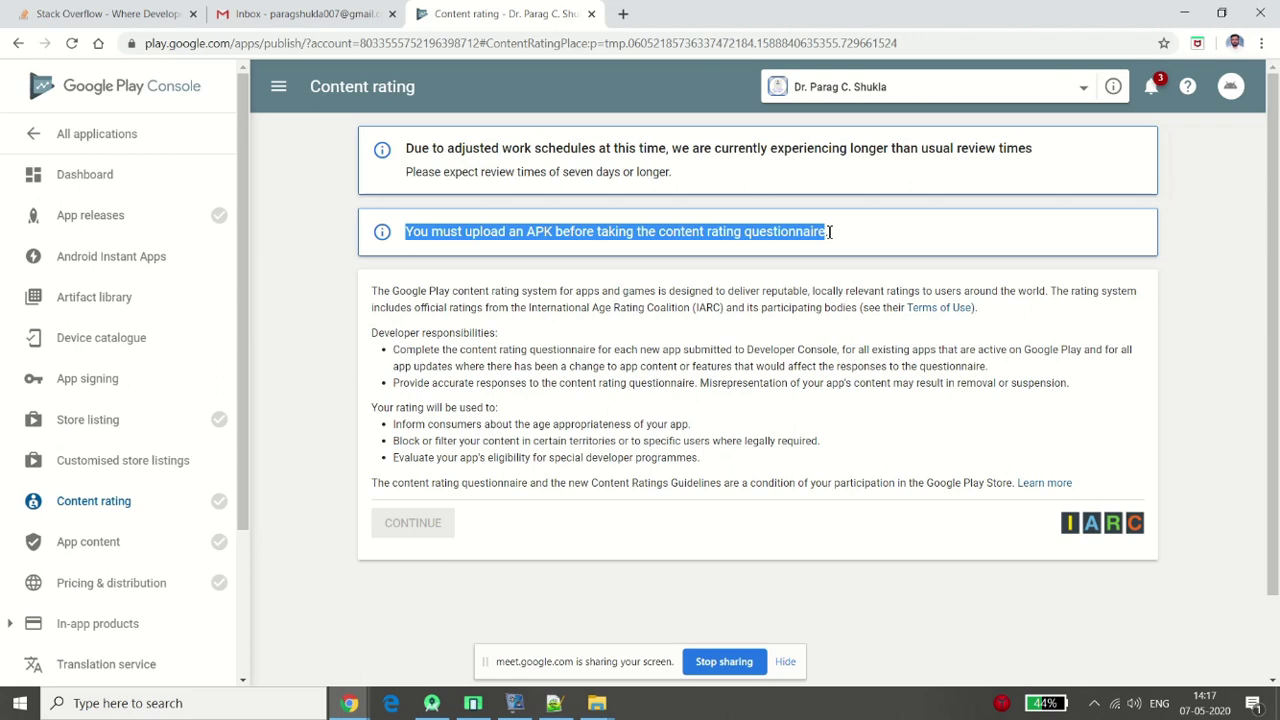
pyautogui.click(432, 703)
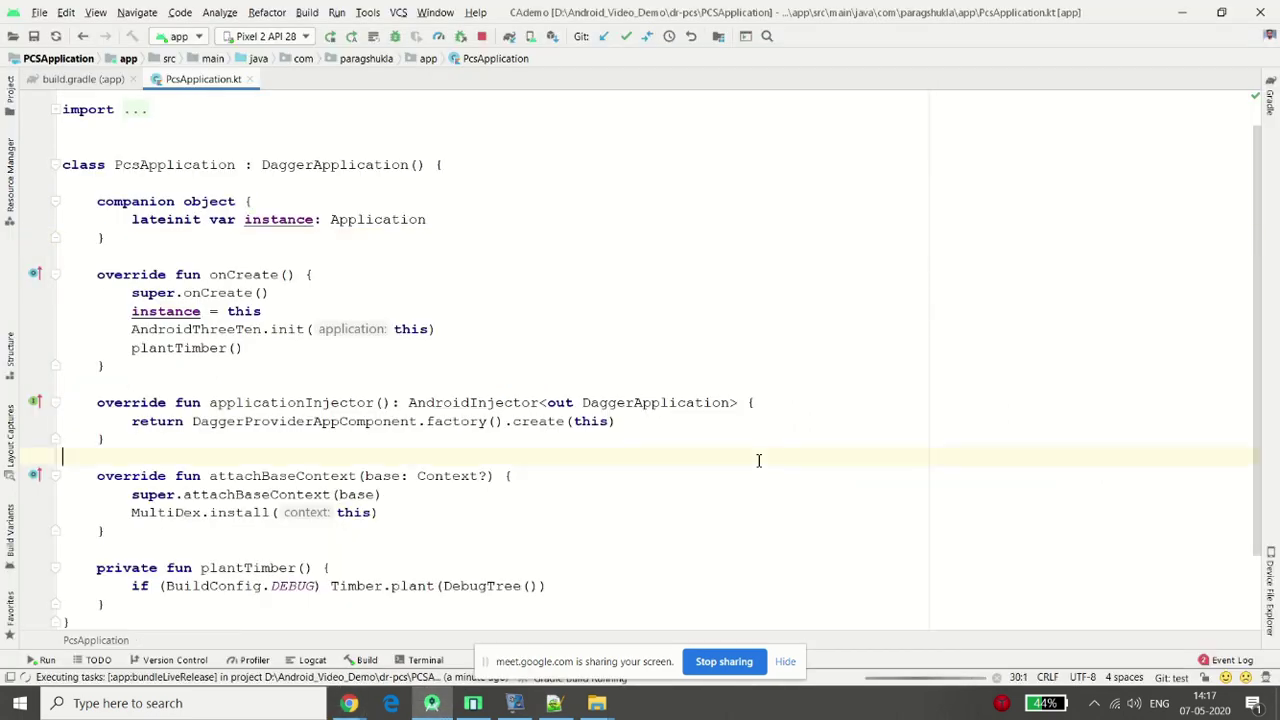
# While the liveRelease bundle builds, bring Chrome's Play Console Content rating window back
pyautogui.click(975, 532)
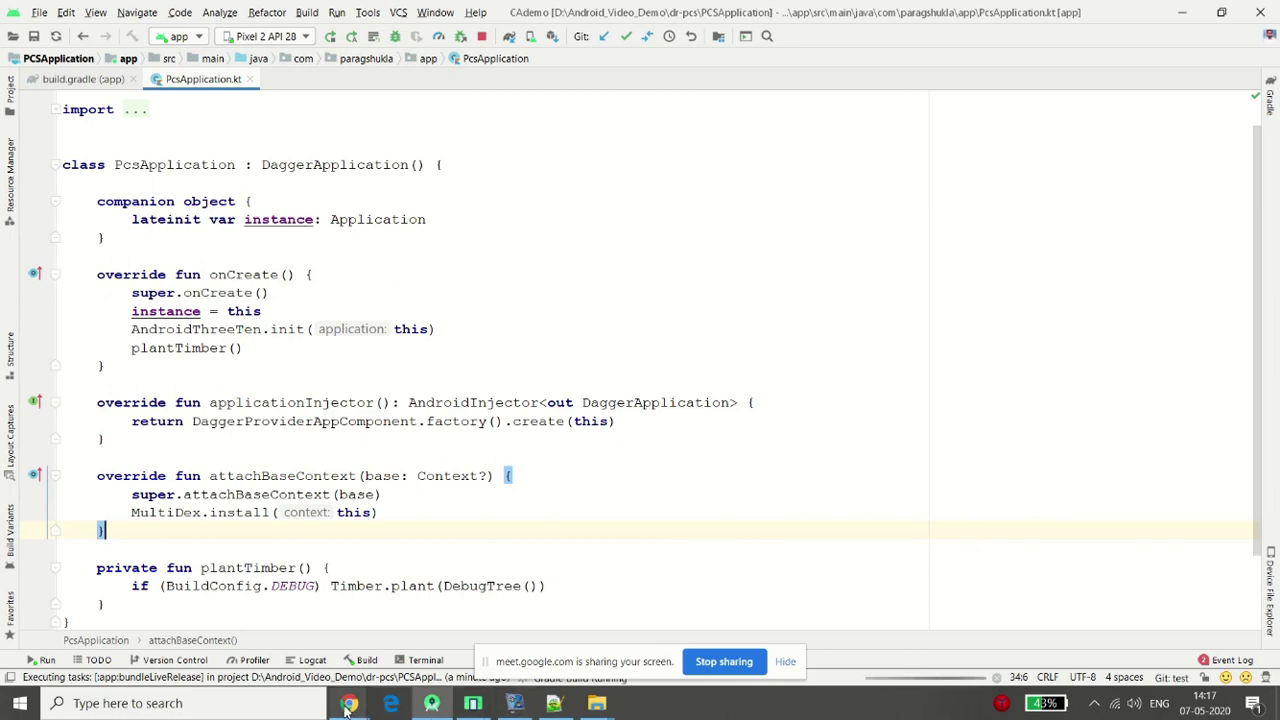
pyautogui.moveTo(347, 706)
pyautogui.click(228, 652)
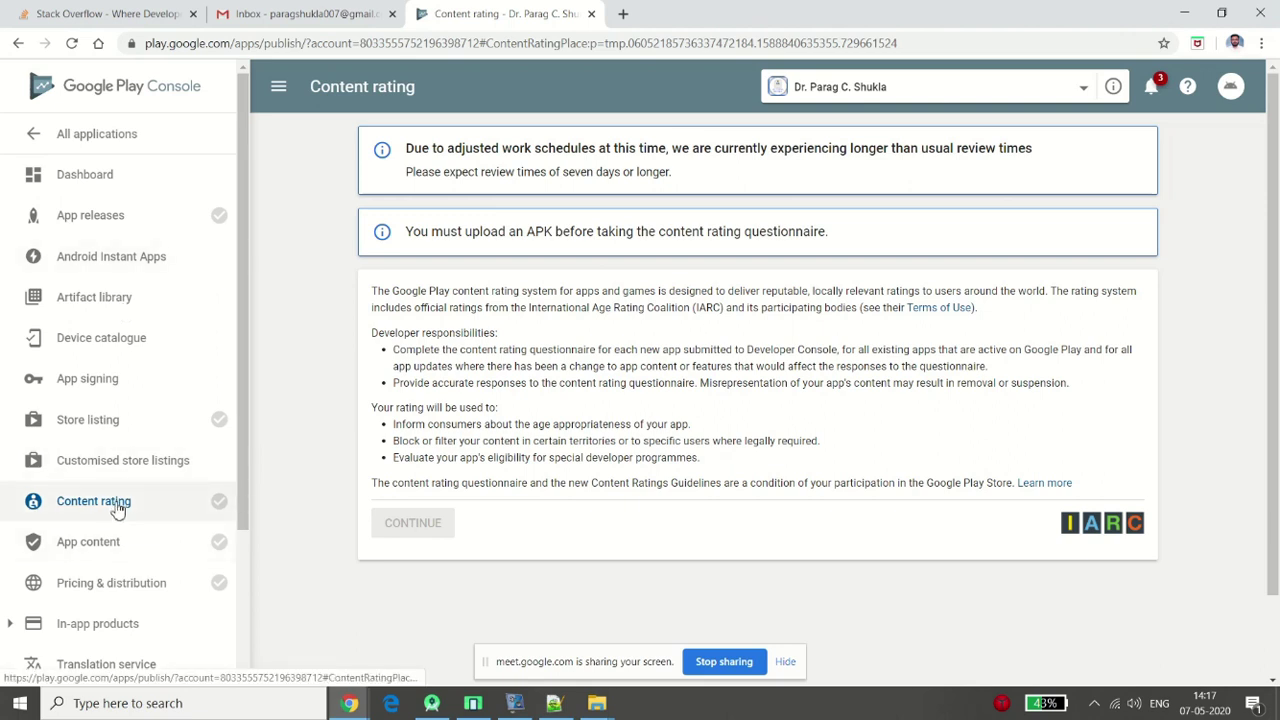
# Open Store listing and enter the developer's website under Contact details
pyautogui.click(98, 426)
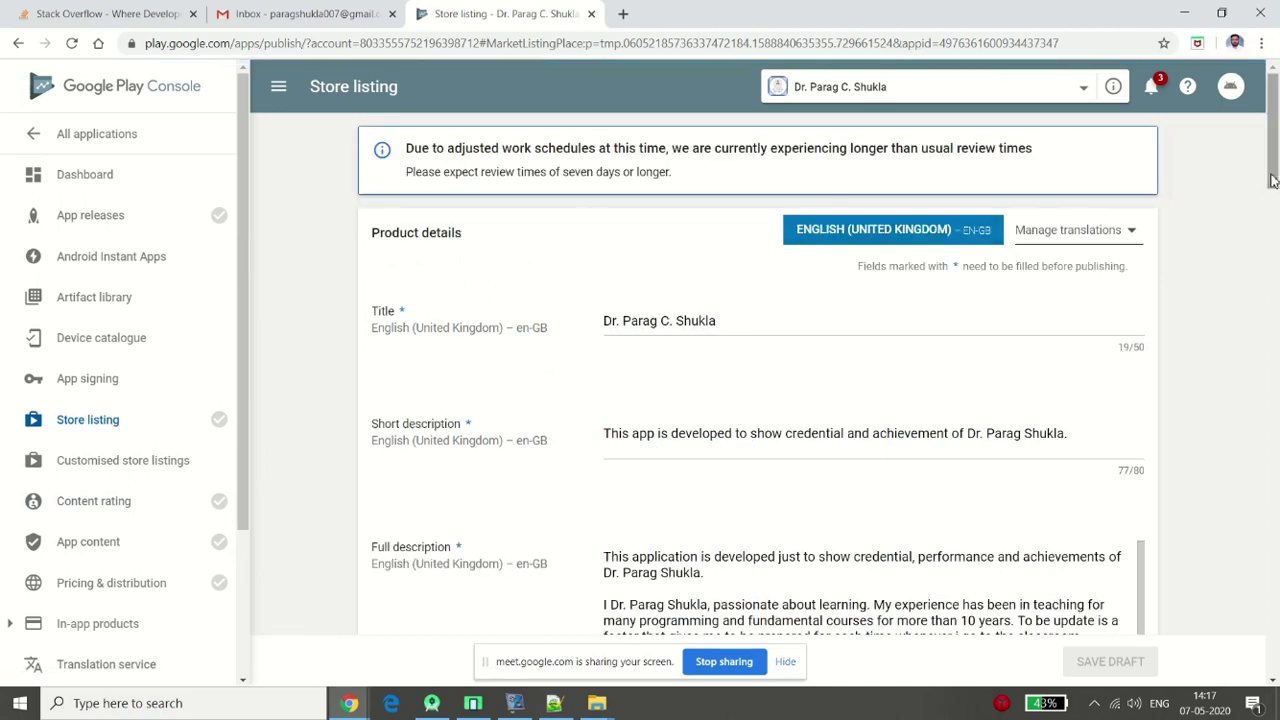
pyautogui.scroll(-1, 641, 235)
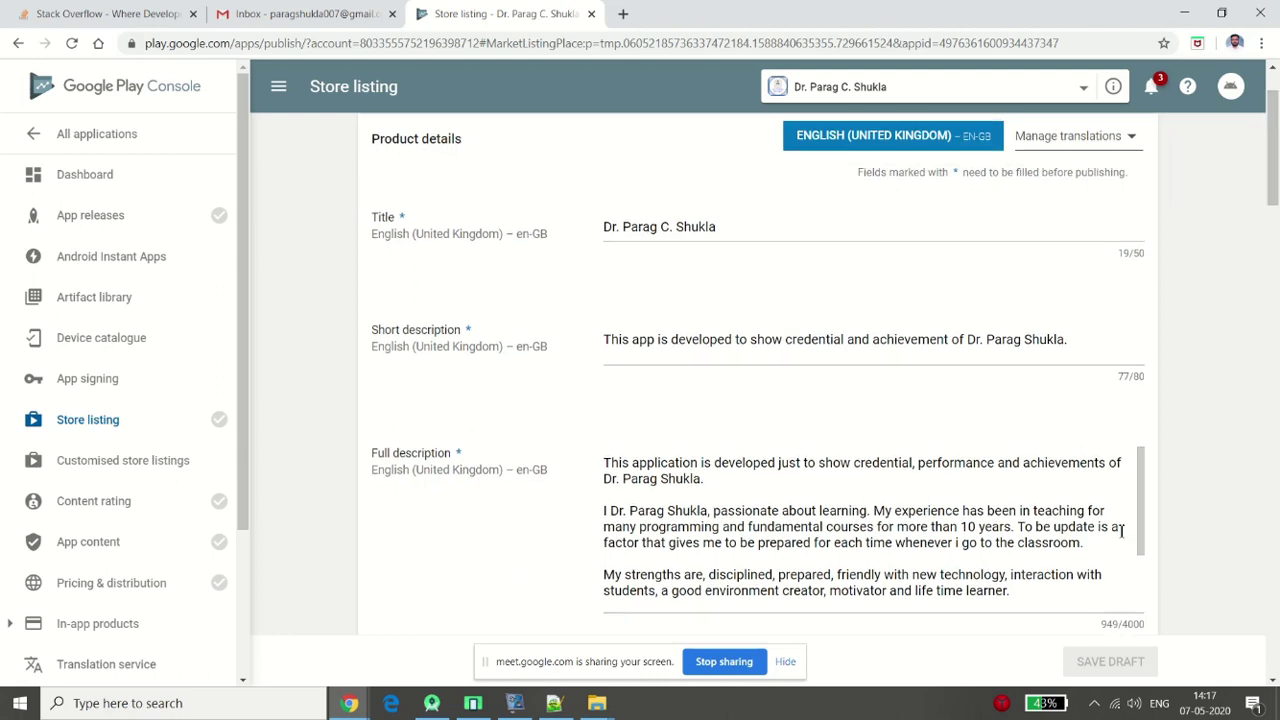
pyautogui.moveTo(1274, 210); pyautogui.dragTo(1273, 655)
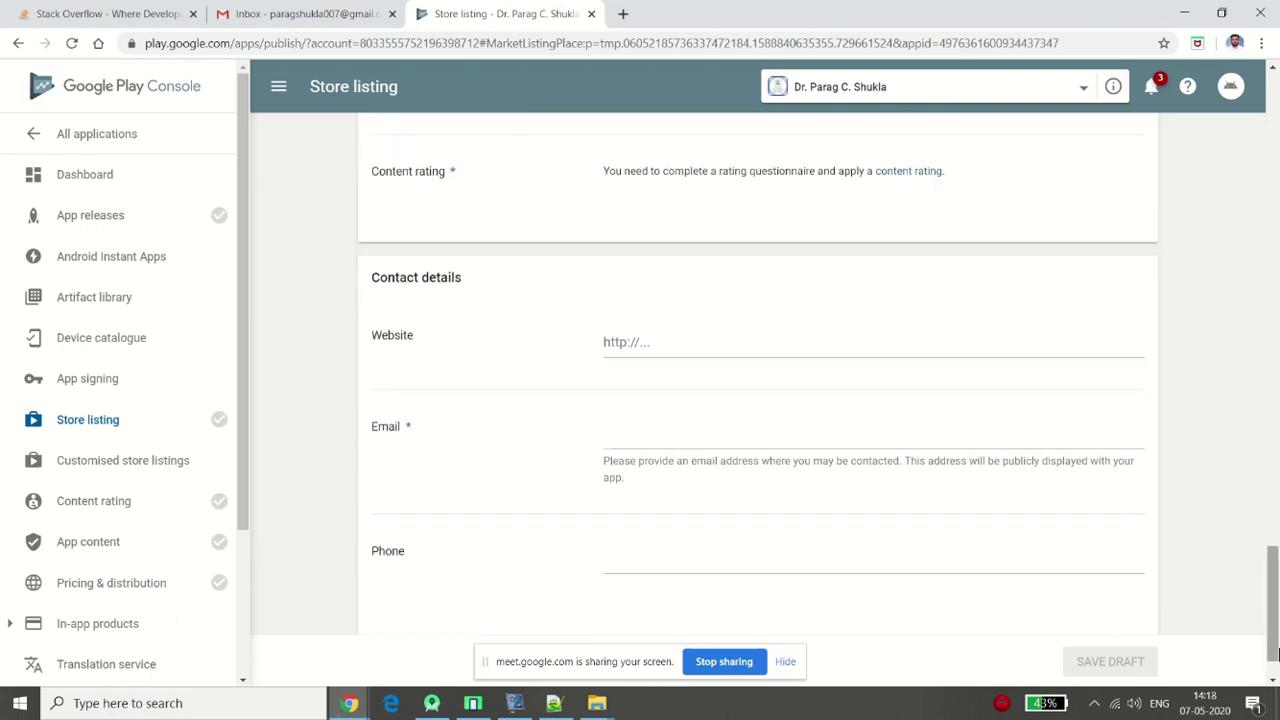
pyautogui.click(707, 346)
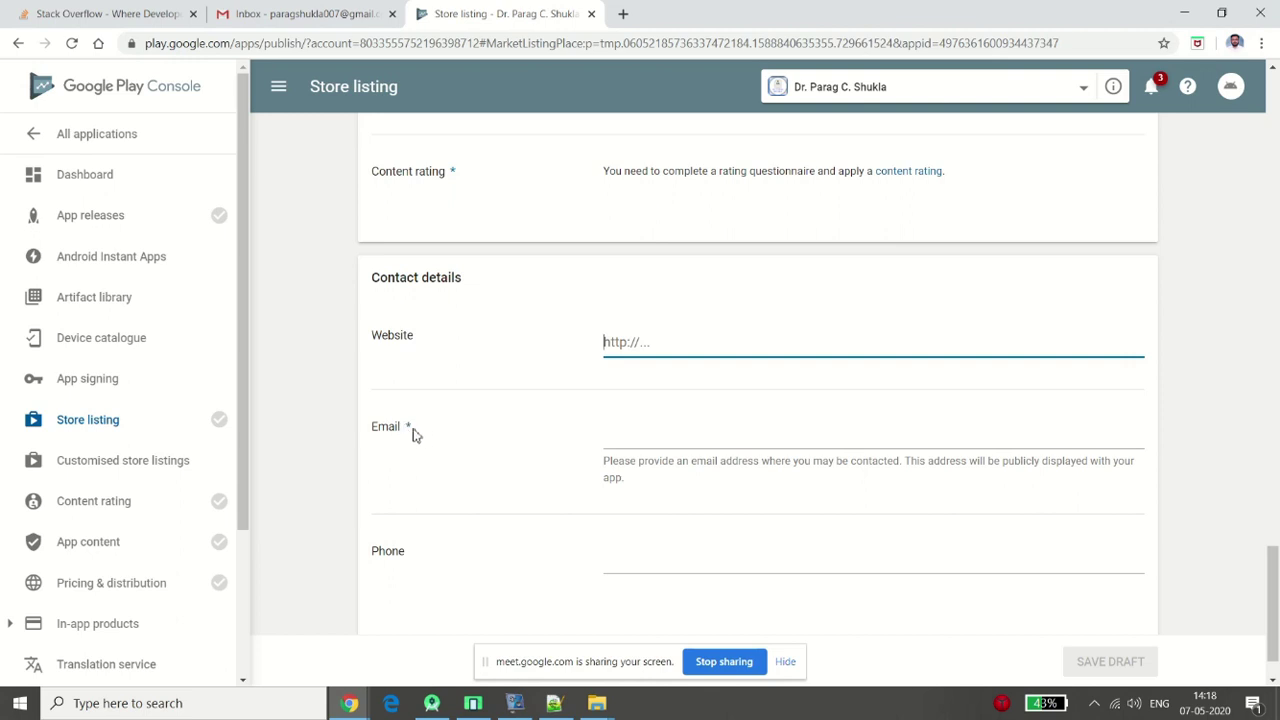
pyautogui.write('htt')
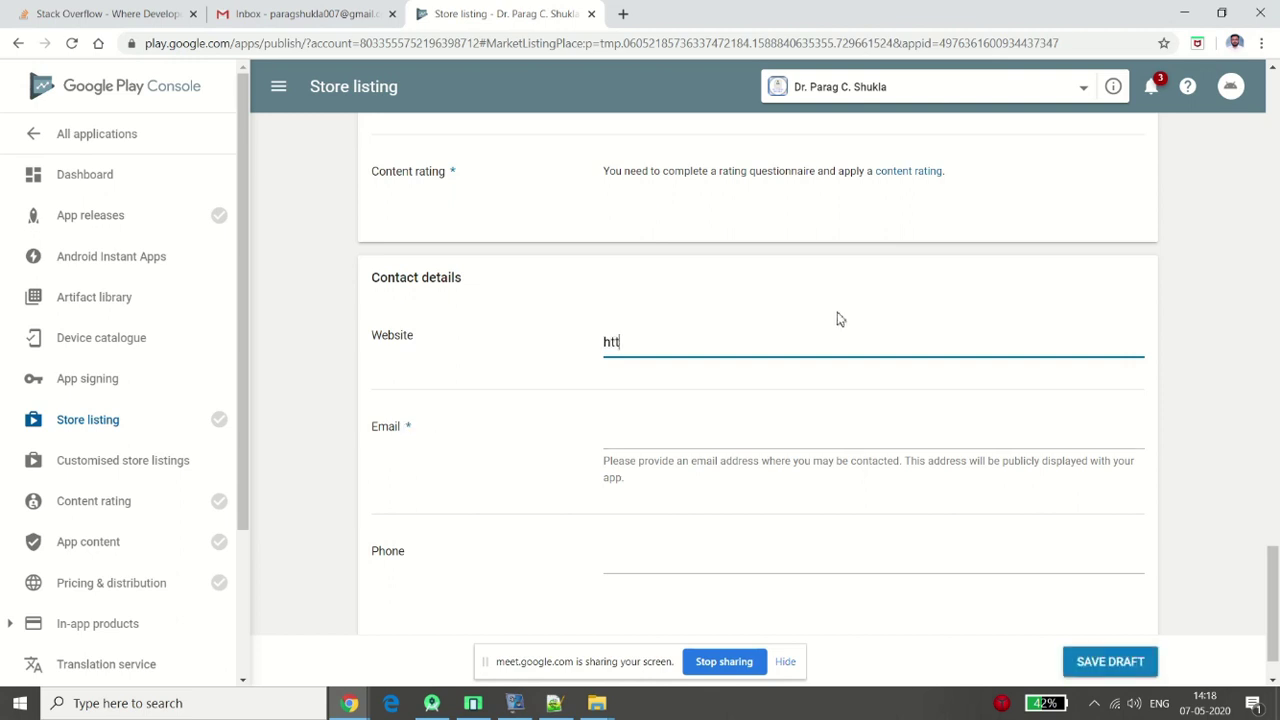
pyautogui.write('p://paragshukla.com')
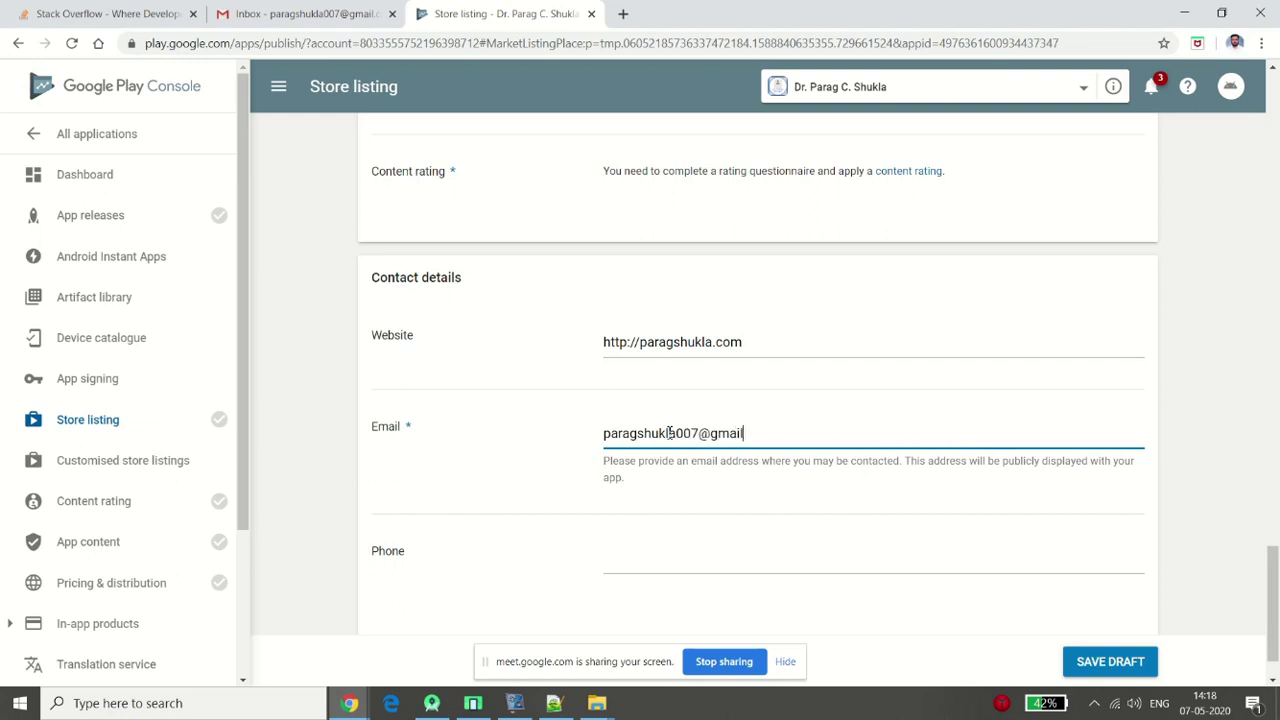
pyautogui.write('.com')
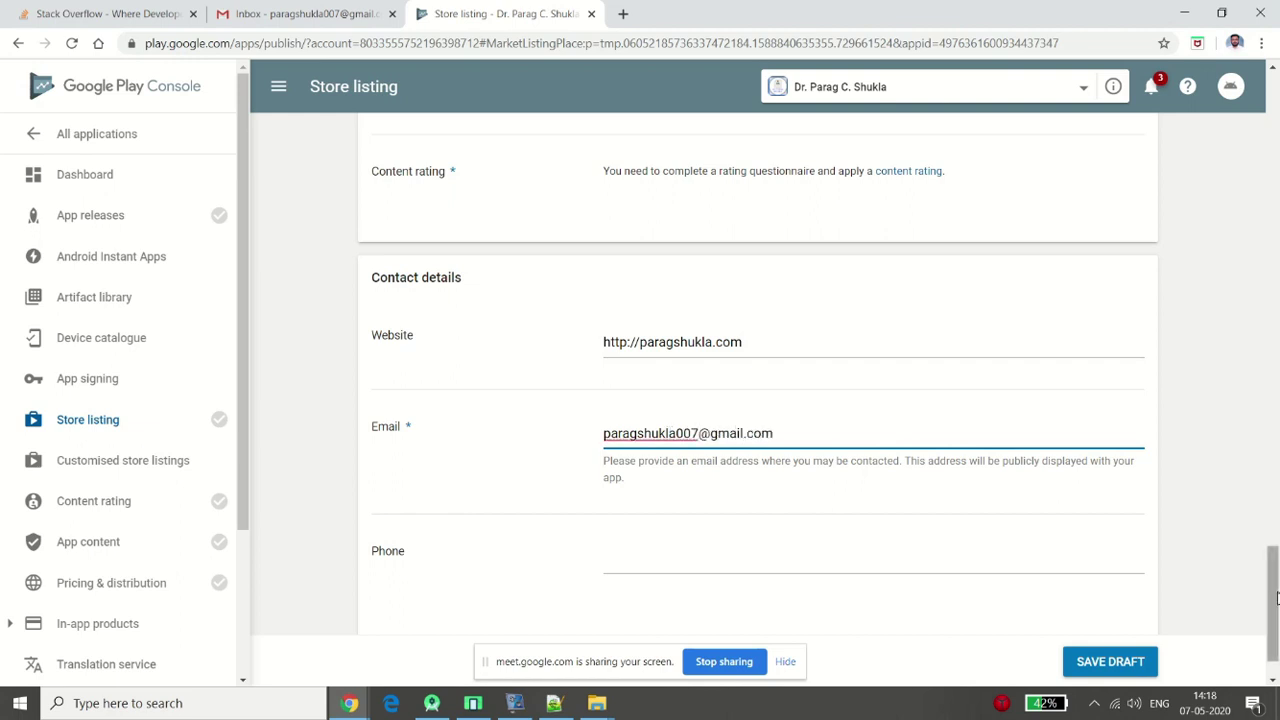
# Save the store listing draft and return to Android Studio
pyautogui.scroll(-1, 1276, 597)
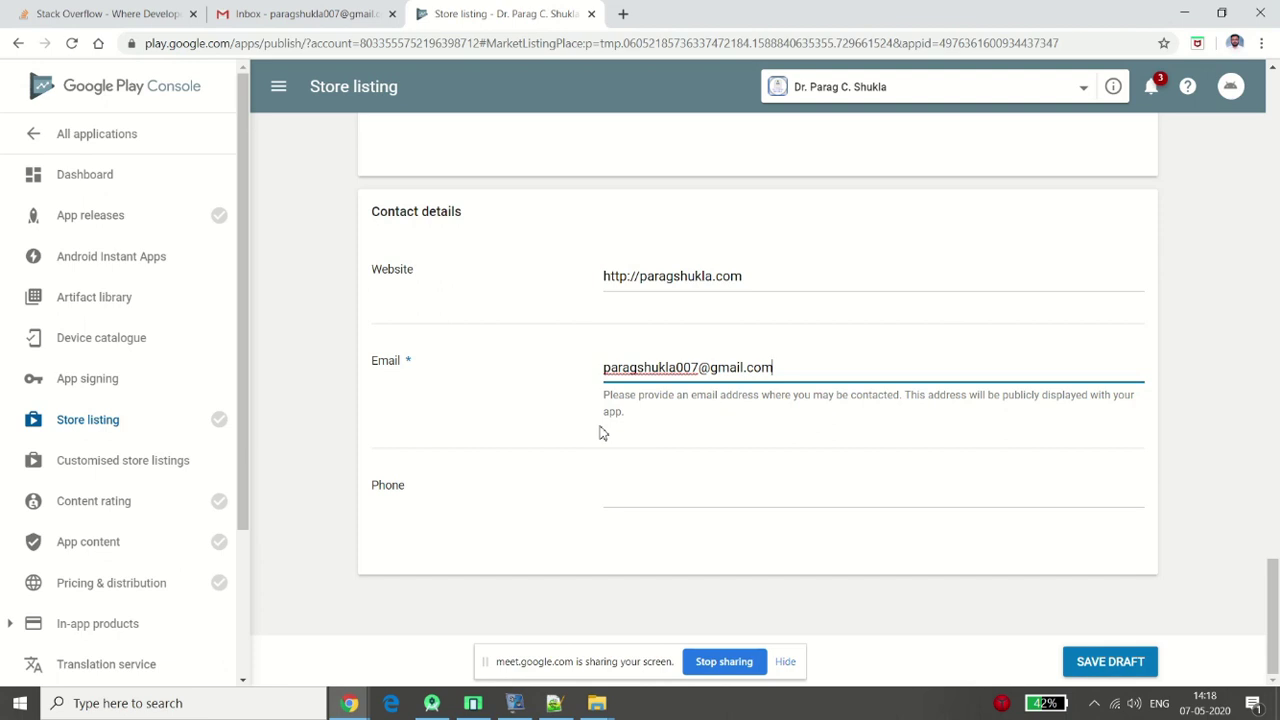
pyautogui.click(1104, 664)
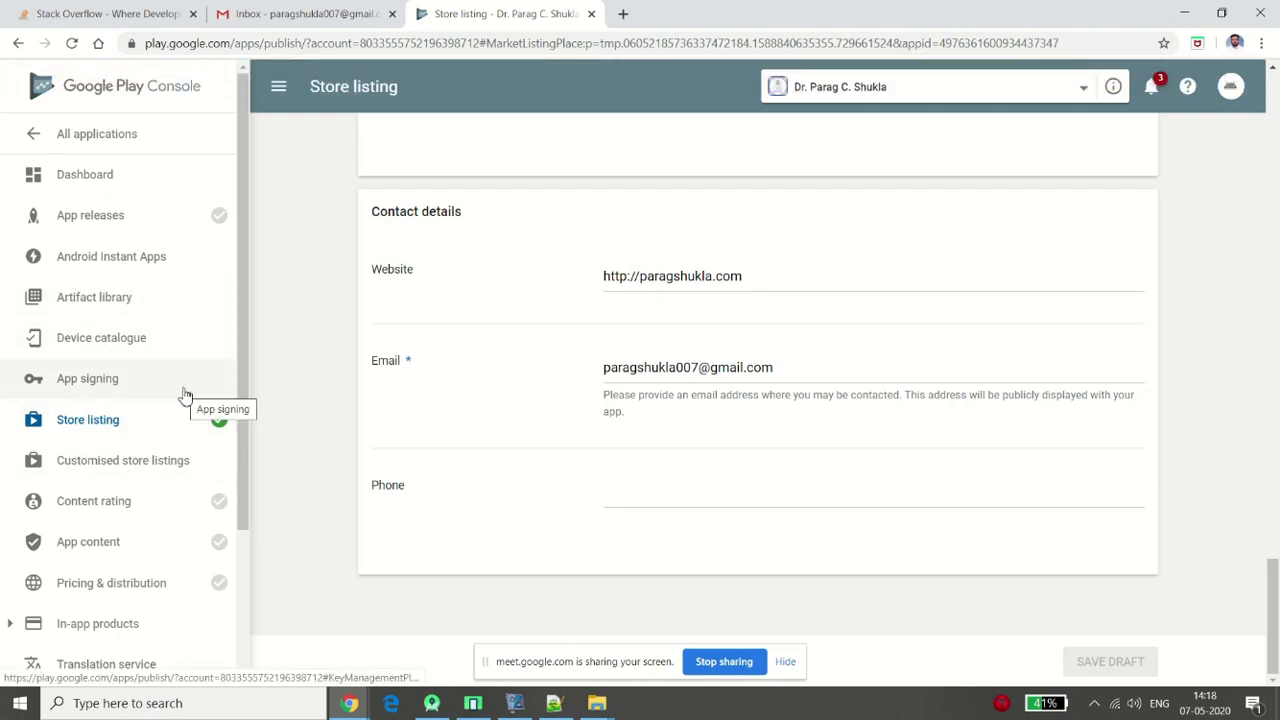
pyautogui.click(433, 704)
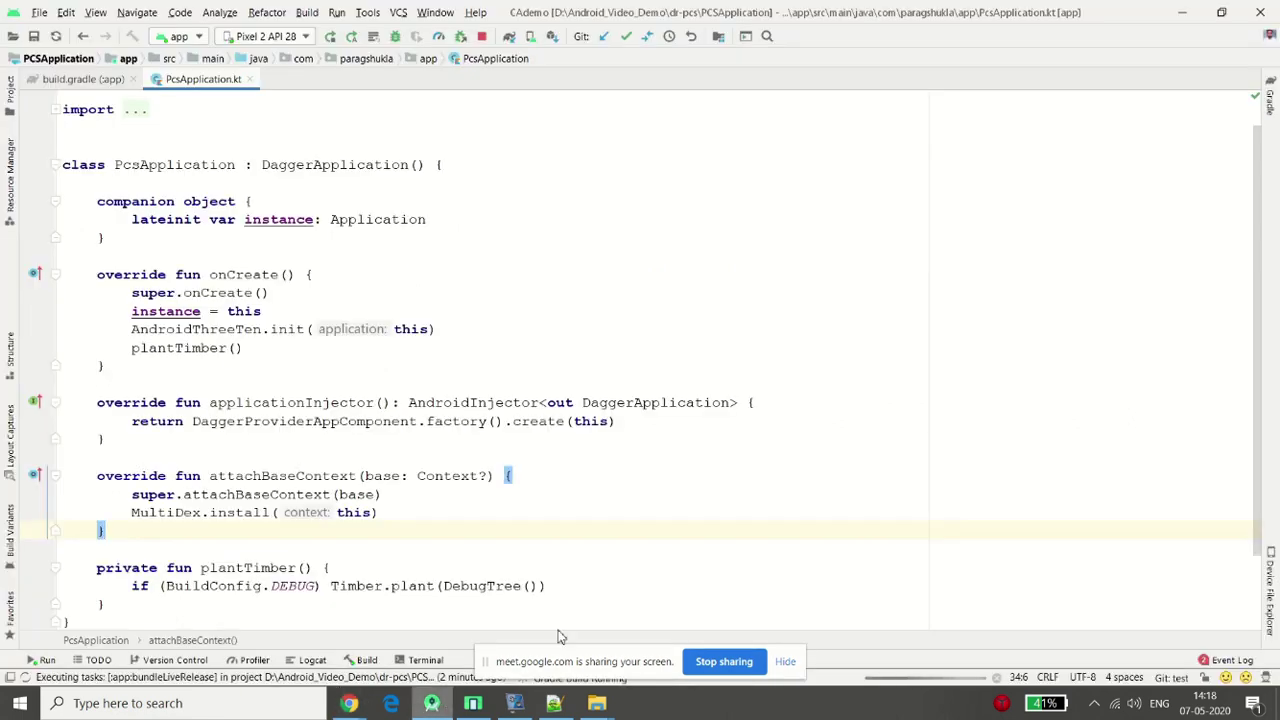
# Open the app\live\release folder holding app-live-release.aab from the build notification's locate link
pyautogui.click(661, 562)
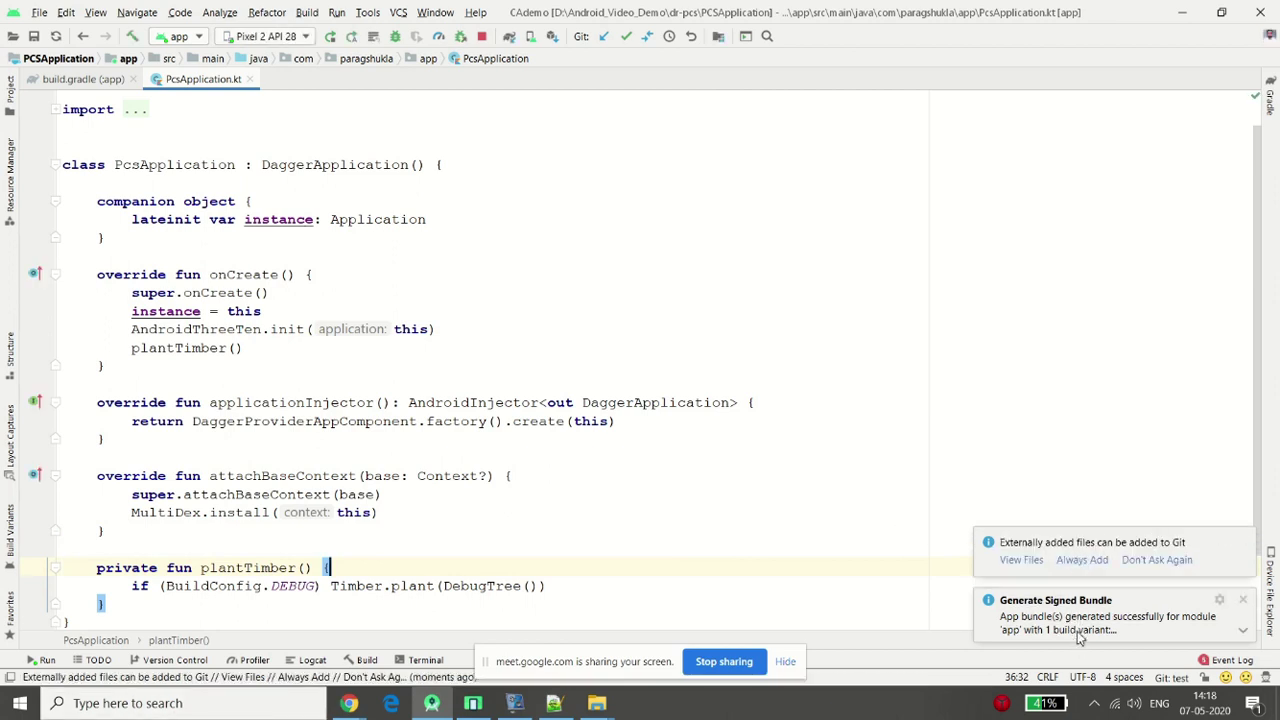
pyautogui.moveTo(1133, 626)
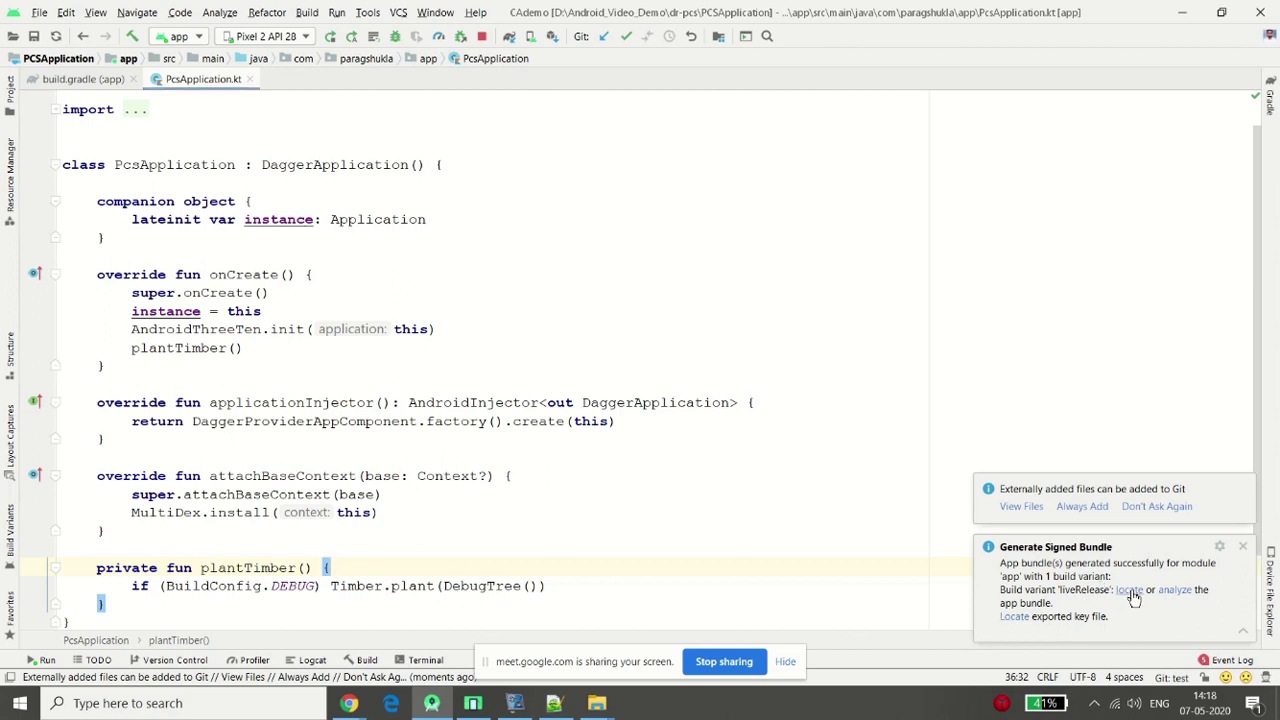
pyautogui.click(1131, 596)
pyautogui.click(407, 325)
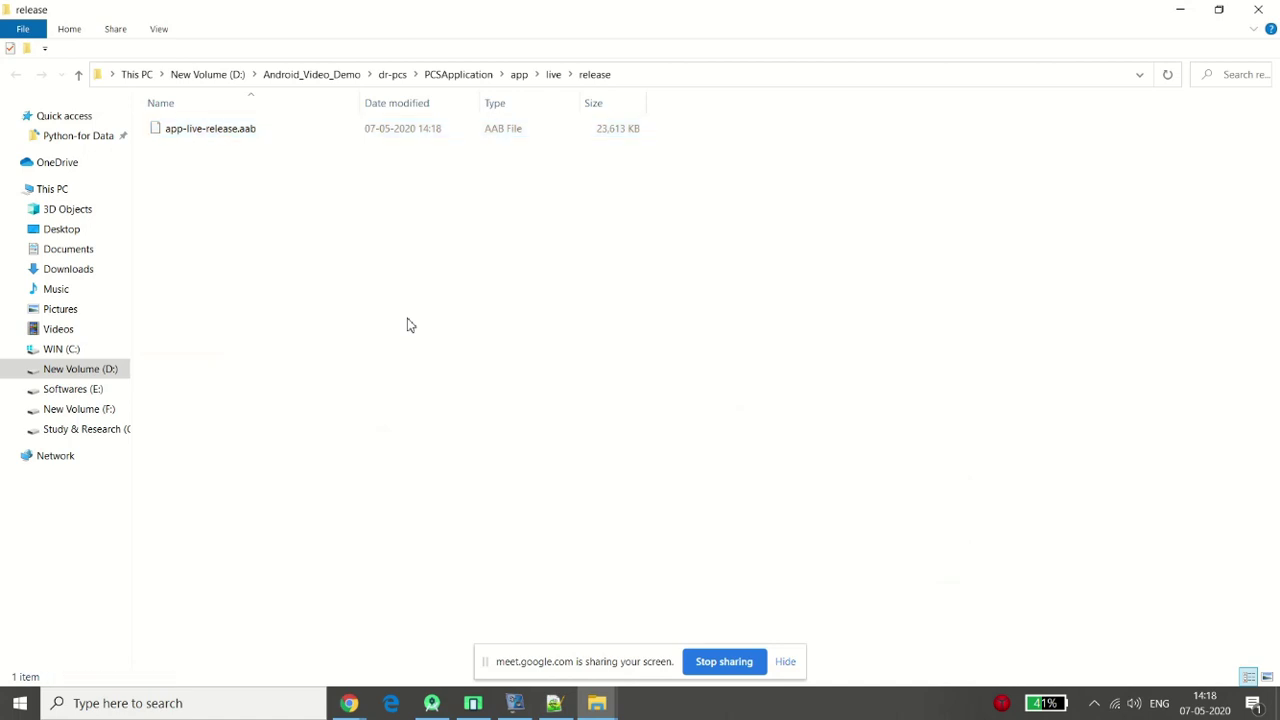
# Select app-live-release.aab, copy the release folder's path, then return to the Play Console Store listing
pyautogui.click(222, 138)
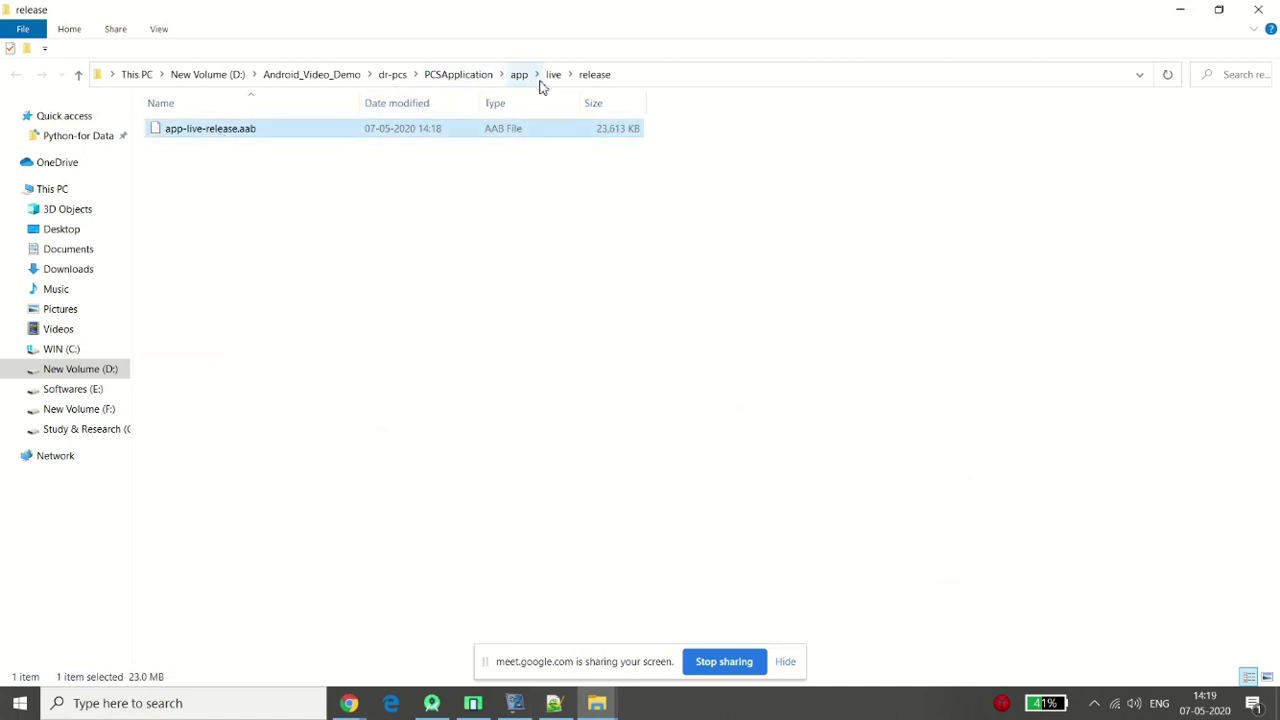
pyautogui.click(386, 172)
pyautogui.click(262, 133)
pyautogui.click(808, 72)
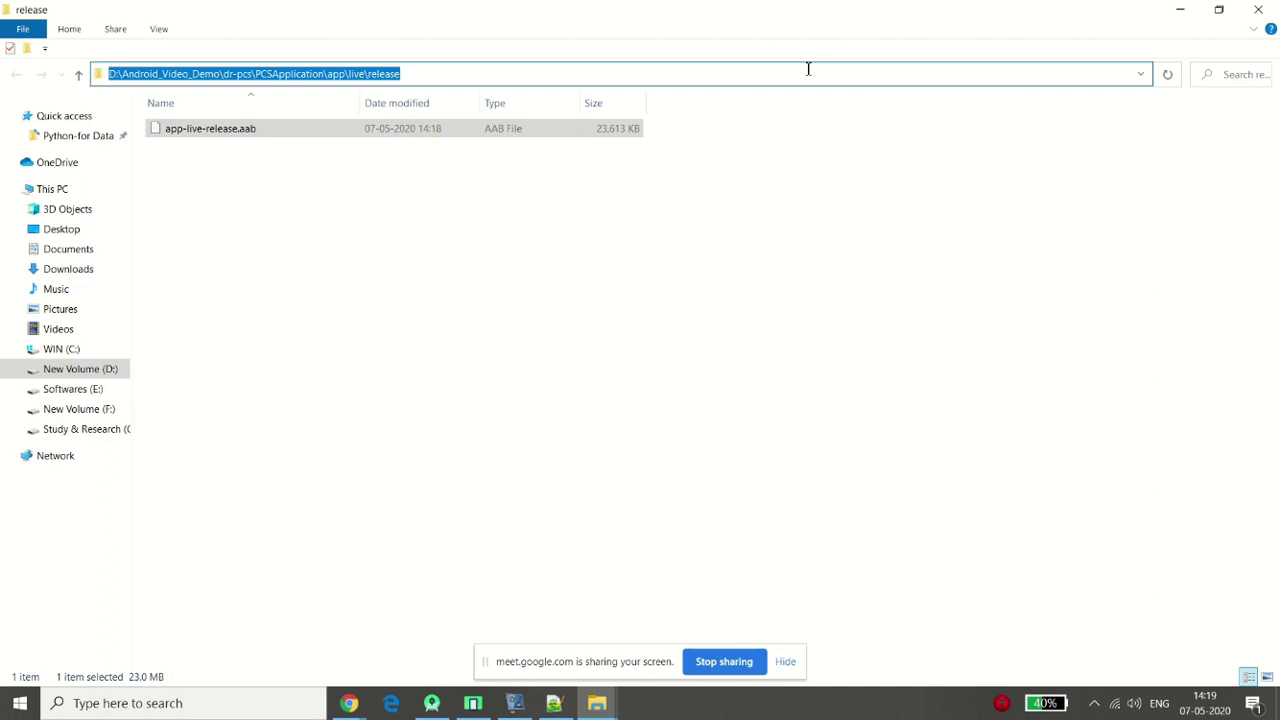
pyautogui.moveTo(349, 703)
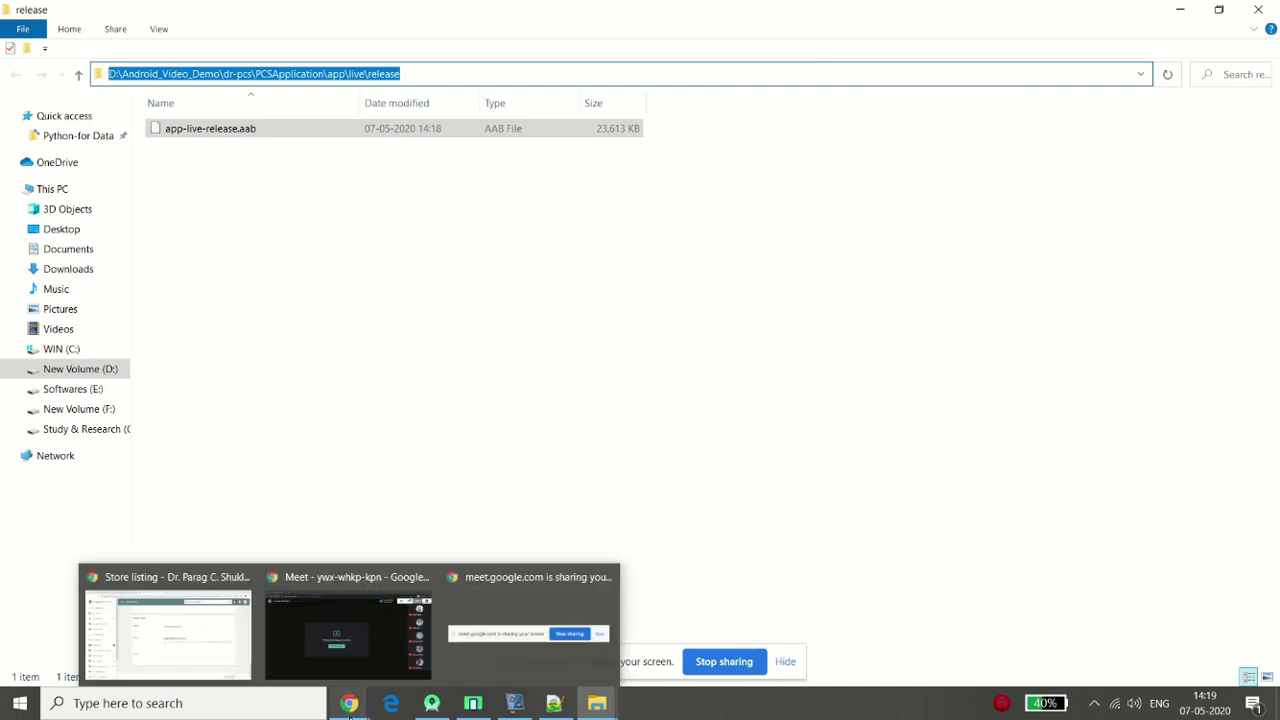
pyautogui.click(194, 653)
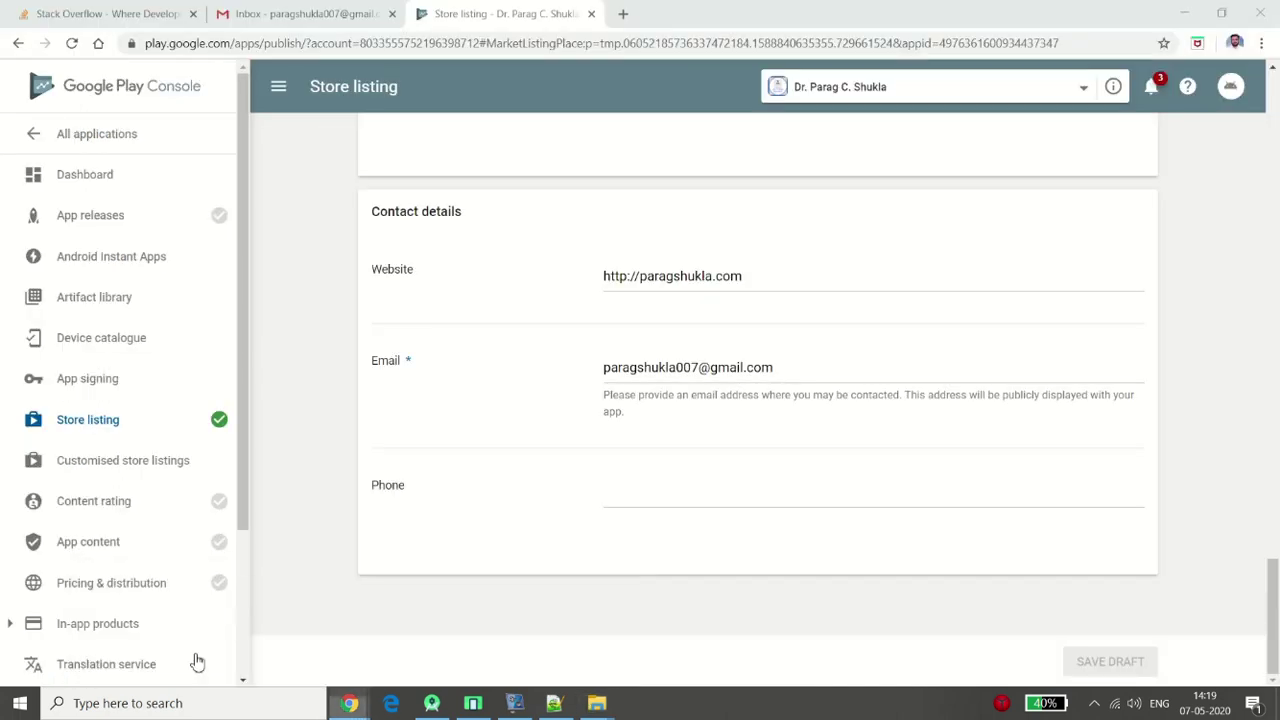
# Go to App releases and review the Production, Beta, Alpha and Internal test tracks
pyautogui.click(80, 218)
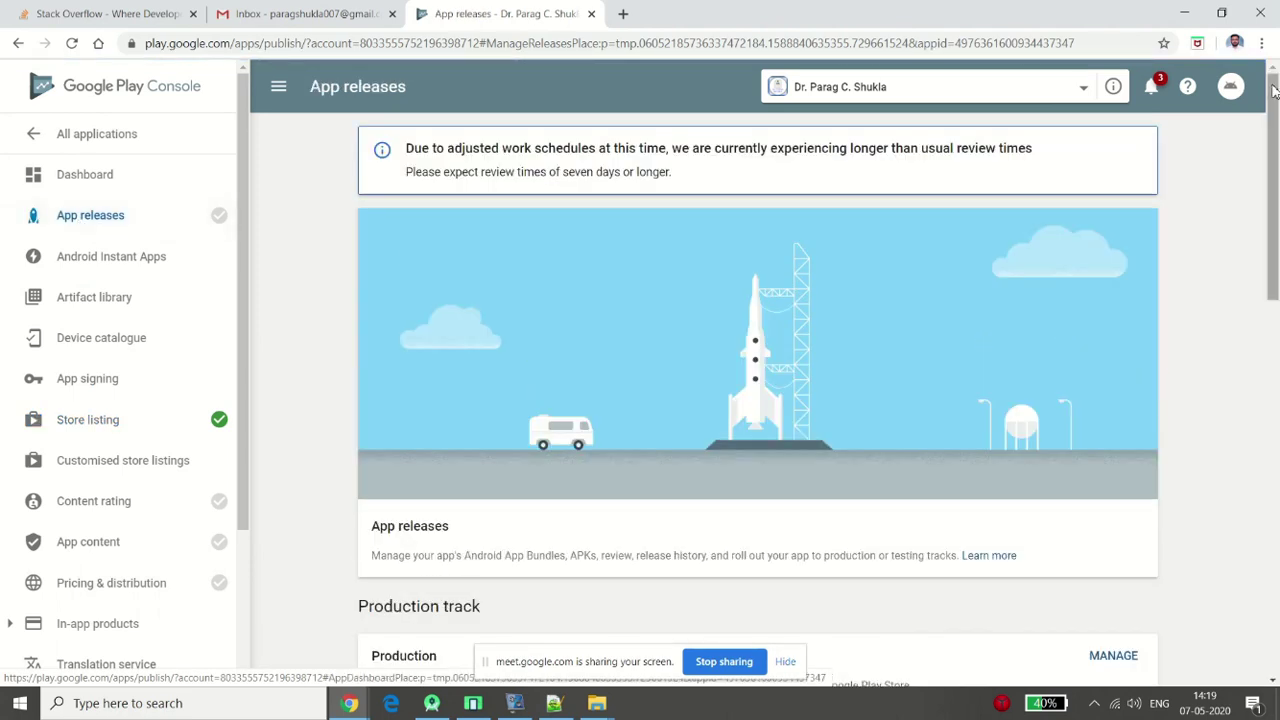
pyautogui.scroll(-3, 1277, 228)
pyautogui.moveTo(1277, 228); pyautogui.dragTo(1277, 298)
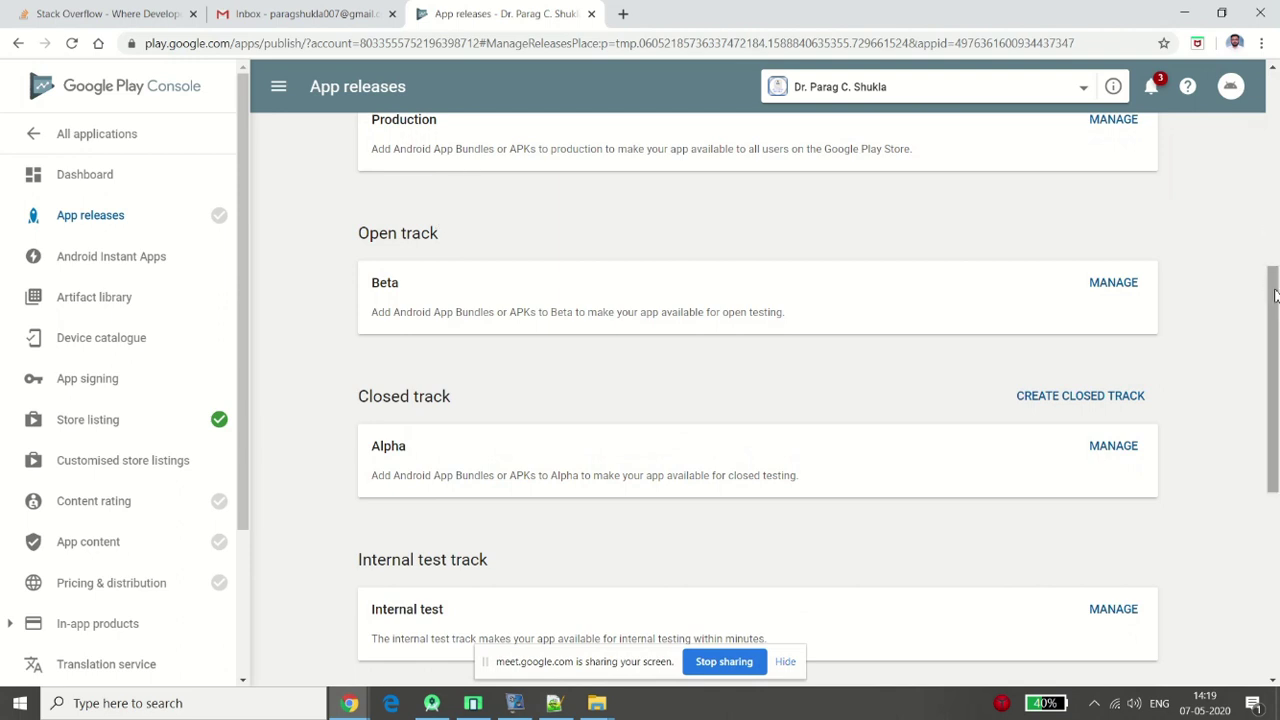
pyautogui.moveTo(1274, 295); pyautogui.dragTo(1277, 243)
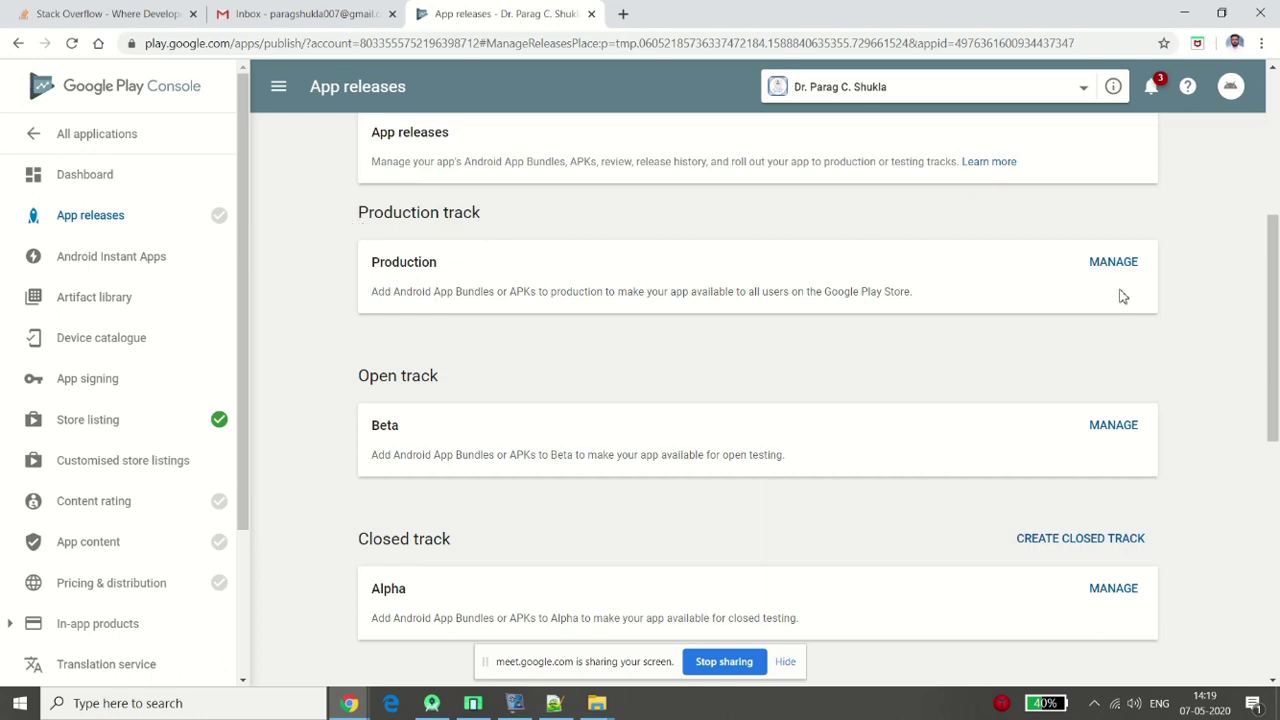
# Create a new Production track release and accept Google-managed app signing
pyautogui.click(1087, 264)
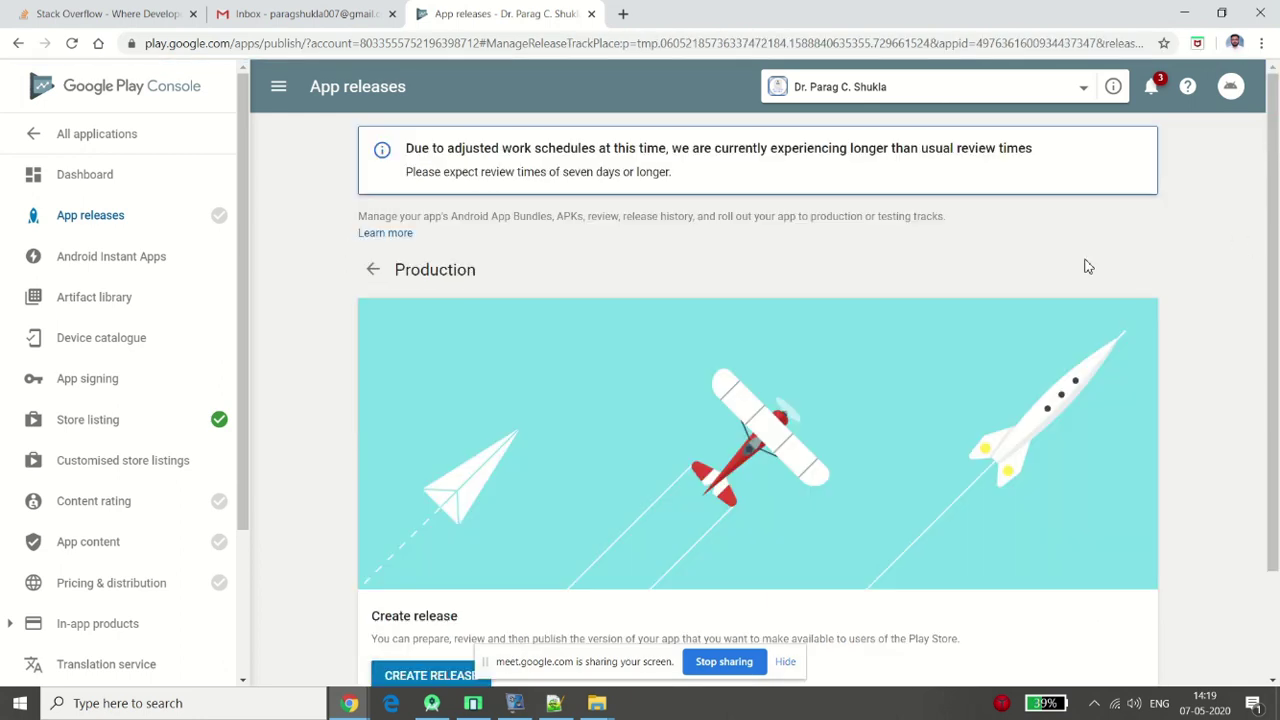
pyautogui.moveTo(1275, 80); pyautogui.dragTo(1277, 268)
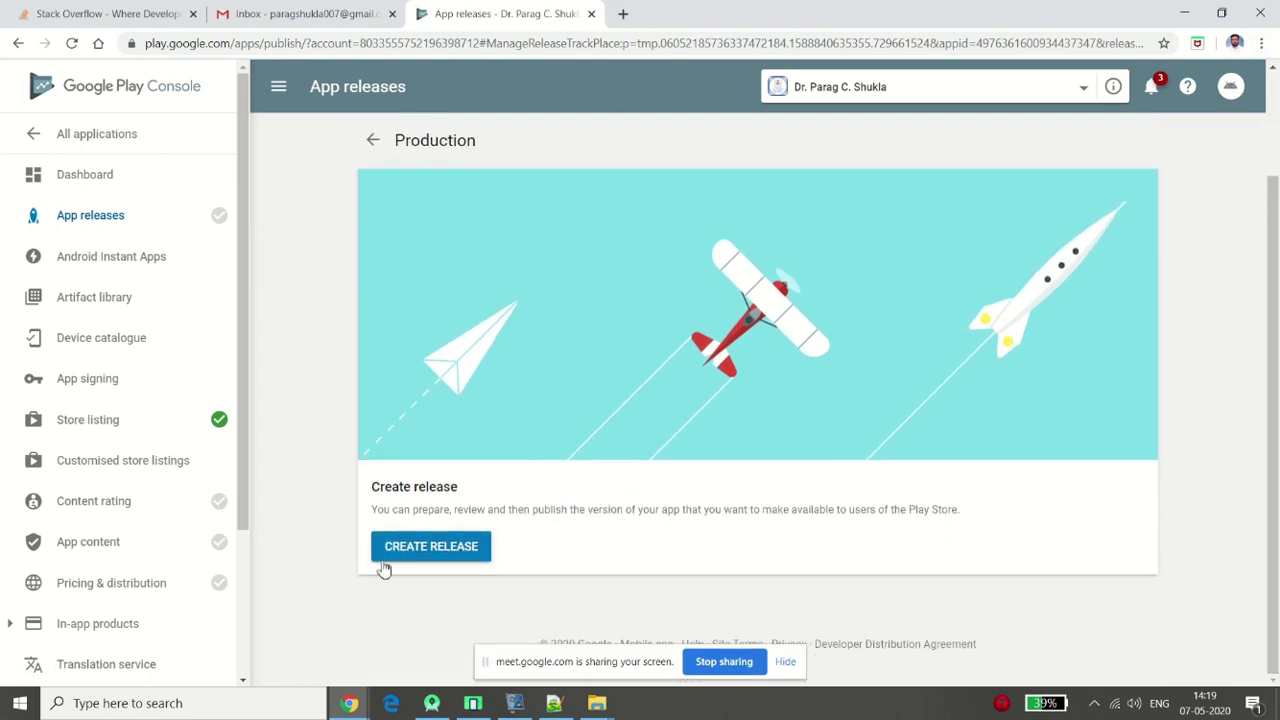
pyautogui.click(414, 560)
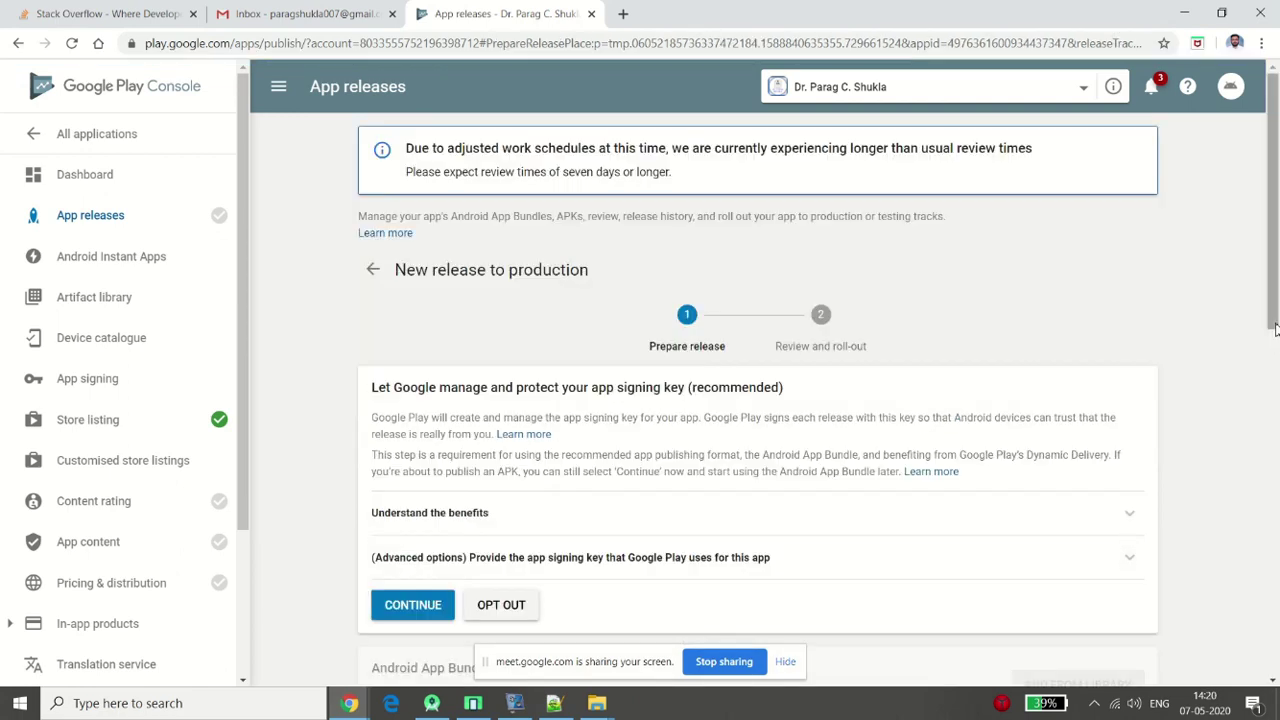
pyautogui.moveTo(1275, 325); pyautogui.dragTo(1273, 442)
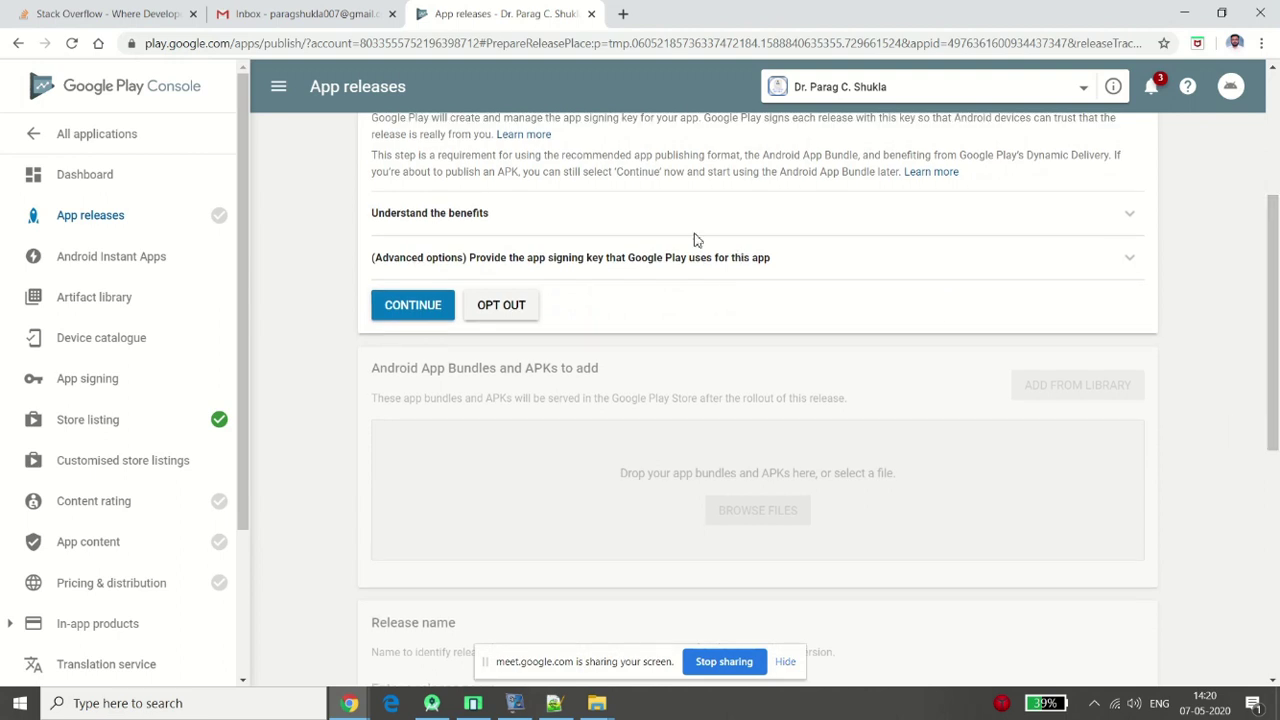
pyautogui.click(403, 318)
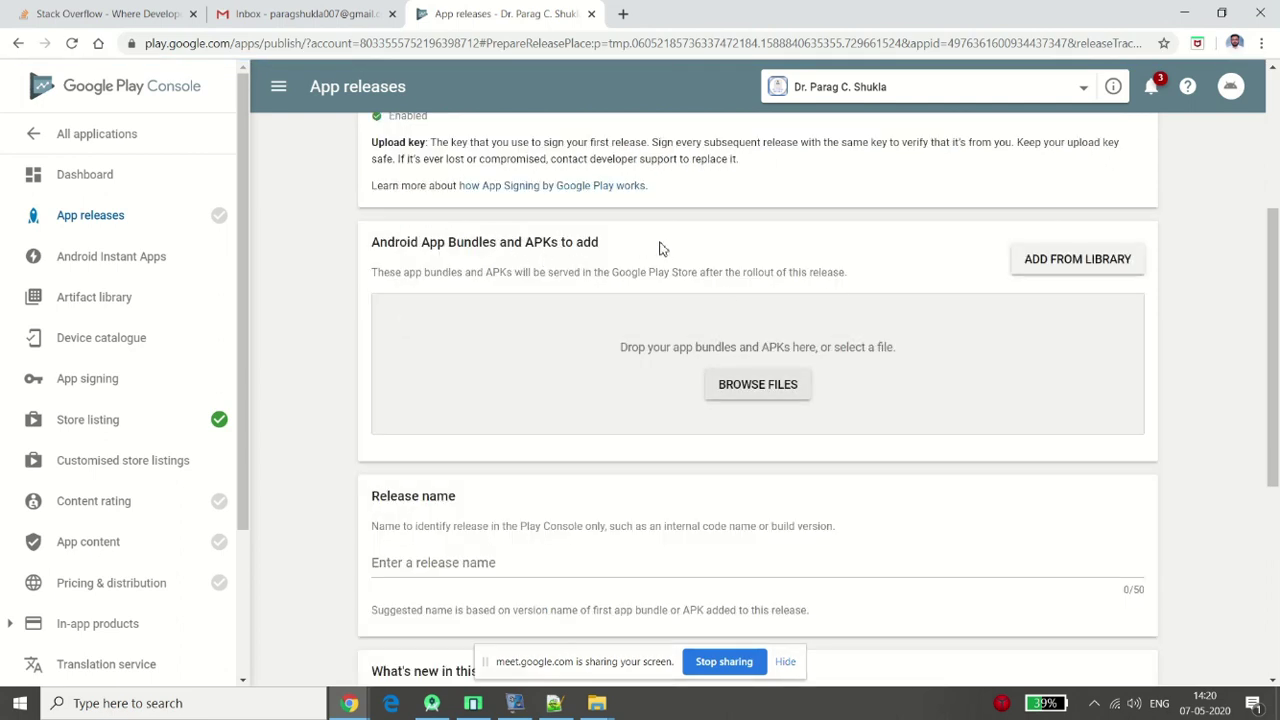
# Upload app-live-release.aab from the pasted release folder path into the production release
pyautogui.click(743, 385)
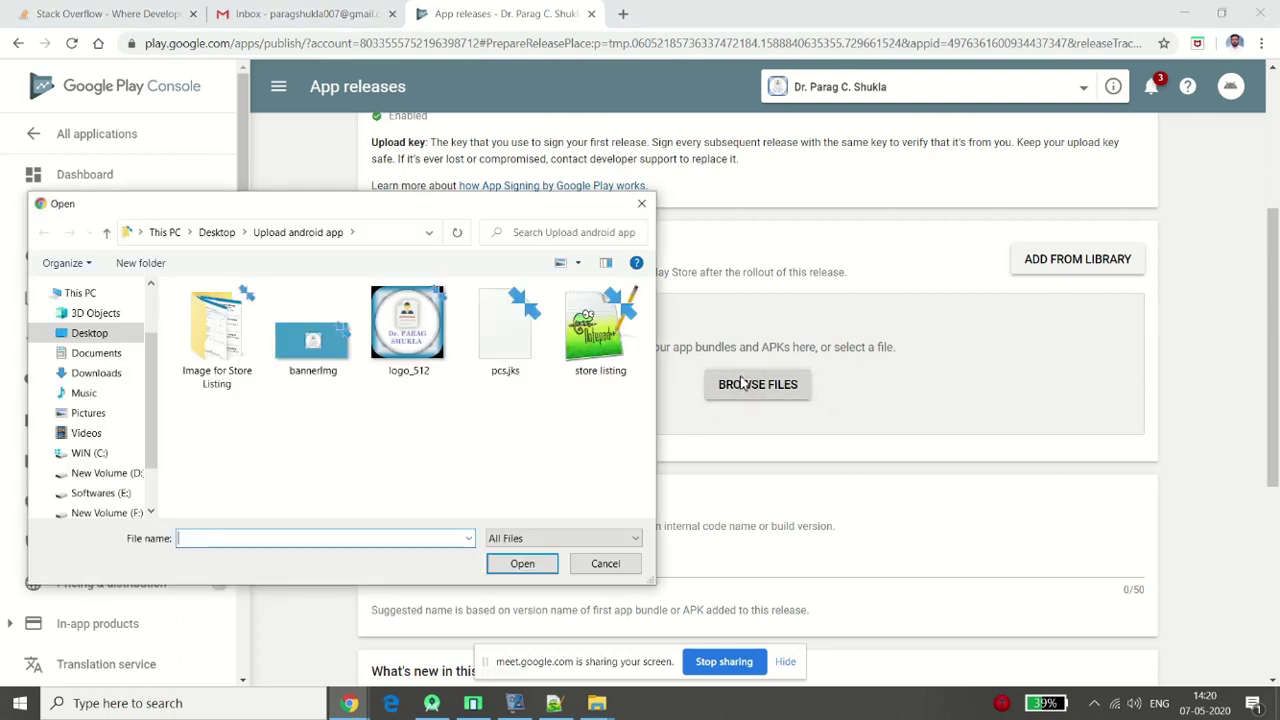
pyautogui.write('D:\\dr-pcs\\PCSApplication\\app\\live\\release')
pyautogui.press('Return')
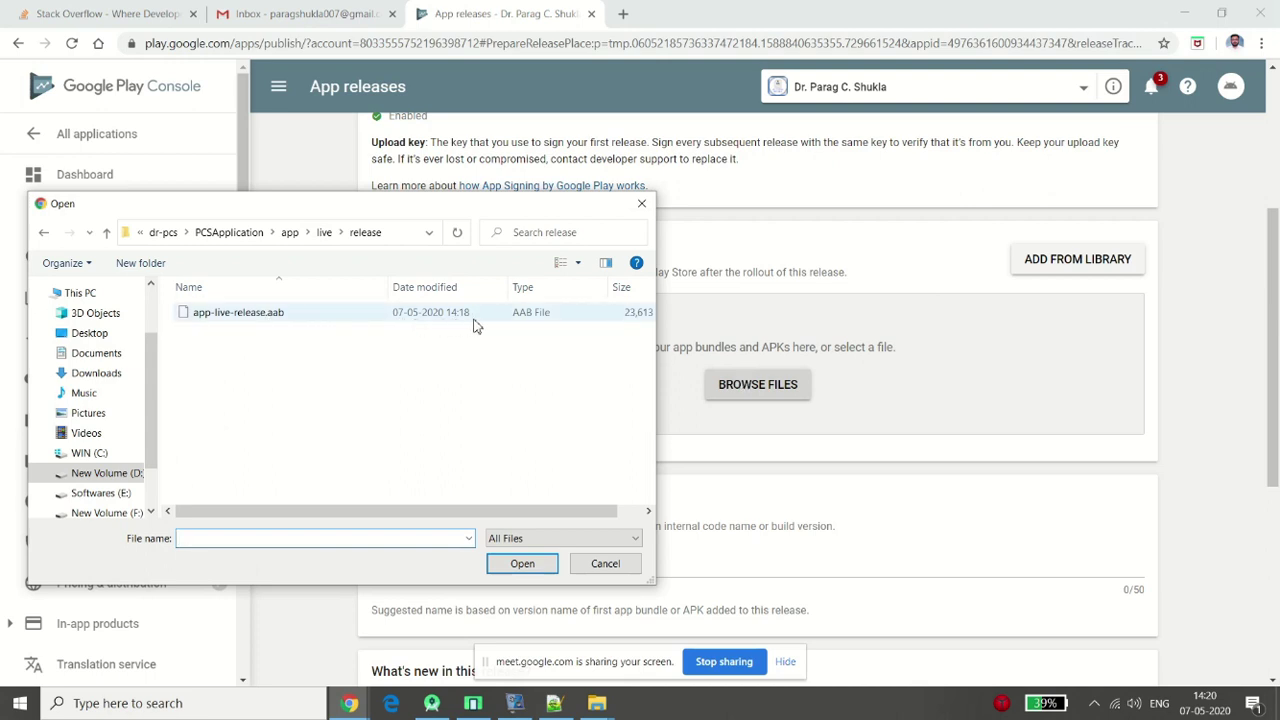
pyautogui.doubleClick(224, 316)
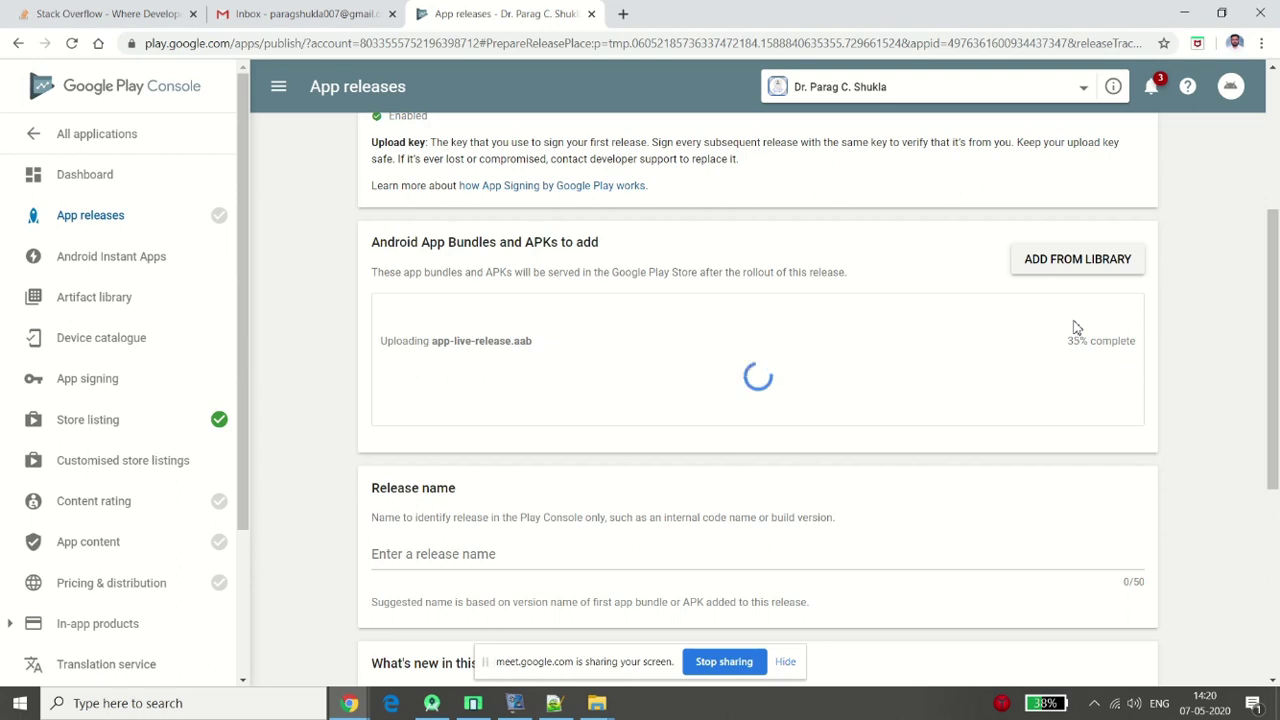
# Name the release 'First Version'
pyautogui.scroll(-2, 1276, 293)
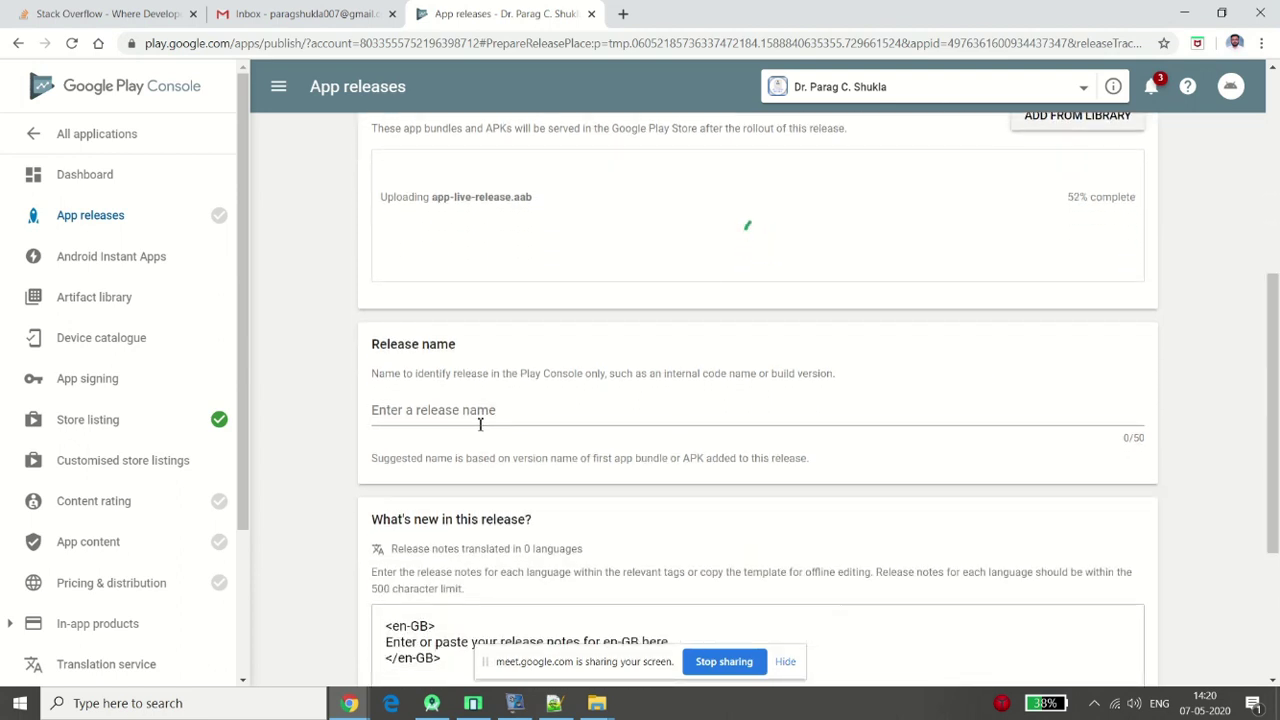
pyautogui.click(480, 423)
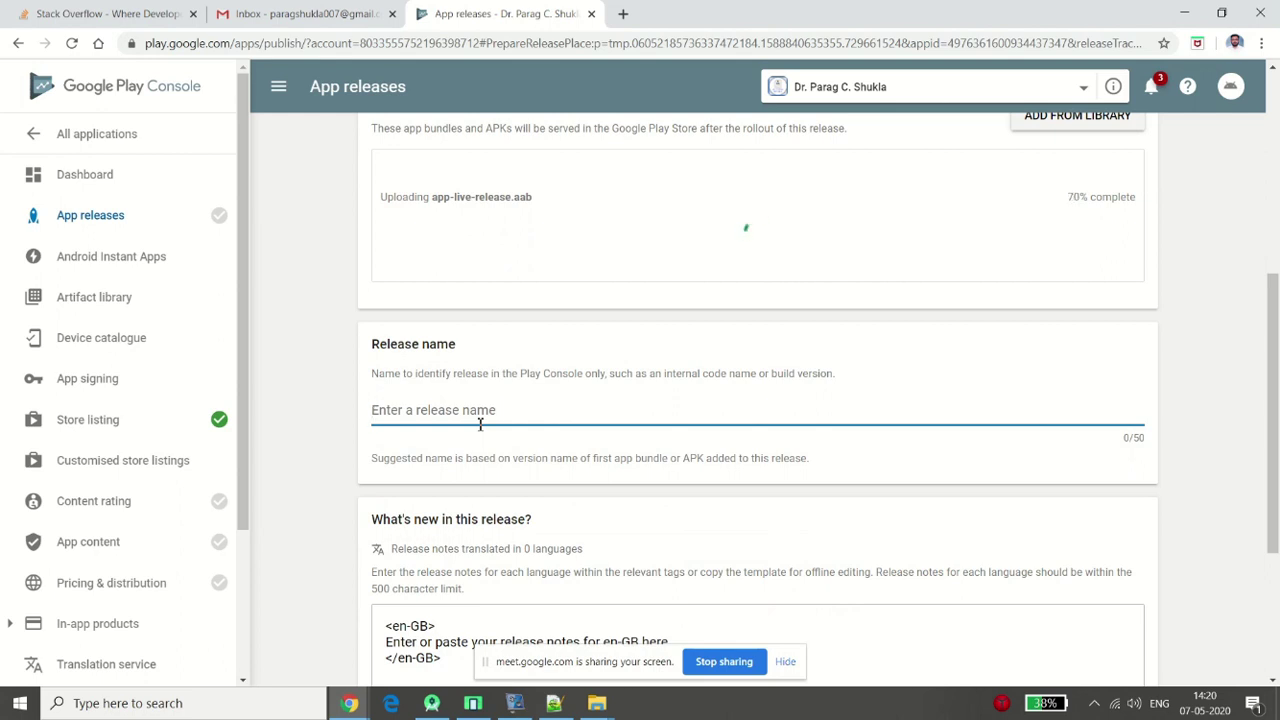
pyautogui.write('F')
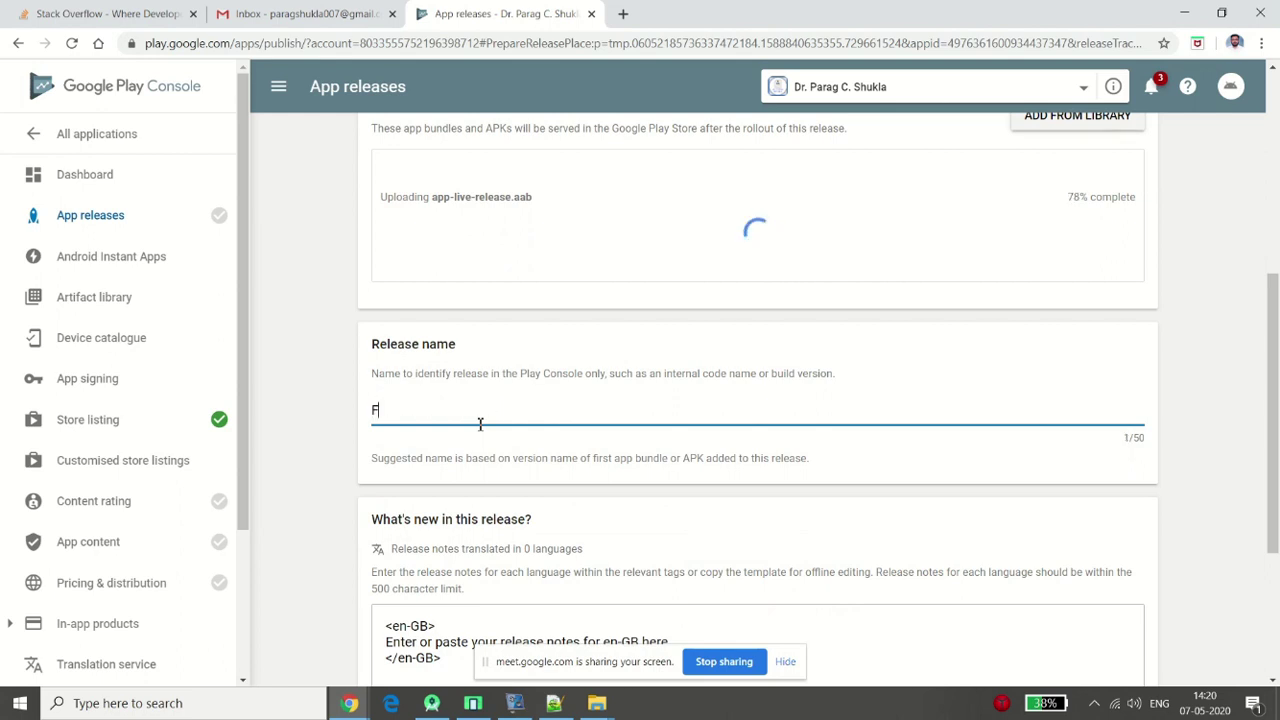
pyautogui.write('irst Version')
# Check the uploaded bundle (version code 1) and save the release draft
pyautogui.scroll(-2, 1276, 380)
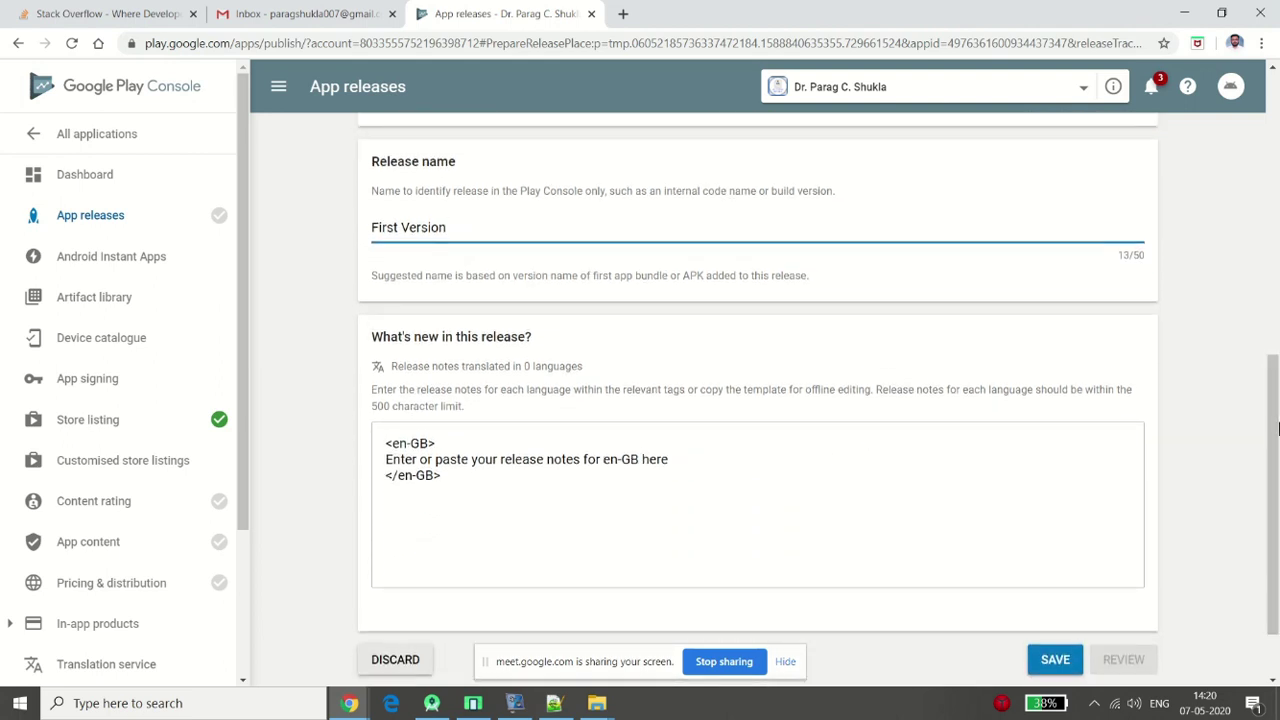
pyautogui.moveTo(1276, 428); pyautogui.dragTo(1276, 340)
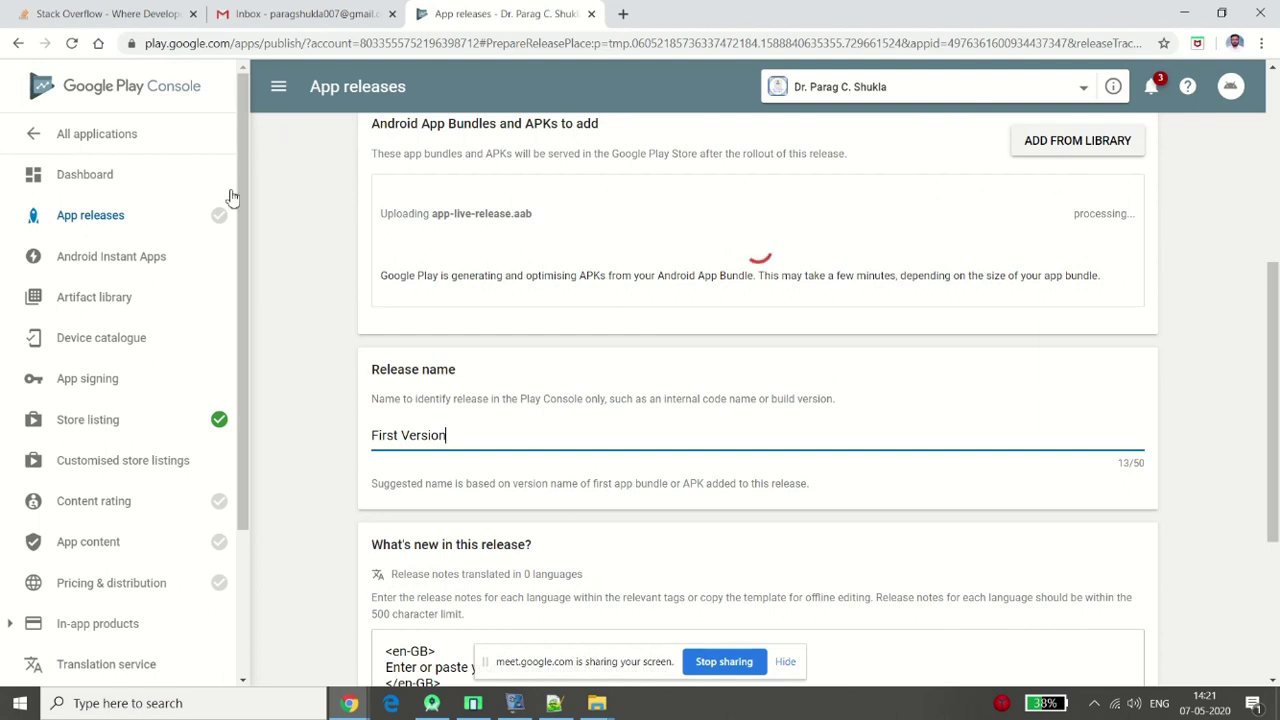
pyautogui.moveTo(223, 227)
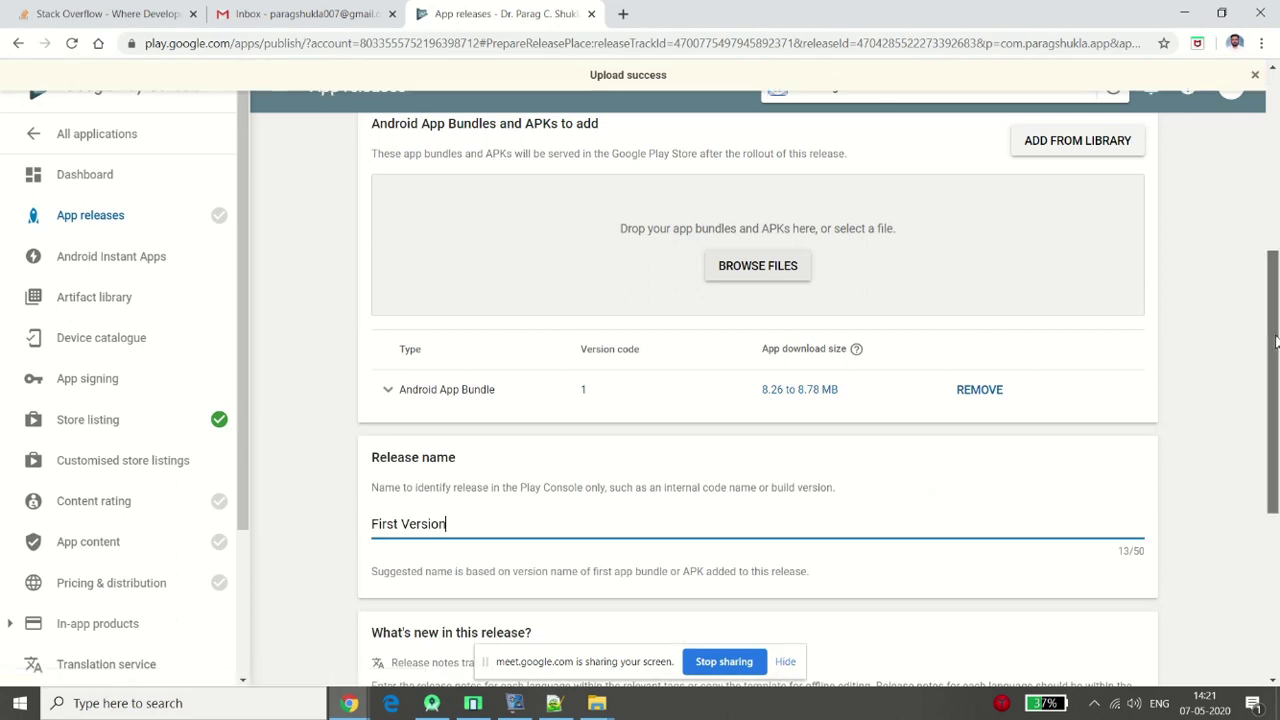
pyautogui.moveTo(1275, 341); pyautogui.dragTo(1275, 501)
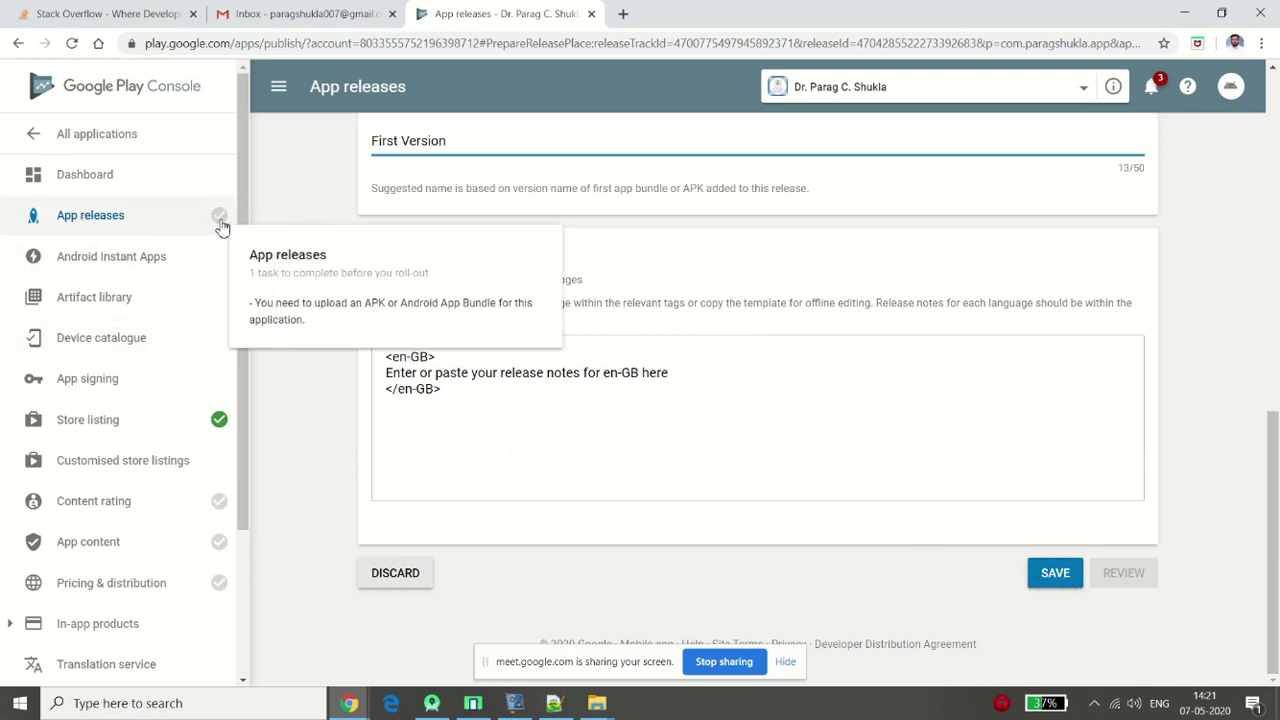
pyautogui.click(1055, 573)
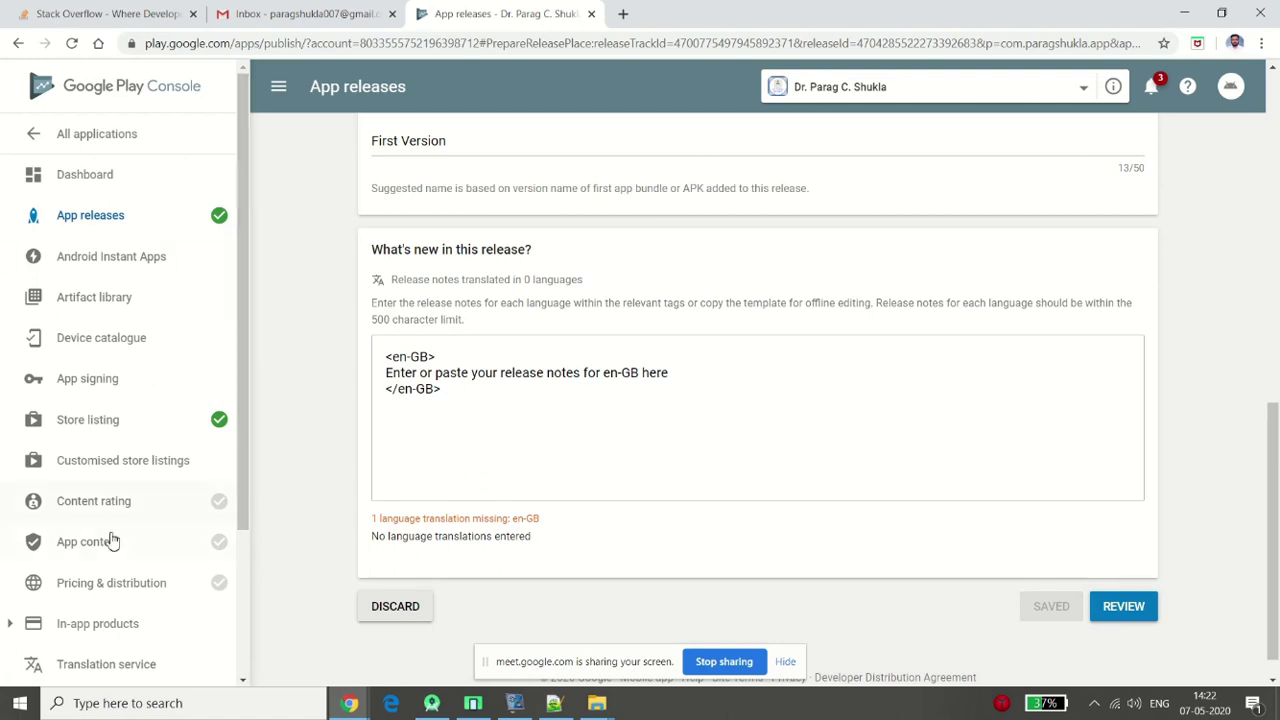
# Start the Content rating questionnaire and enter the developer's contact e-mail address, then confirm it
pyautogui.click(136, 514)
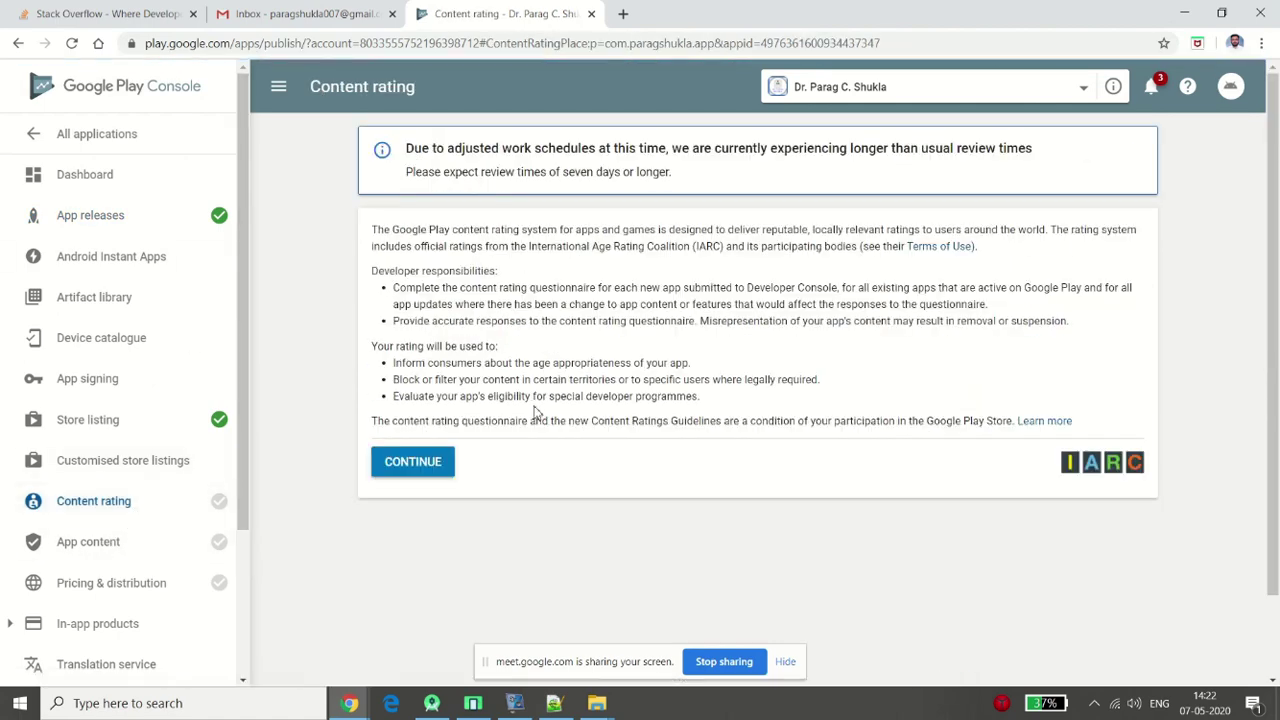
pyautogui.click(414, 463)
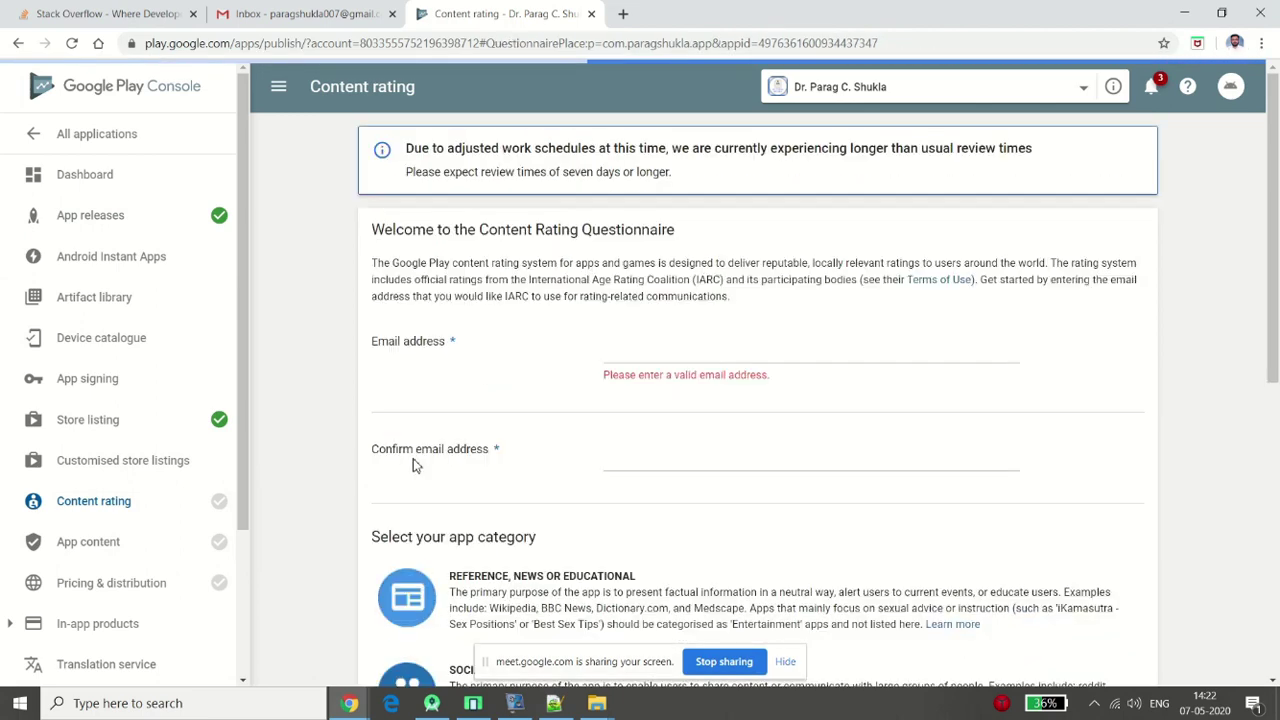
pyautogui.click(772, 348)
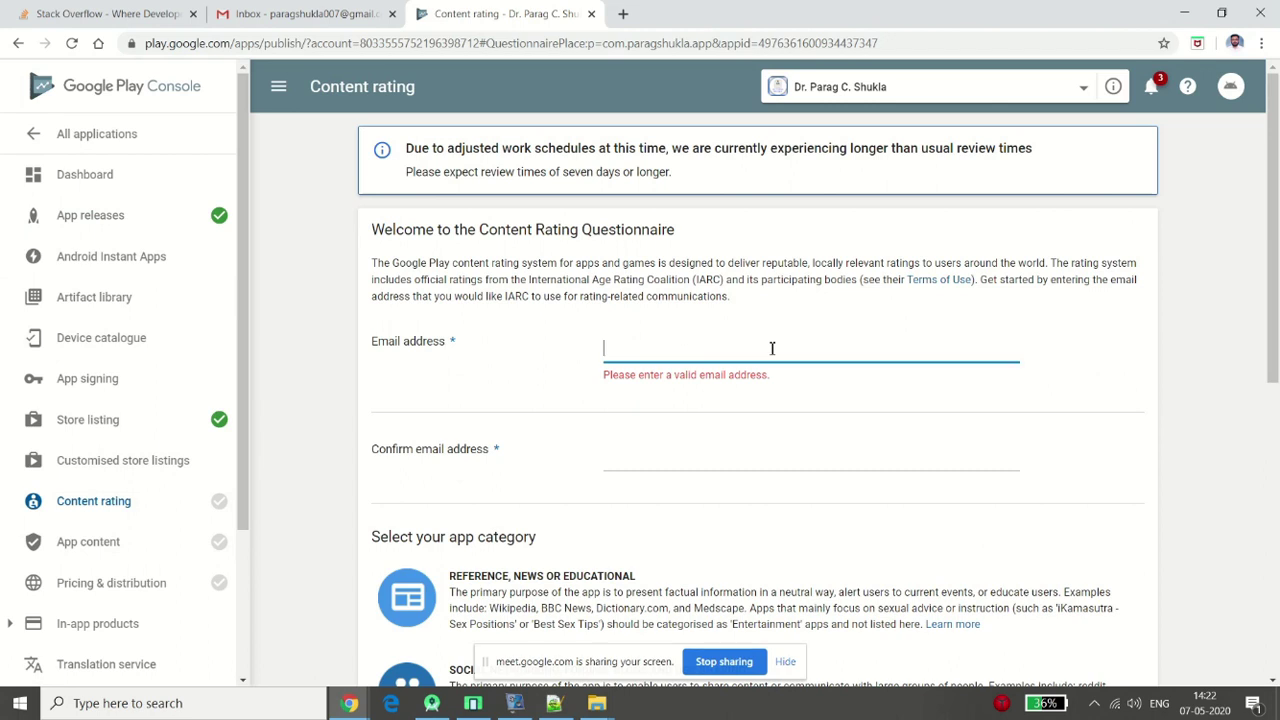
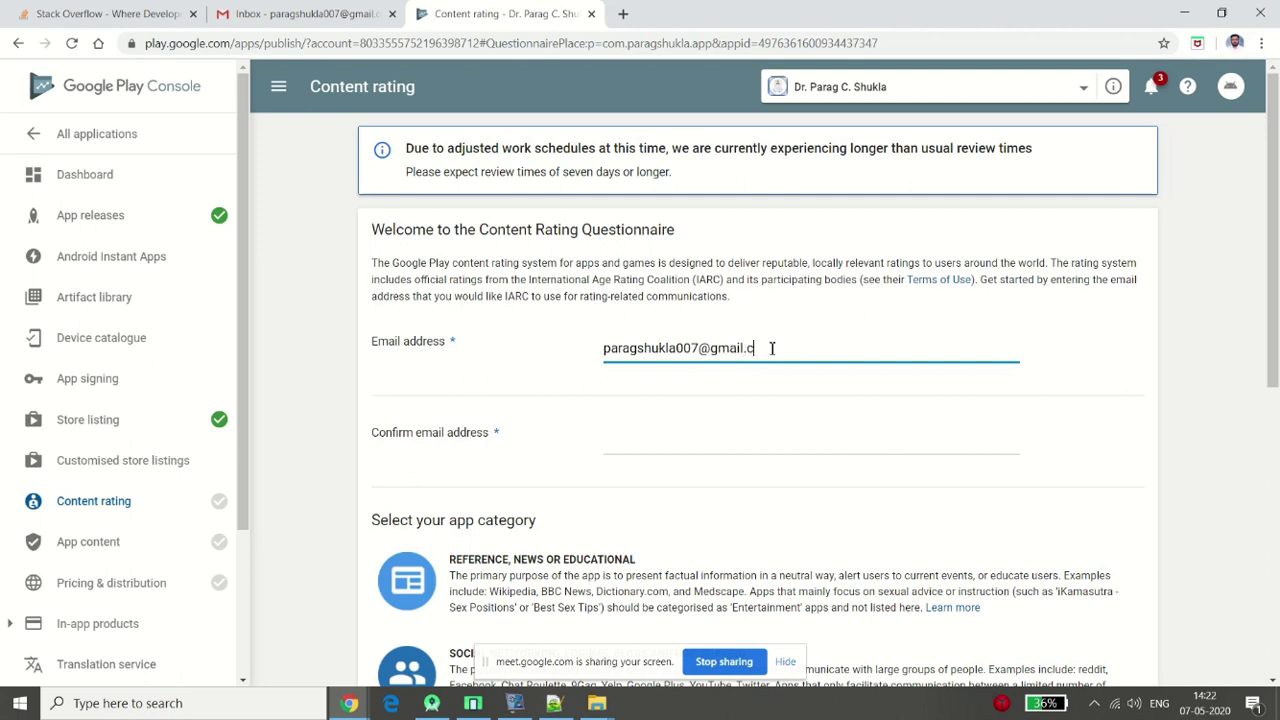
pyautogui.press('Tab')
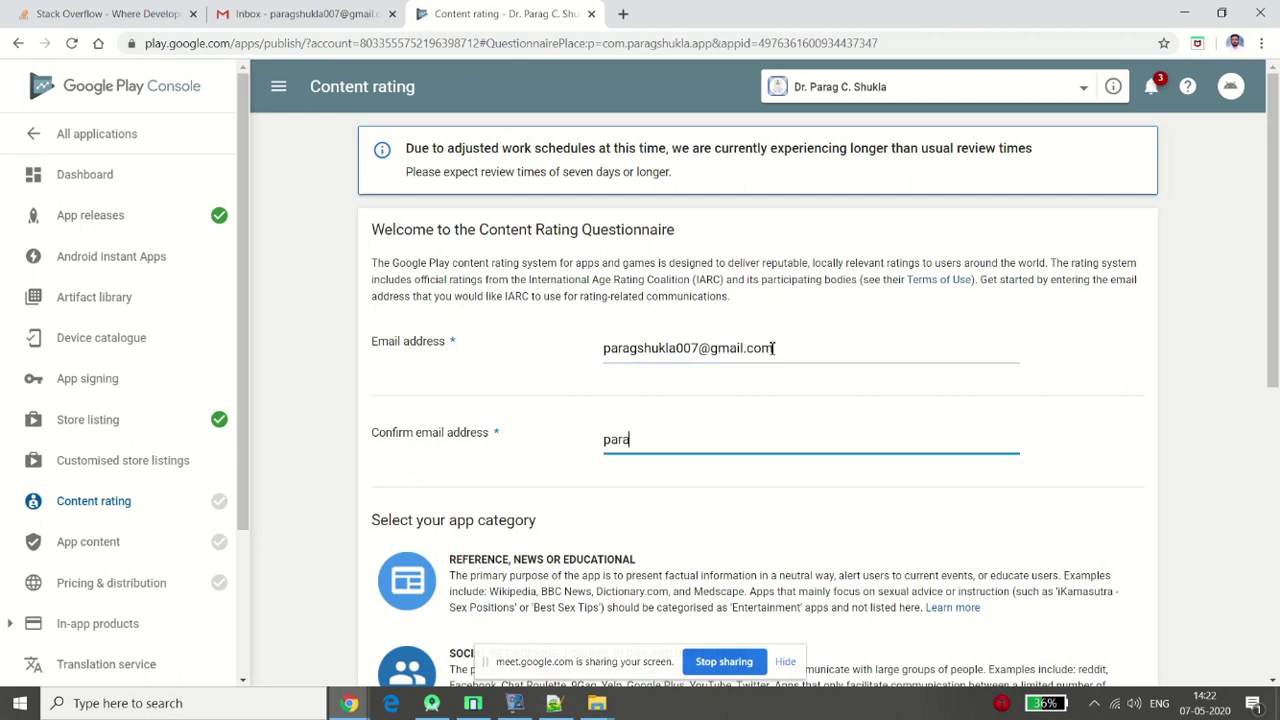
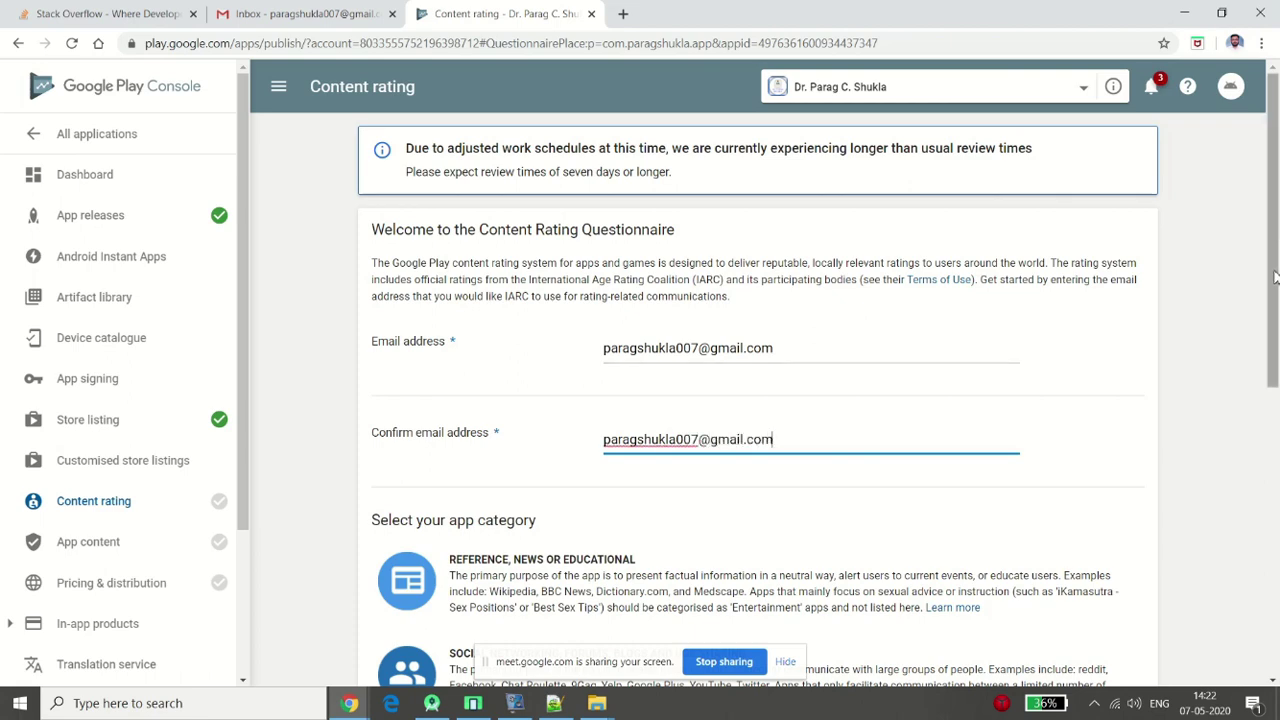
pyautogui.moveTo(1277, 280); pyautogui.dragTo(1277, 440)
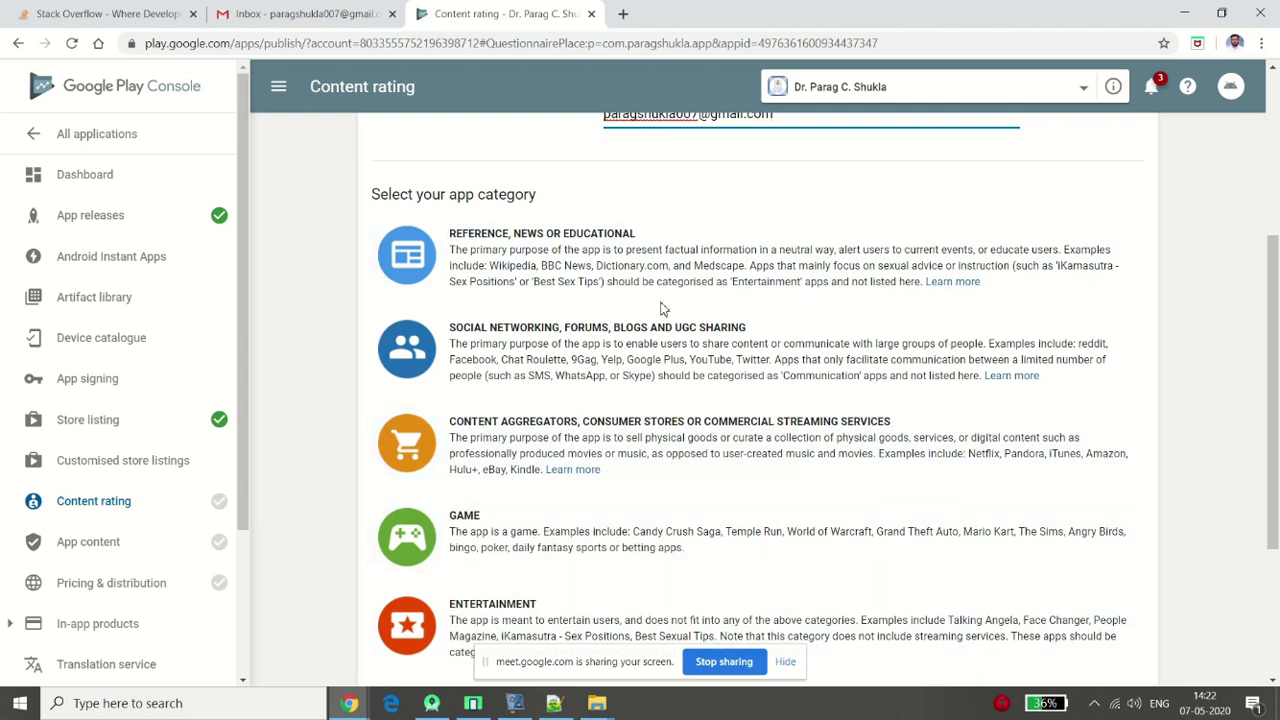
# Pick the Reference, News or Educational category and answer No to violence, sexual, language and drug questions
pyautogui.click(541, 257)
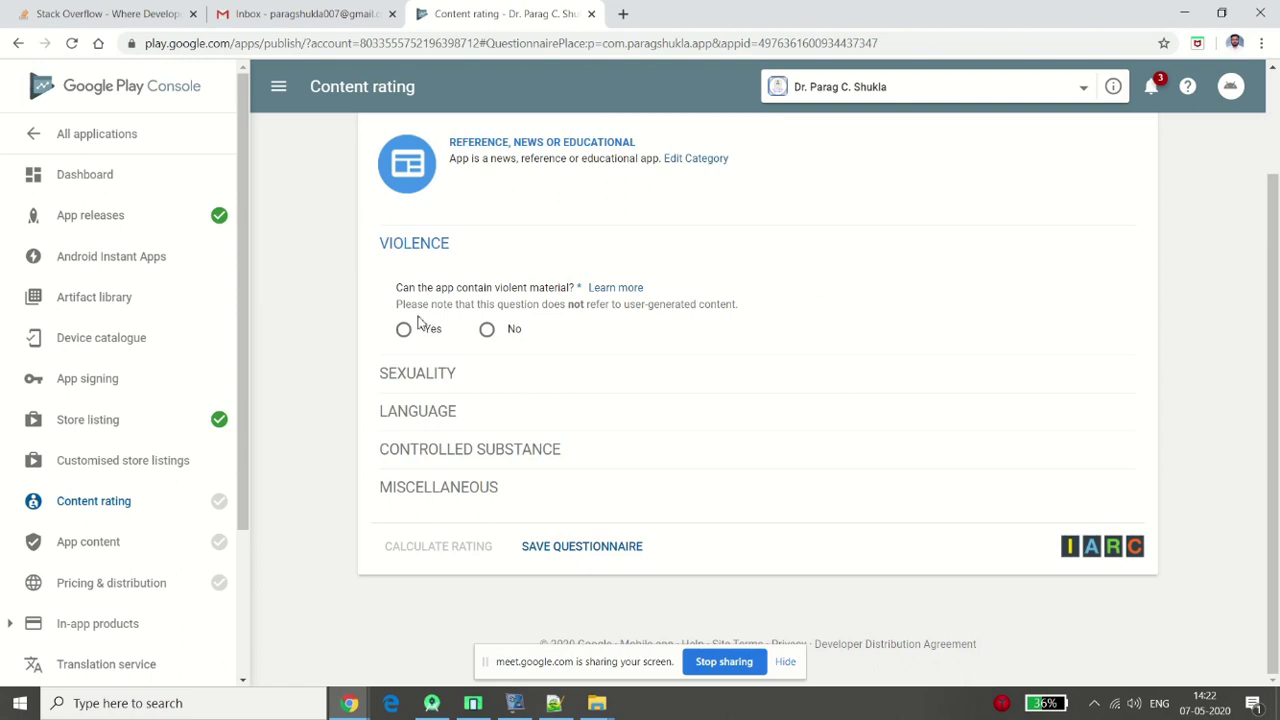
pyautogui.click(490, 337)
pyautogui.click(489, 367)
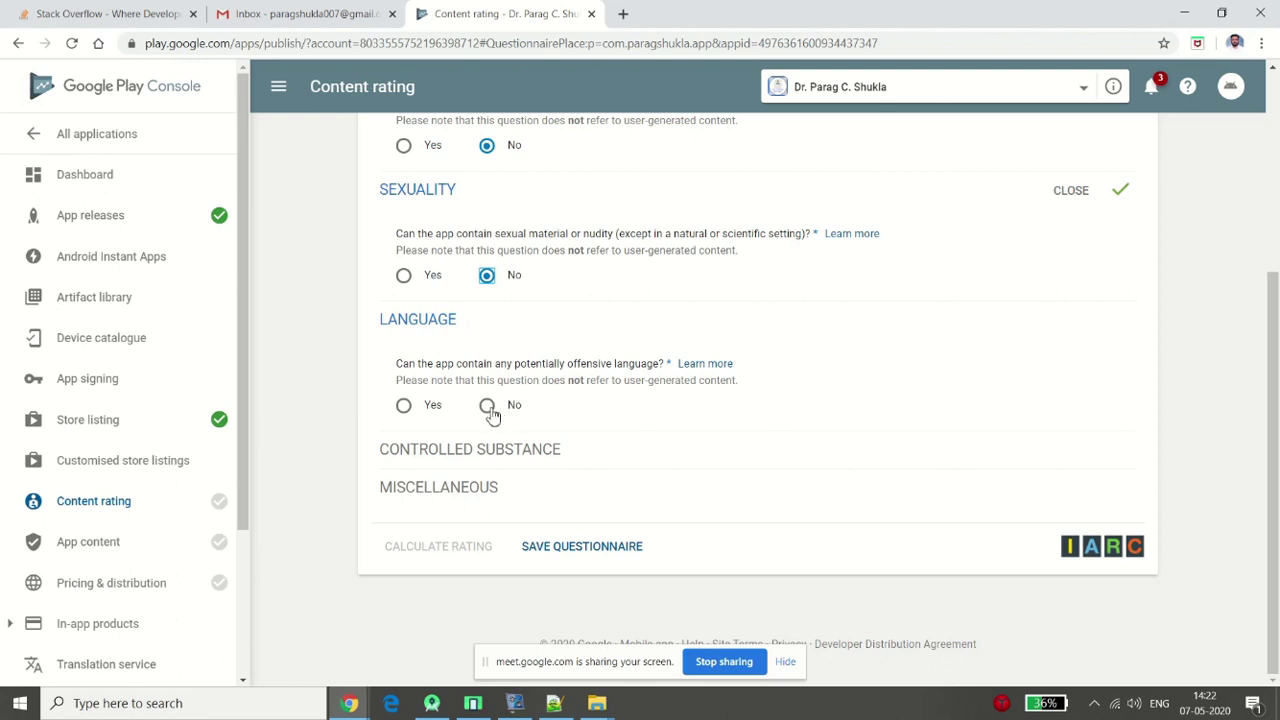
pyautogui.click(488, 407)
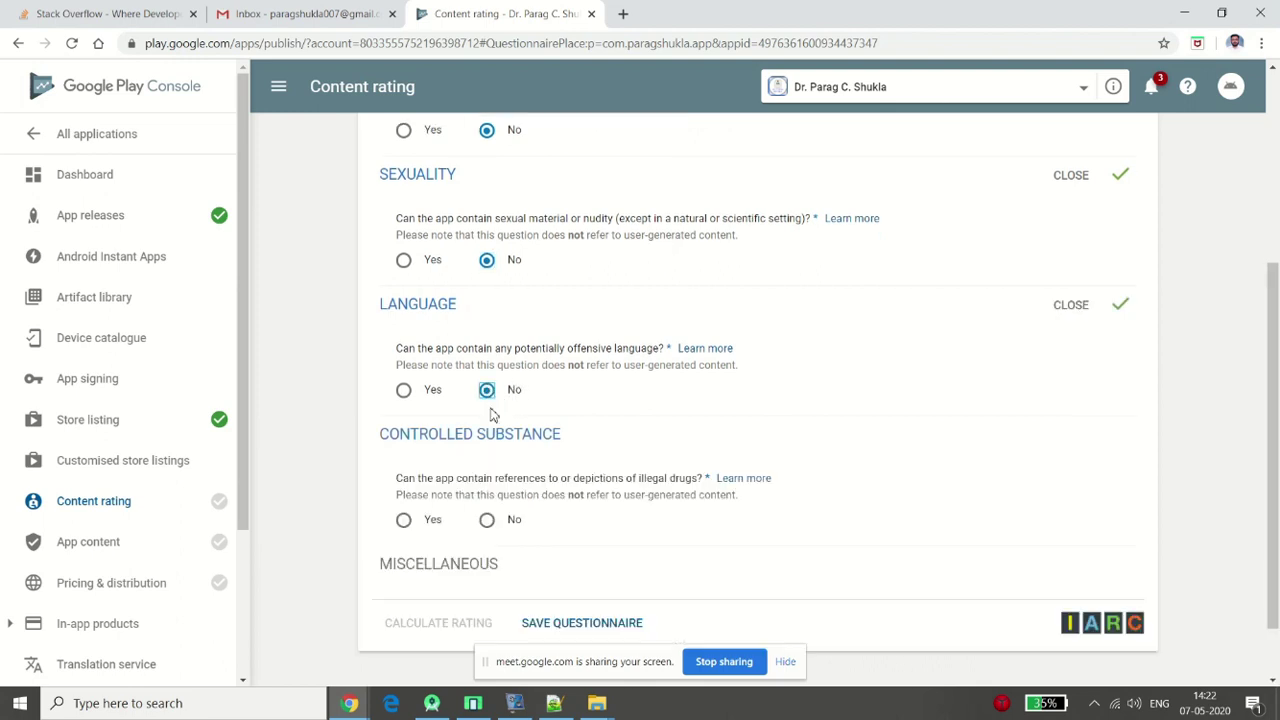
pyautogui.click(486, 524)
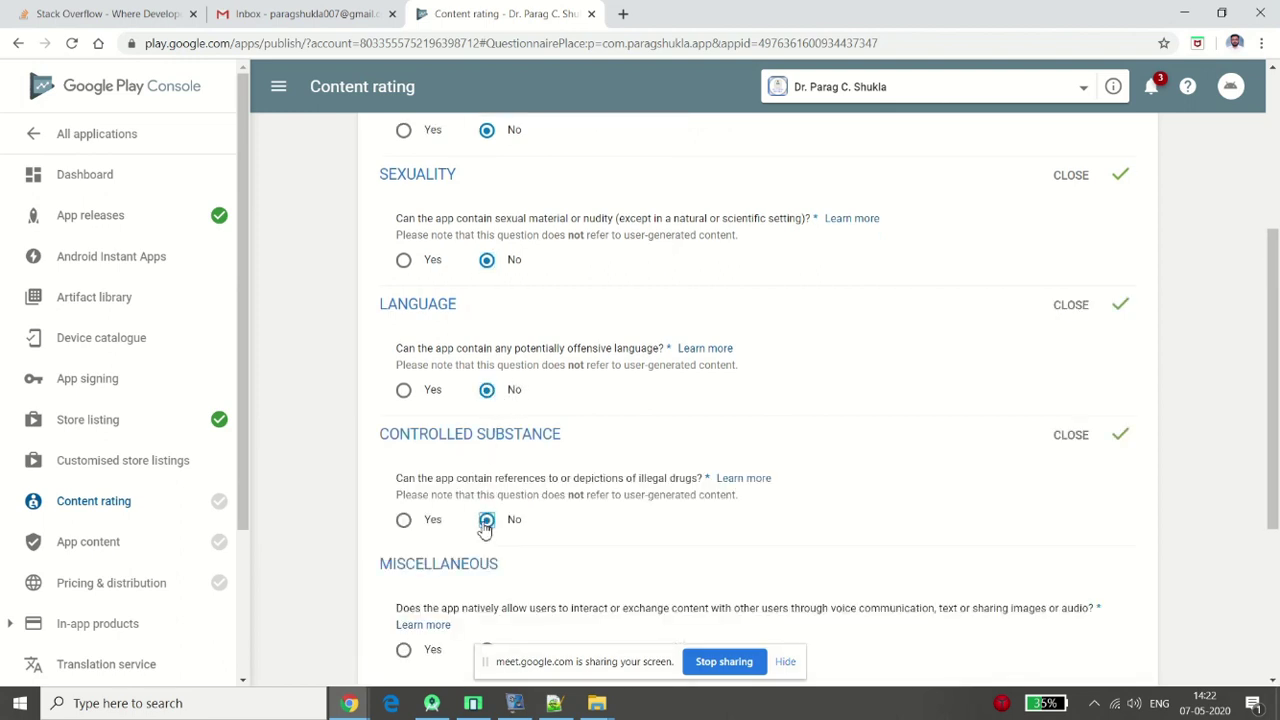
# Answer No to content exchange, location sharing and digital purchases, then save the questionnaire
pyautogui.moveTo(1277, 373); pyautogui.dragTo(1277, 540)
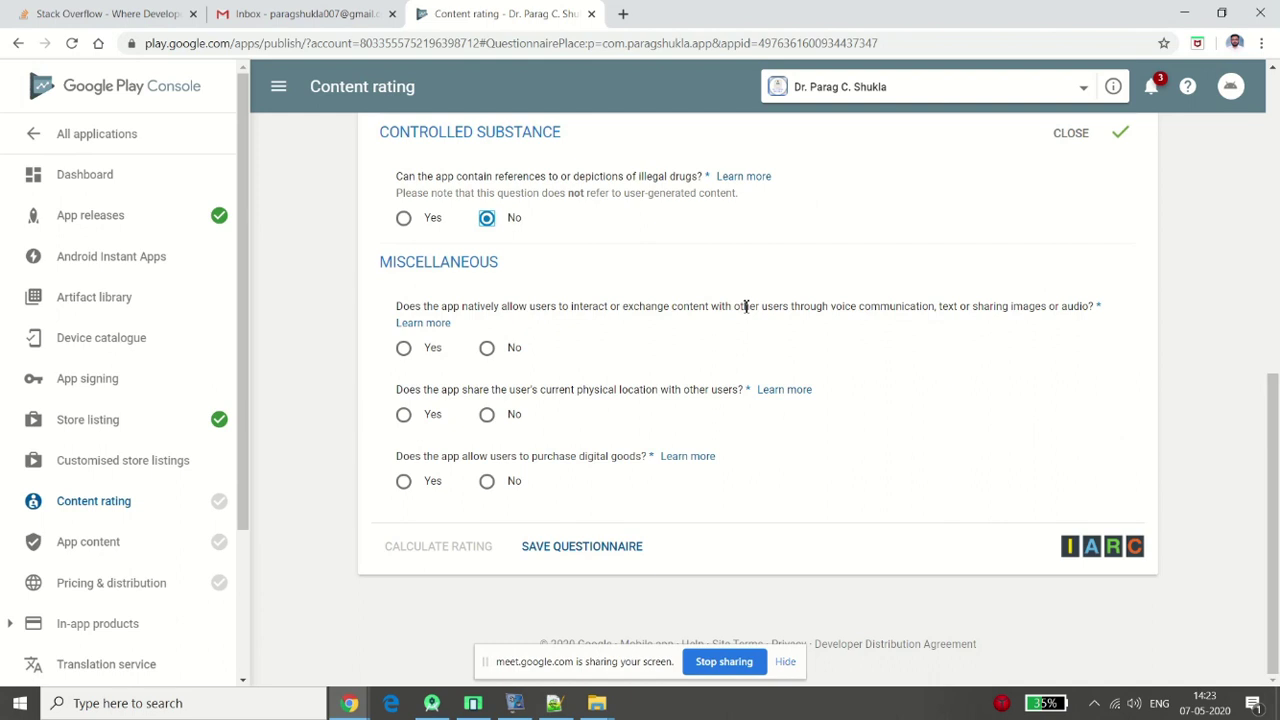
pyautogui.click(486, 350)
pyautogui.click(487, 418)
pyautogui.click(487, 481)
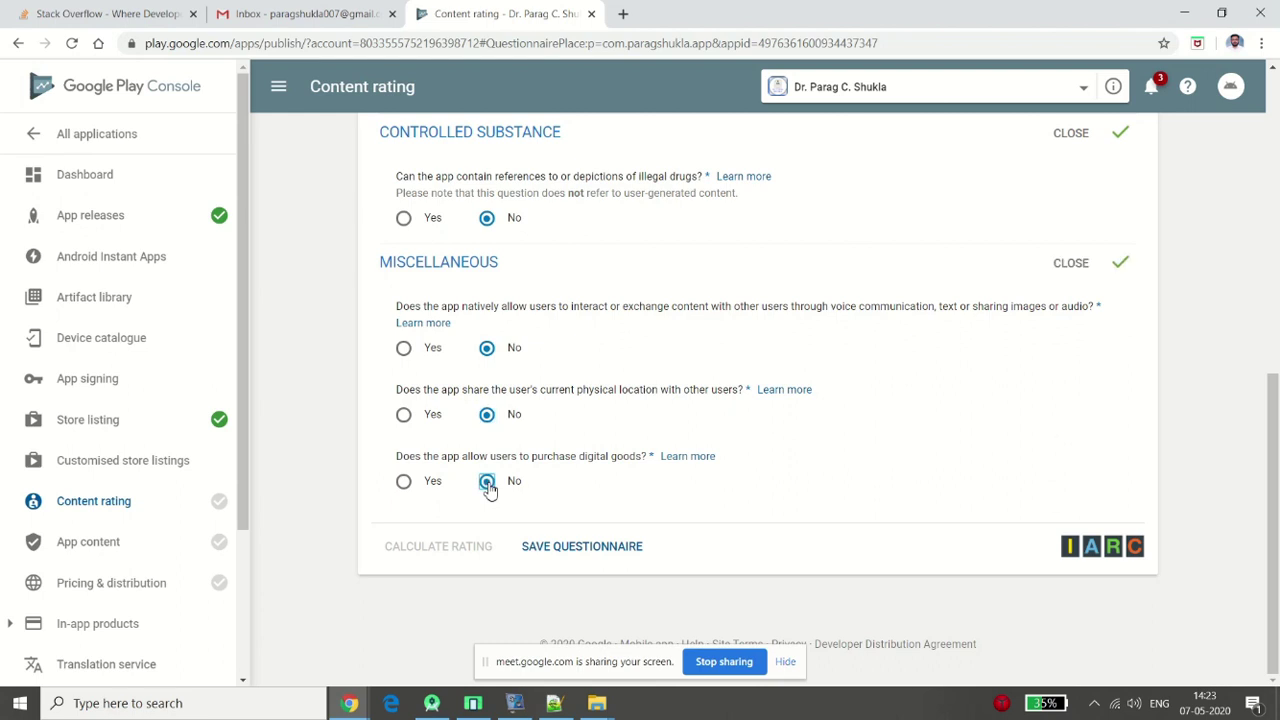
pyautogui.click(613, 548)
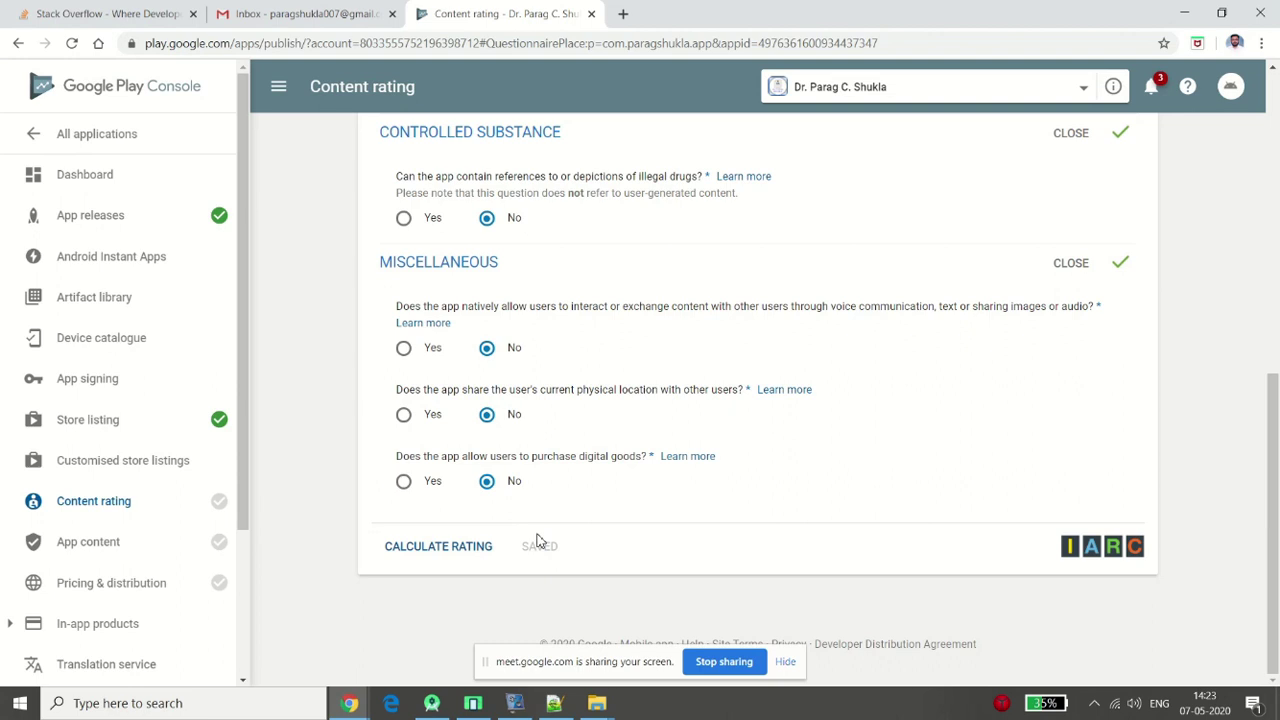
# Calculate and apply the content rating: IARC 3+, USK 0, ESRB Everyone
pyautogui.click(445, 556)
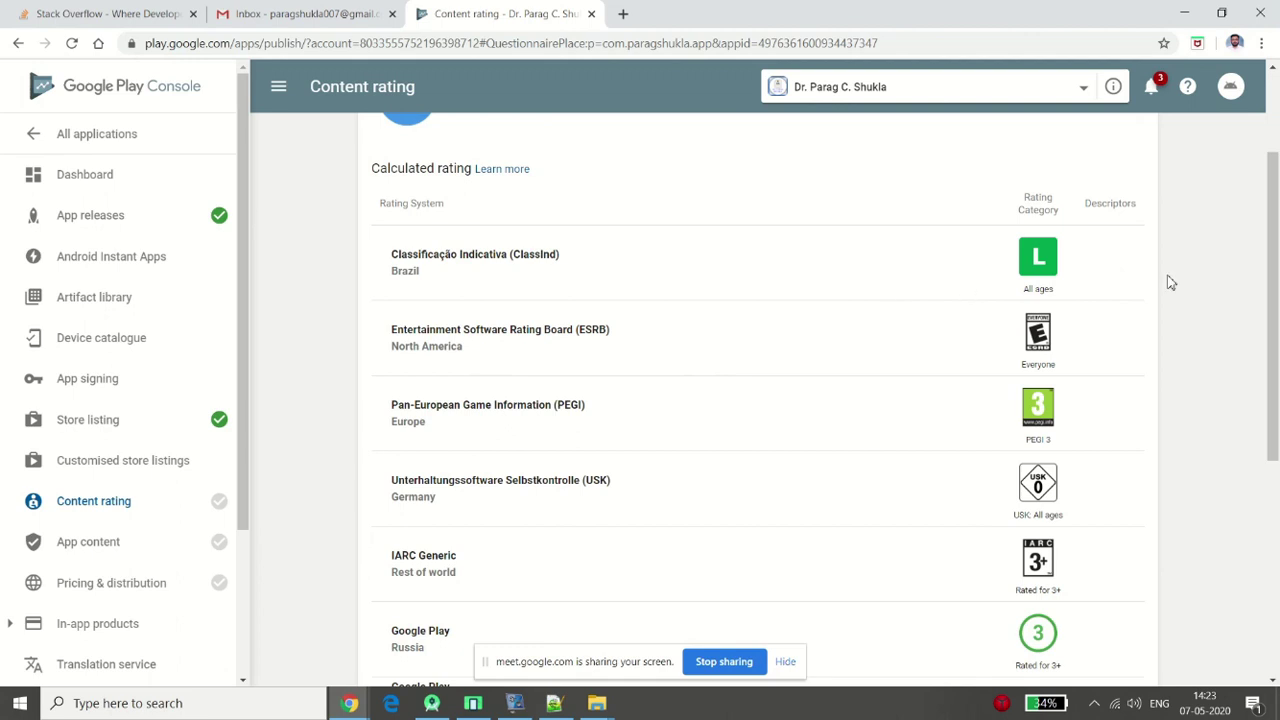
pyautogui.scroll(-1, 1170, 282)
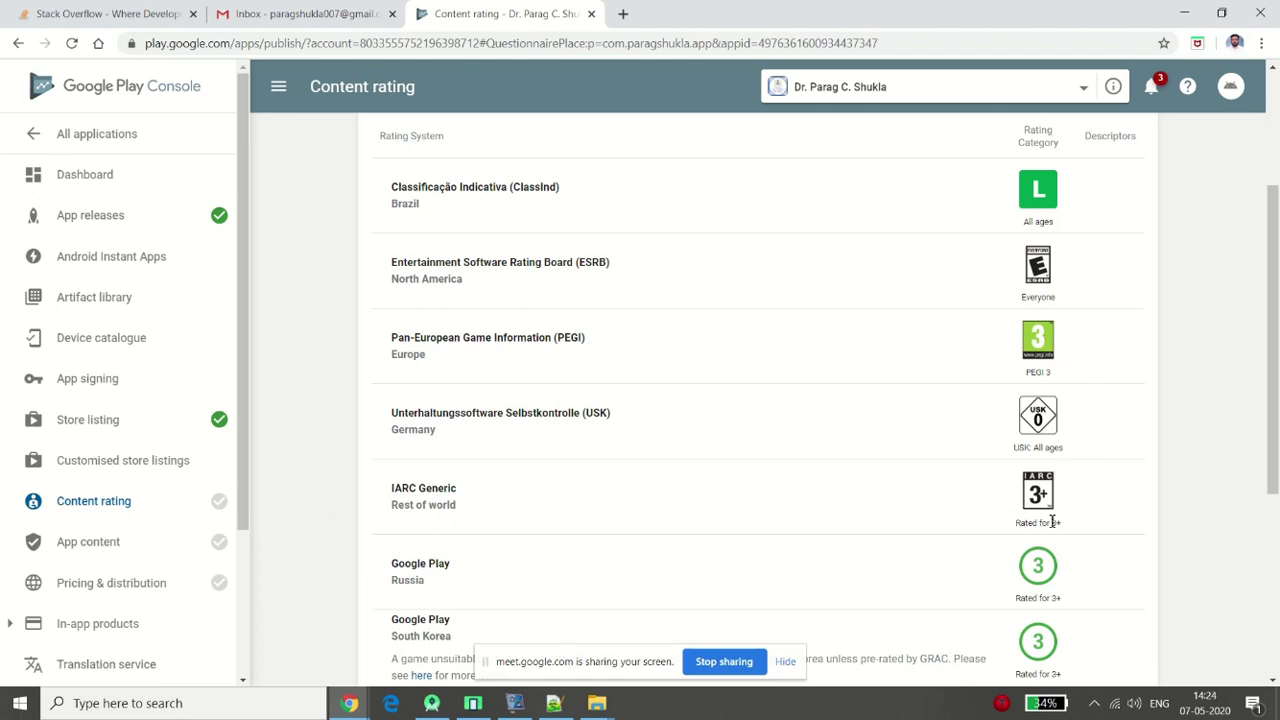
pyautogui.moveTo(1275, 350); pyautogui.dragTo(1277, 517)
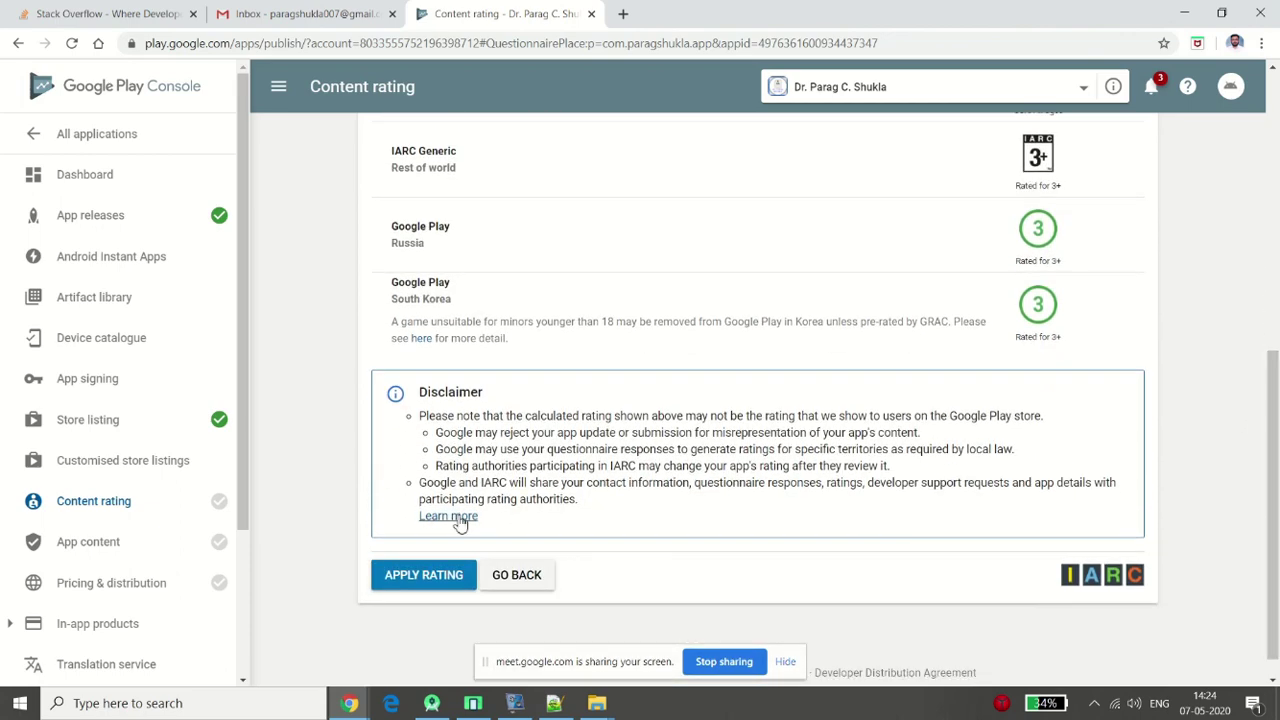
pyautogui.click(414, 574)
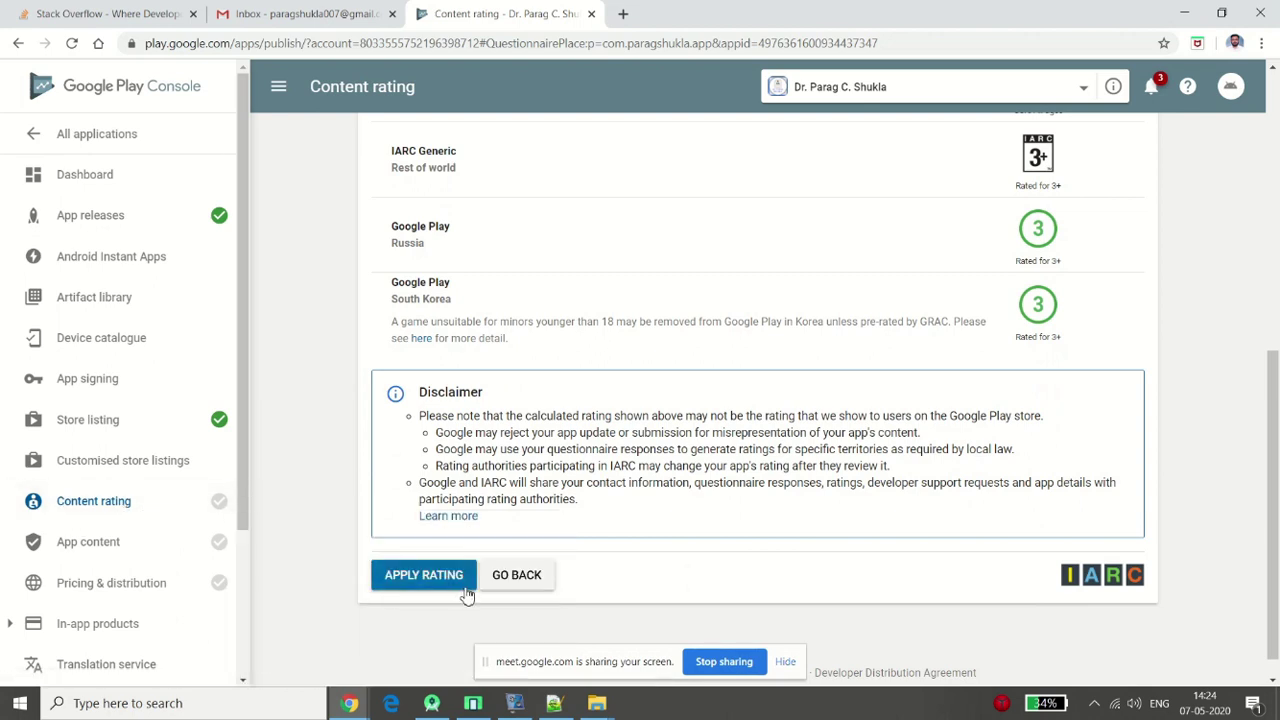
pyautogui.click(428, 578)
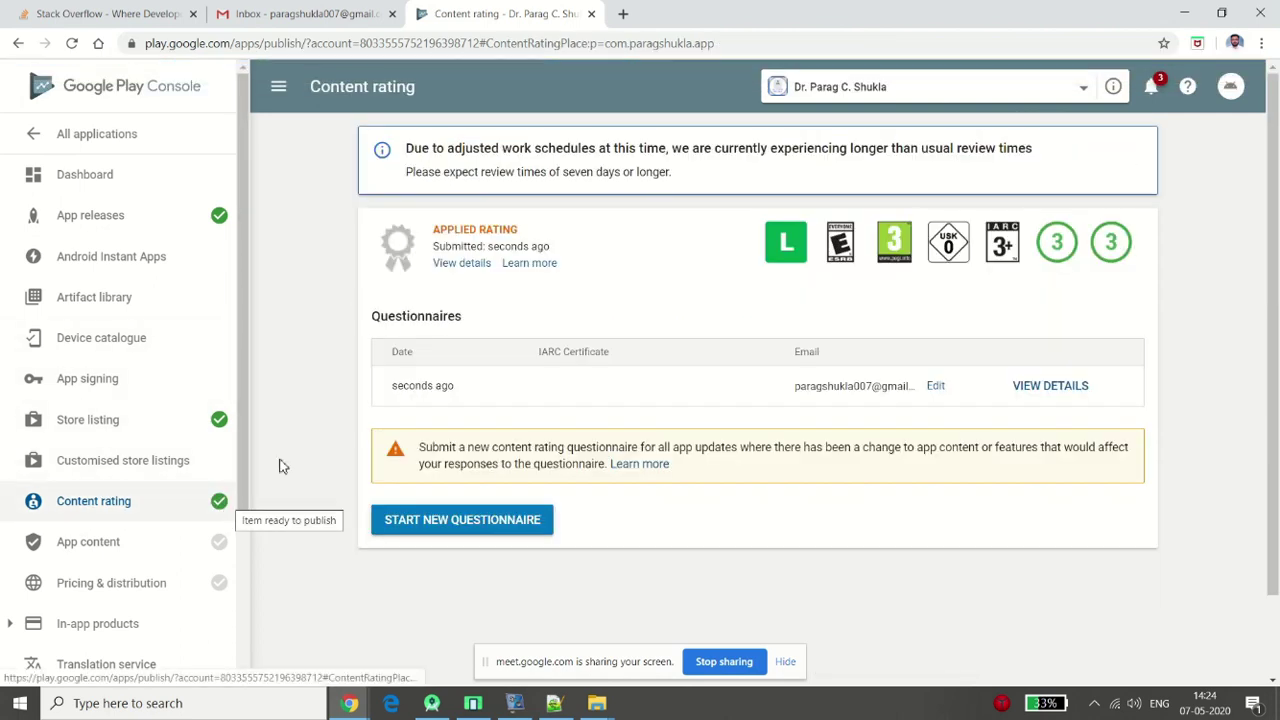
pyautogui.moveTo(243, 340); pyautogui.dragTo(277, 427)
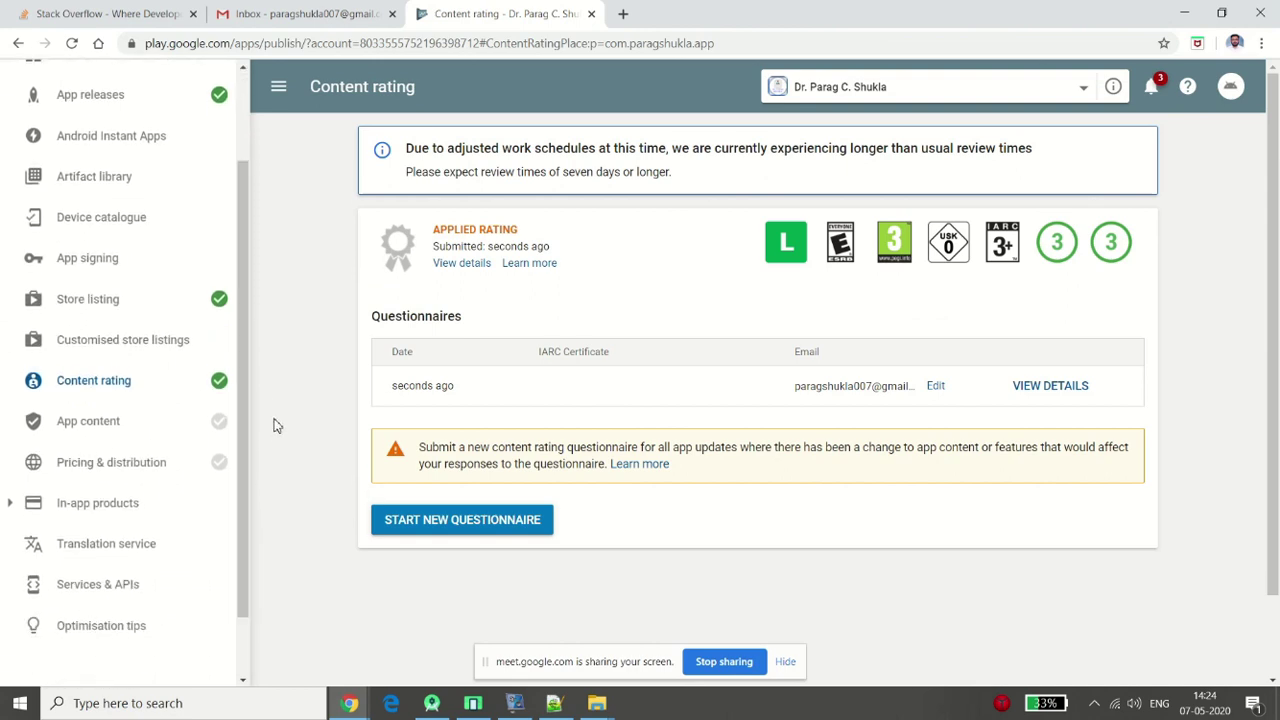
pyautogui.click(123, 432)
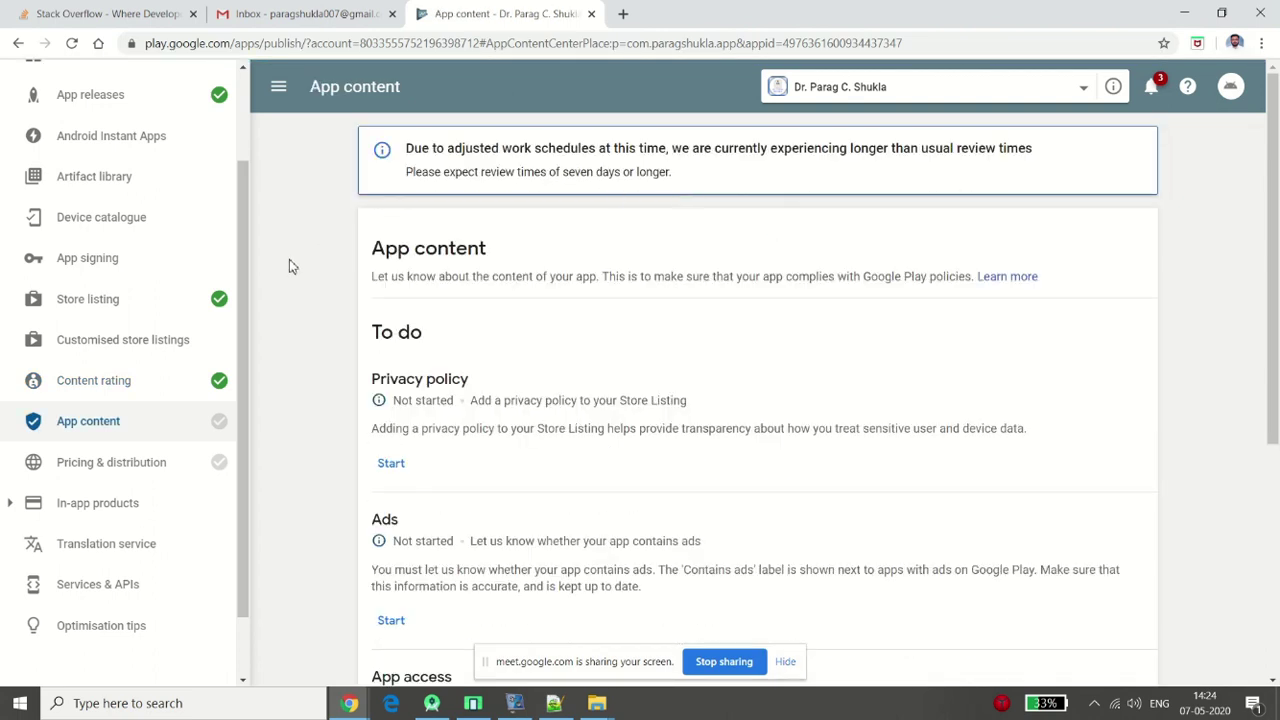
pyautogui.scroll(-1, 289, 266)
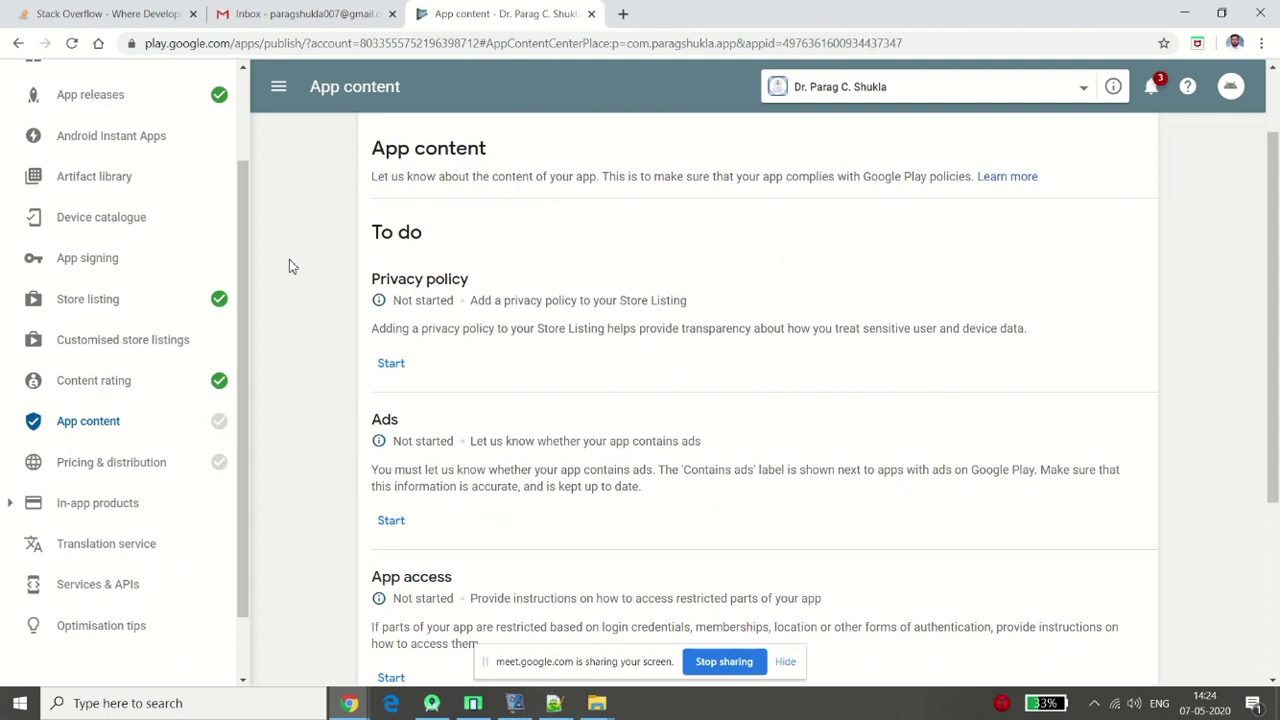
pyautogui.scroll(-1, 289, 266)
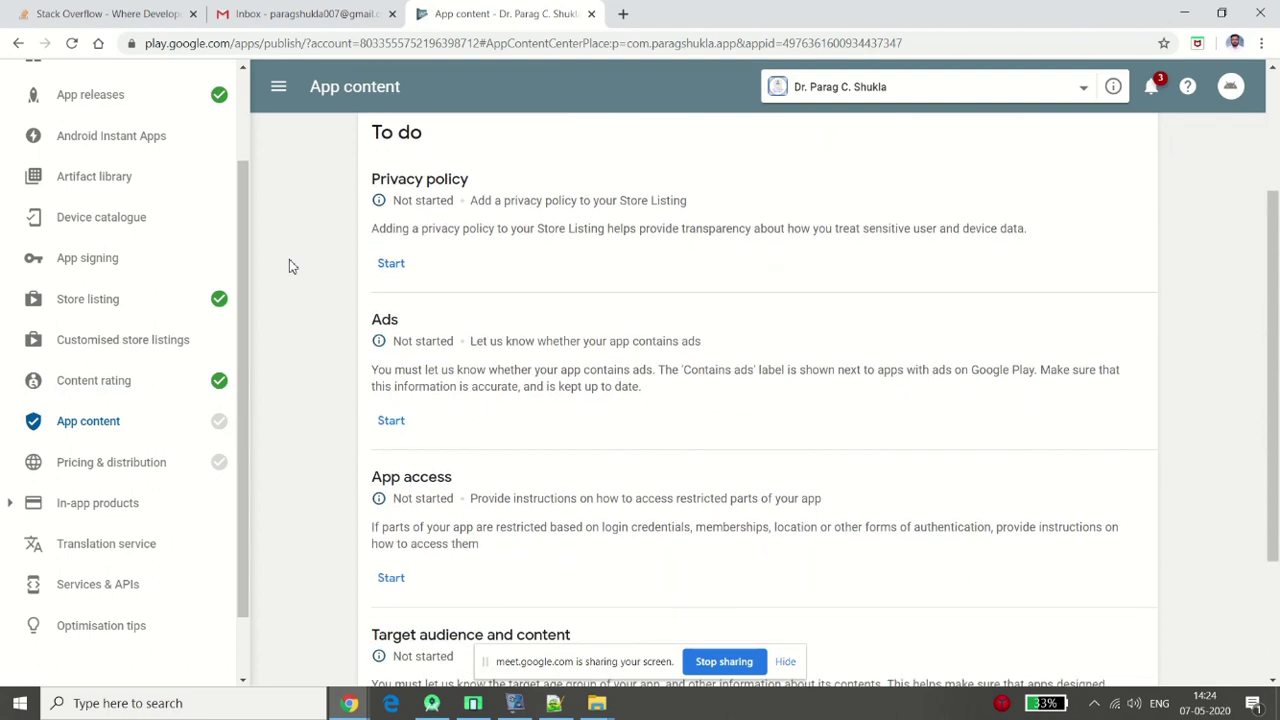
pyautogui.scroll(-2, 289, 266)
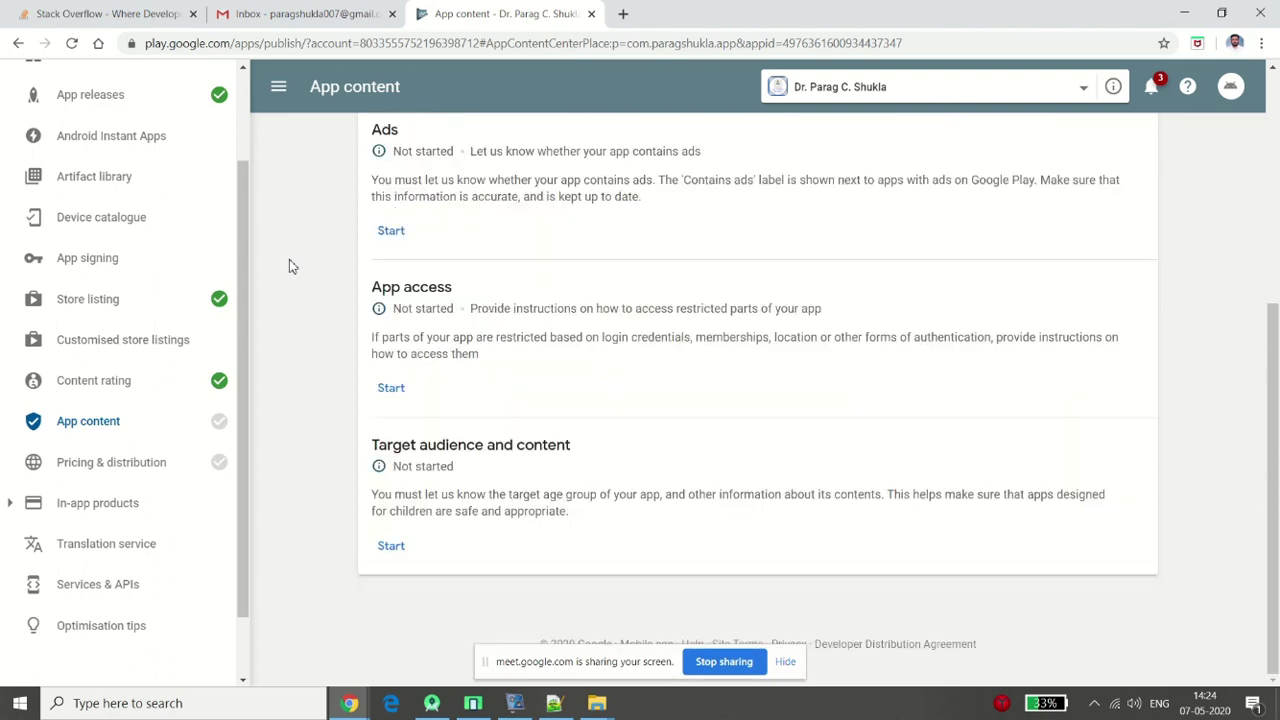
pyautogui.scroll(3, 289, 266)
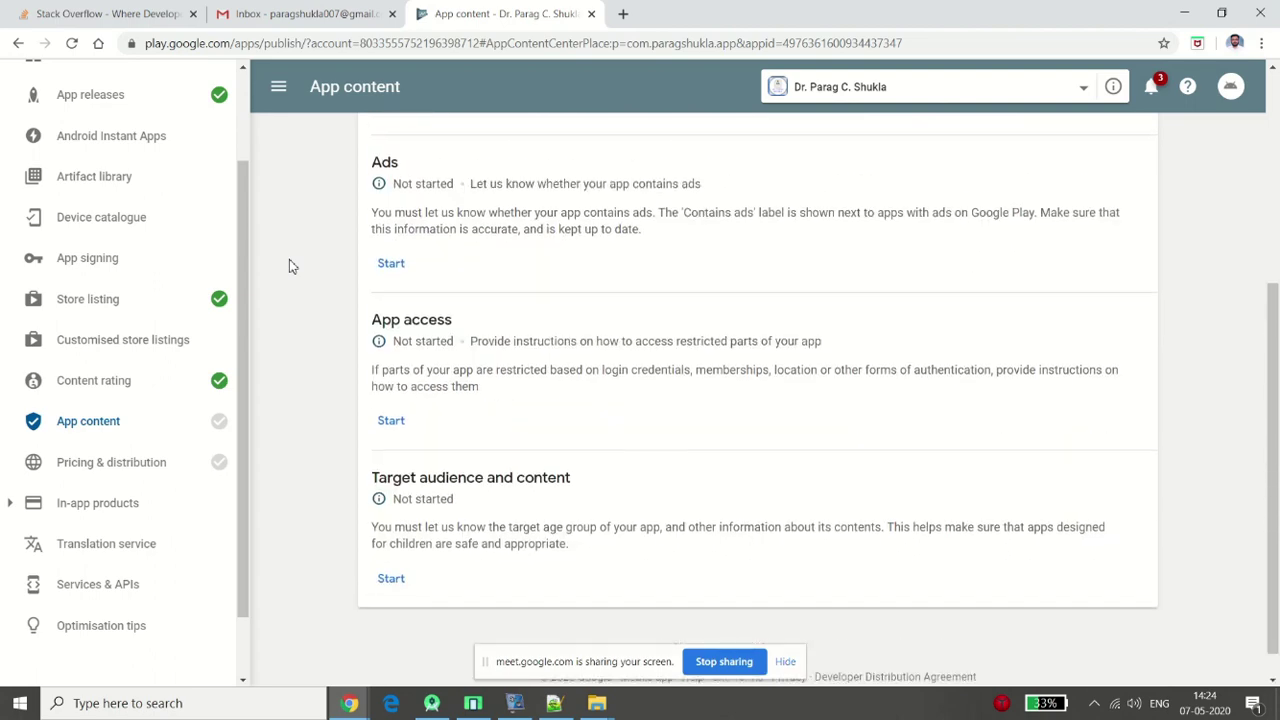
pyautogui.scroll(1, 289, 266)
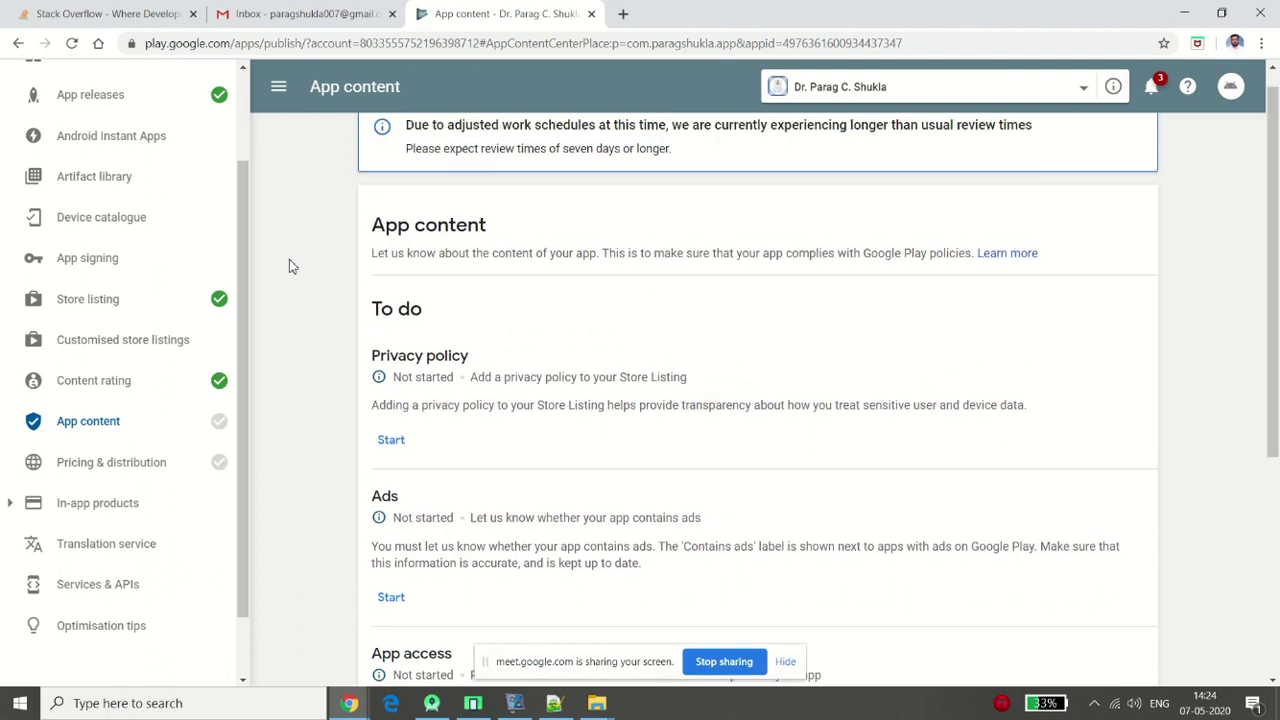
pyautogui.scroll(-1, 289, 266)
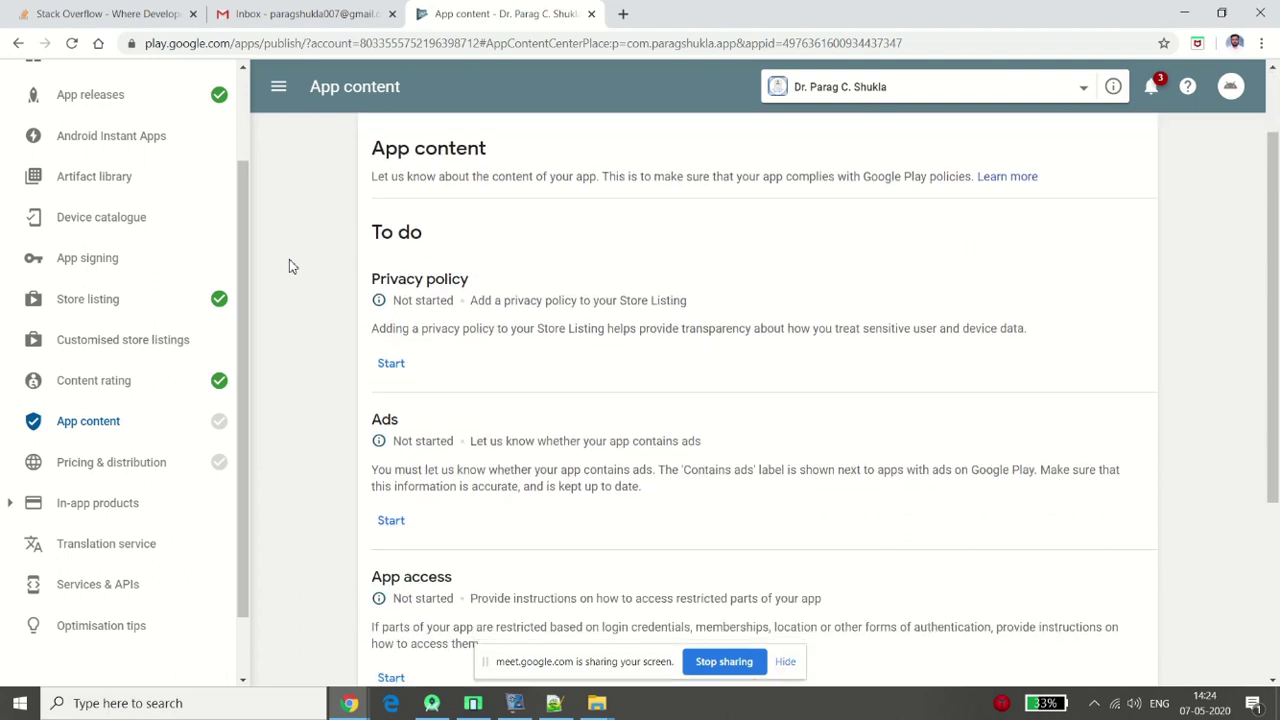
pyautogui.click(391, 364)
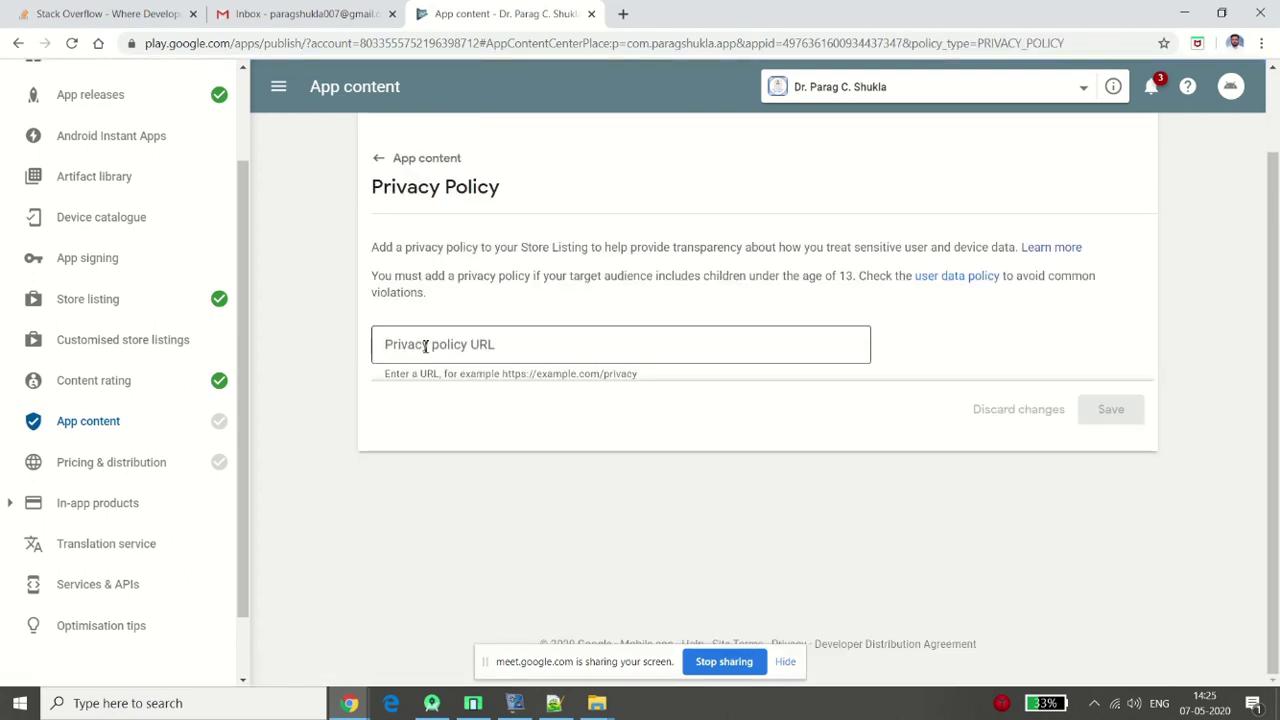
# Select the Privacy policy URL field and open a new browser tab
pyautogui.click(508, 371)
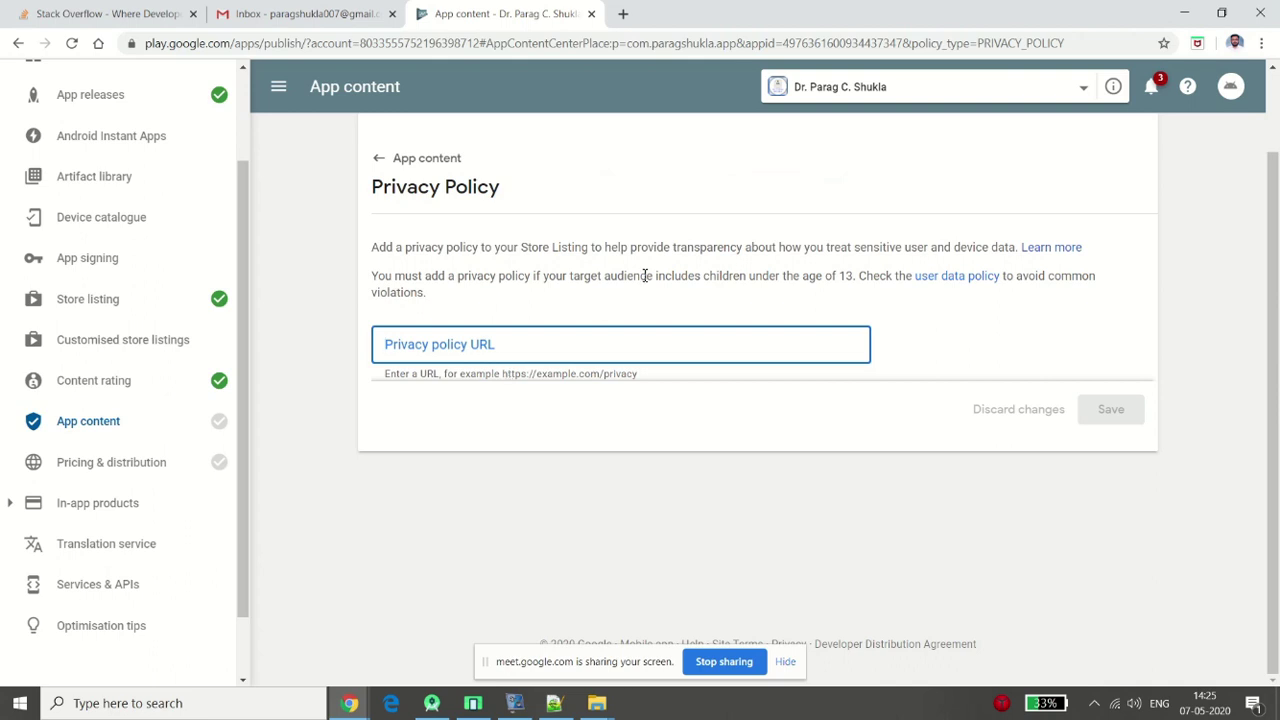
pyautogui.click(623, 13)
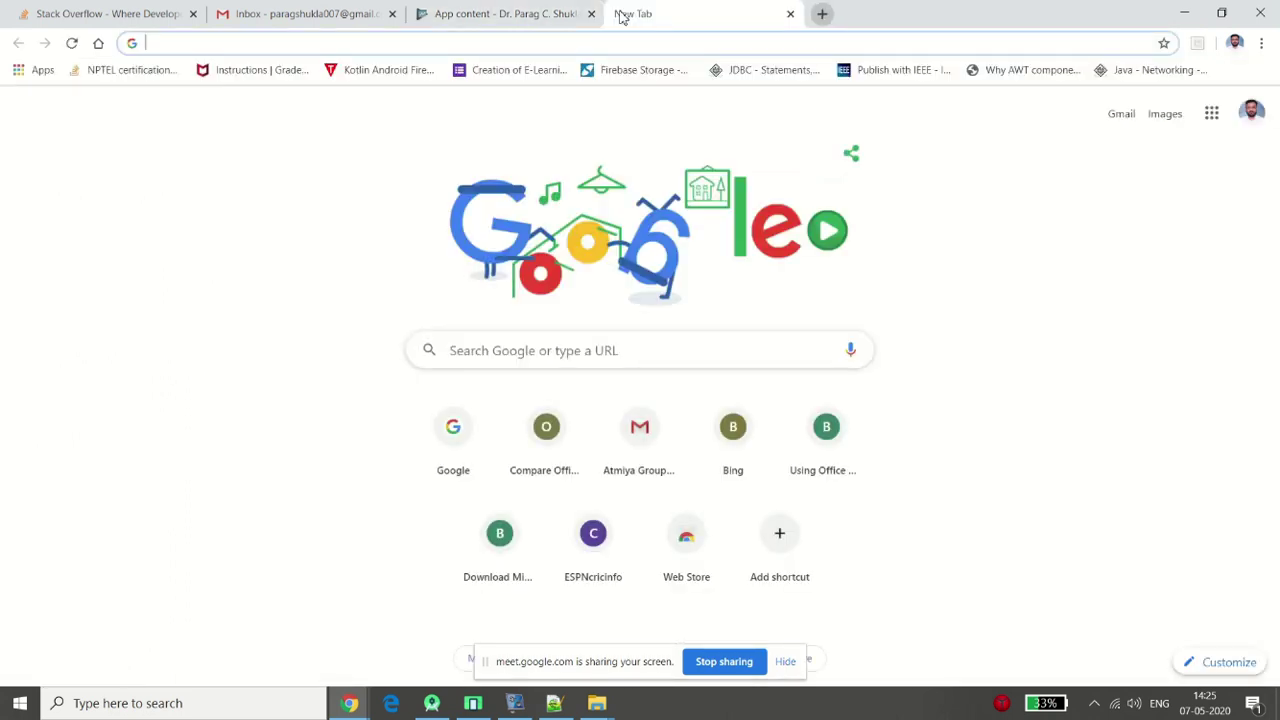
# Search Google for 'blogger' and open the developer's Blogger profile result
pyautogui.write('p')
pyautogui.press('BackSpace')
pyautogui.press('BackSpace')
pyautogui.write('gt')
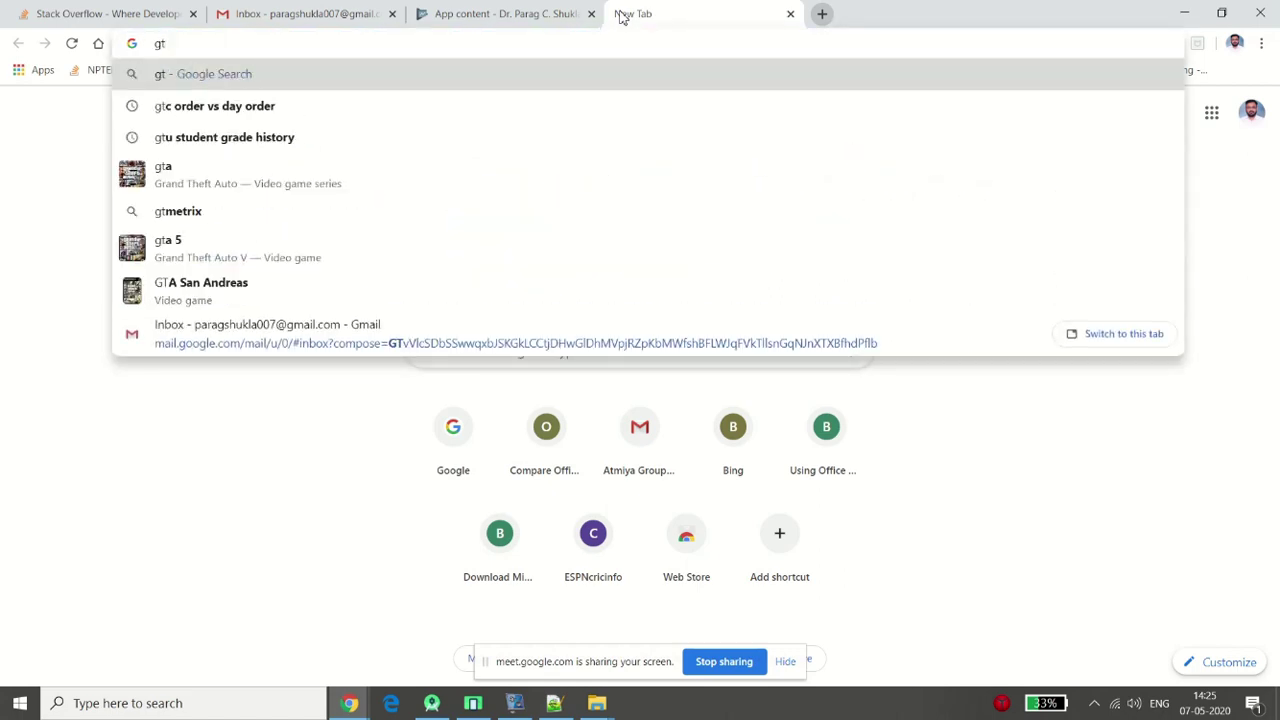
pyautogui.press('BackSpace')
pyautogui.press('BackSpace')
pyautogui.write('blogger')
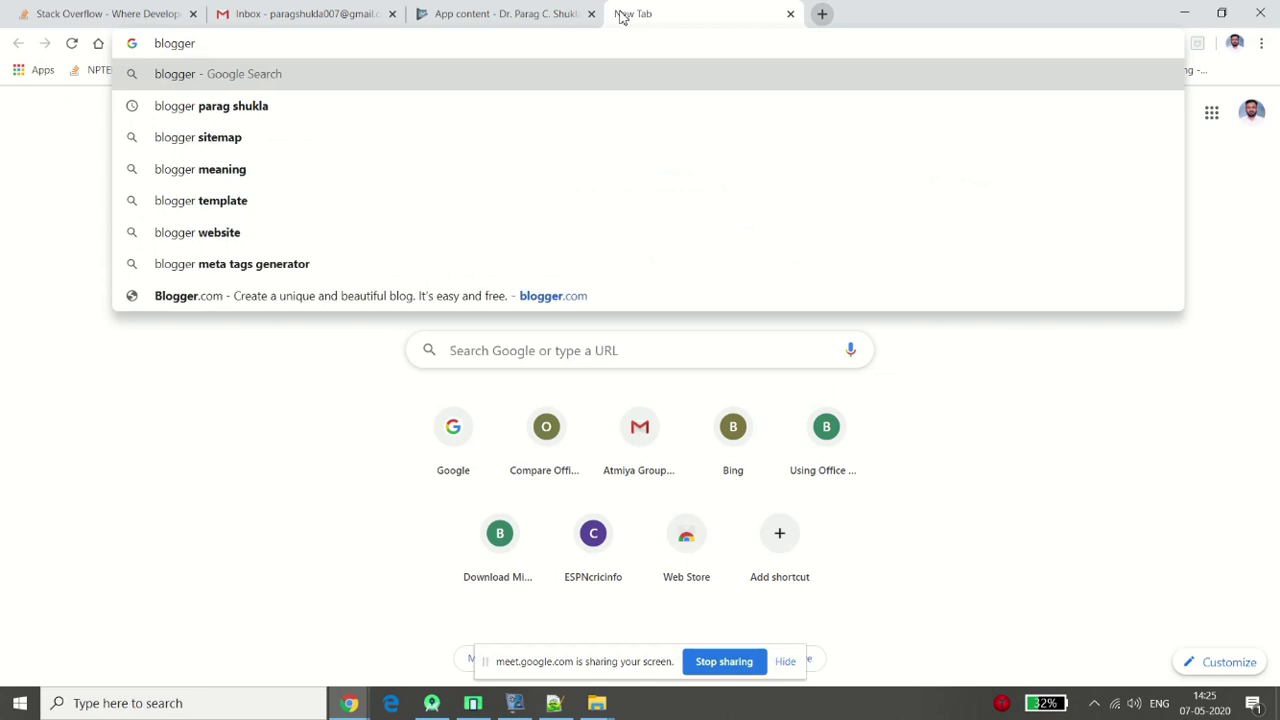
pyautogui.press('Down')
pyautogui.press('Return')
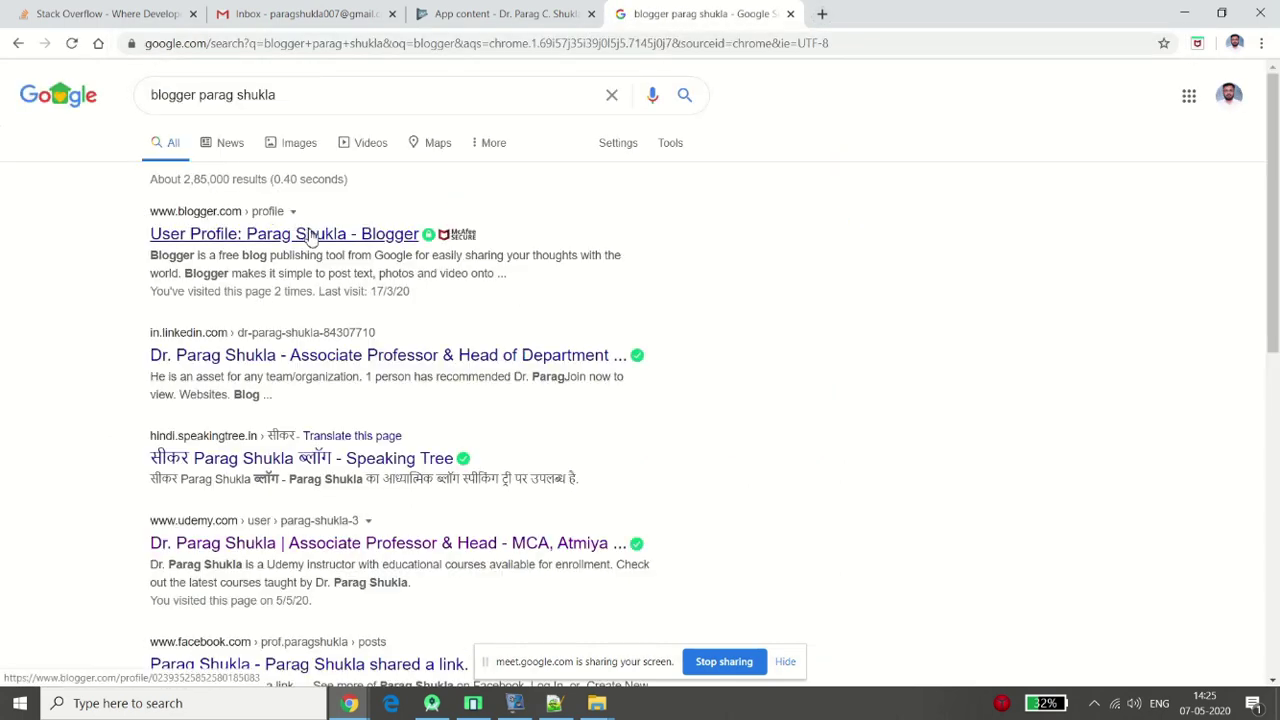
pyautogui.click(300, 233)
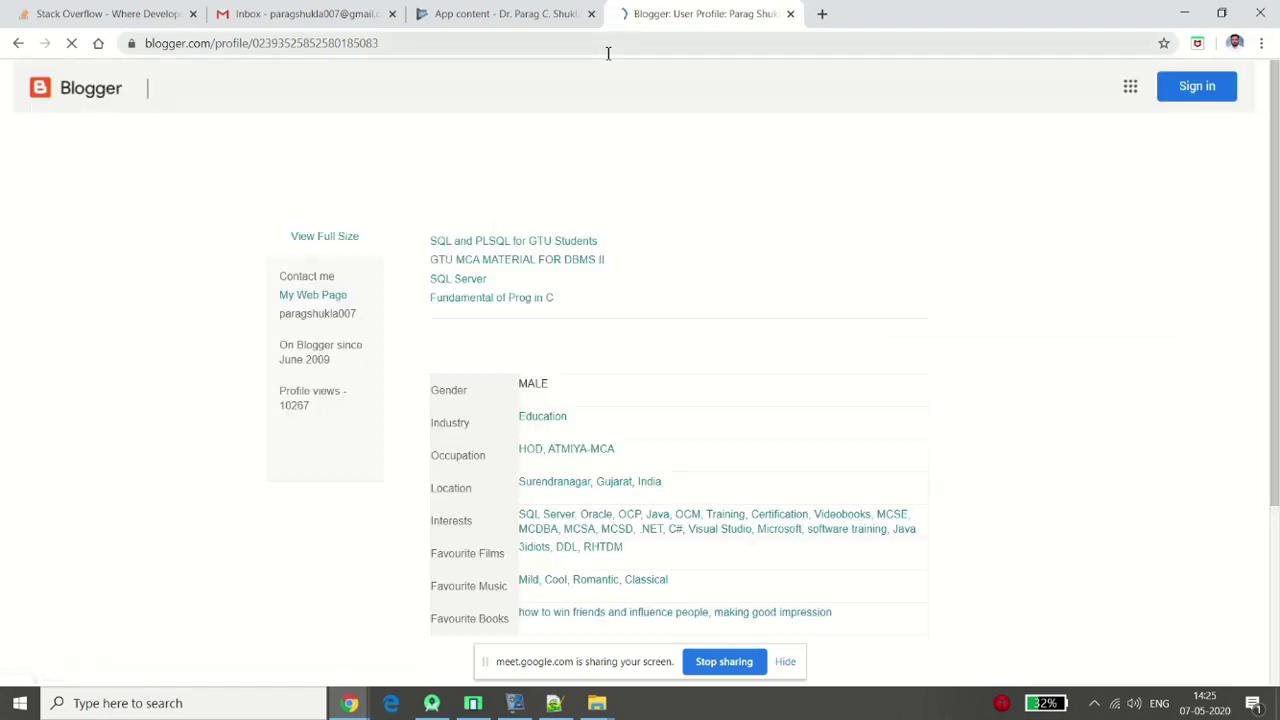
# Open the GTU MCA MATERIAL FOR DBMS II blog in a new tab and switch to it
pyautogui.click(607, 49)
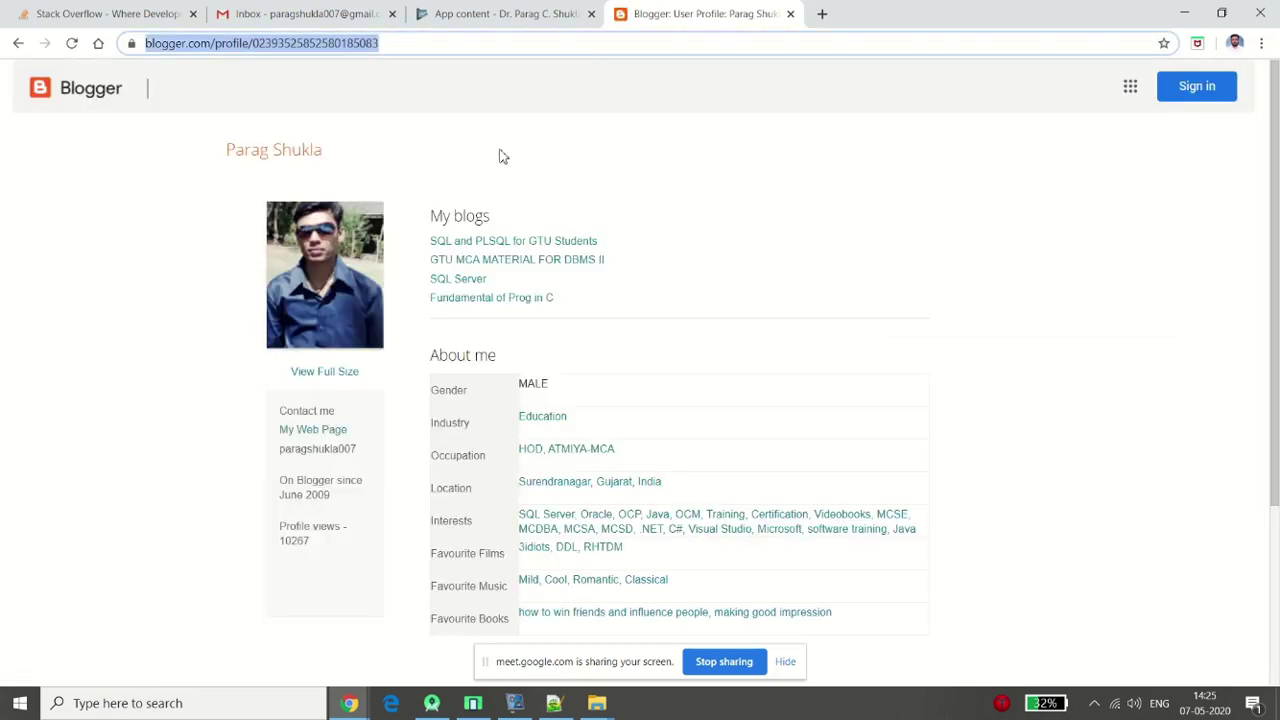
pyautogui.rightClick(521, 265)
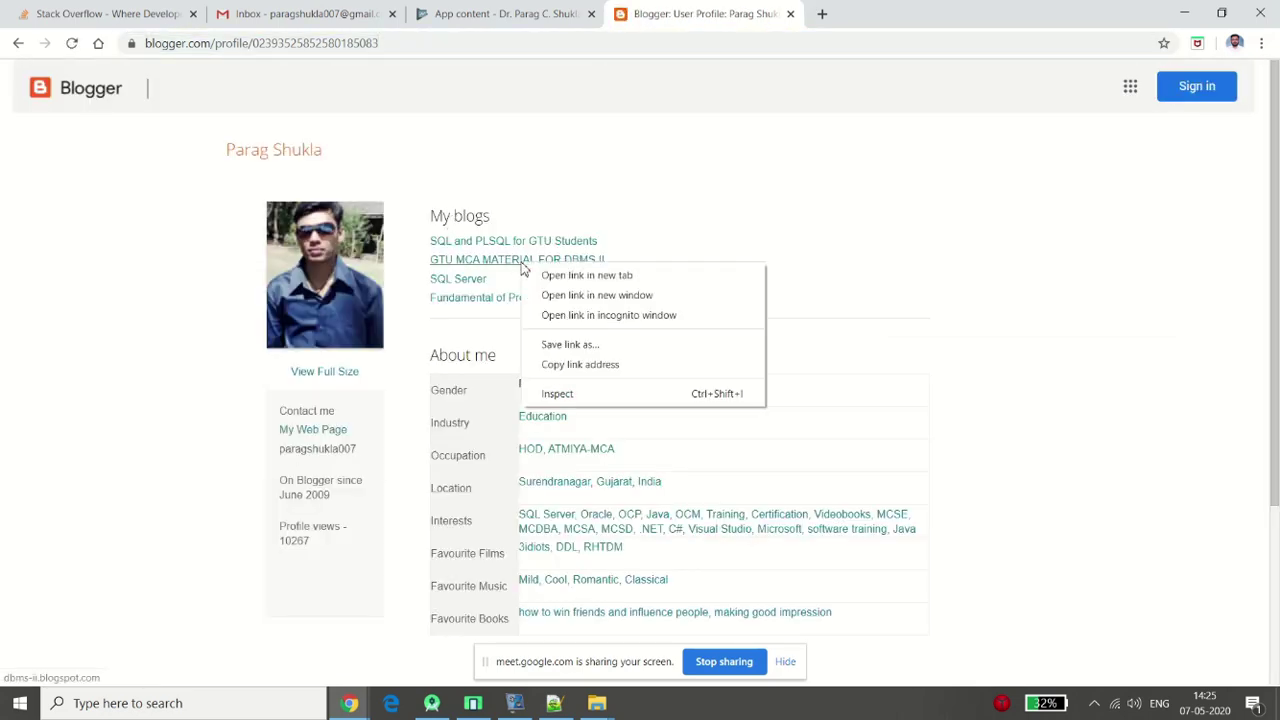
pyautogui.click(580, 276)
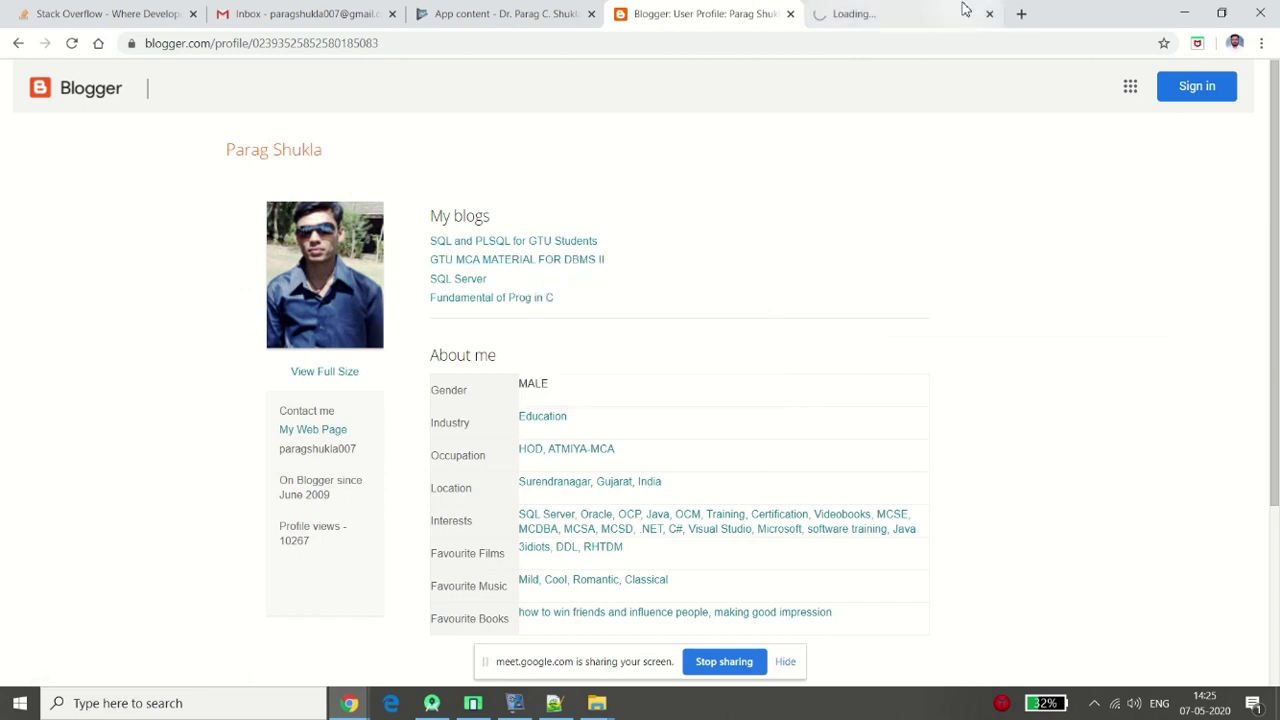
pyautogui.click(963, 10)
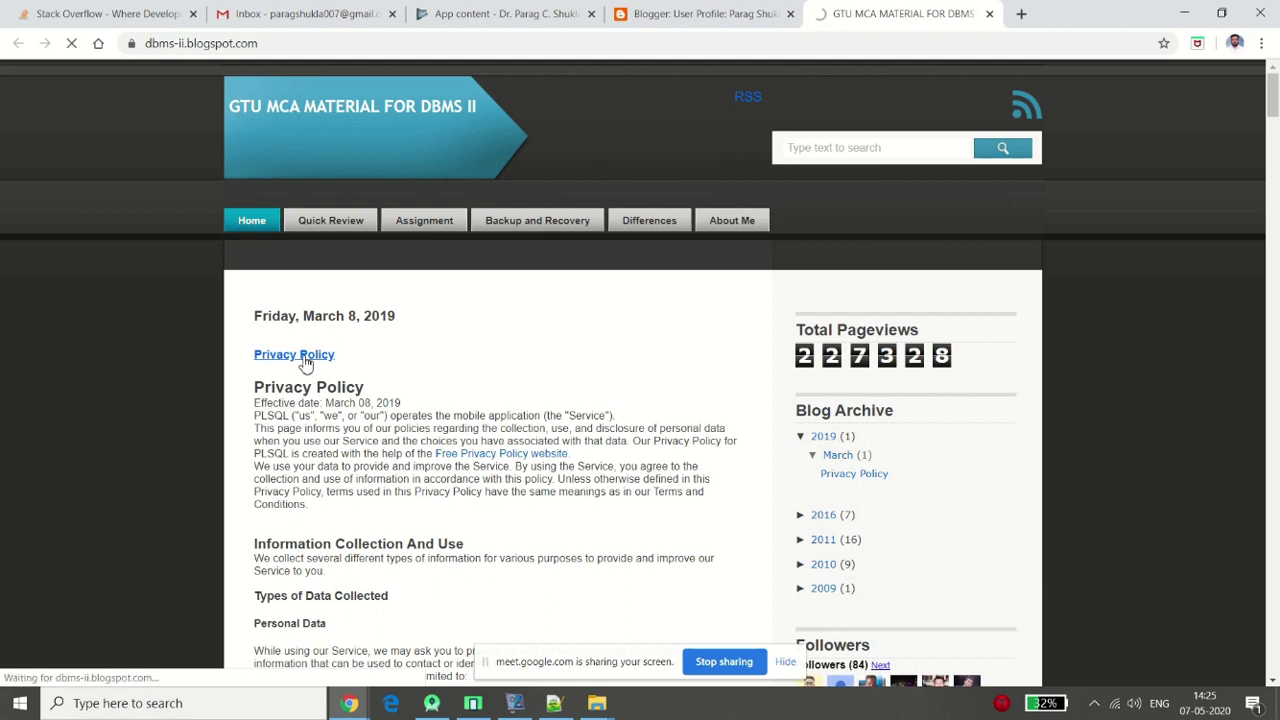
pyautogui.click(303, 358)
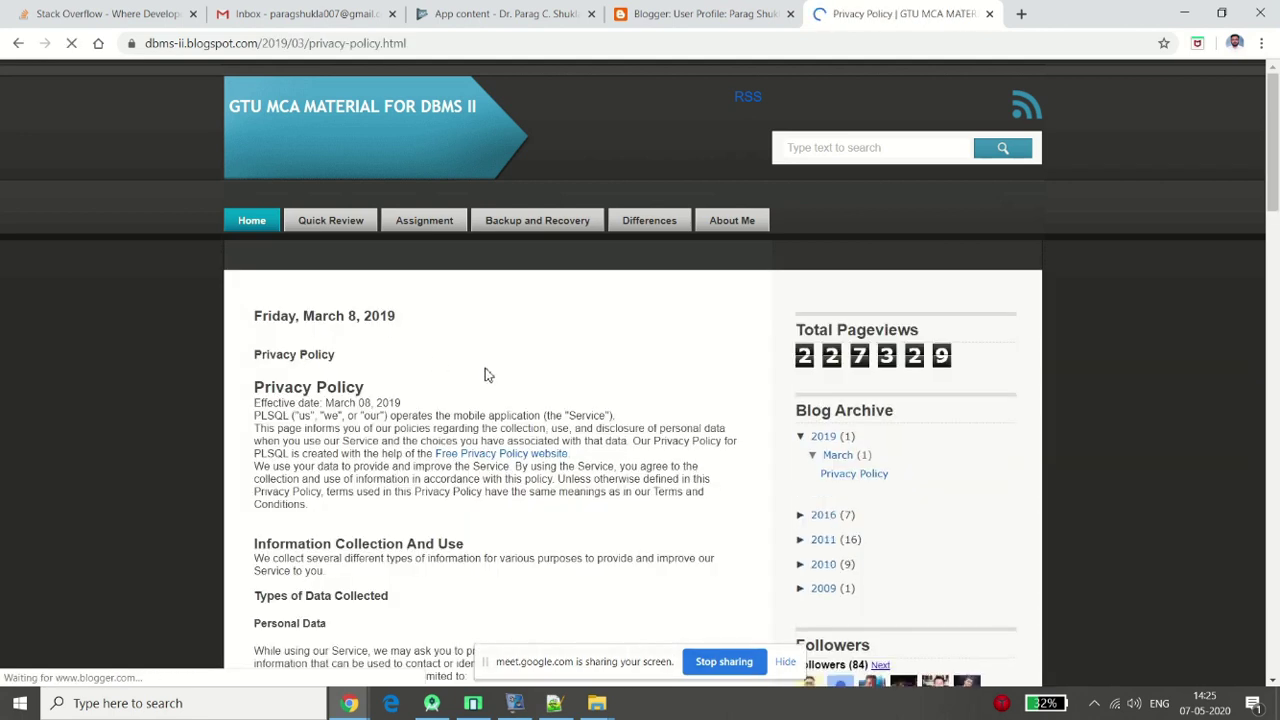
pyautogui.scroll(-3, 485, 374)
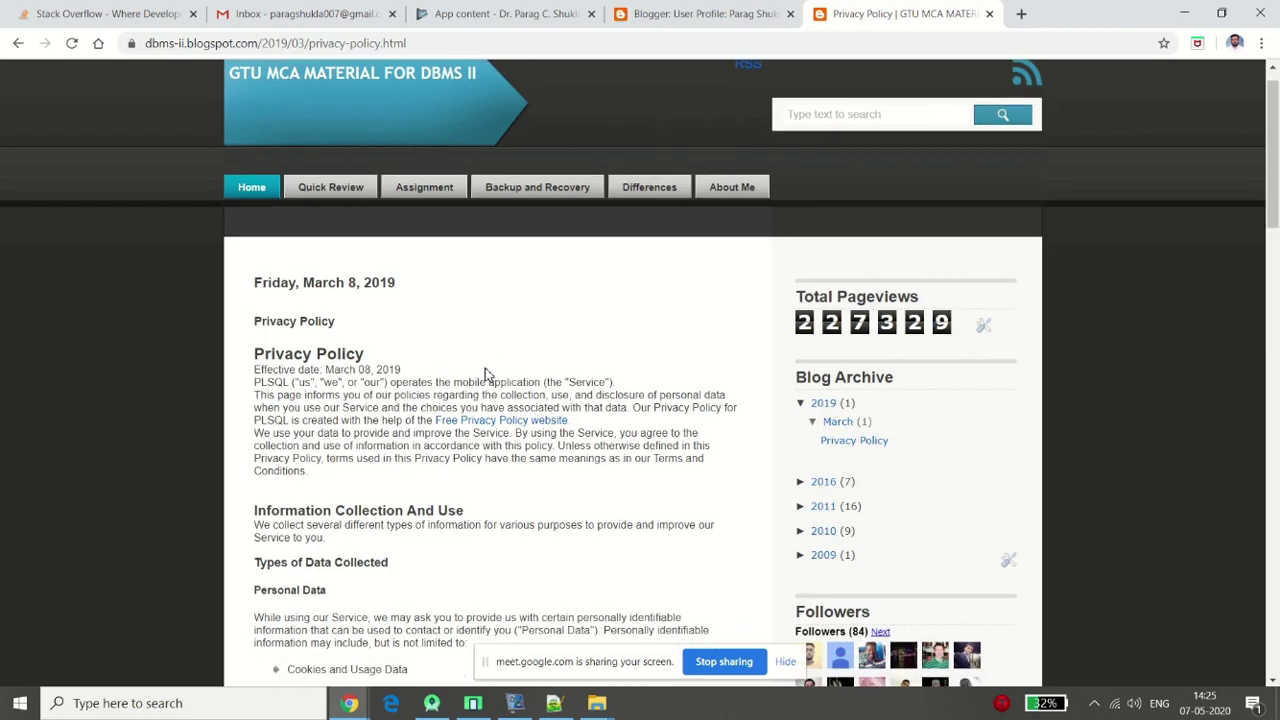
pyautogui.scroll(-5, 485, 374)
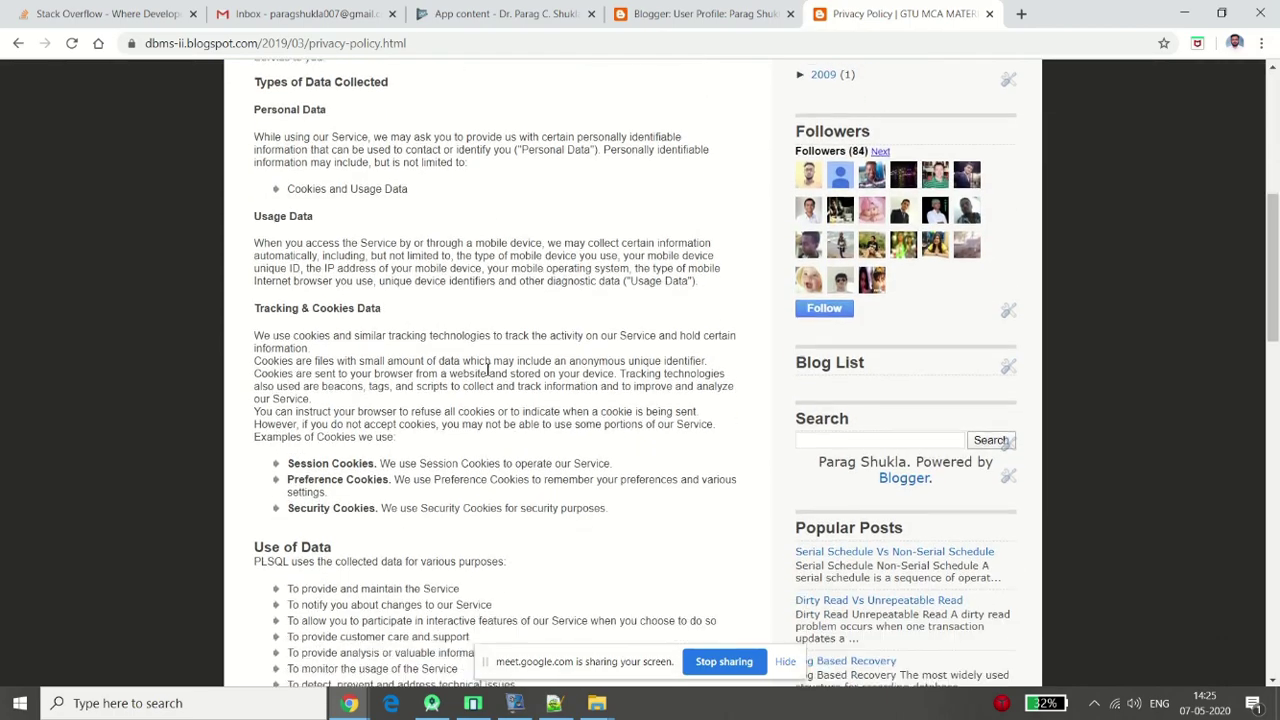
pyautogui.scroll(-4, 487, 368)
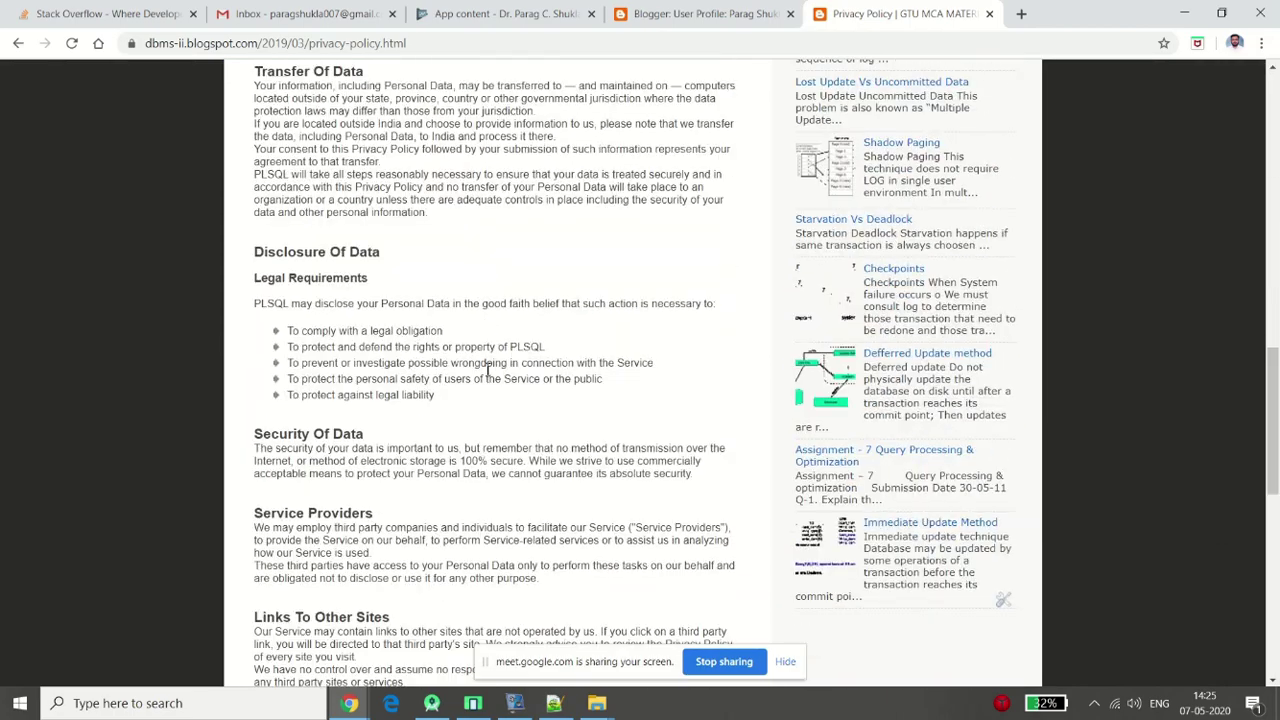
pyautogui.scroll(6, 487, 372)
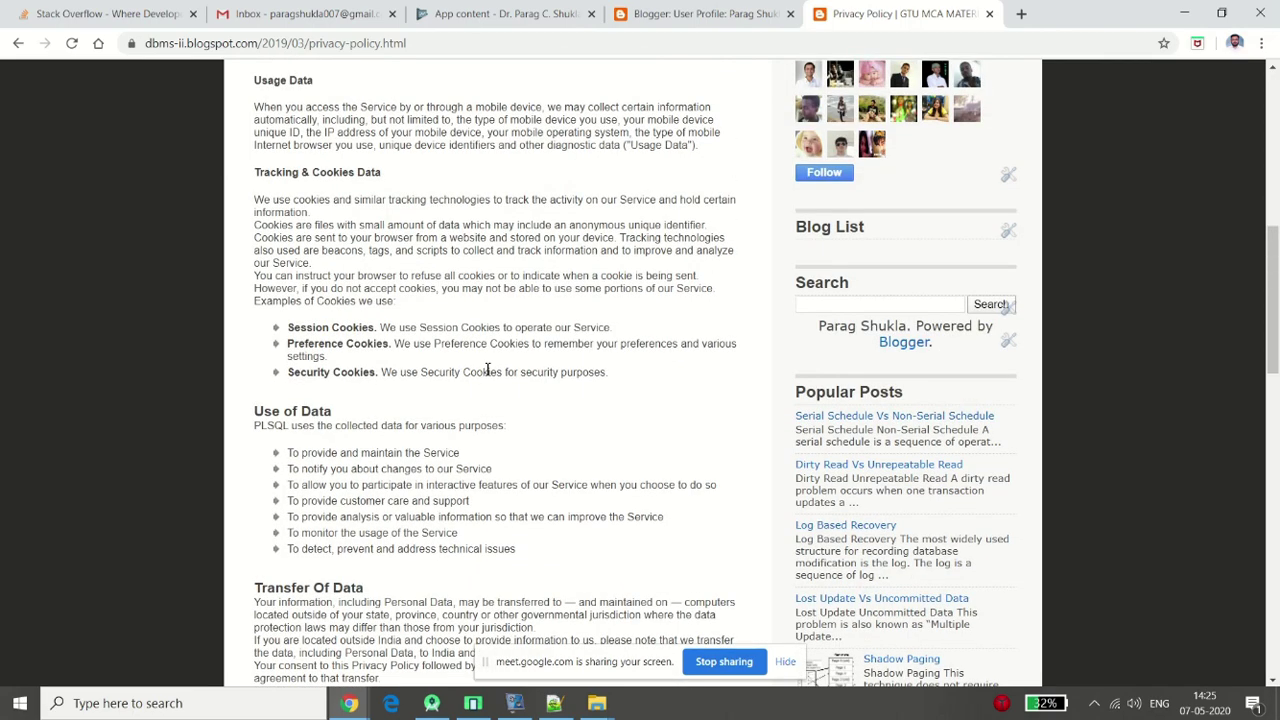
pyautogui.scroll(6, 487, 370)
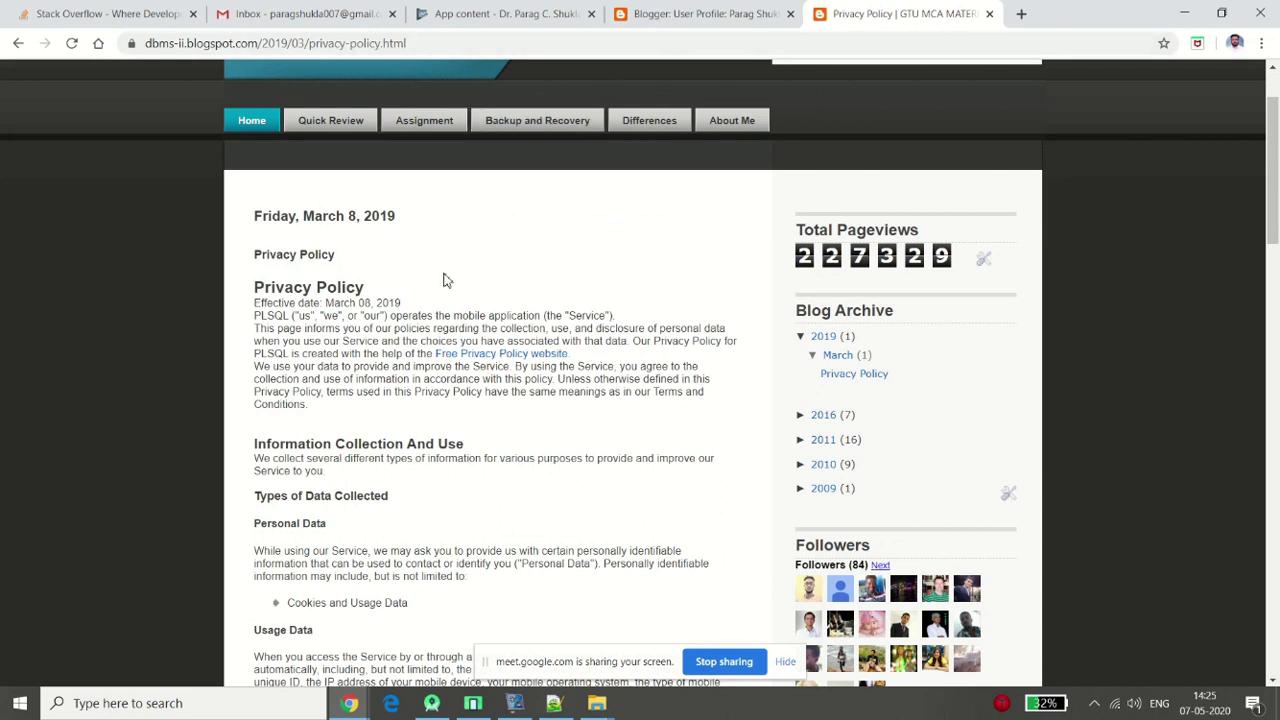
pyautogui.click(493, 42)
pyautogui.hotkey('ctrl', 'c')
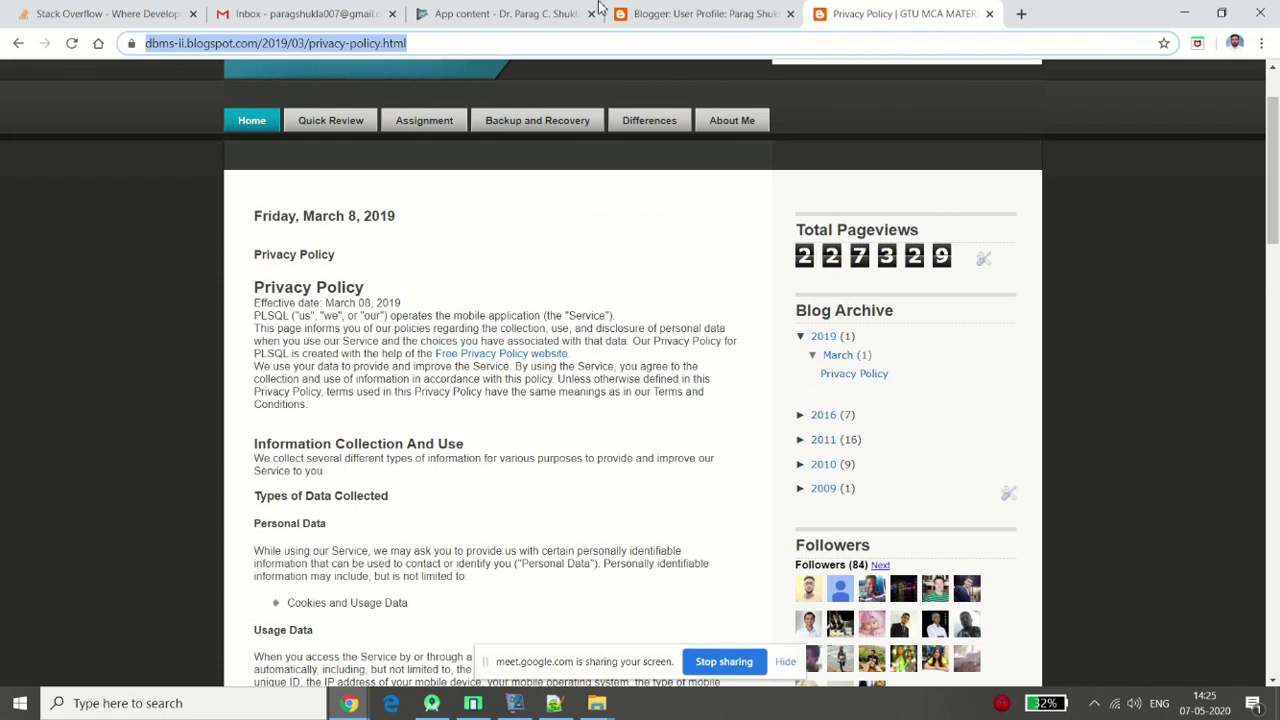
pyautogui.click(460, 13)
pyautogui.hotkey('ctrl', 'v')
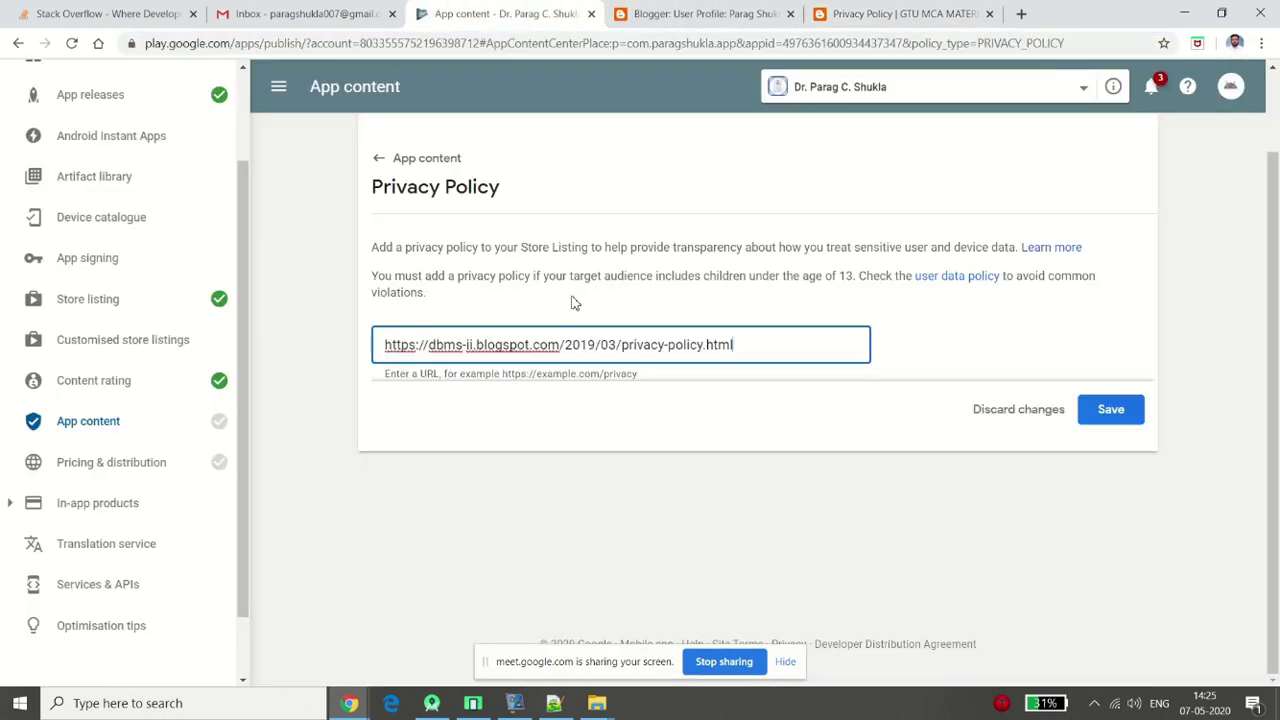
pyautogui.click(1123, 410)
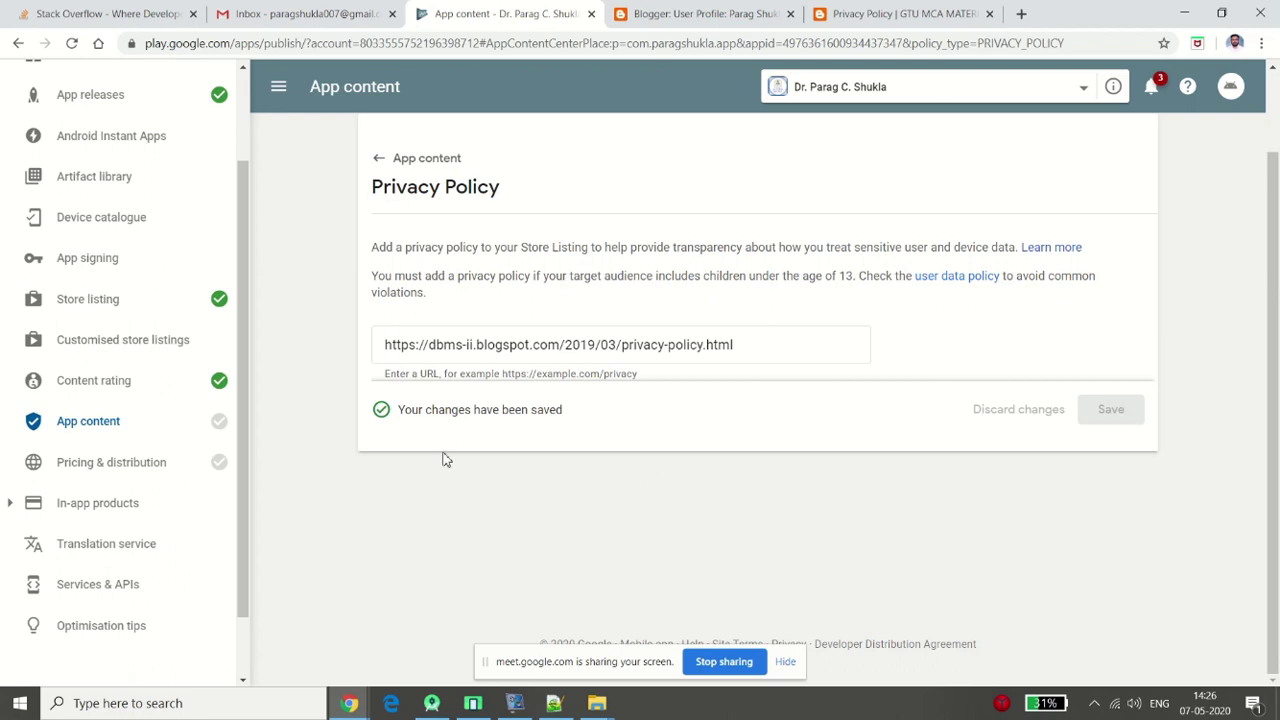
pyautogui.click(378, 161)
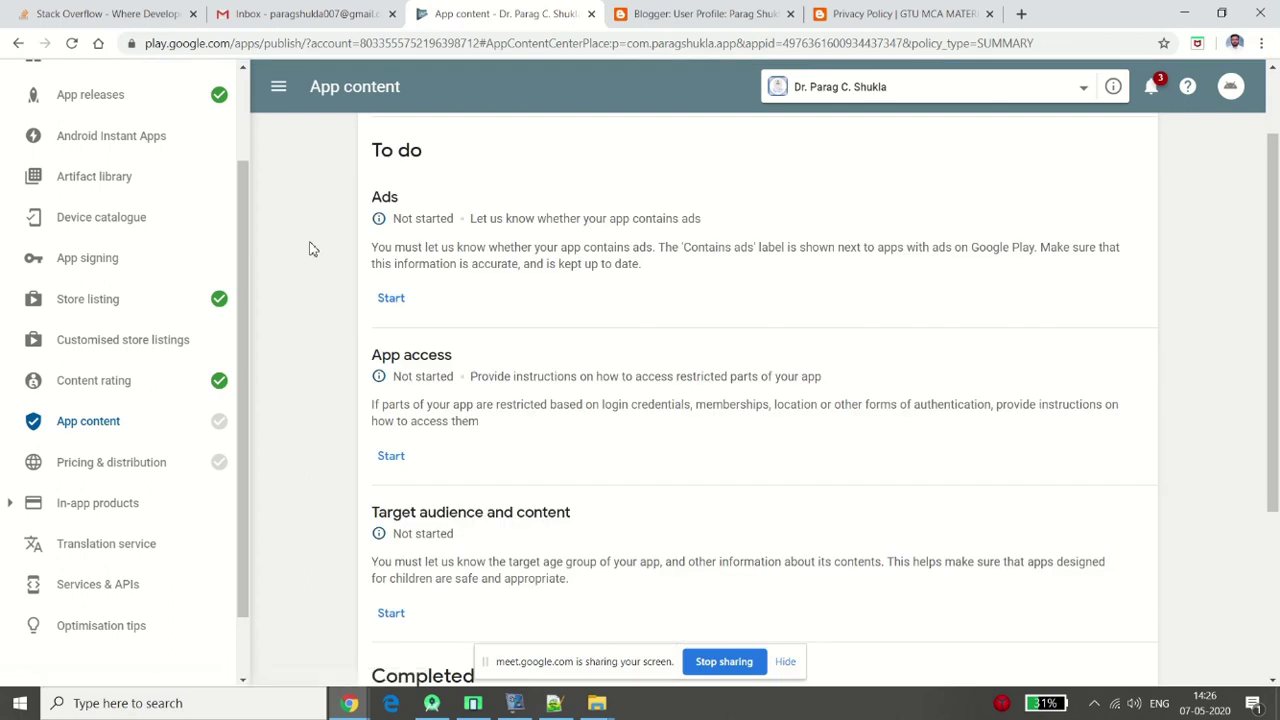
# Answer 'No, my app does not contain ads' in the Ads declaration and save it
pyautogui.scroll(2, 310, 249)
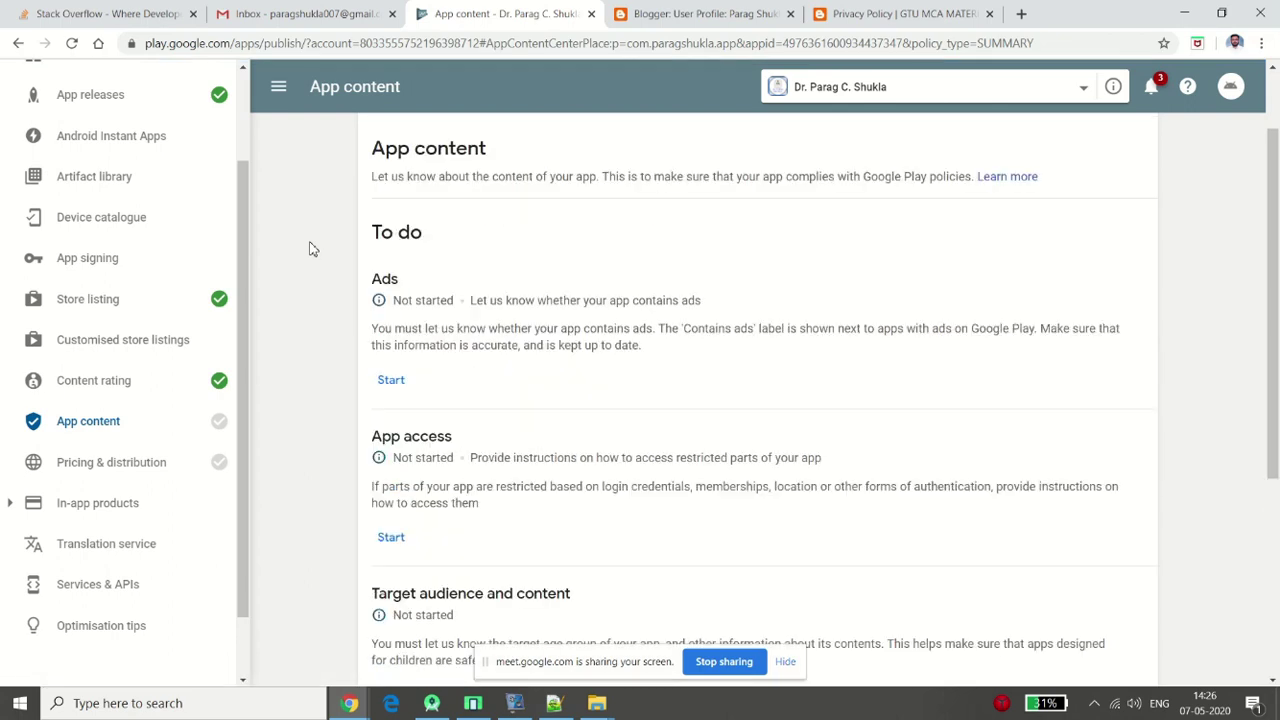
pyautogui.scroll(-1, 310, 249)
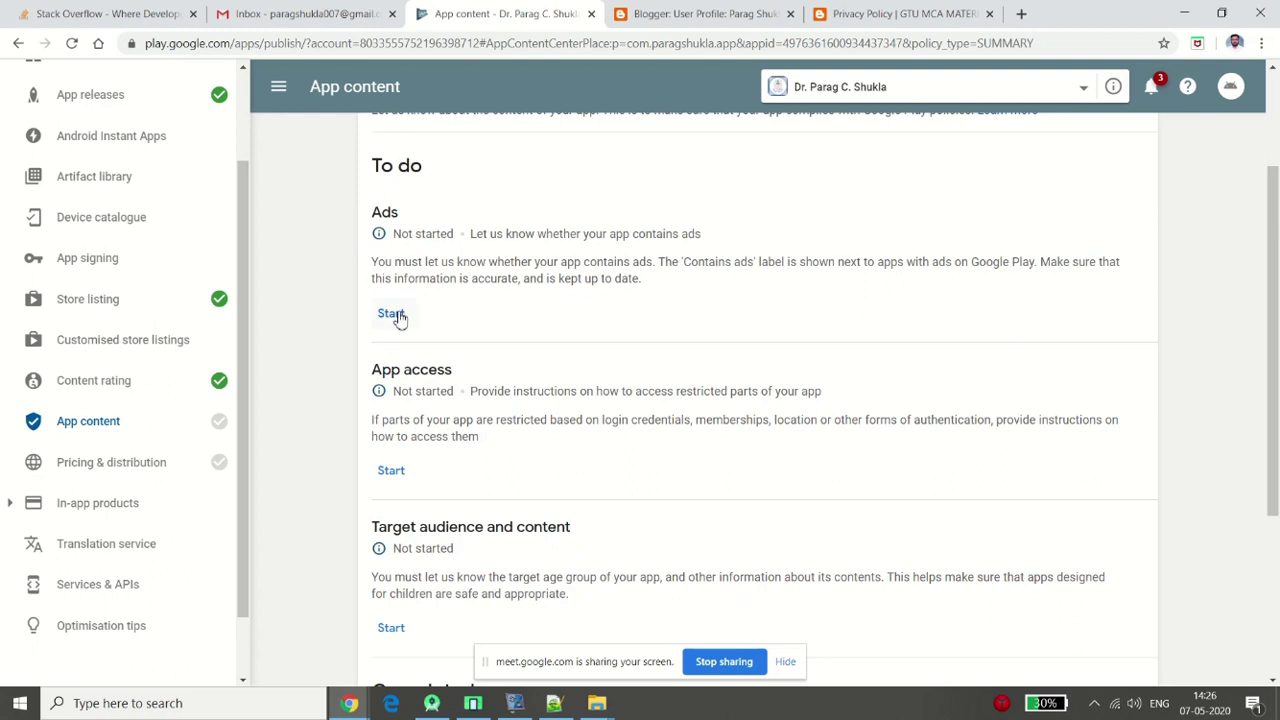
pyautogui.click(395, 314)
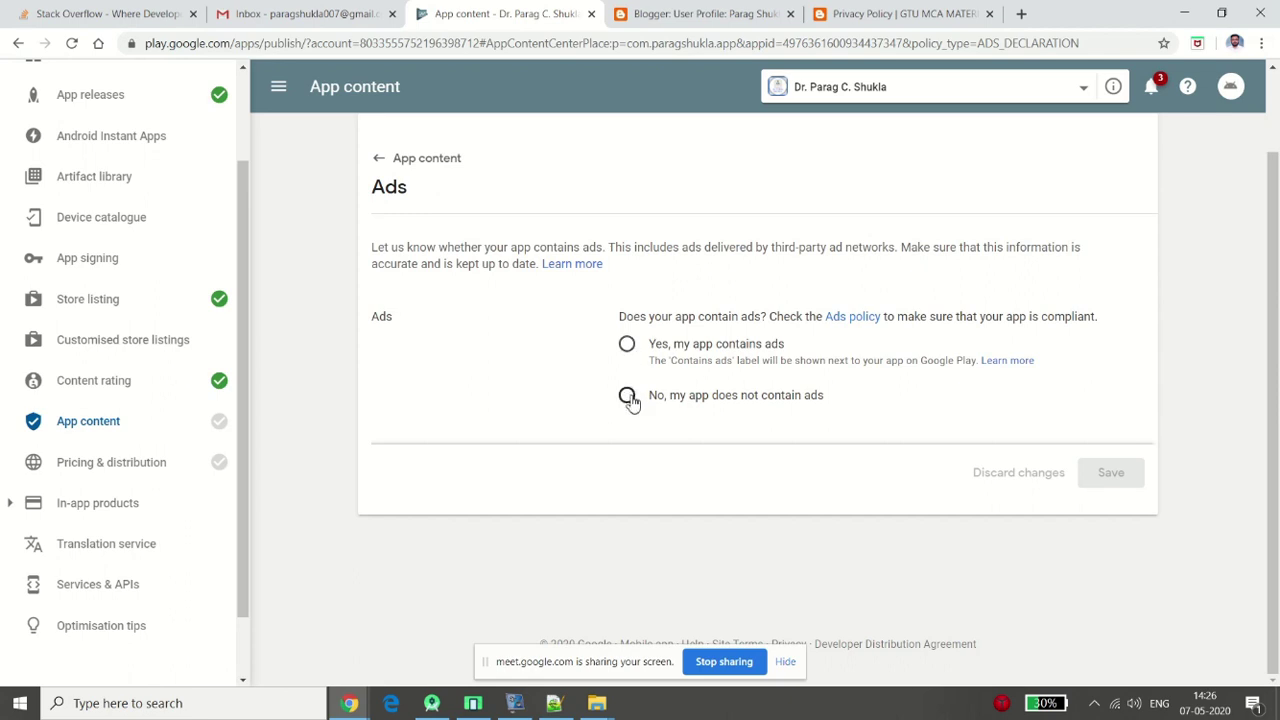
pyautogui.click(628, 397)
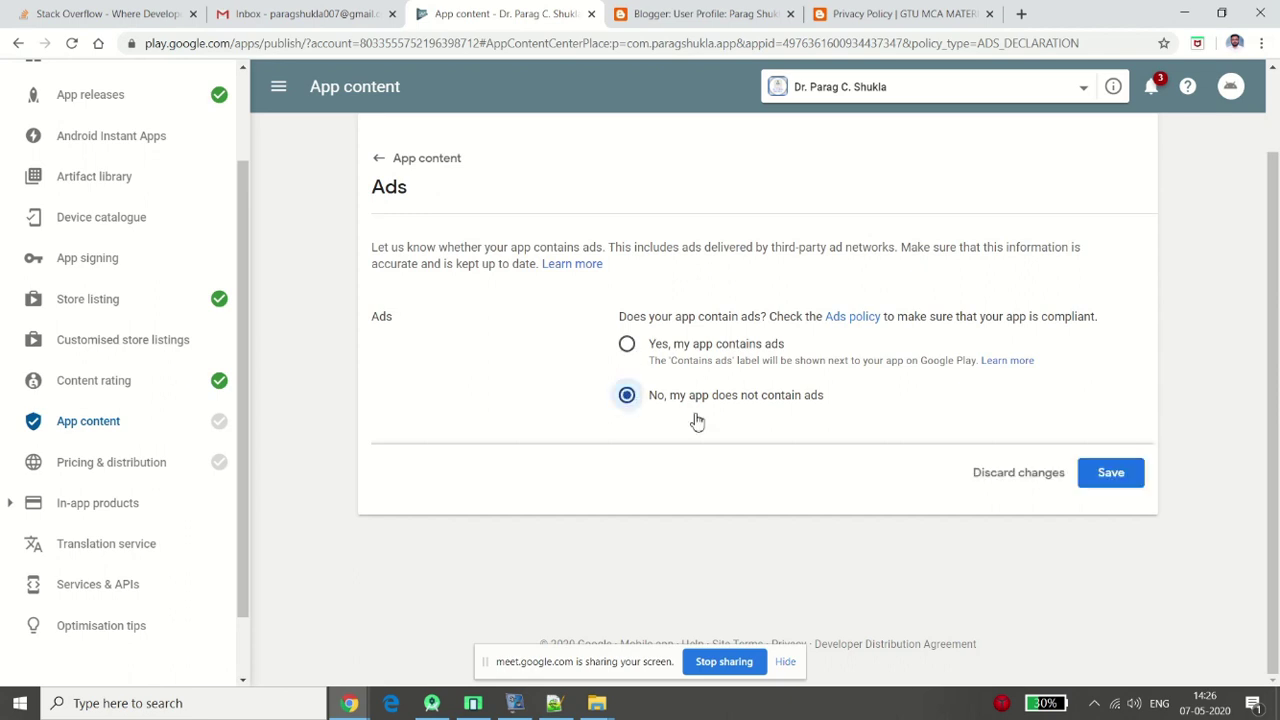
pyautogui.click(1116, 476)
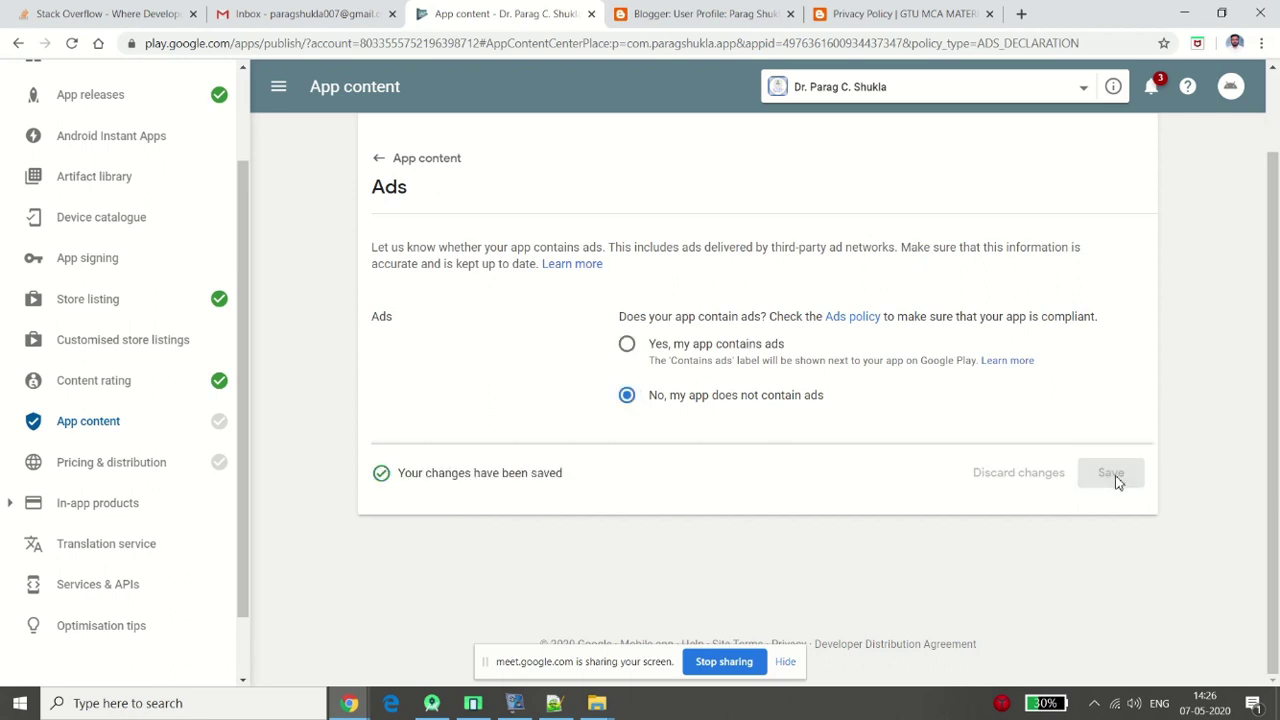
pyautogui.click(381, 166)
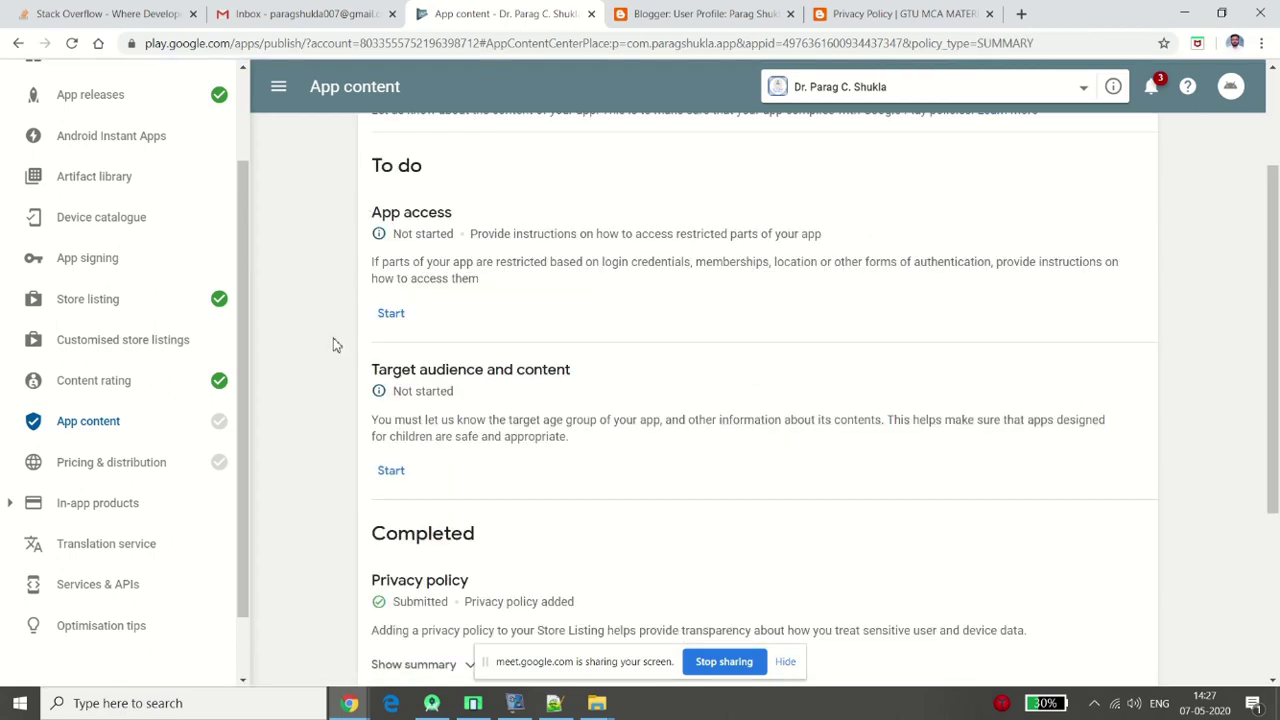
# Start the Target audience and content questionnaire, which first requires App access
pyautogui.scroll(-3, 336, 345)
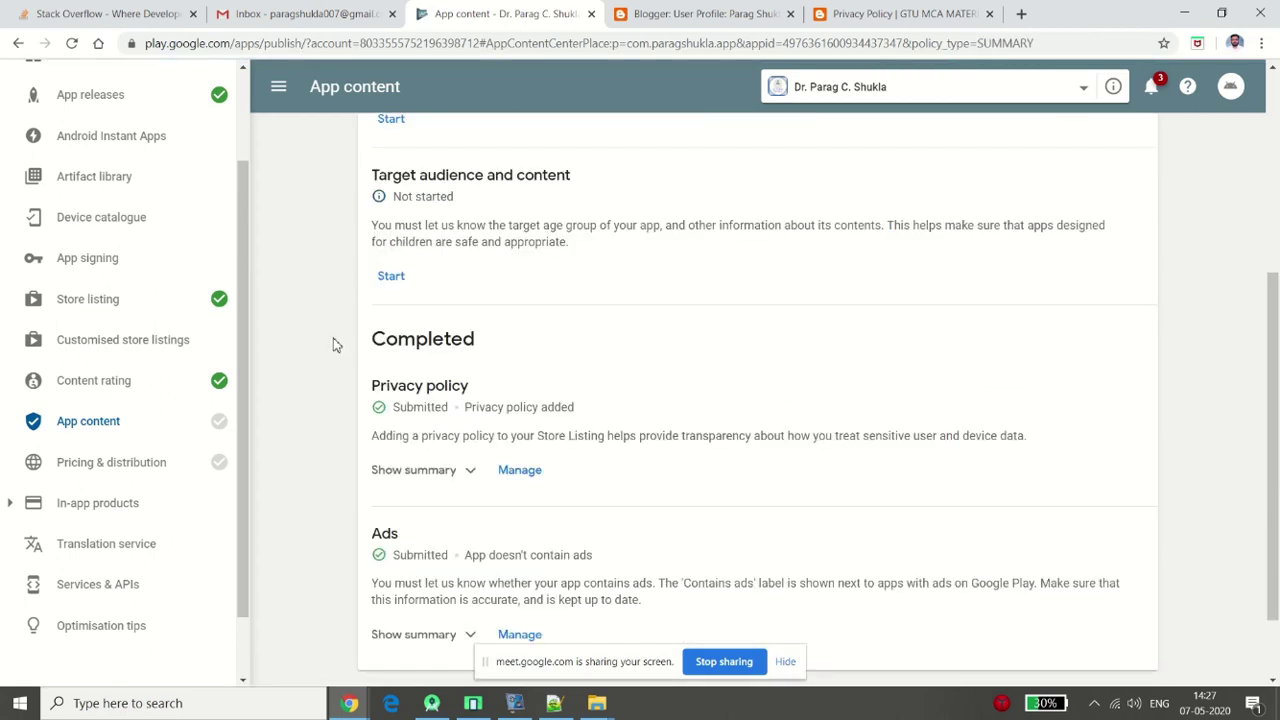
pyautogui.scroll(3, 336, 345)
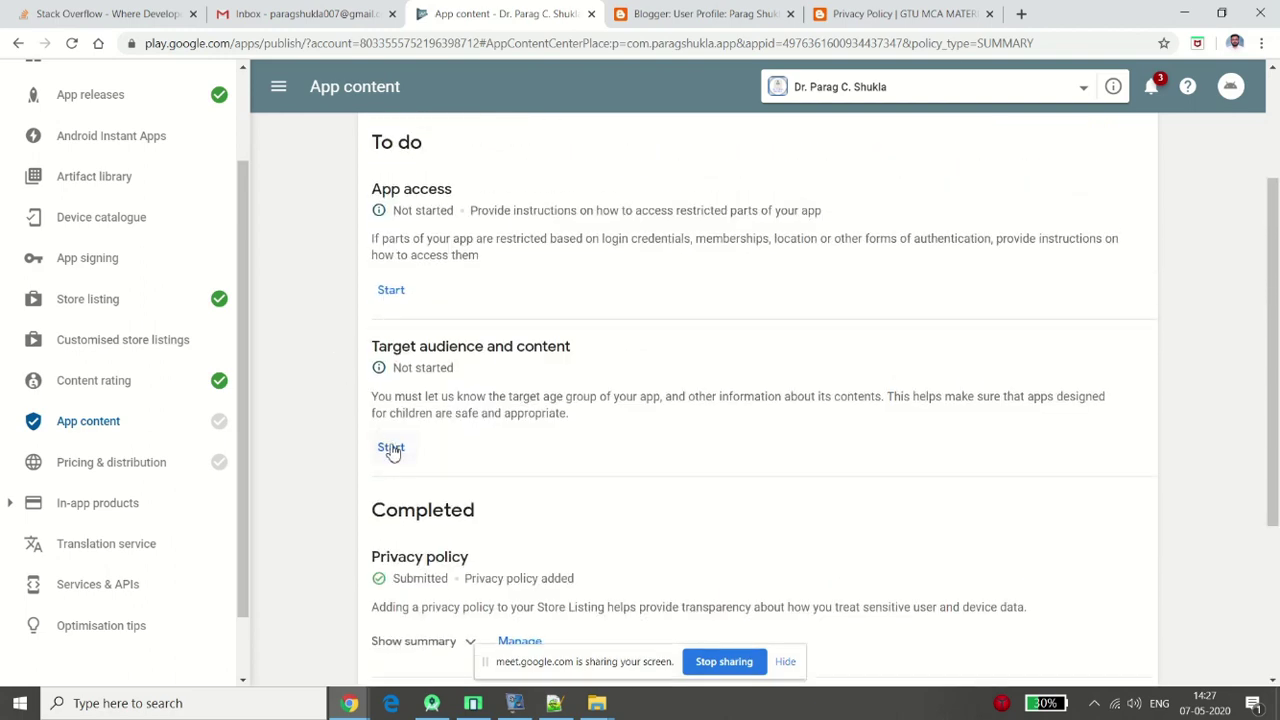
pyautogui.click(391, 448)
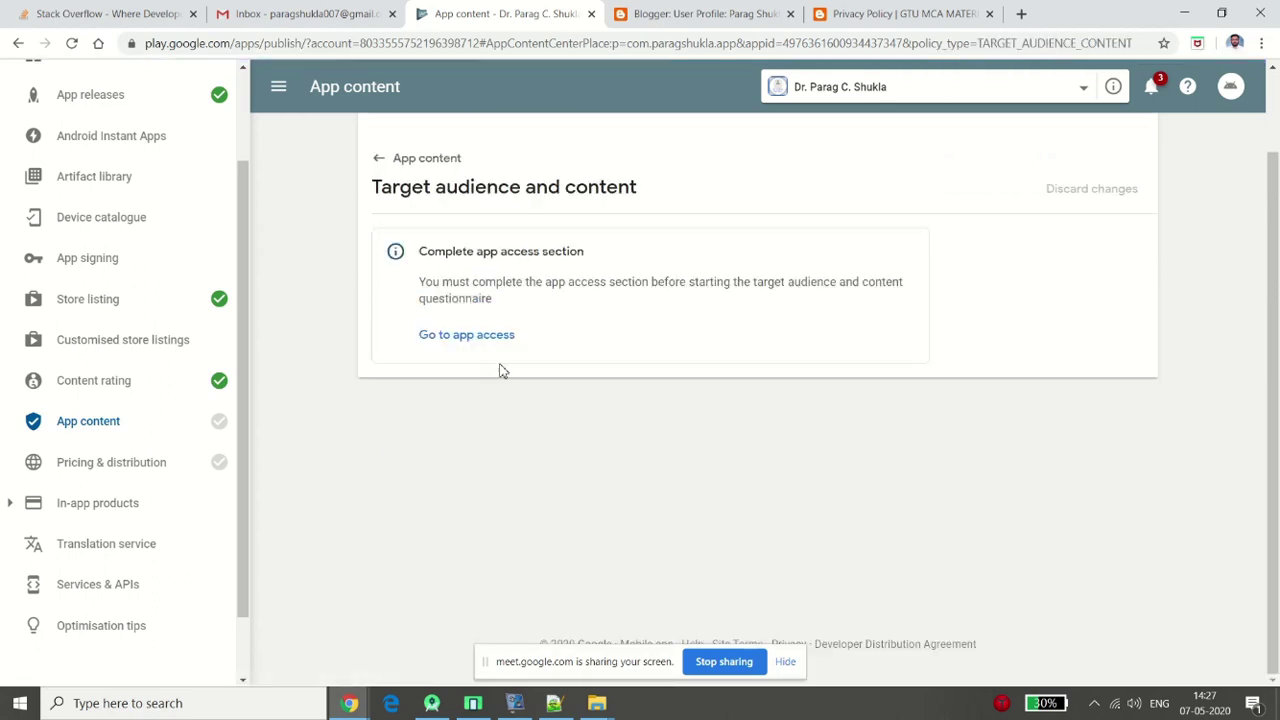
# Set App access to 'All functionality is available without special access' and save it
pyautogui.click(454, 336)
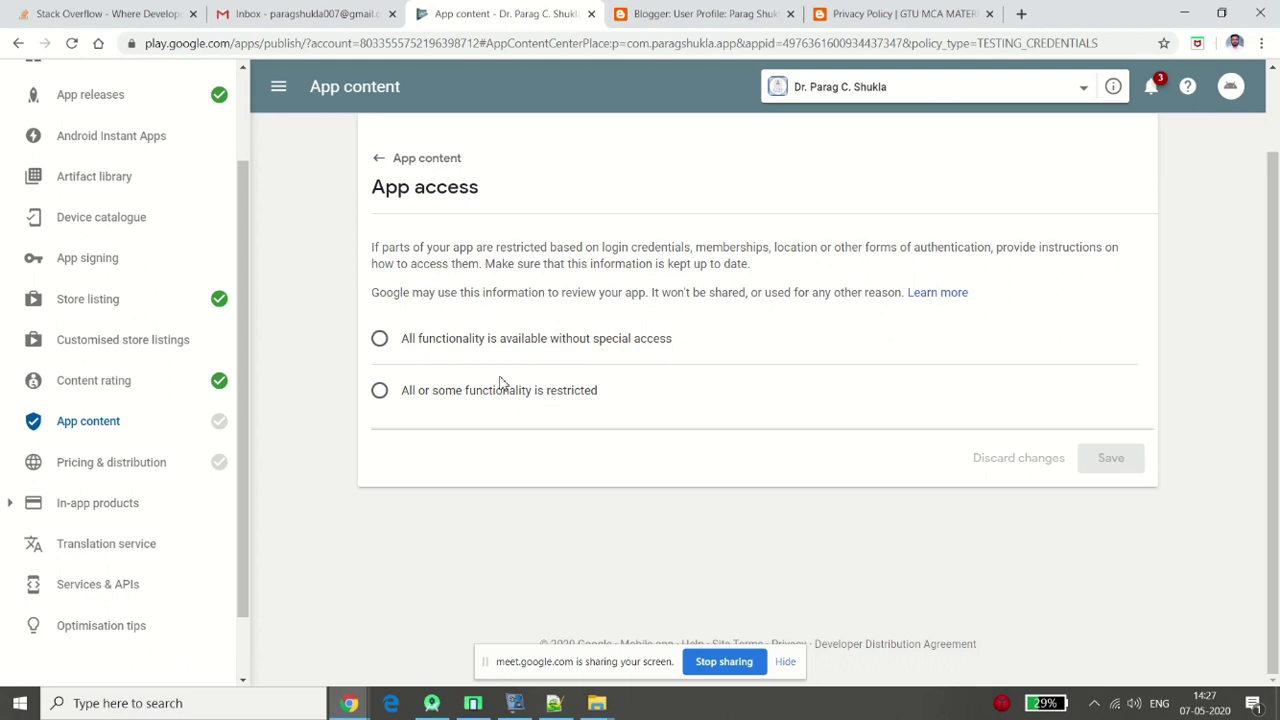
pyautogui.click(471, 345)
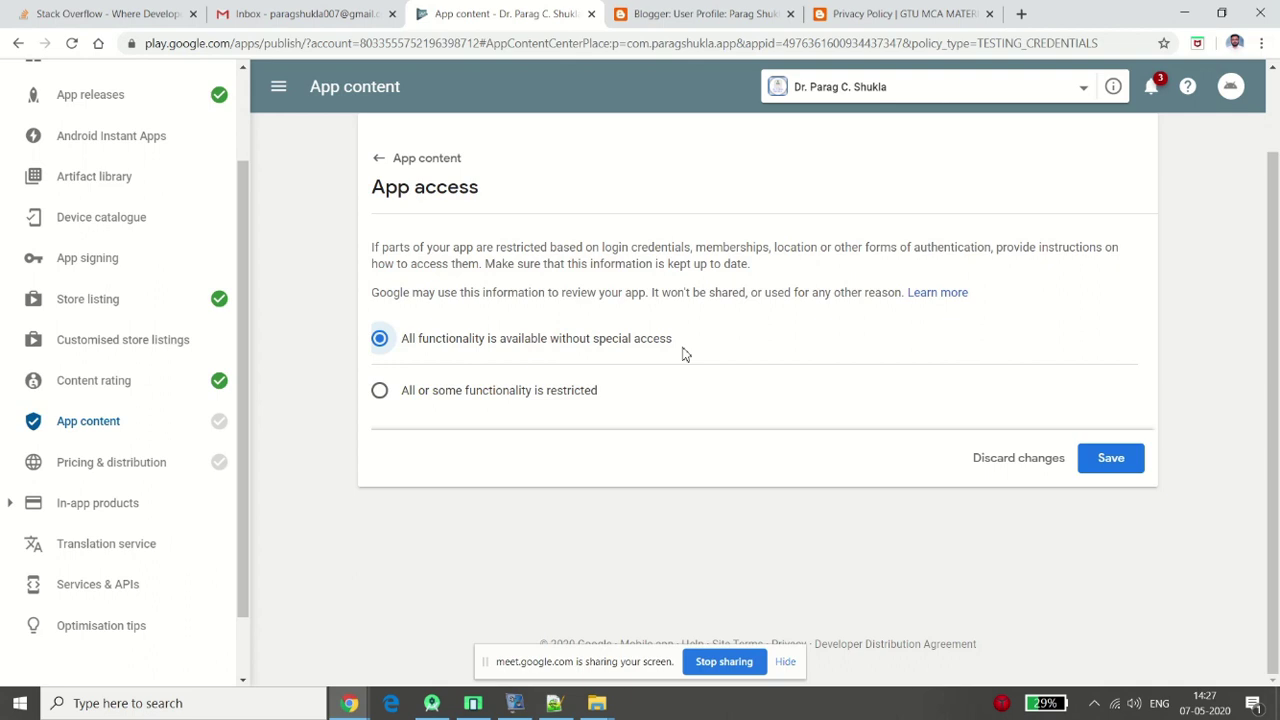
pyautogui.click(1115, 468)
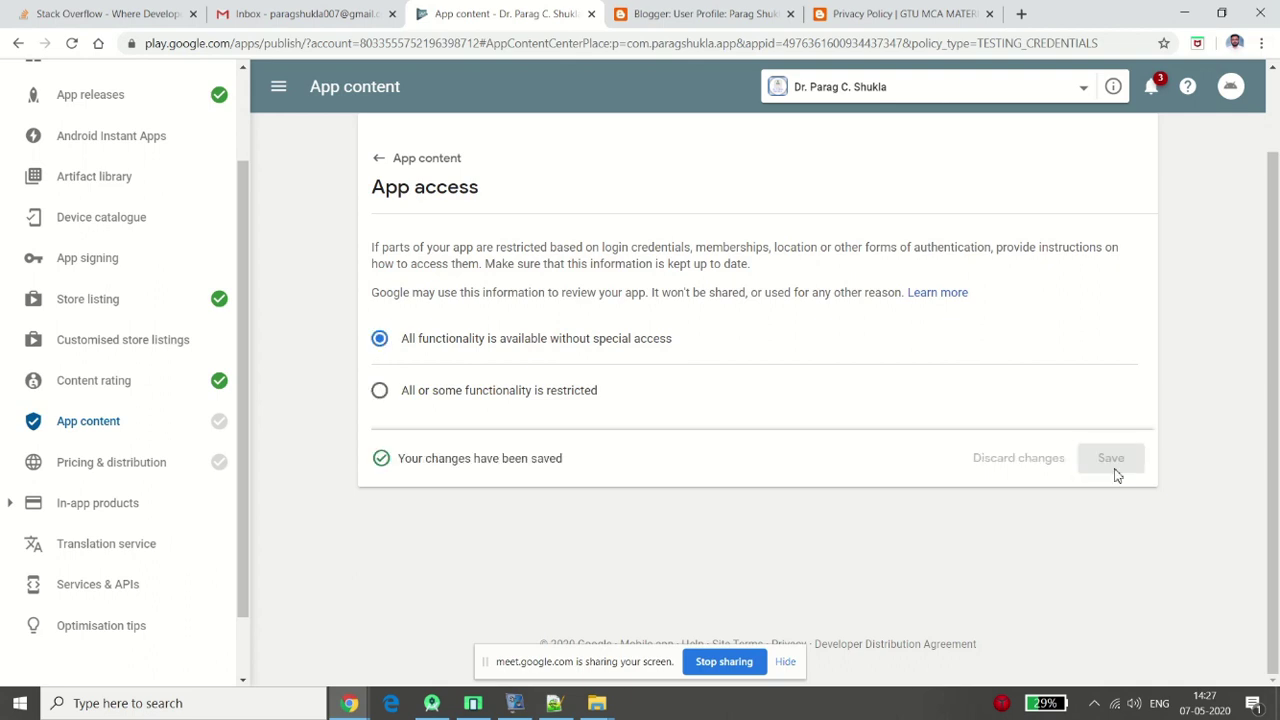
pyautogui.click(379, 163)
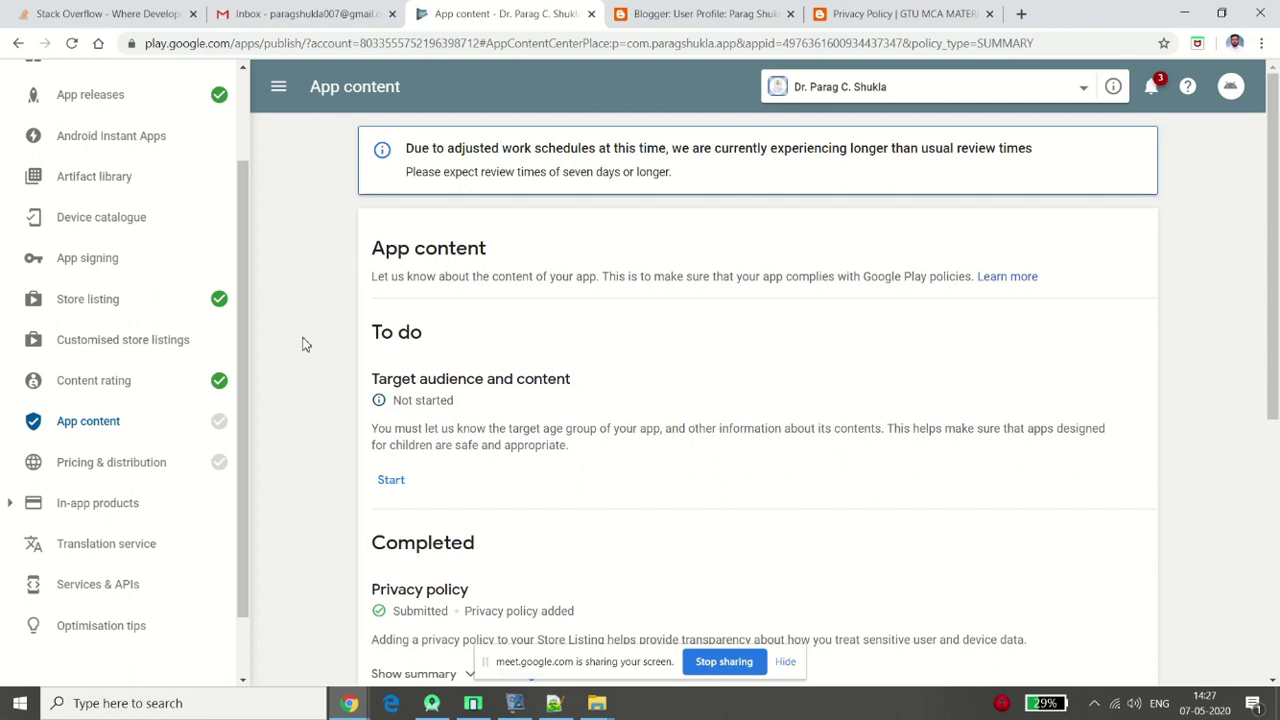
# Start the target audience questionnaire and tick the 13-15, 16-17 and 18 and over age groups
pyautogui.scroll(-1, 305, 344)
pyautogui.scroll(-1, 305, 344)
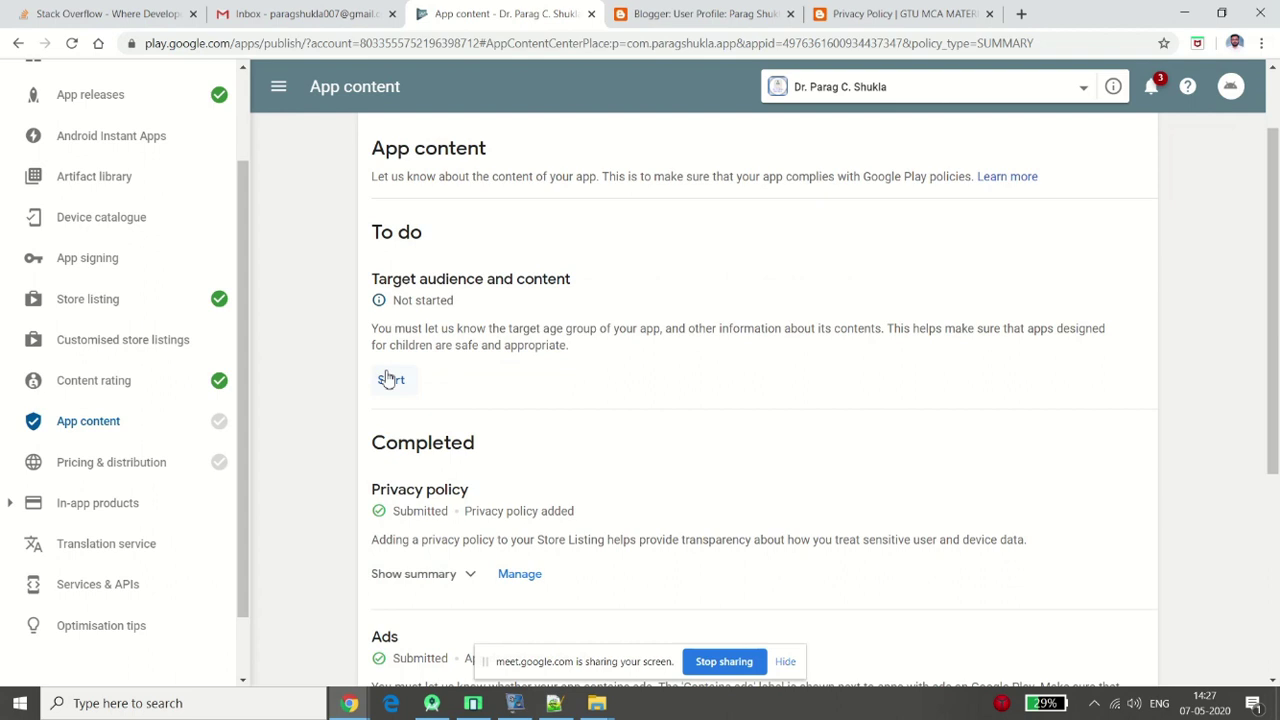
pyautogui.click(390, 379)
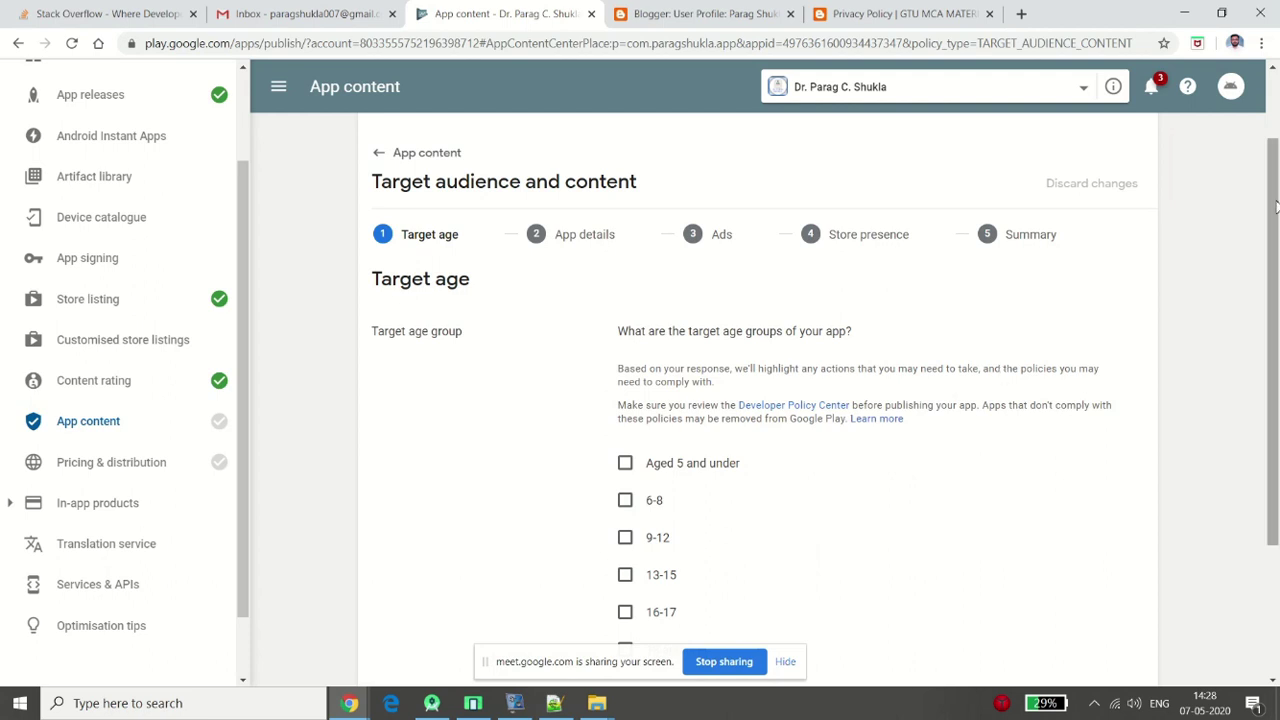
pyautogui.moveTo(1276, 216); pyautogui.dragTo(1276, 303)
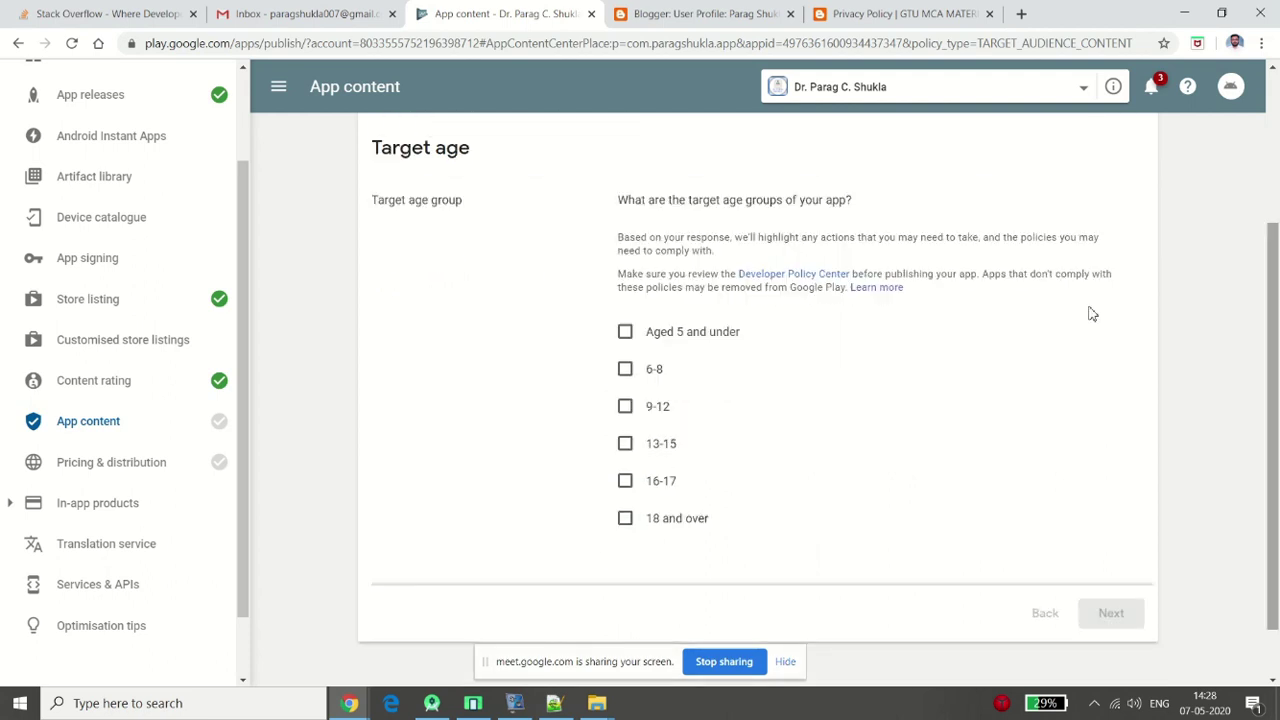
pyautogui.click(625, 483)
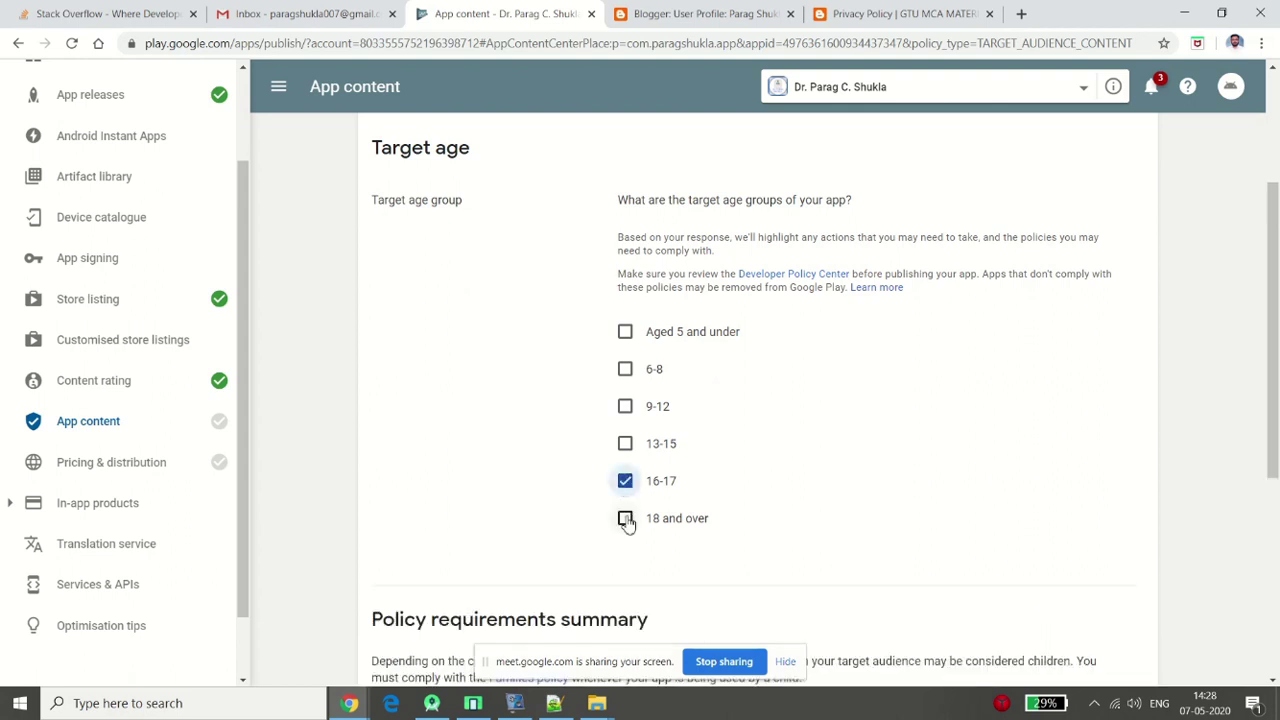
pyautogui.click(625, 519)
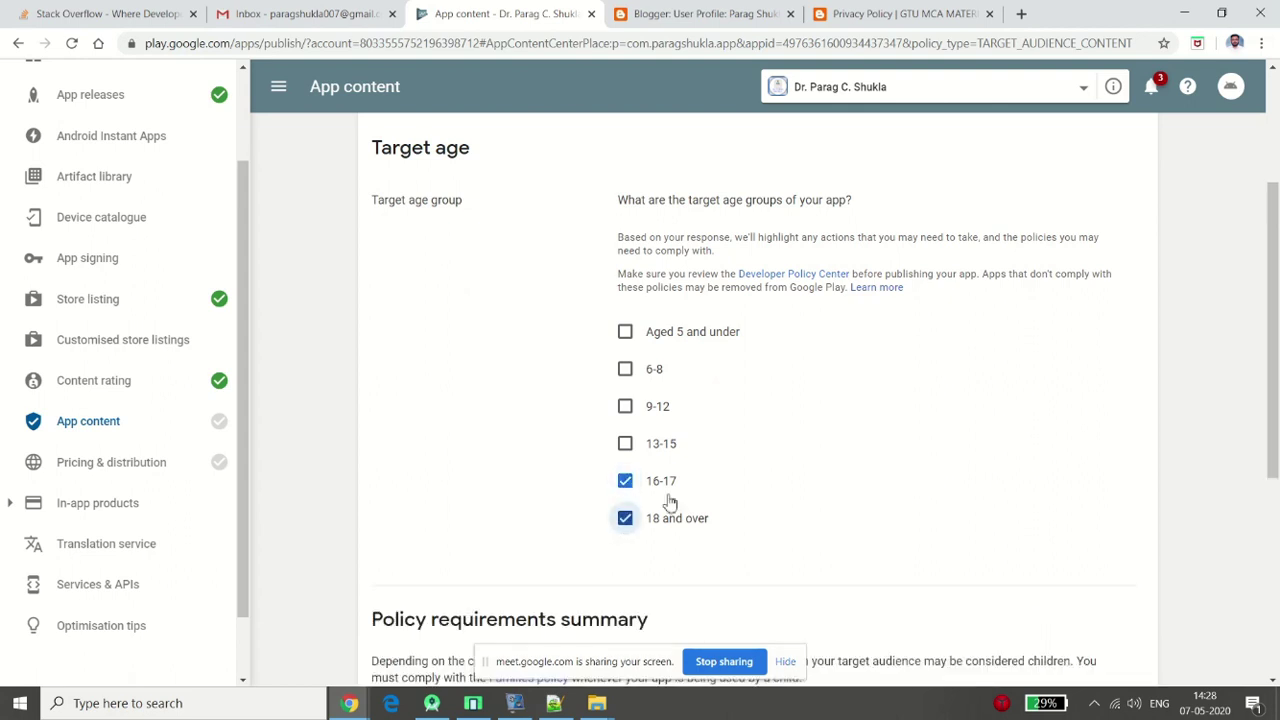
pyautogui.click(625, 445)
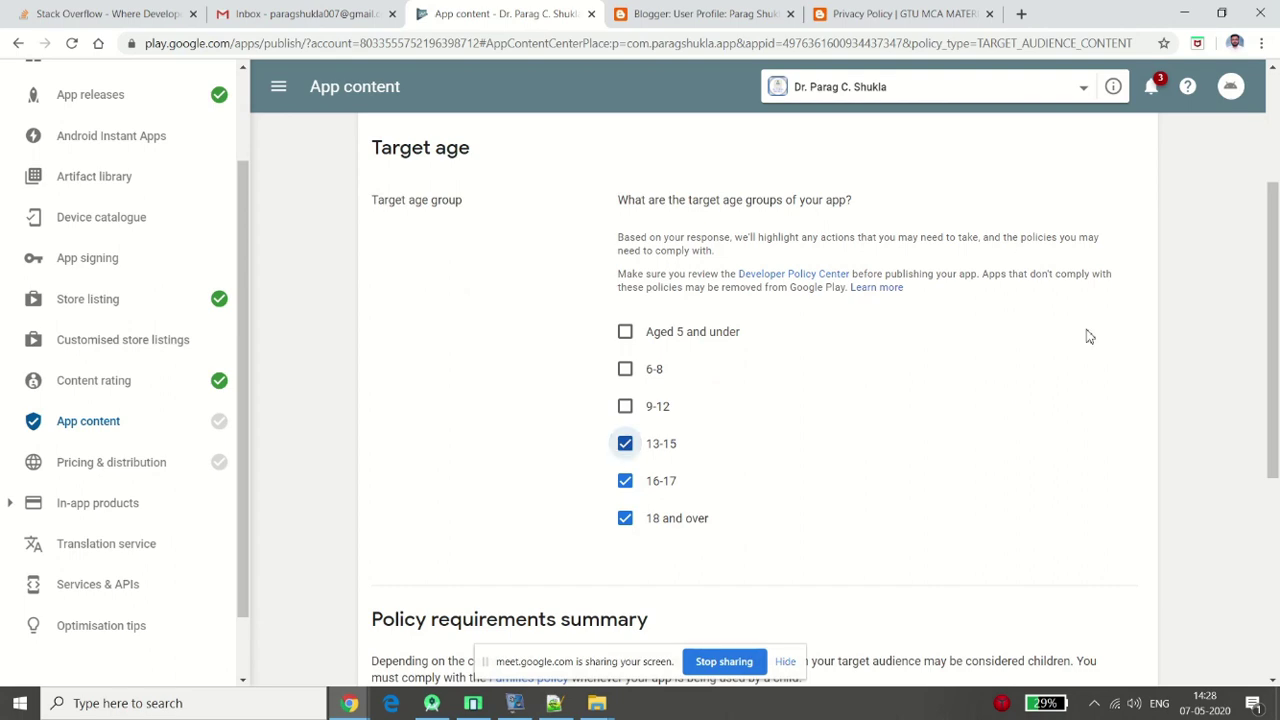
pyautogui.scroll(-1, 1273, 314)
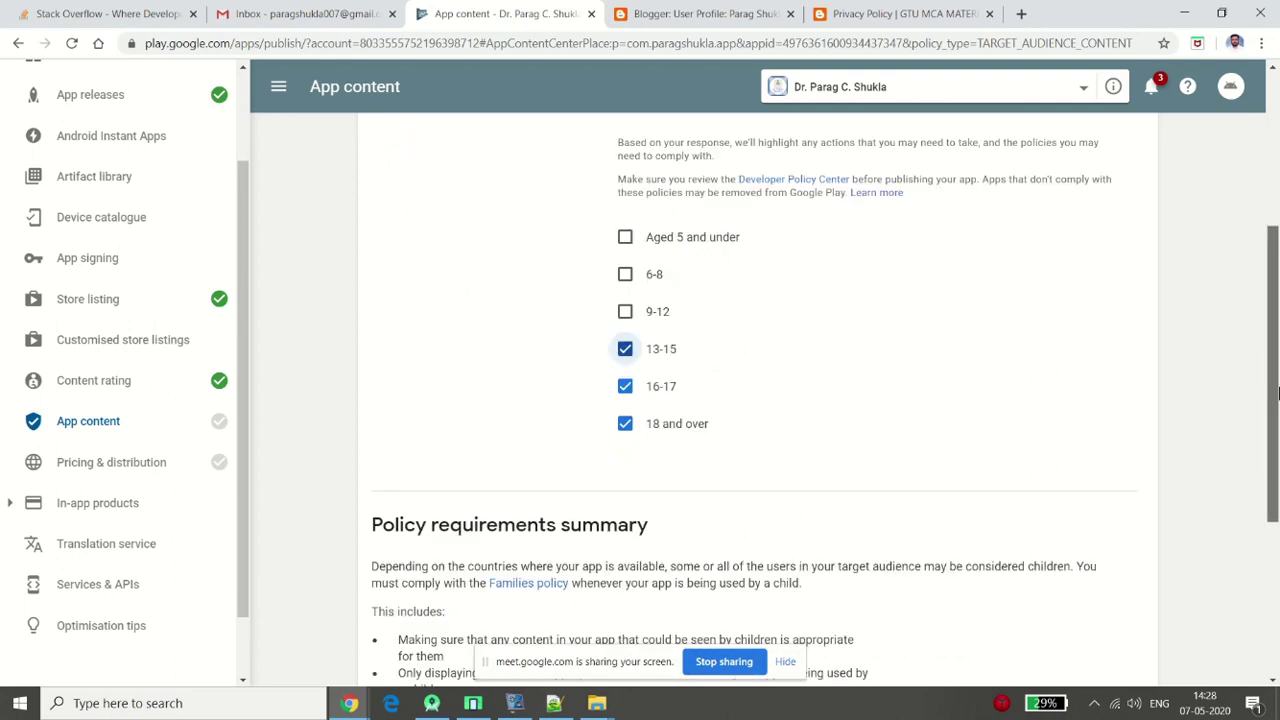
pyautogui.moveTo(1277, 393); pyautogui.dragTo(1277, 515)
# Answer No to Appeal to children, review the summary, and save the declaration
pyautogui.click(1104, 548)
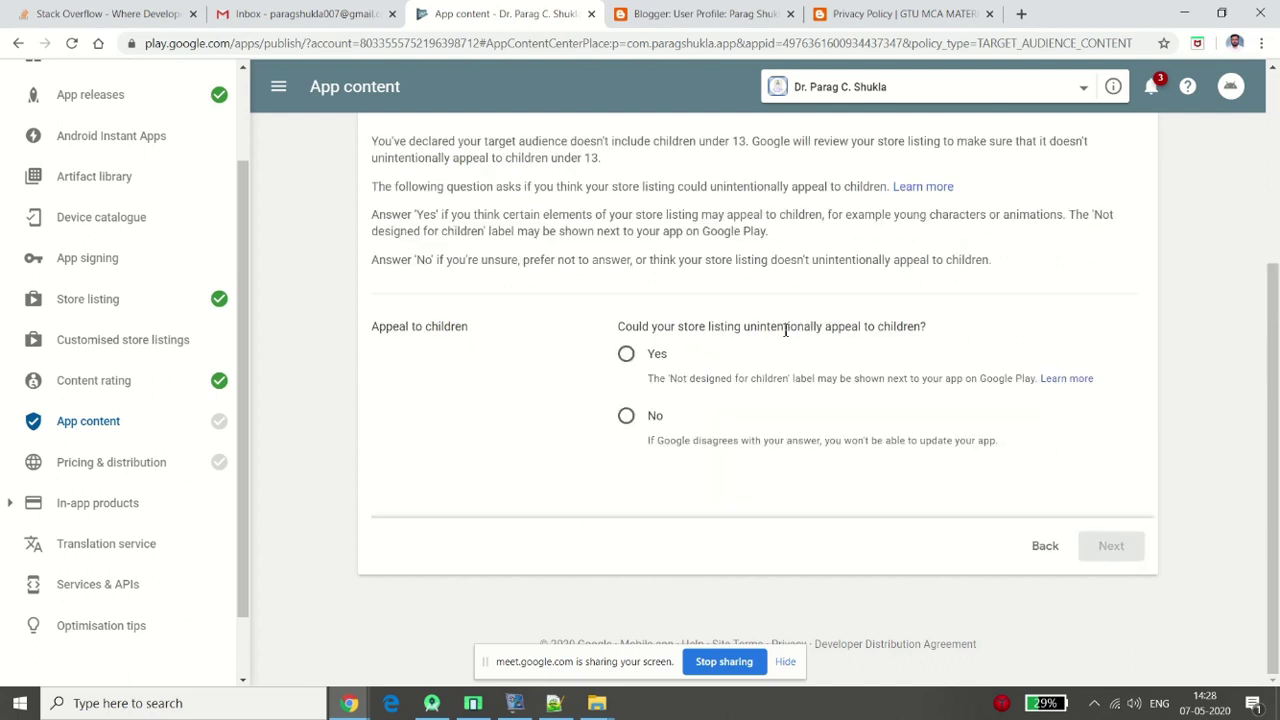
pyautogui.click(627, 418)
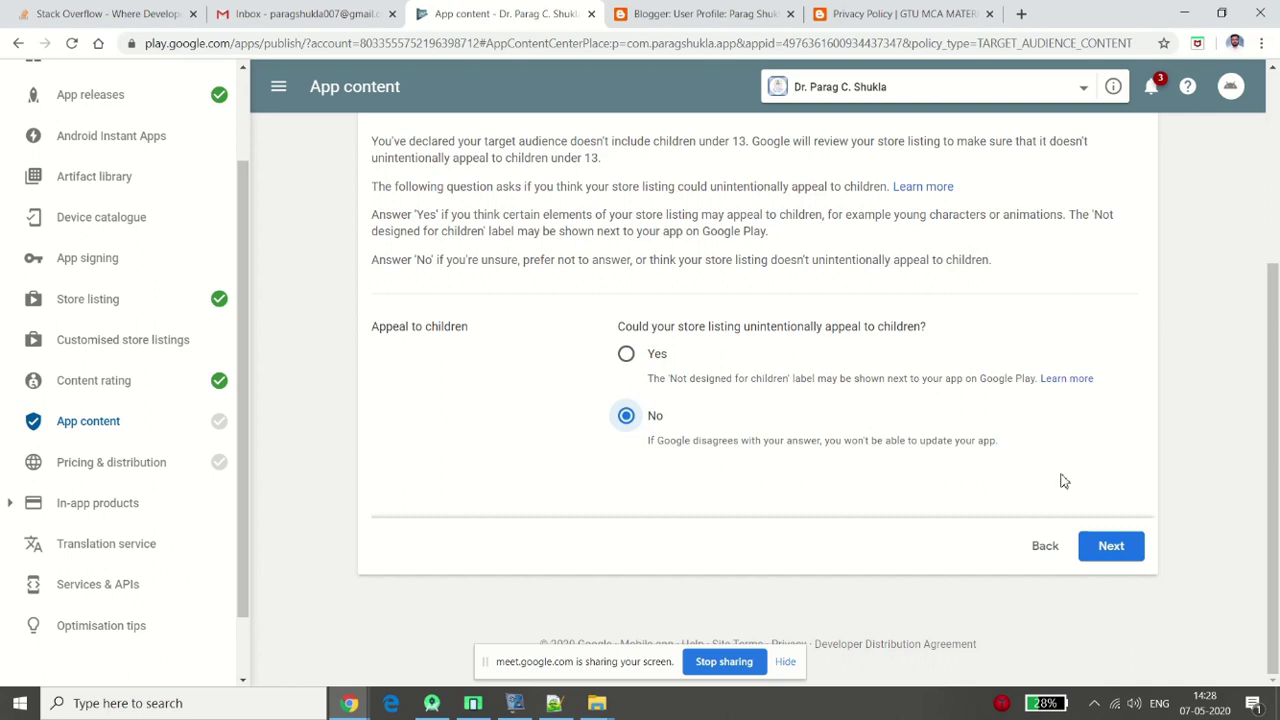
pyautogui.click(1107, 545)
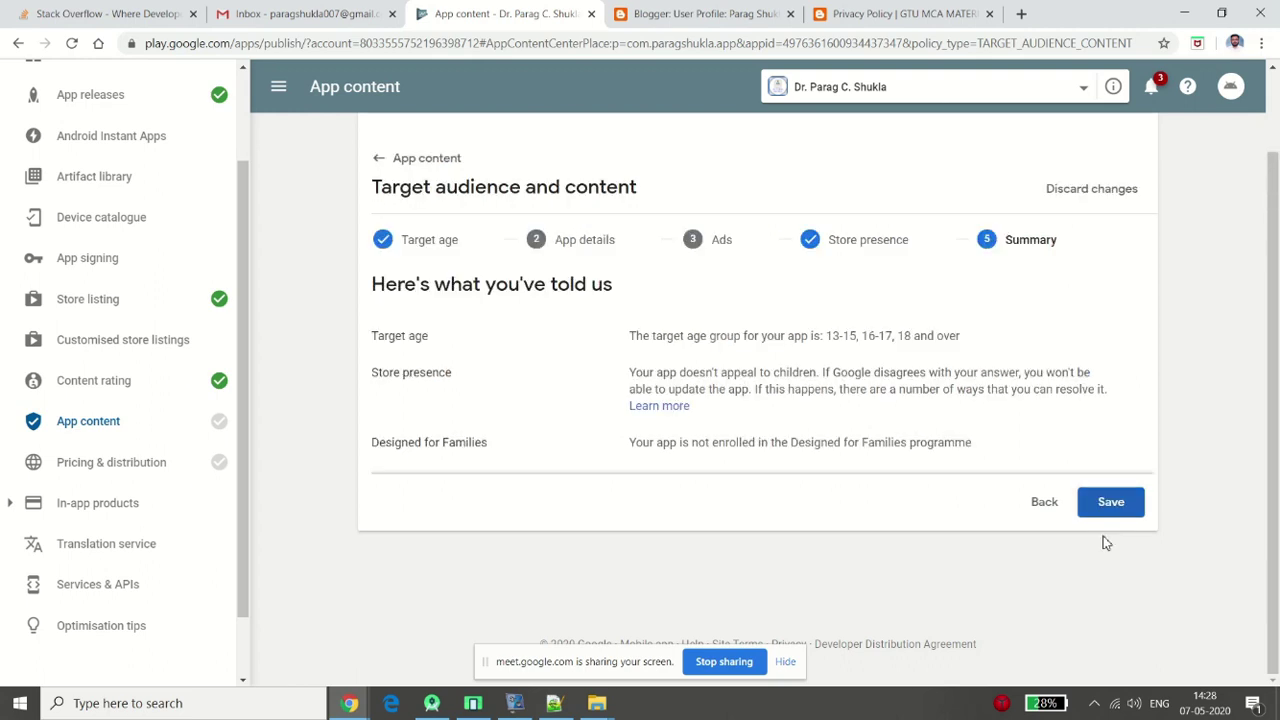
pyautogui.click(1109, 506)
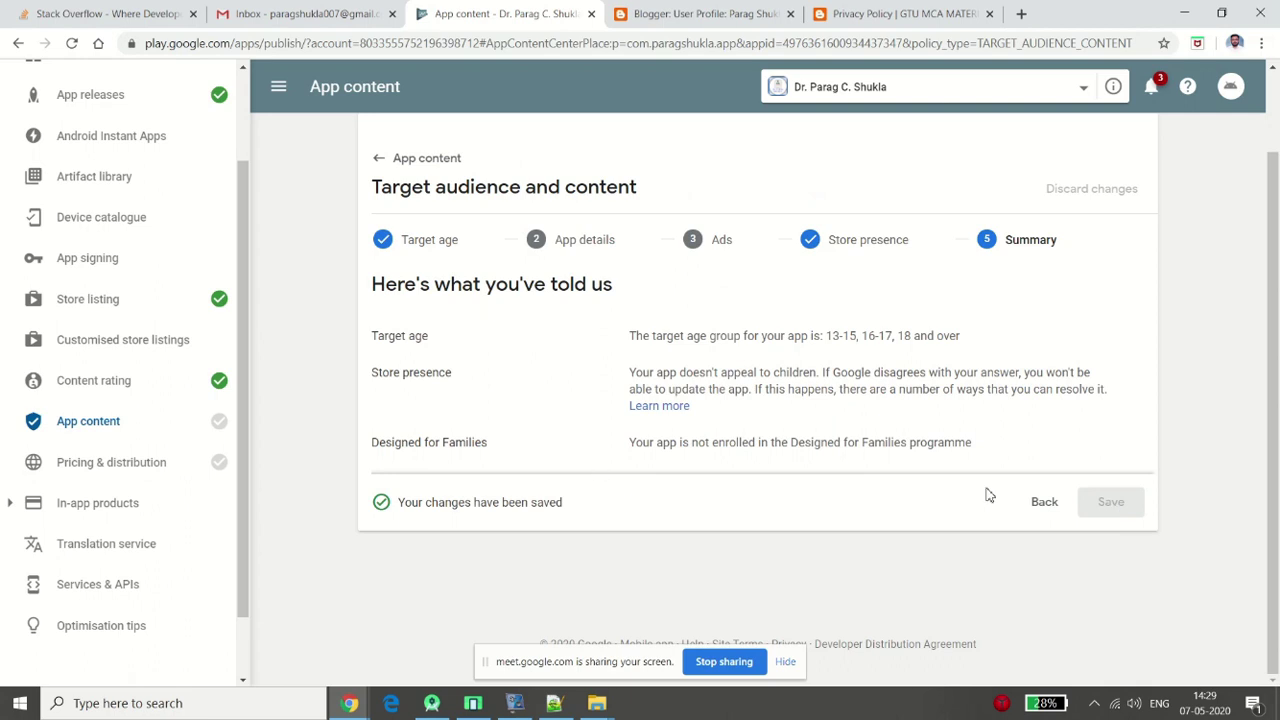
pyautogui.click(84, 423)
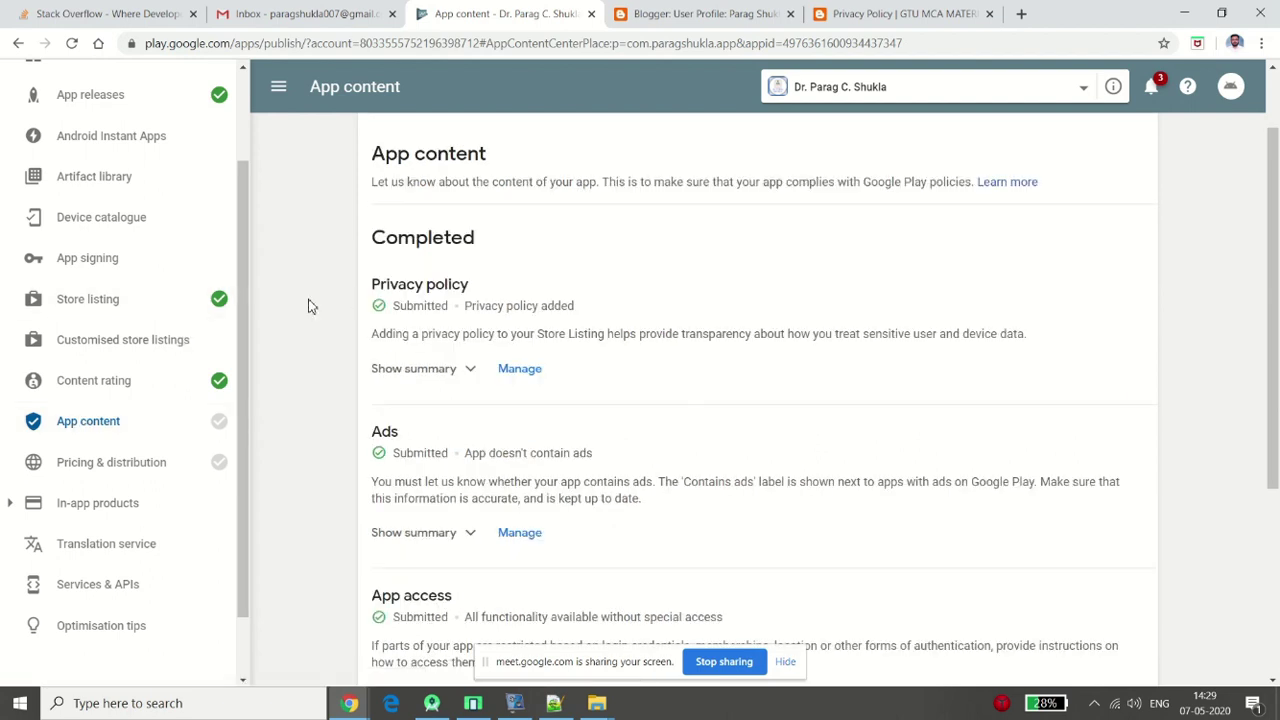
# Scroll App content to review the Completed sections, each marked Submitted
pyautogui.scroll(-3, 309, 306)
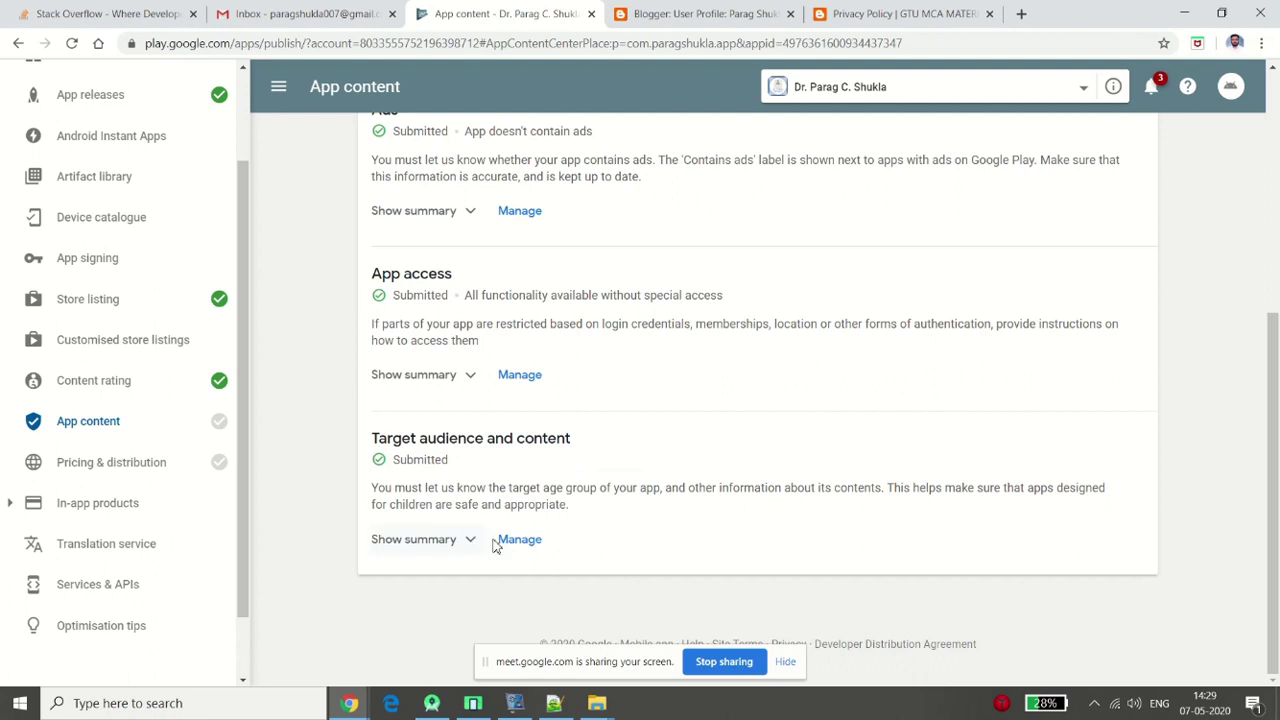
pyautogui.click(158, 471)
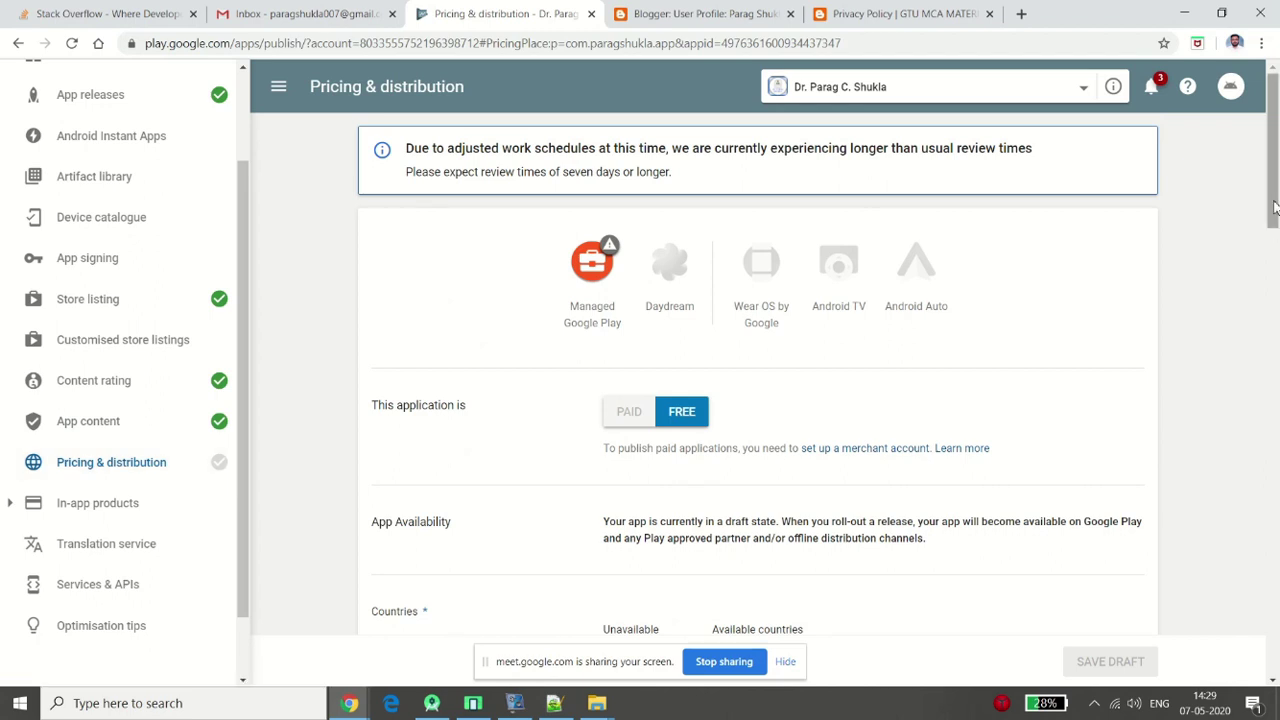
pyautogui.scroll(-2, 1274, 207)
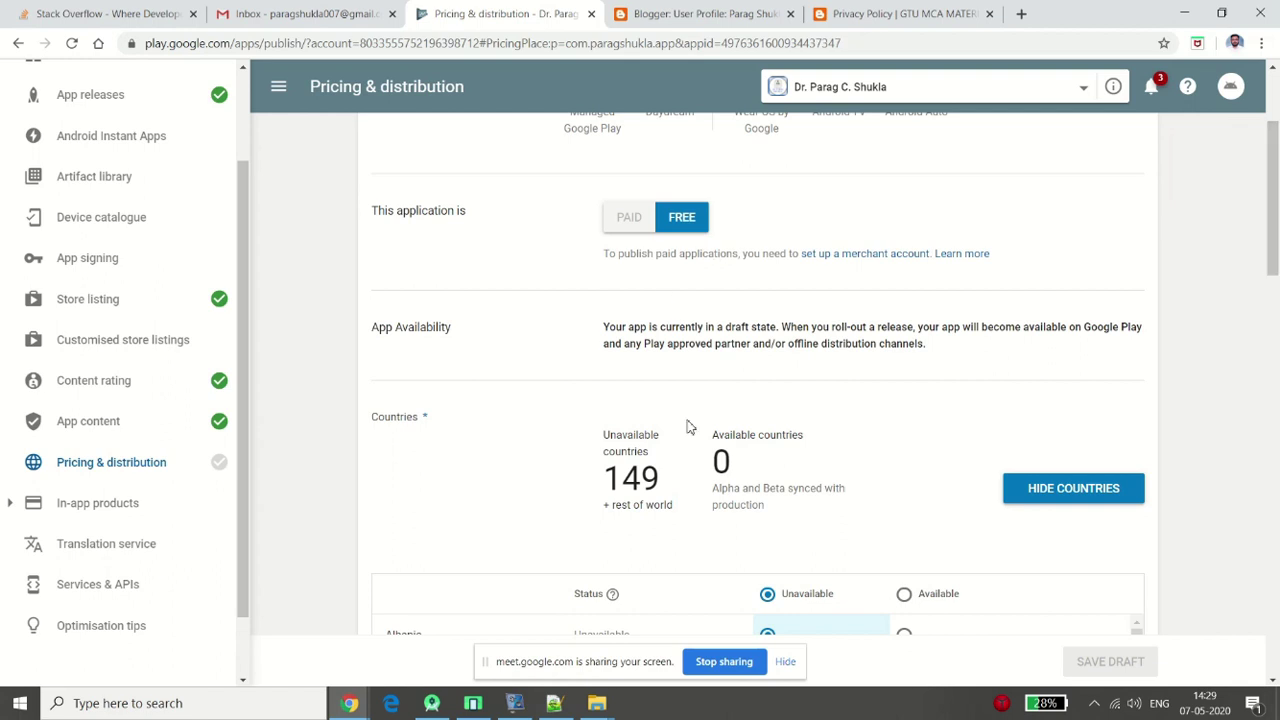
pyautogui.scroll(-2, 1276, 310)
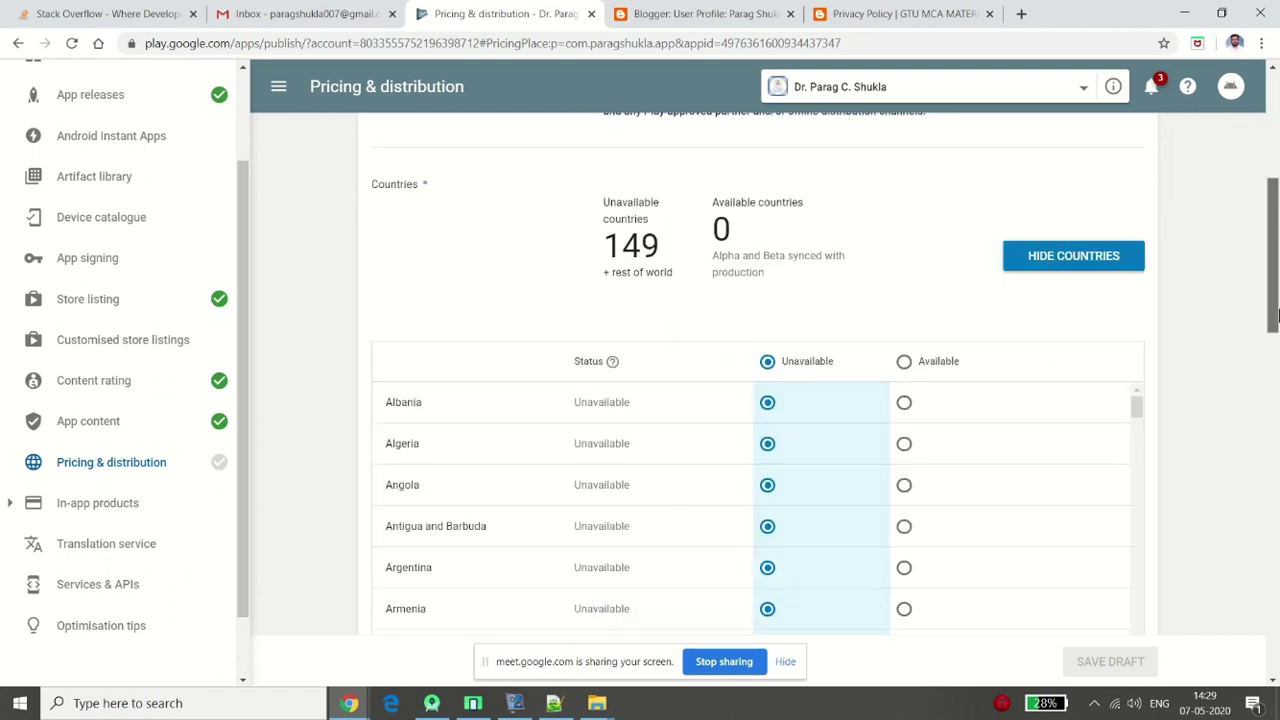
pyautogui.scroll(-1, 1276, 316)
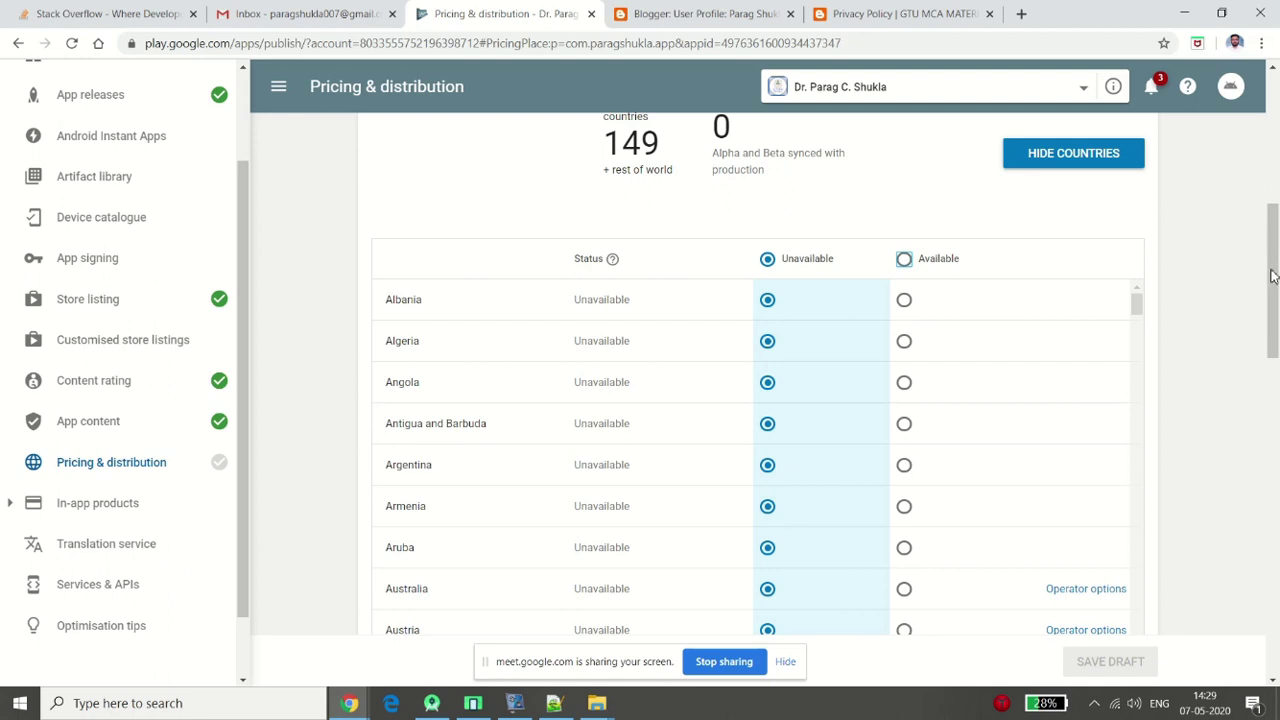
pyautogui.click(904, 258)
pyautogui.scroll(-2, 760, 300)
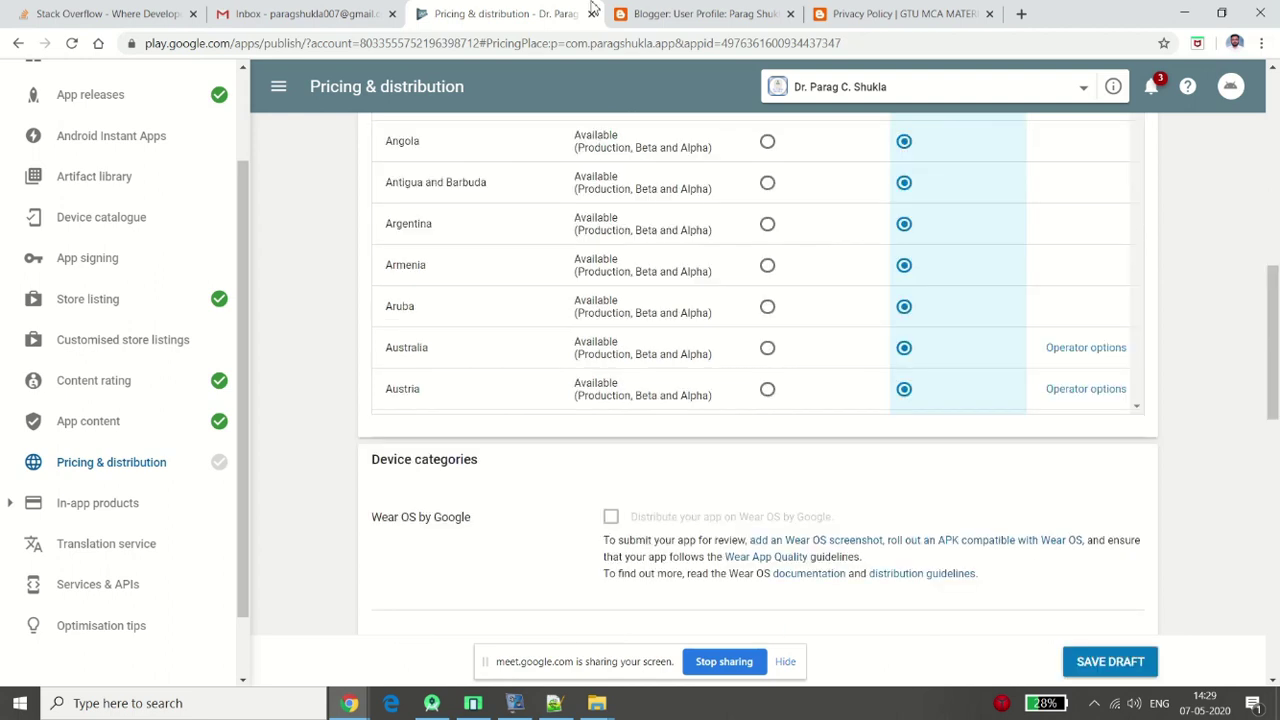
pyautogui.moveTo(1277, 345); pyautogui.dragTo(1276, 275)
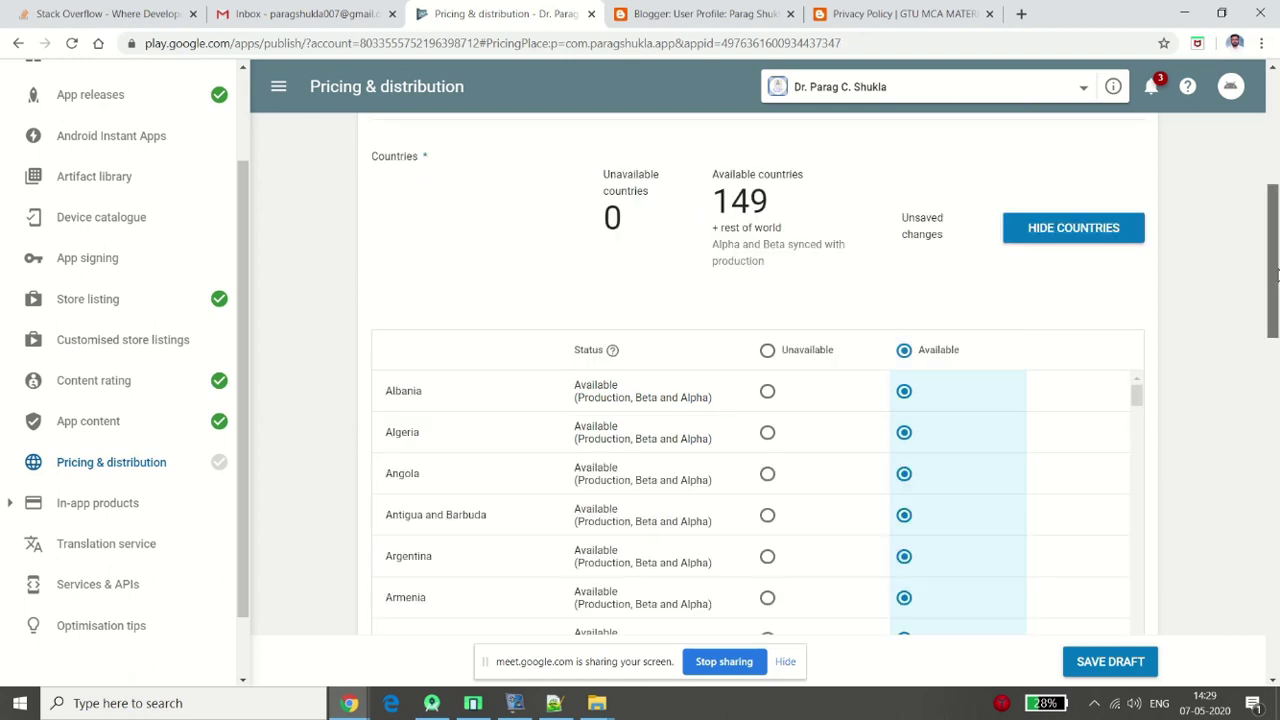
pyautogui.scroll(-2, 1157, 248)
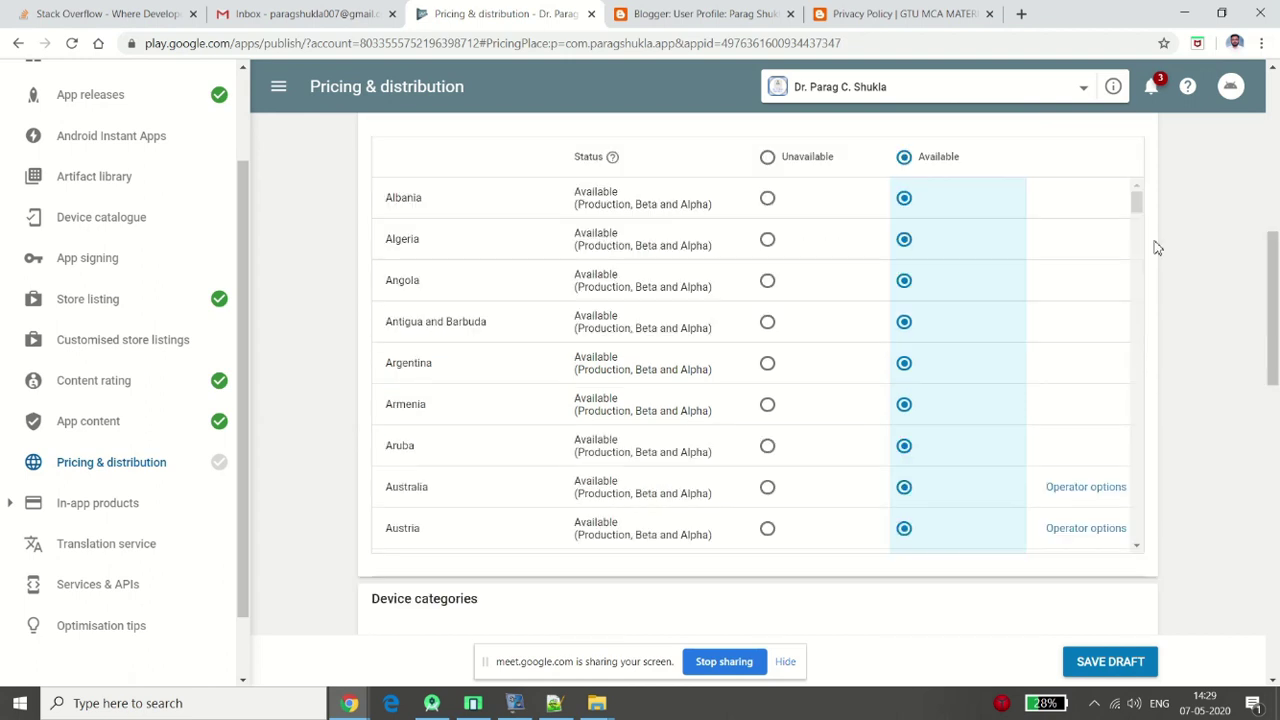
pyautogui.scroll(-6, 1157, 255)
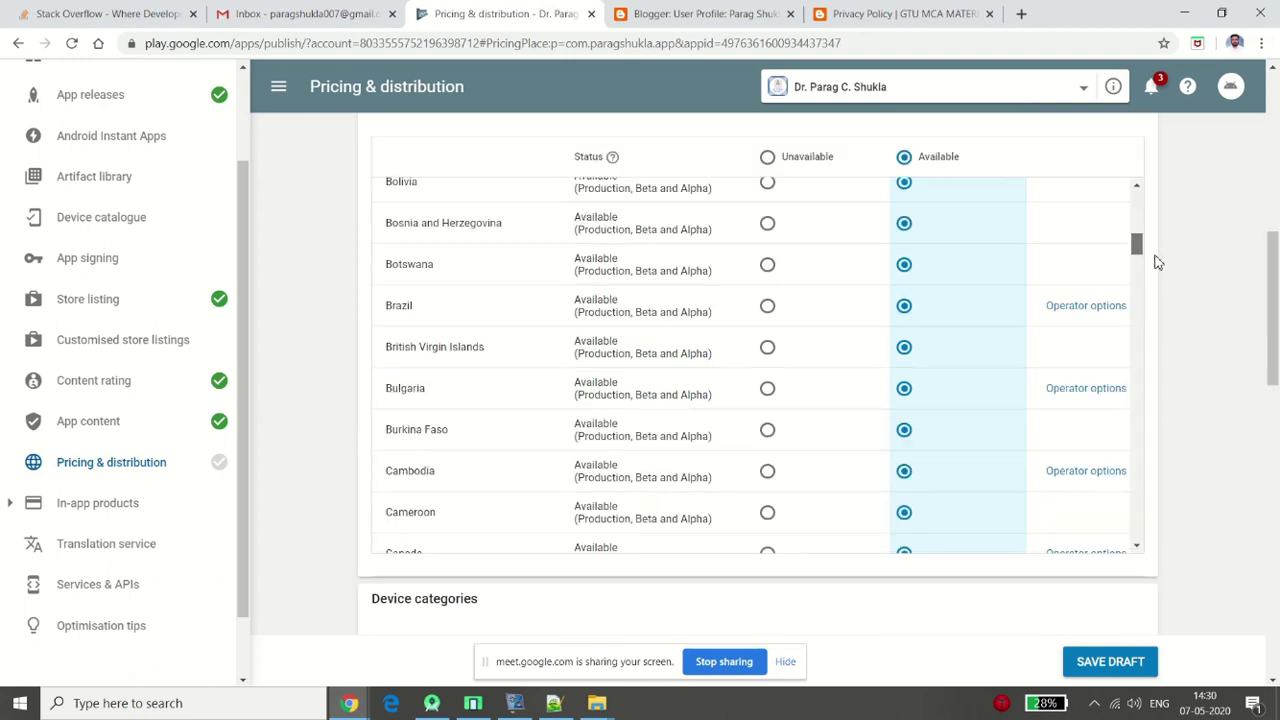
pyautogui.scroll(-7, 1165, 290)
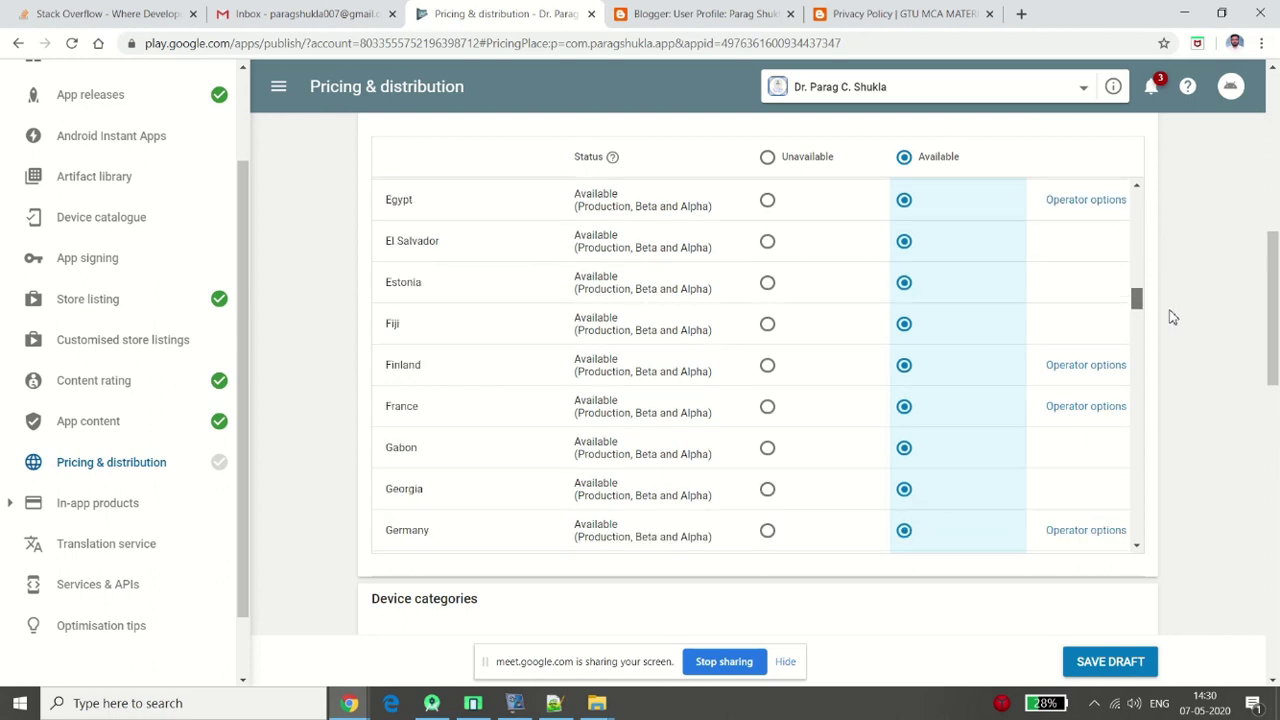
pyautogui.scroll(-7, 1173, 317)
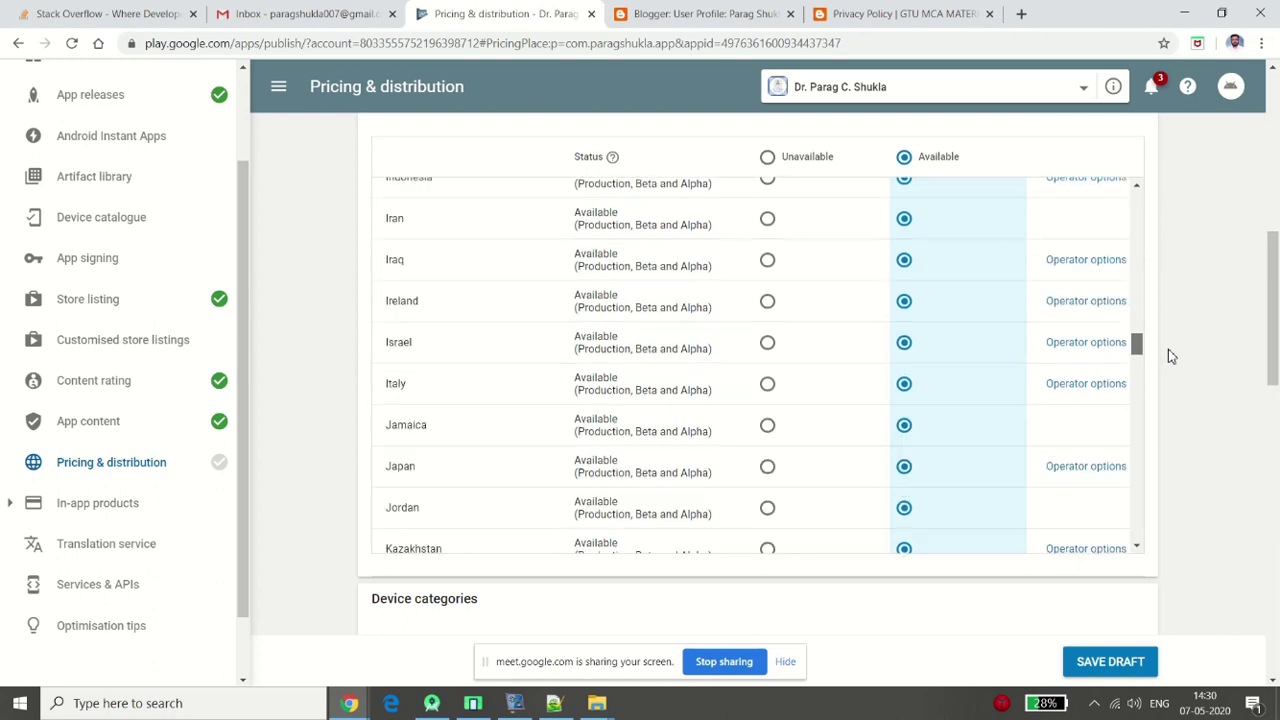
pyautogui.scroll(-7, 1172, 390)
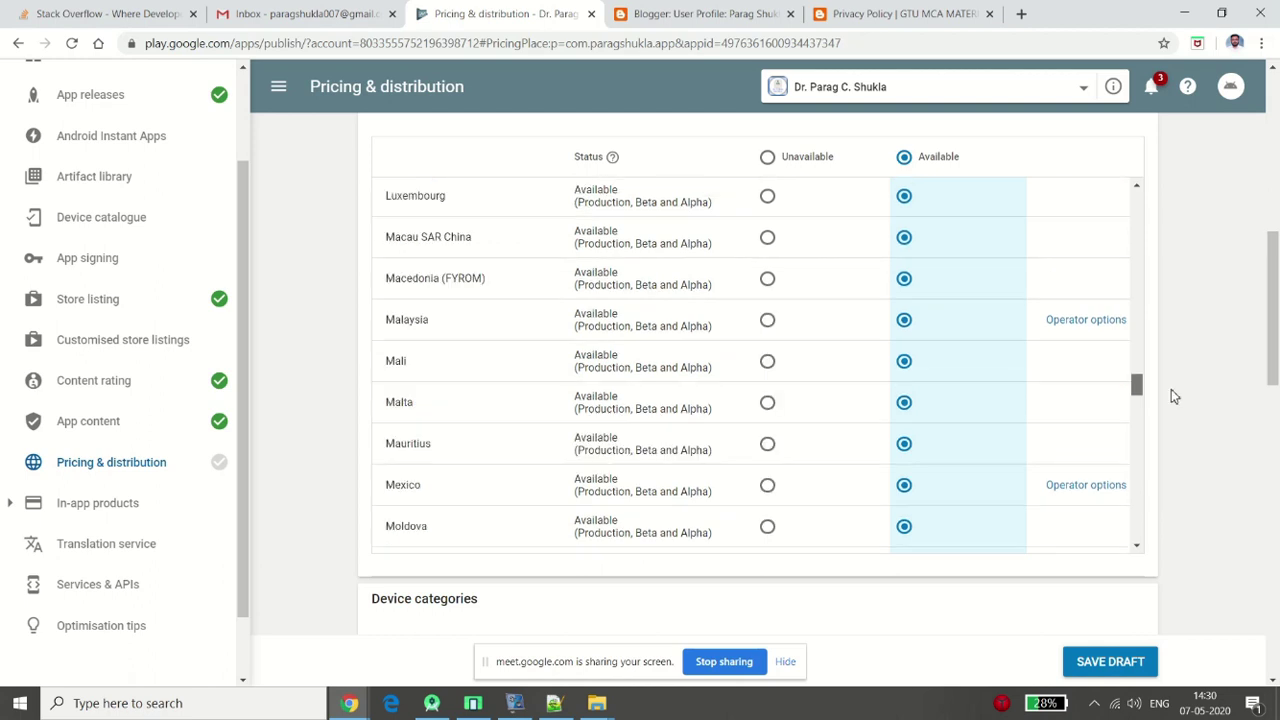
pyautogui.scroll(-4, 1173, 397)
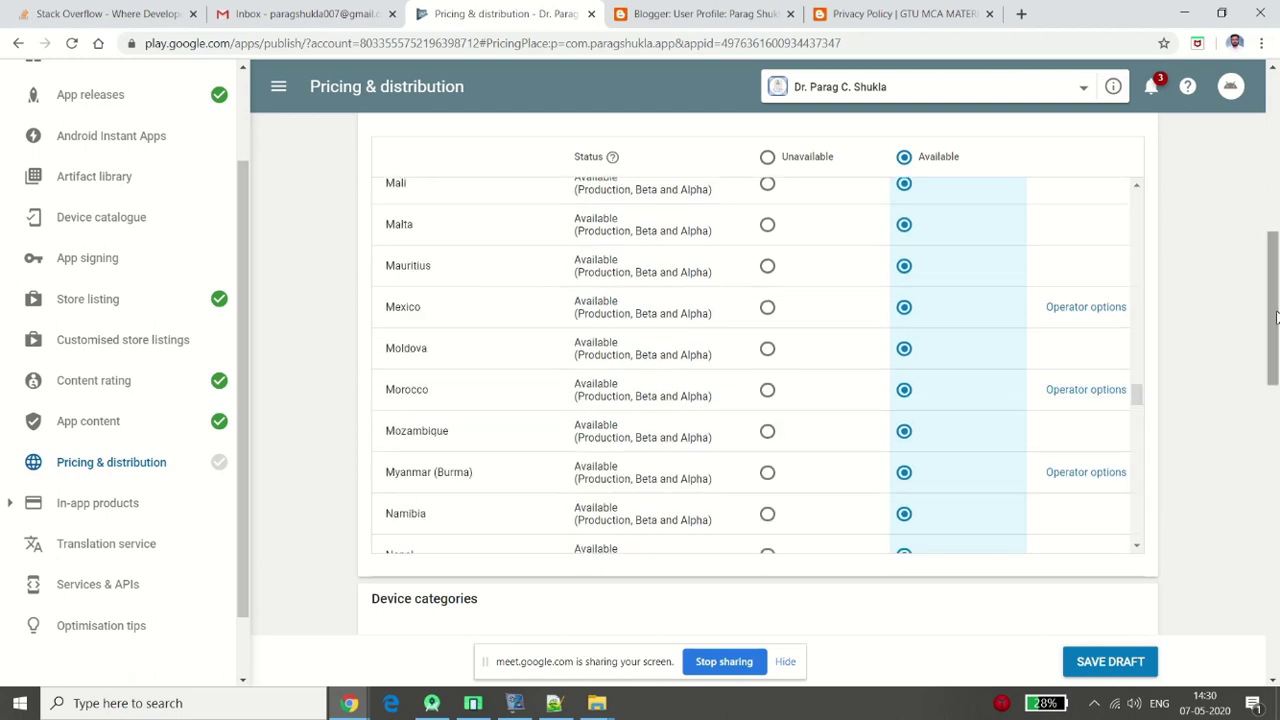
pyautogui.hotkey('alt', 'Tab')
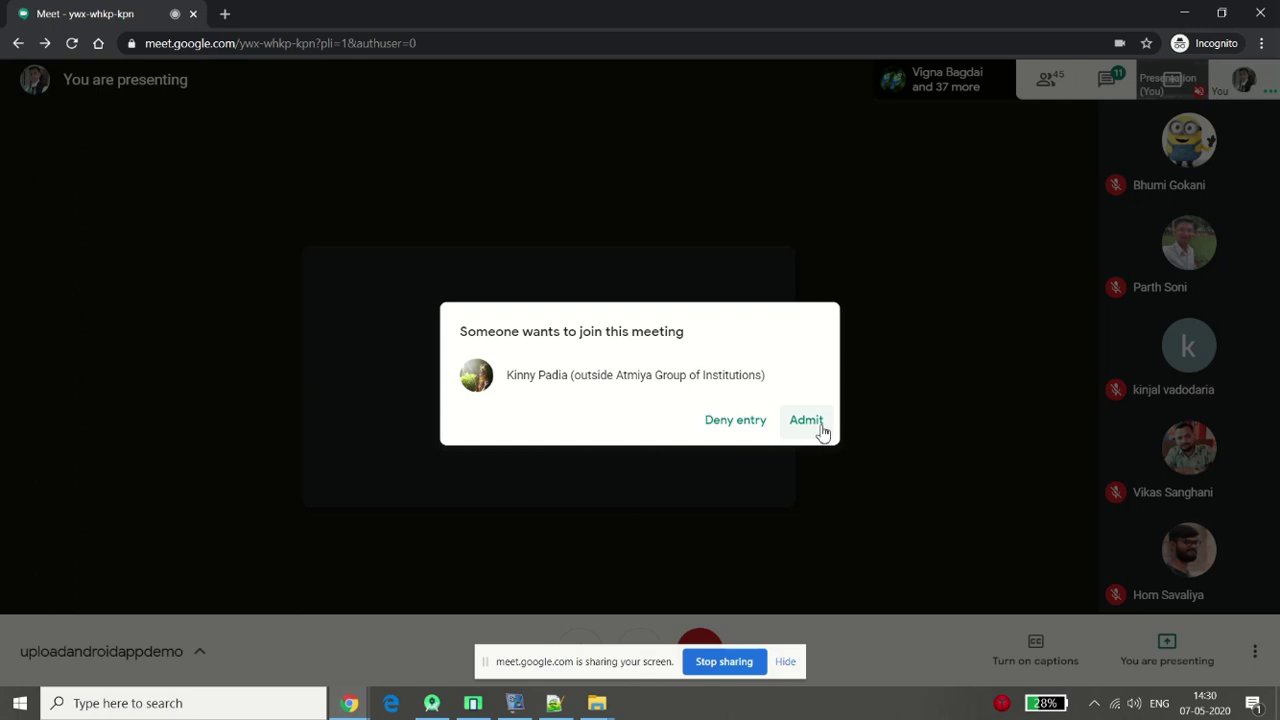
pyautogui.click(822, 430)
pyautogui.hotkey('alt', 'Tab')
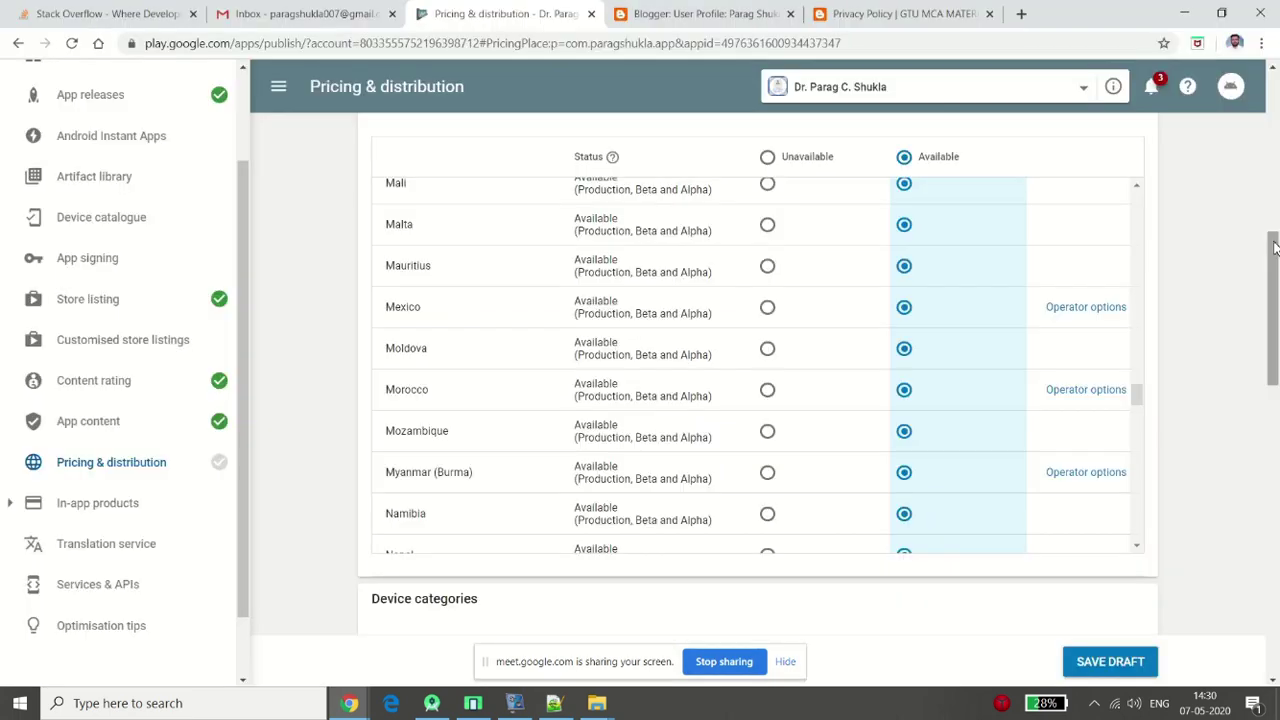
# Tick the Content guidelines and US export laws consents and save the pricing draft
pyautogui.moveTo(1274, 248); pyautogui.dragTo(1276, 343)
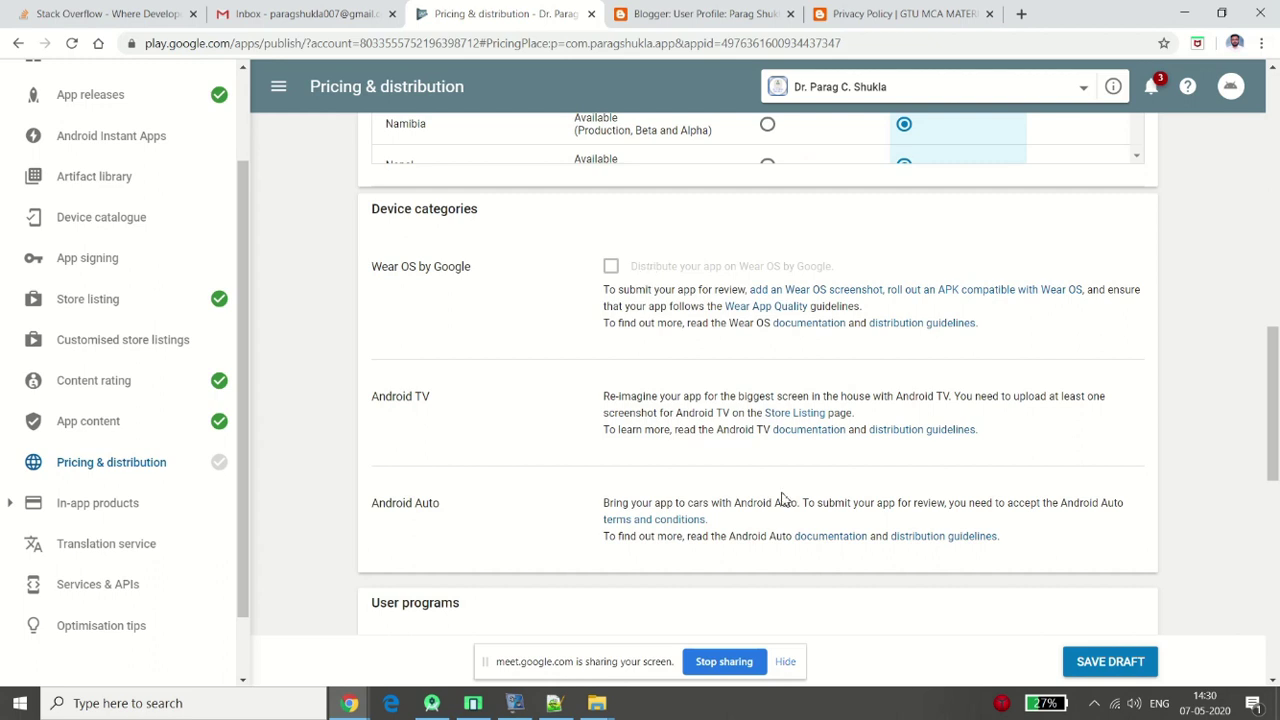
pyautogui.moveTo(1274, 370); pyautogui.dragTo(1277, 545)
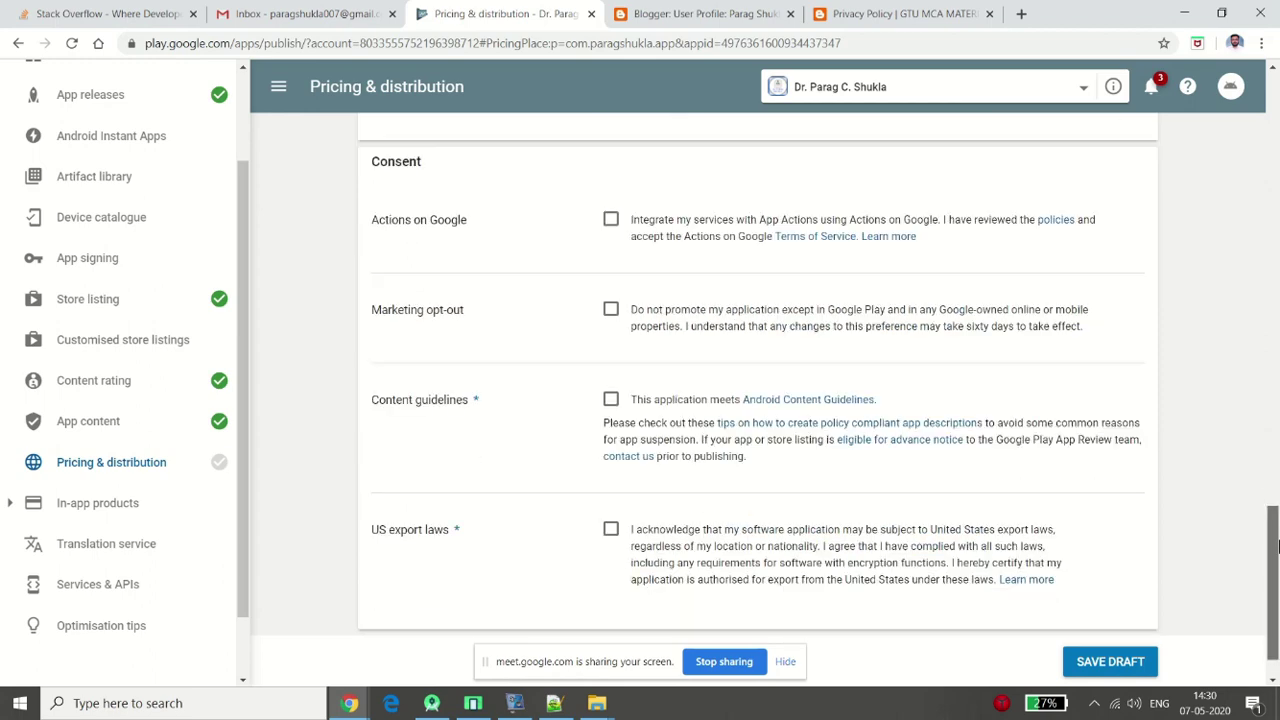
pyautogui.click(613, 403)
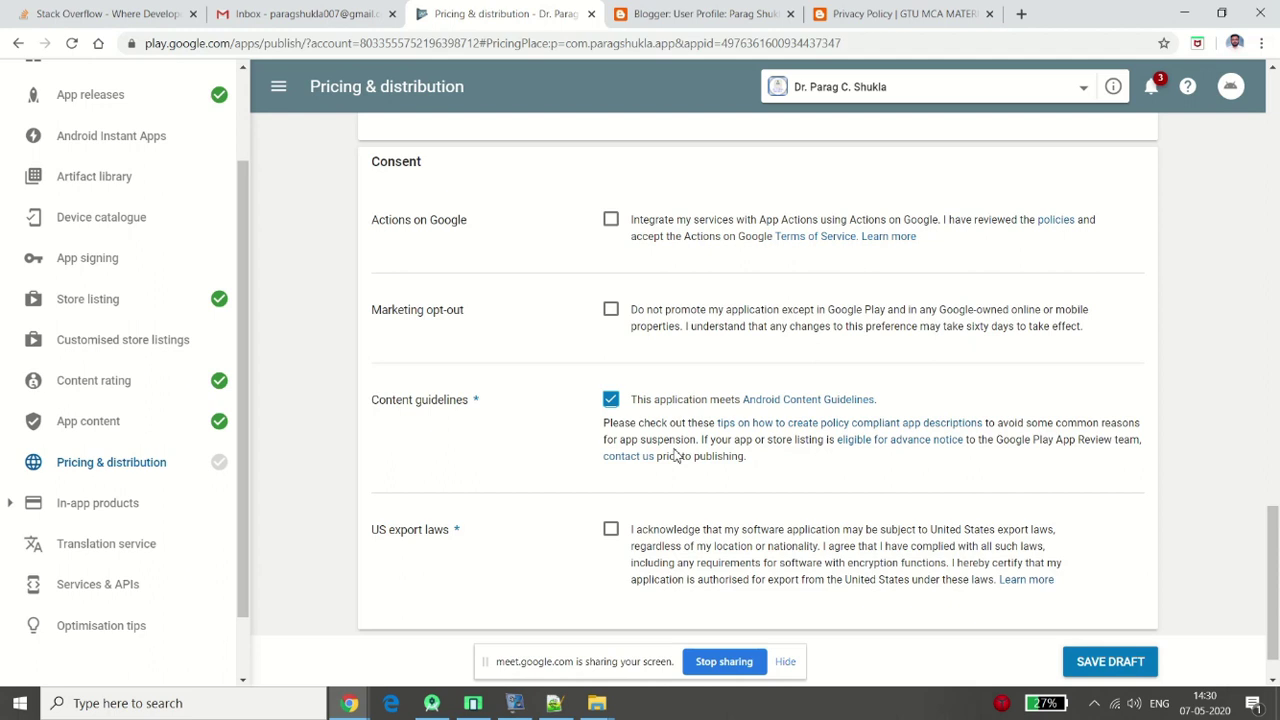
pyautogui.click(611, 531)
pyautogui.click(1120, 660)
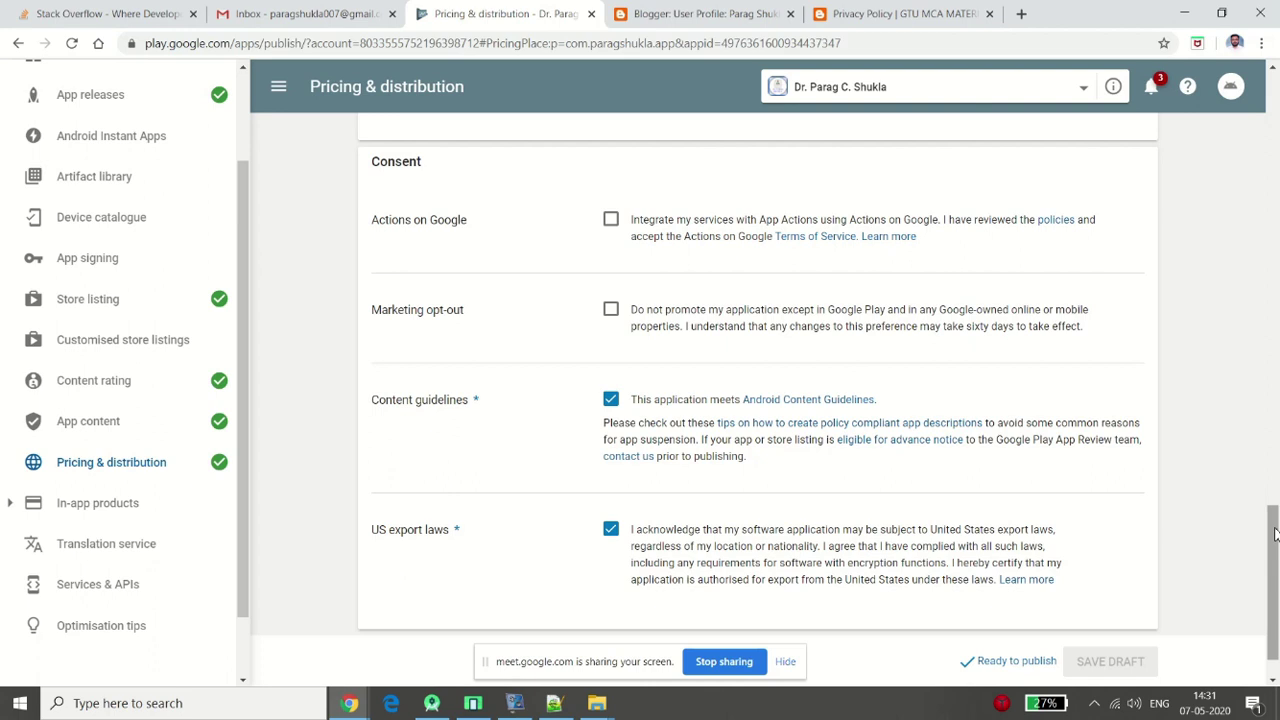
pyautogui.moveTo(1275, 533); pyautogui.dragTo(1276, 138)
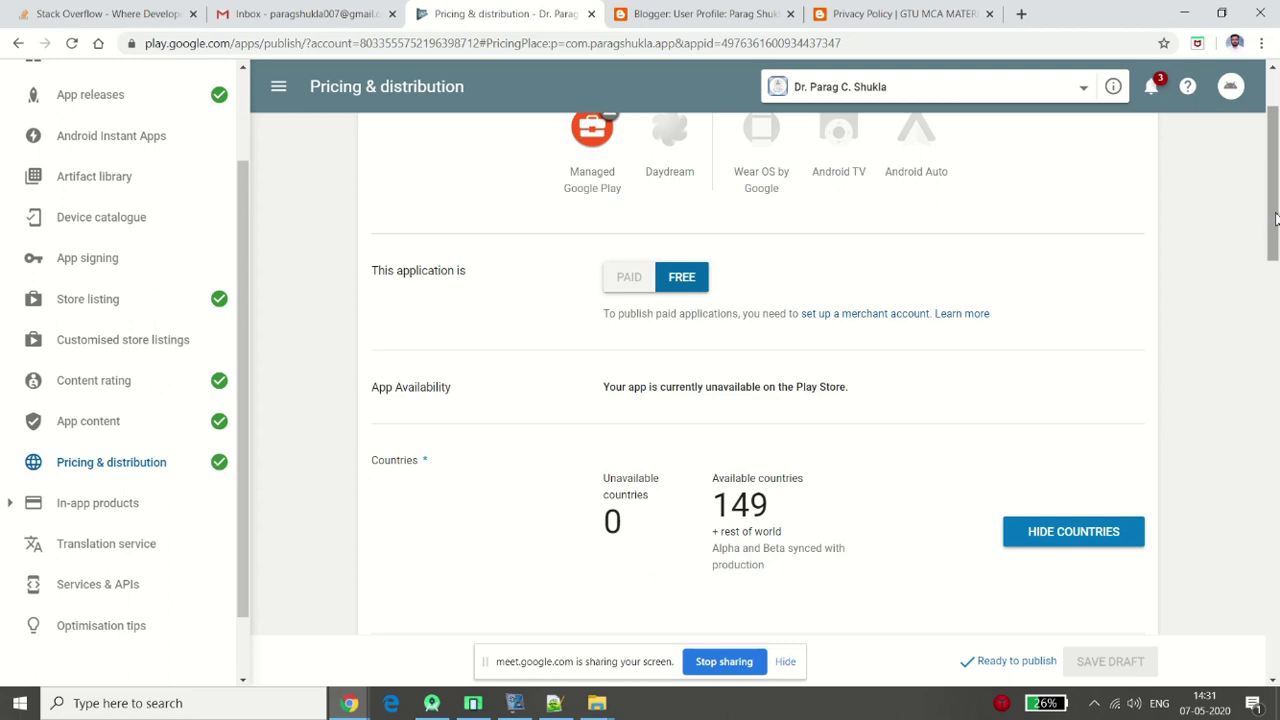
pyautogui.moveTo(1275, 218); pyautogui.dragTo(1275, 690)
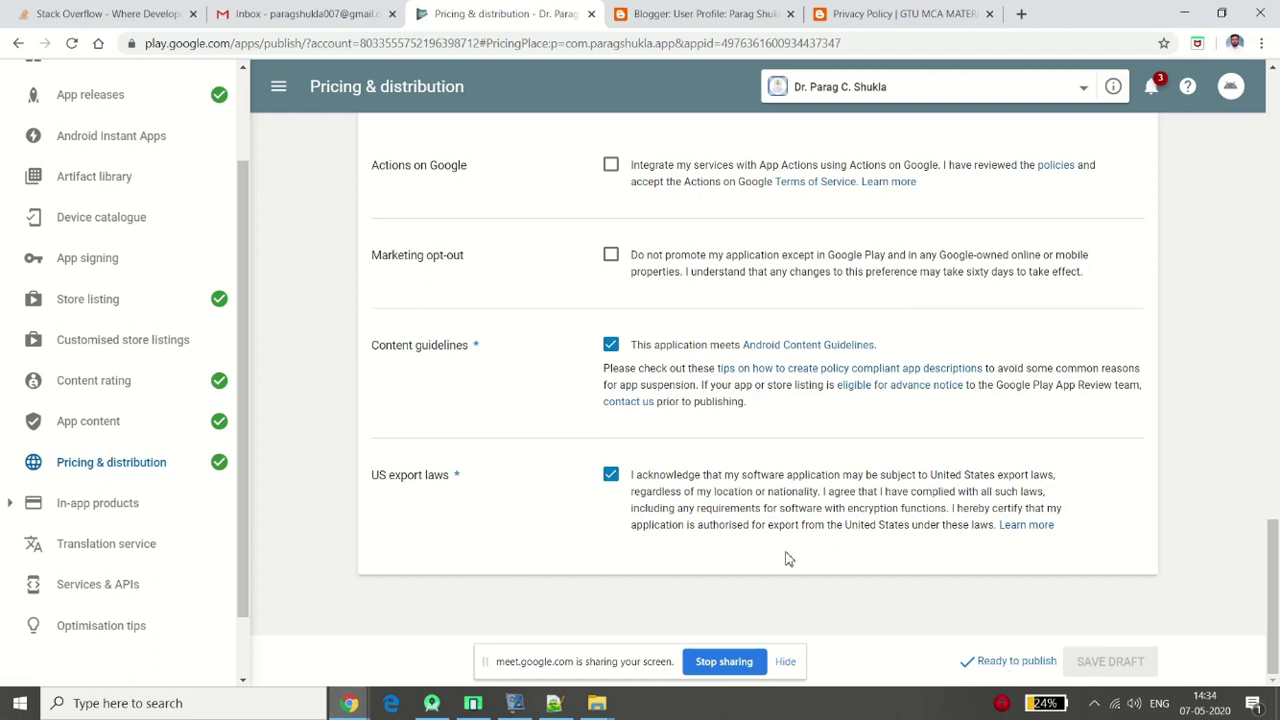
# Check 'Ready to publish' and go to Manage releases for the unreleased production track
pyautogui.click(1016, 661)
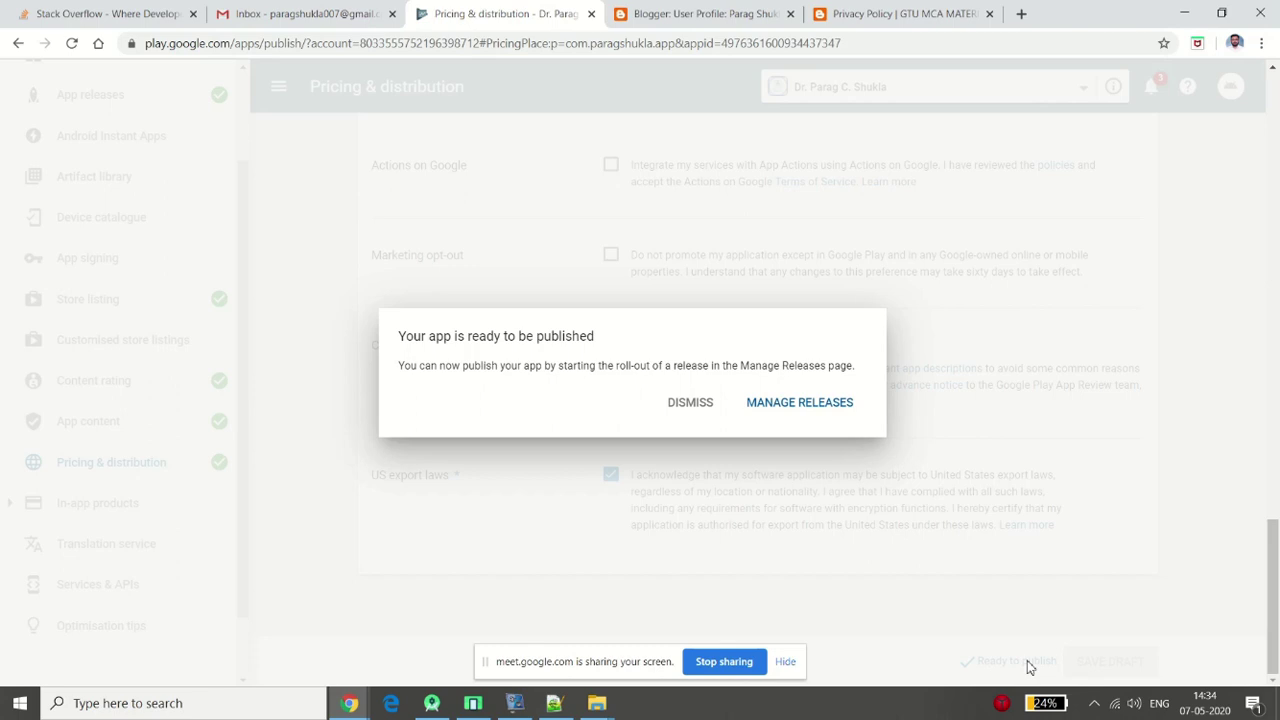
pyautogui.click(763, 404)
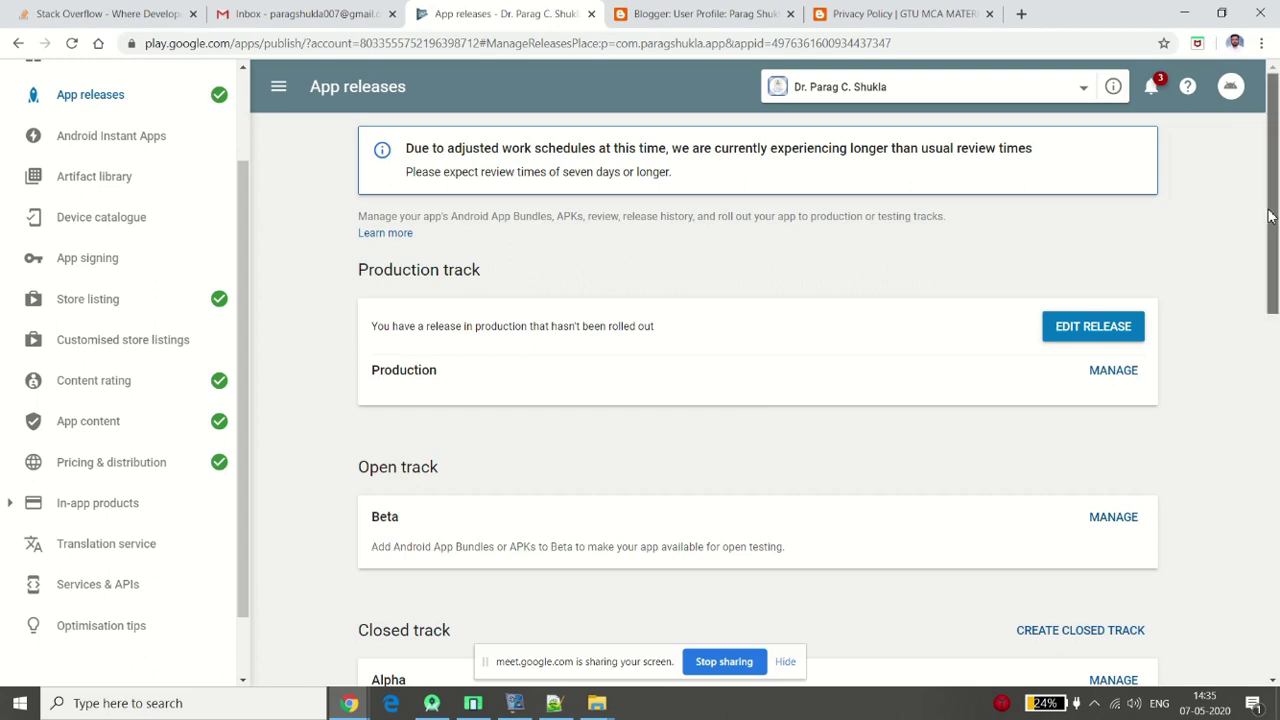
# Edit the unreleased Production release and open its First Version review summary, ready to roll out
pyautogui.click(1112, 369)
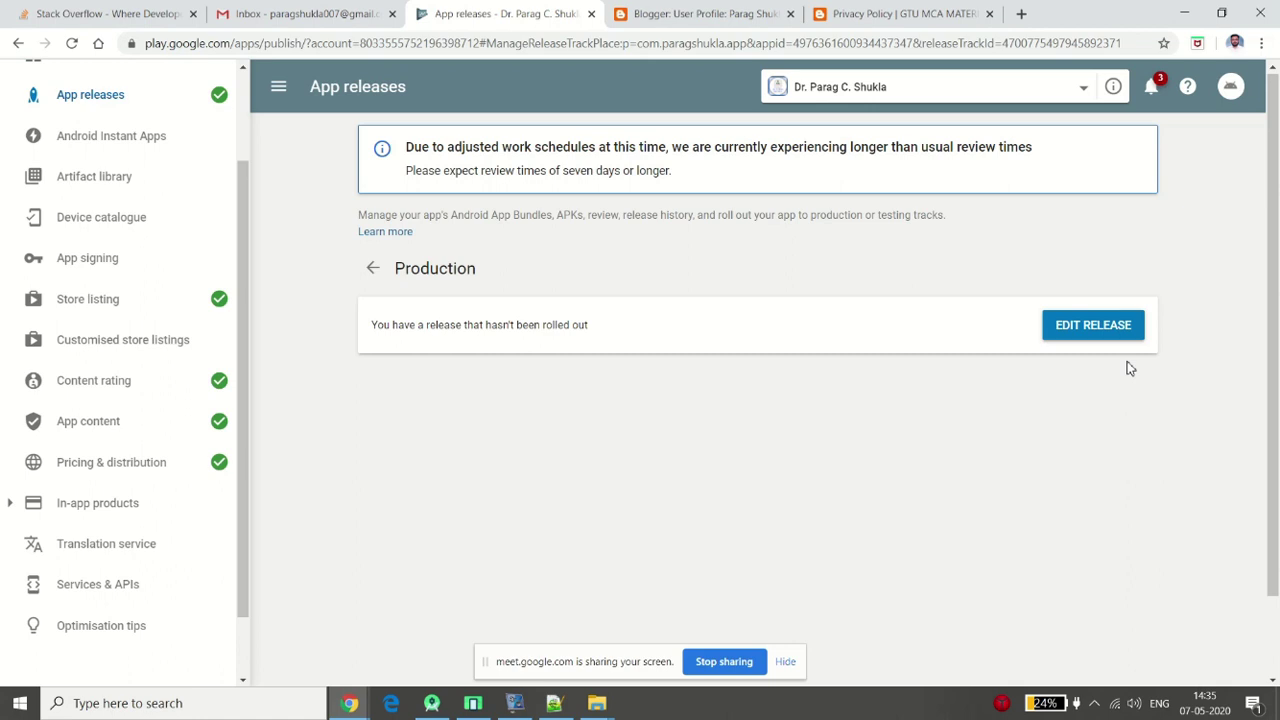
pyautogui.click(1081, 326)
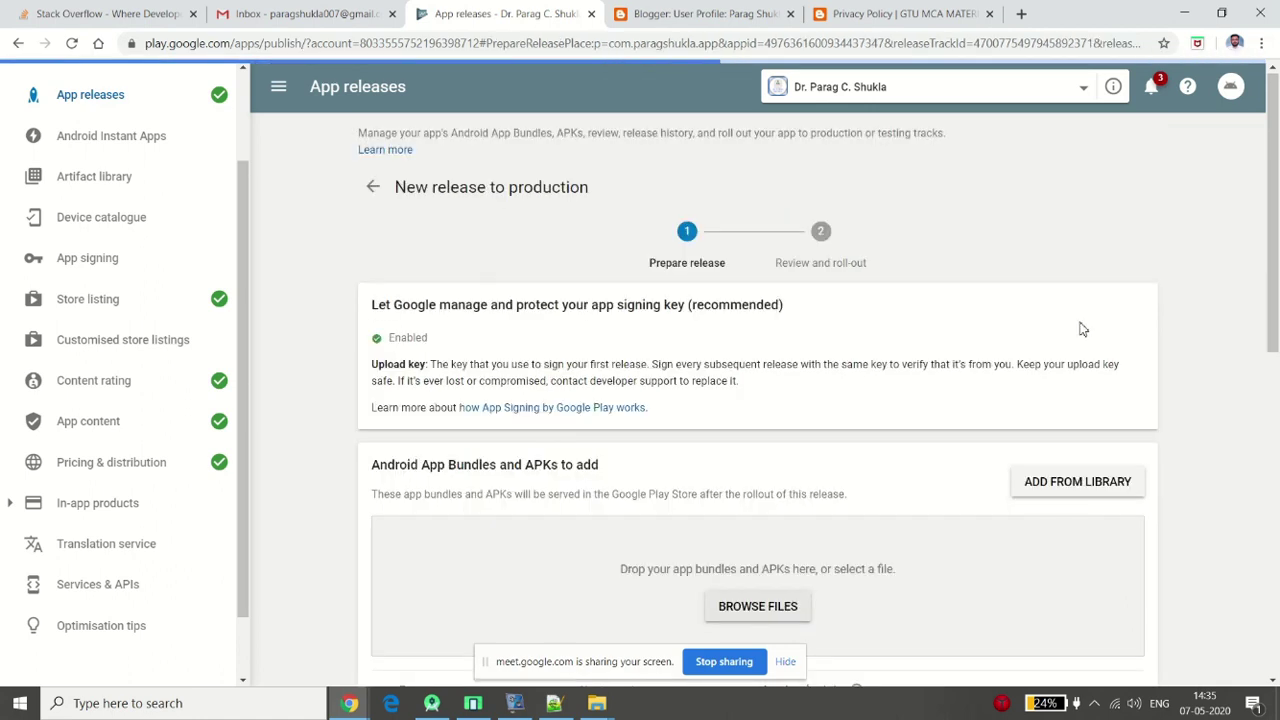
pyautogui.moveTo(1276, 284); pyautogui.dragTo(1263, 500)
pyautogui.scroll(-3, 1120, 571)
pyautogui.click(1120, 573)
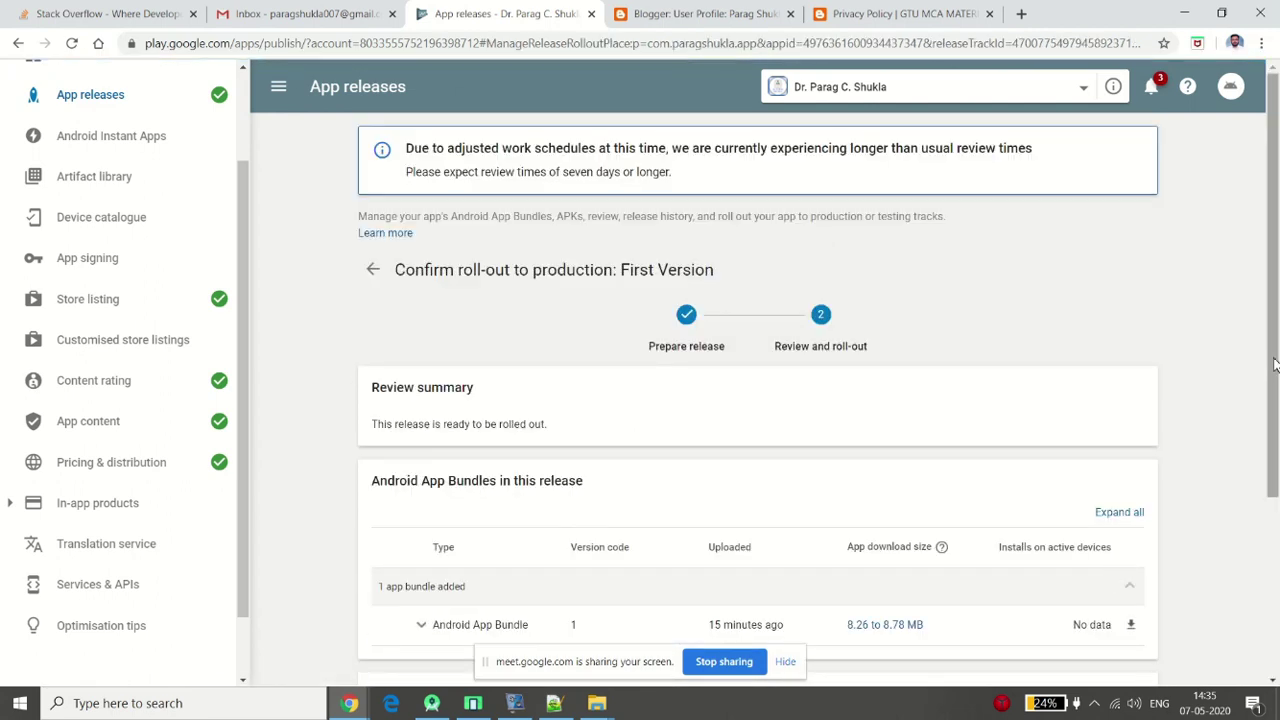
pyautogui.moveTo(1276, 368); pyautogui.dragTo(1276, 398)
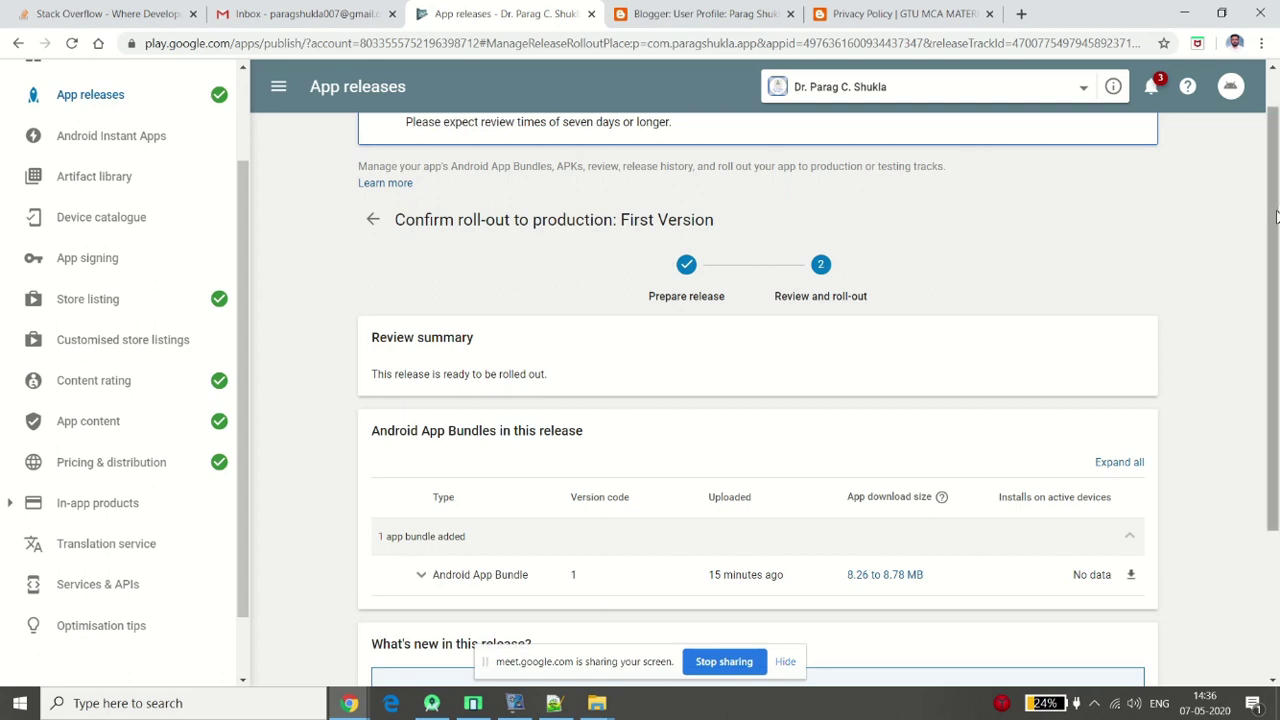
pyautogui.moveTo(1277, 213); pyautogui.dragTo(1277, 356)
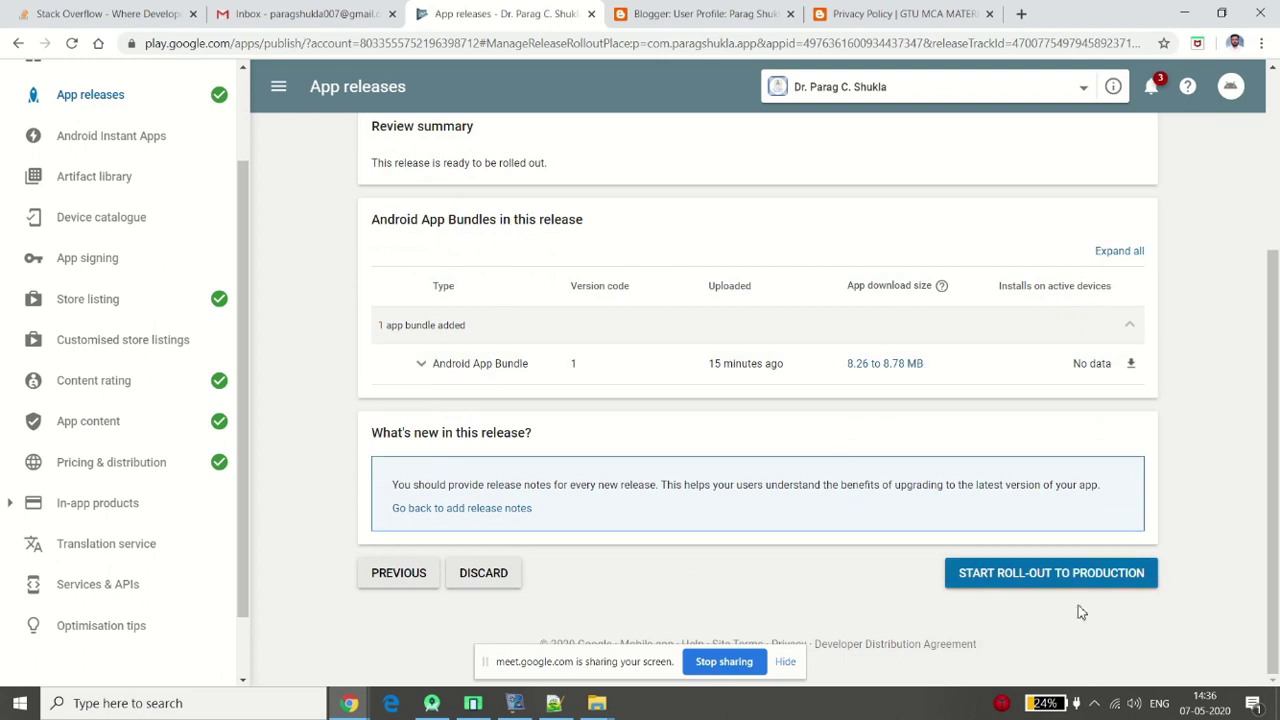
# Start the First Version roll-out to production and confirm availability to all users
pyautogui.click(1019, 585)
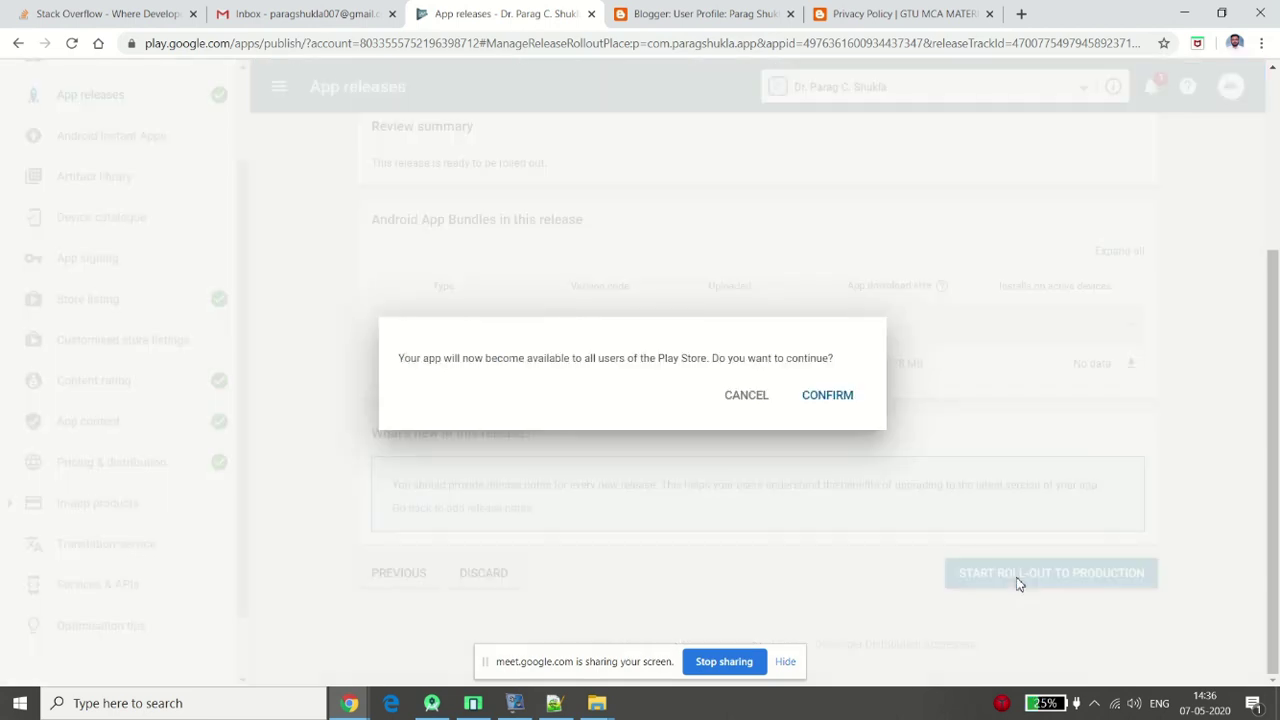
pyautogui.click(827, 399)
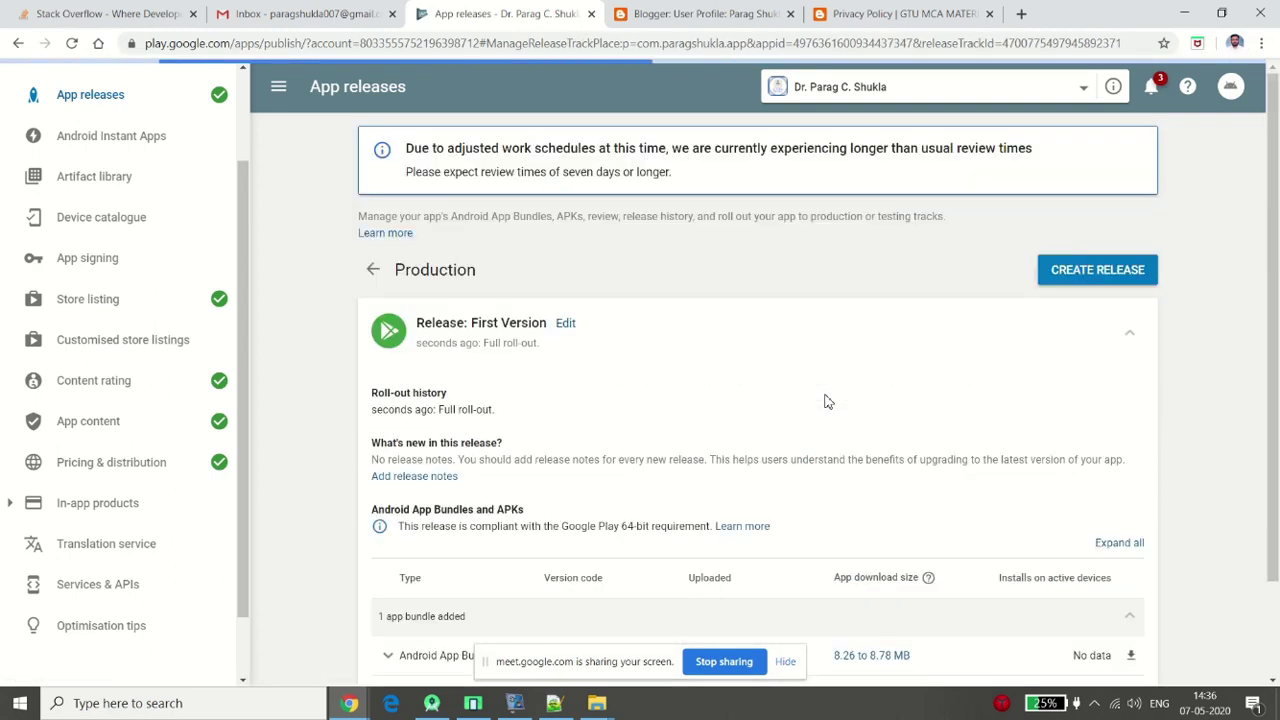
# Open the App bundle explorer and highlight the notice that reviews may take seven days or longer
pyautogui.click(1086, 90)
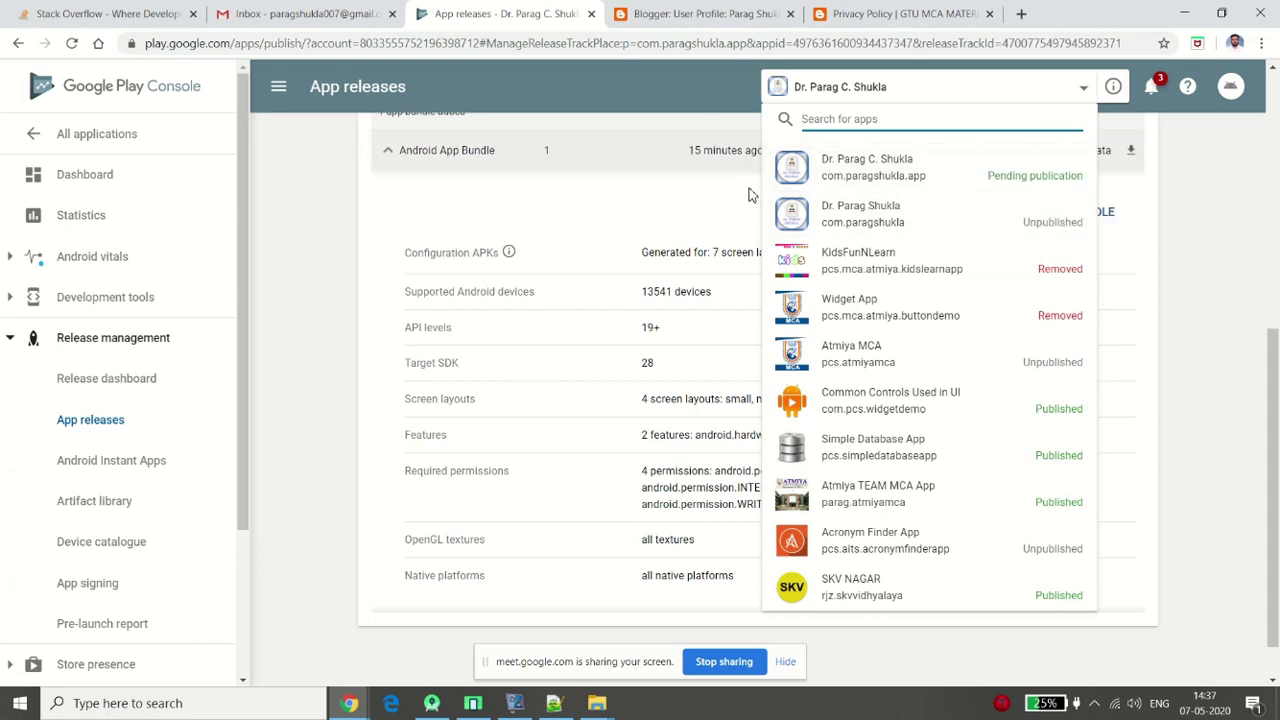
pyautogui.click(1105, 211)
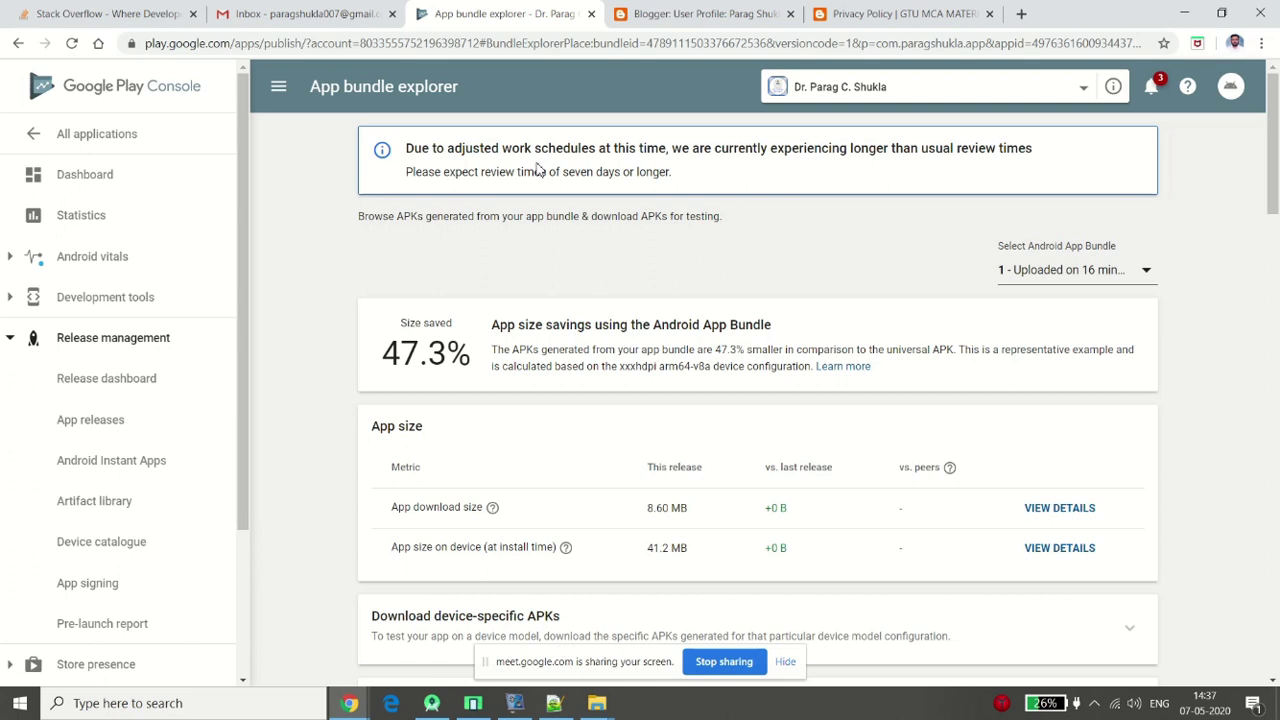
pyautogui.moveTo(405, 148); pyautogui.dragTo(921, 155)
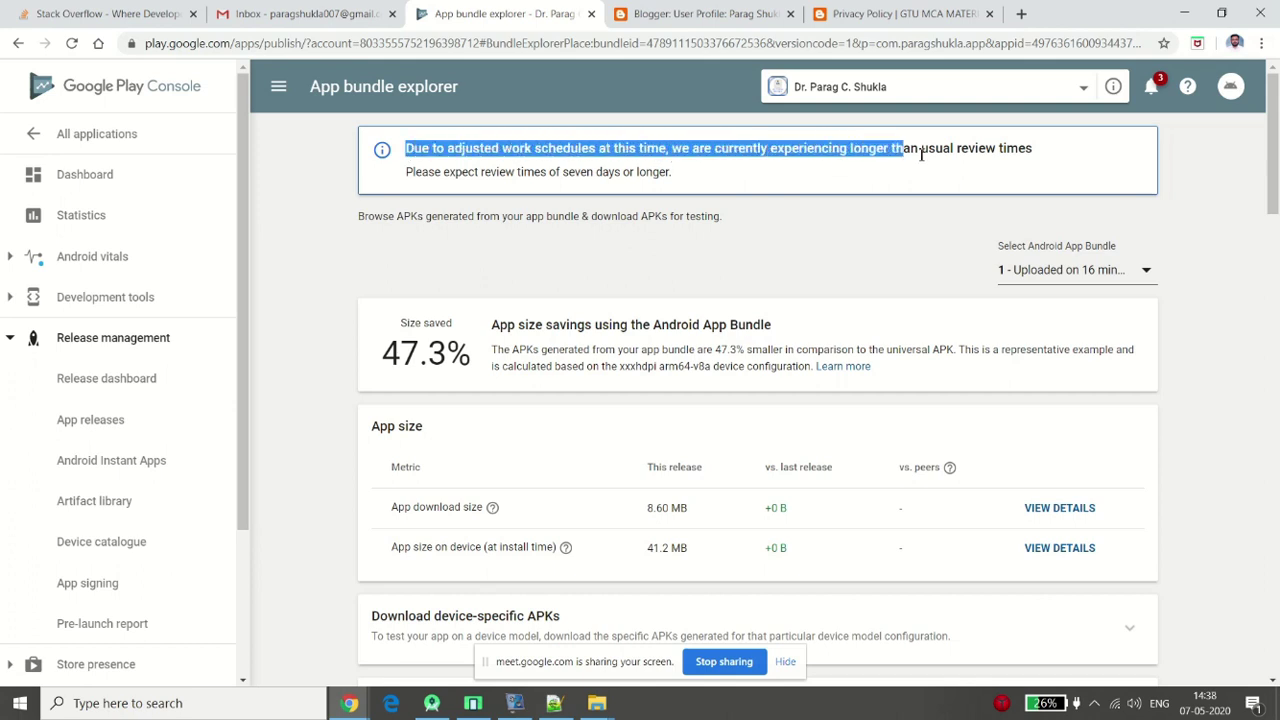
pyautogui.click(989, 163)
pyautogui.tripleClick(1015, 154)
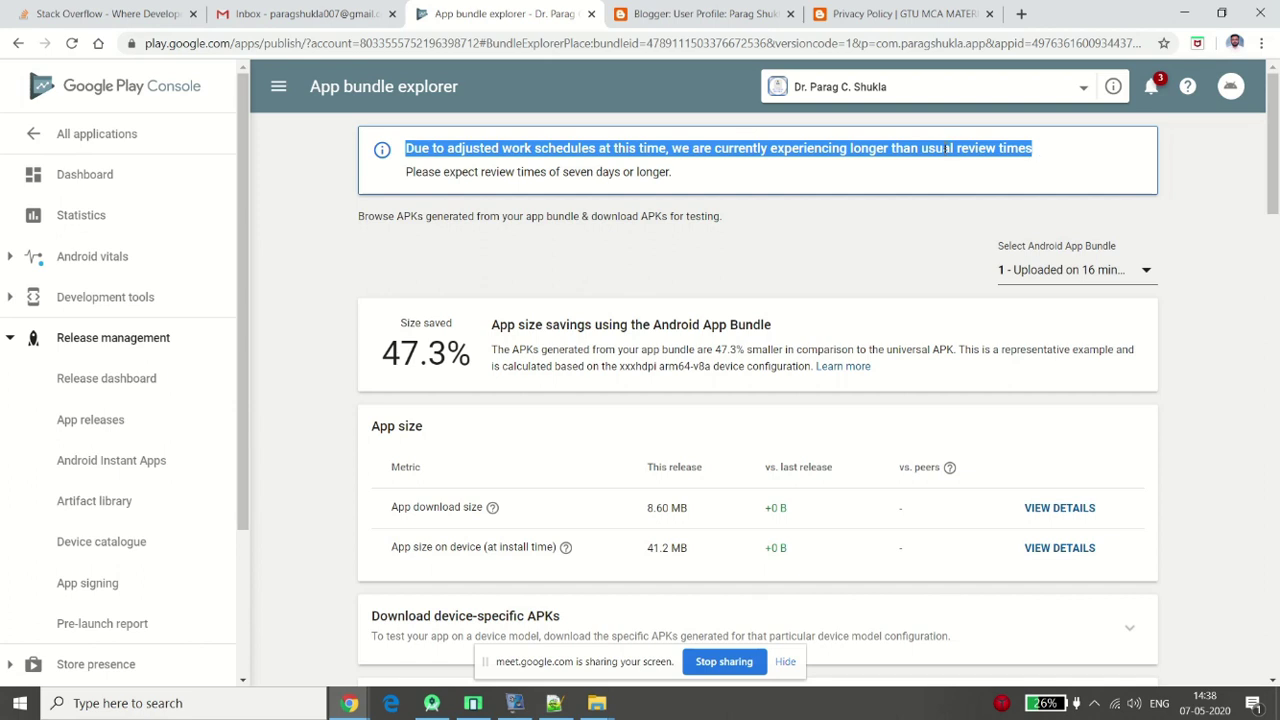
pyautogui.click(638, 152)
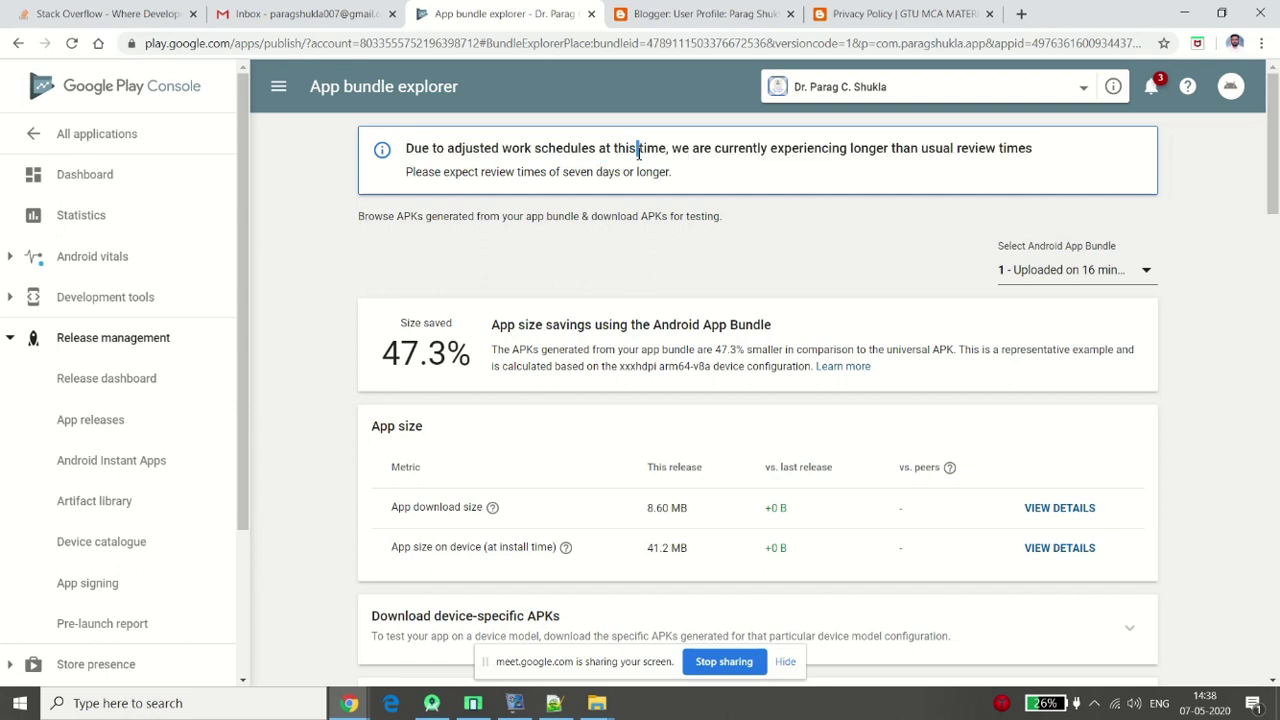
pyautogui.moveTo(521, 150); pyautogui.dragTo(755, 140)
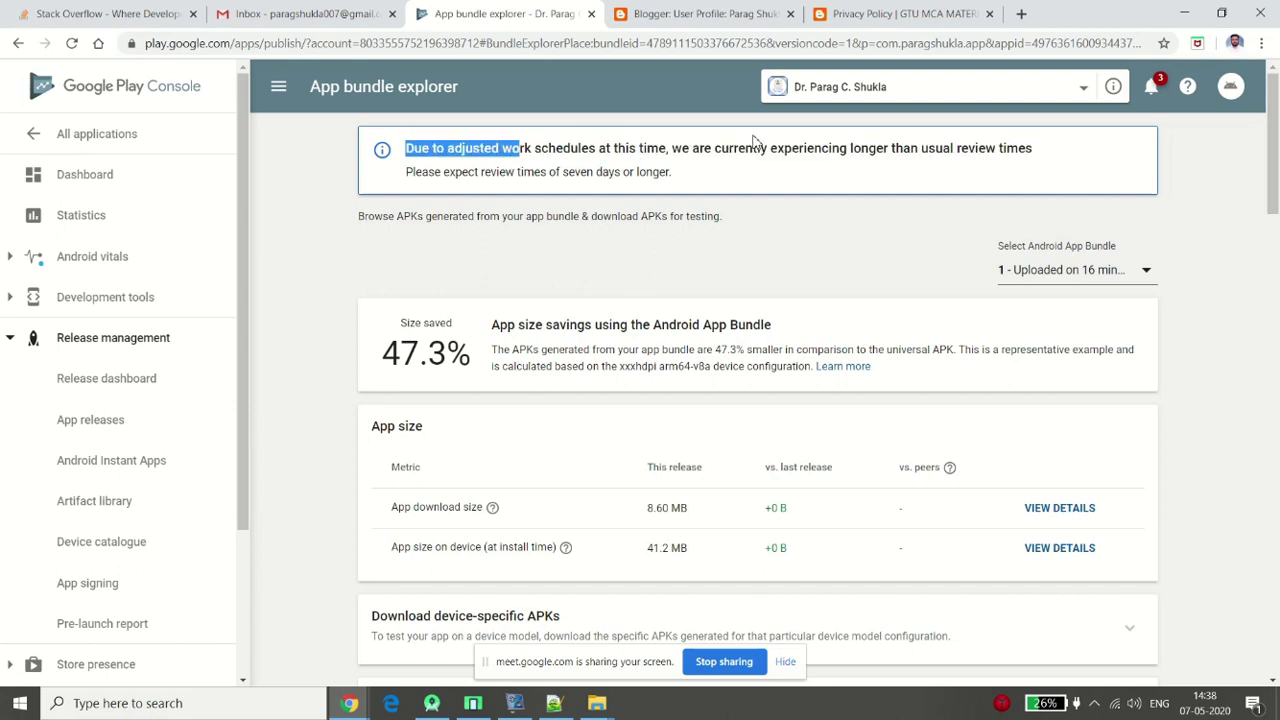
pyautogui.moveTo(415, 172); pyautogui.dragTo(668, 175)
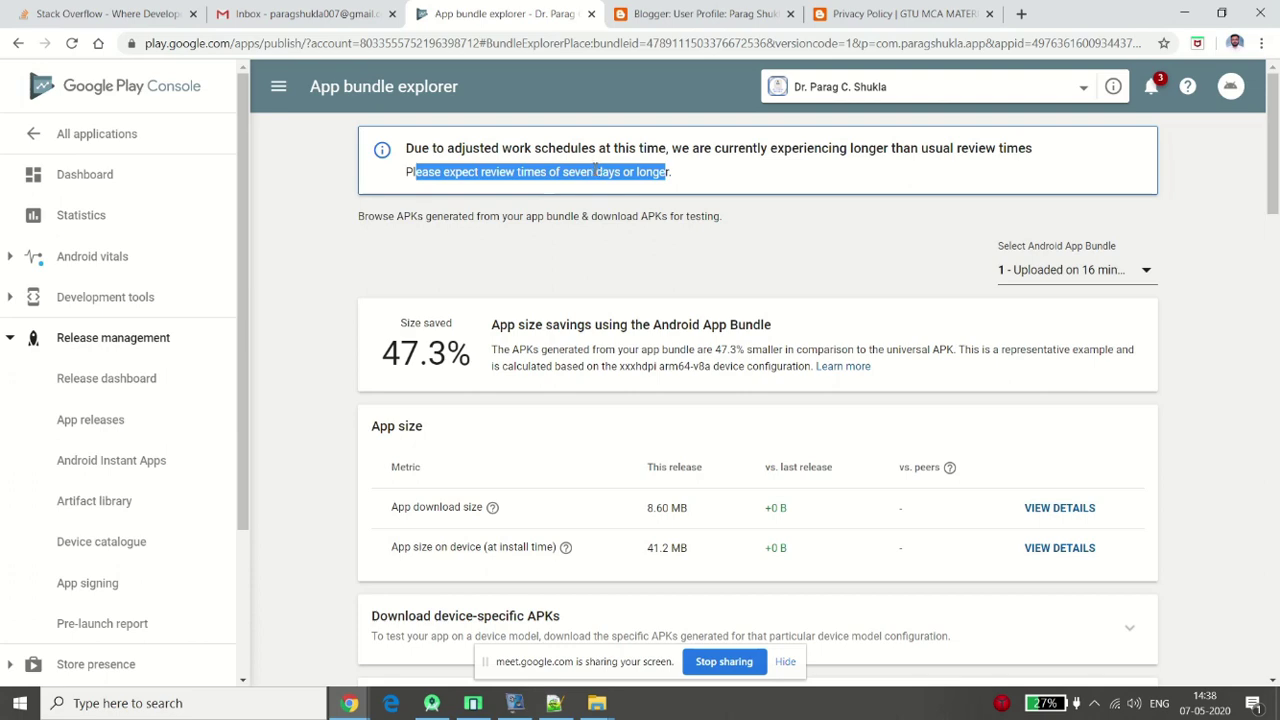
pyautogui.click(596, 167)
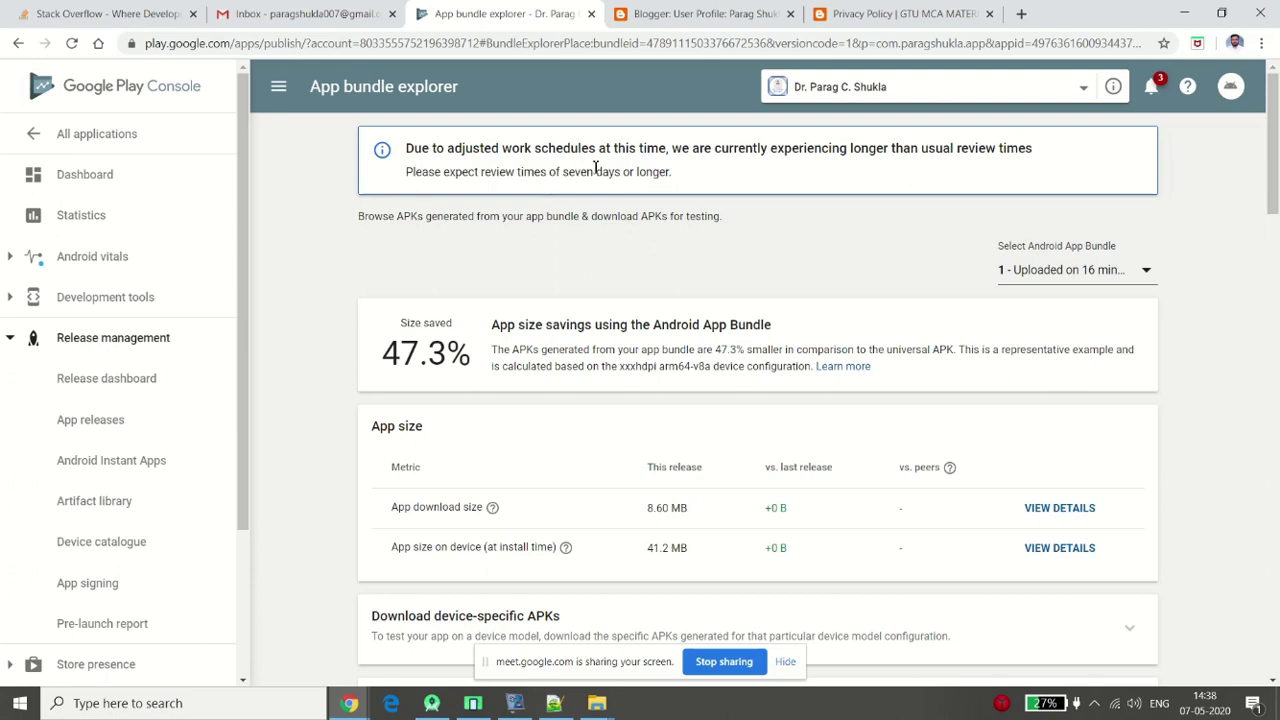
# Return to All applications and open the Pending publication app's dashboard
pyautogui.click(111, 153)
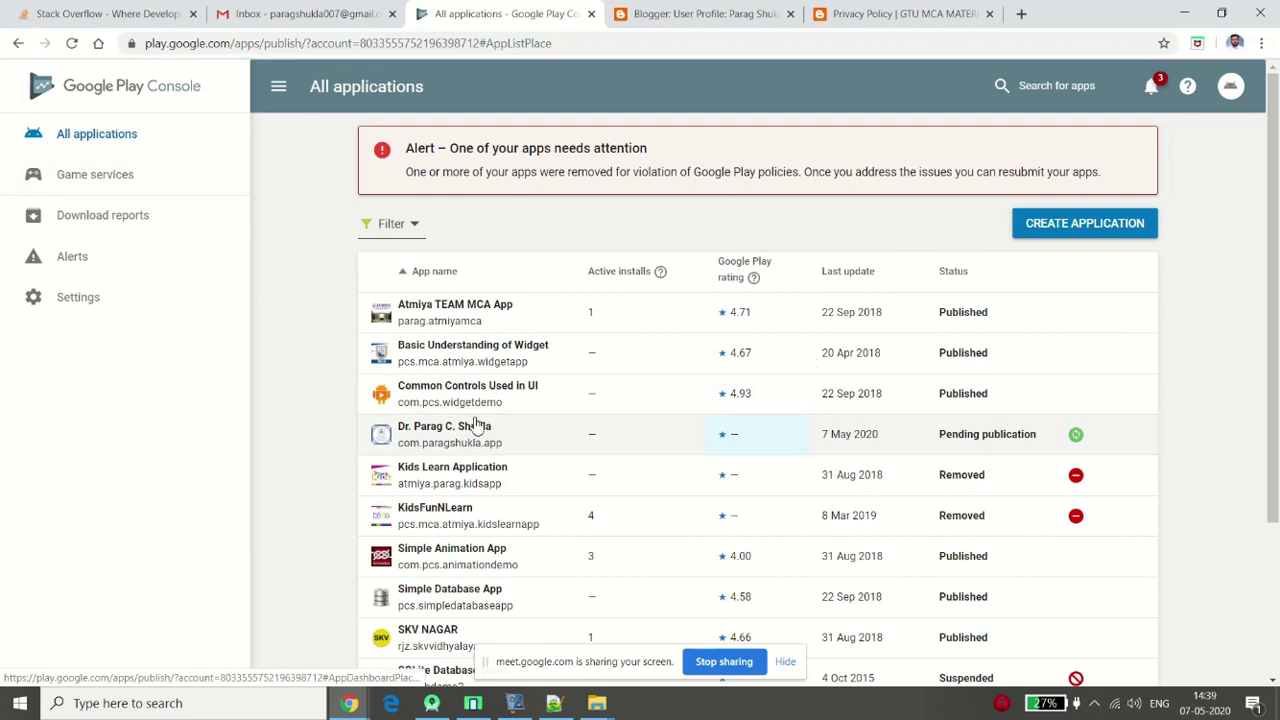
pyautogui.click(993, 425)
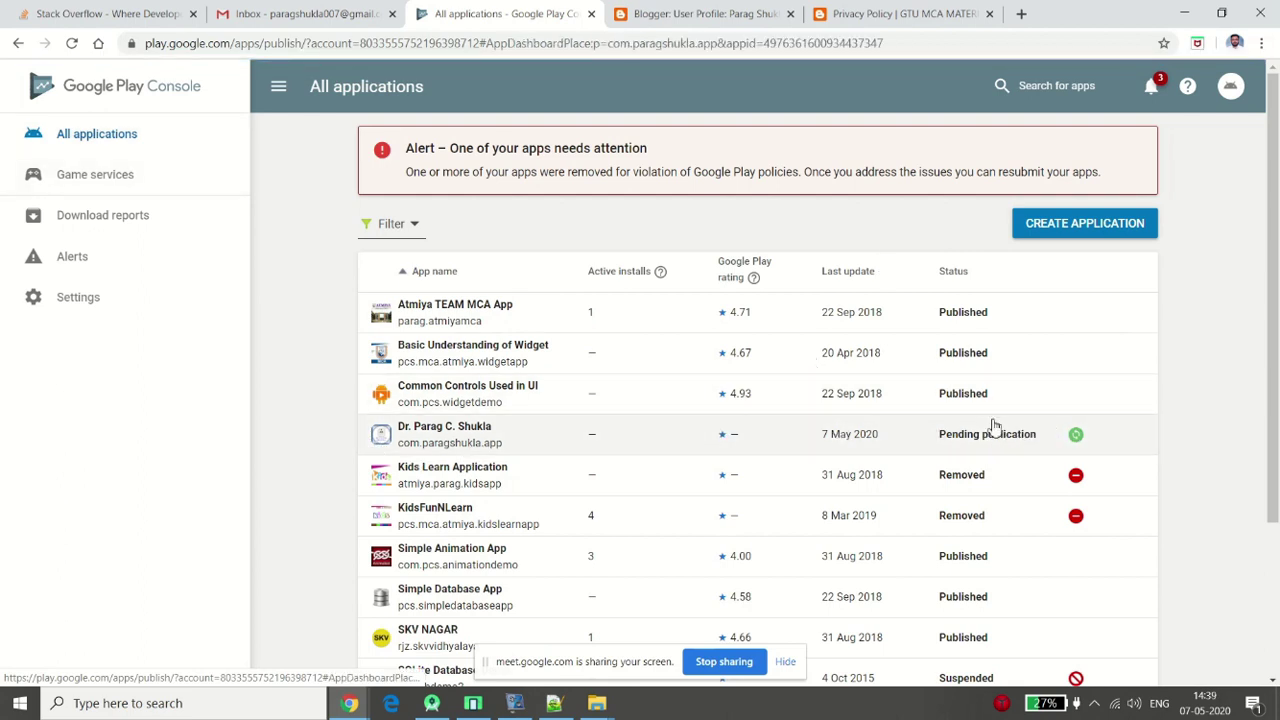